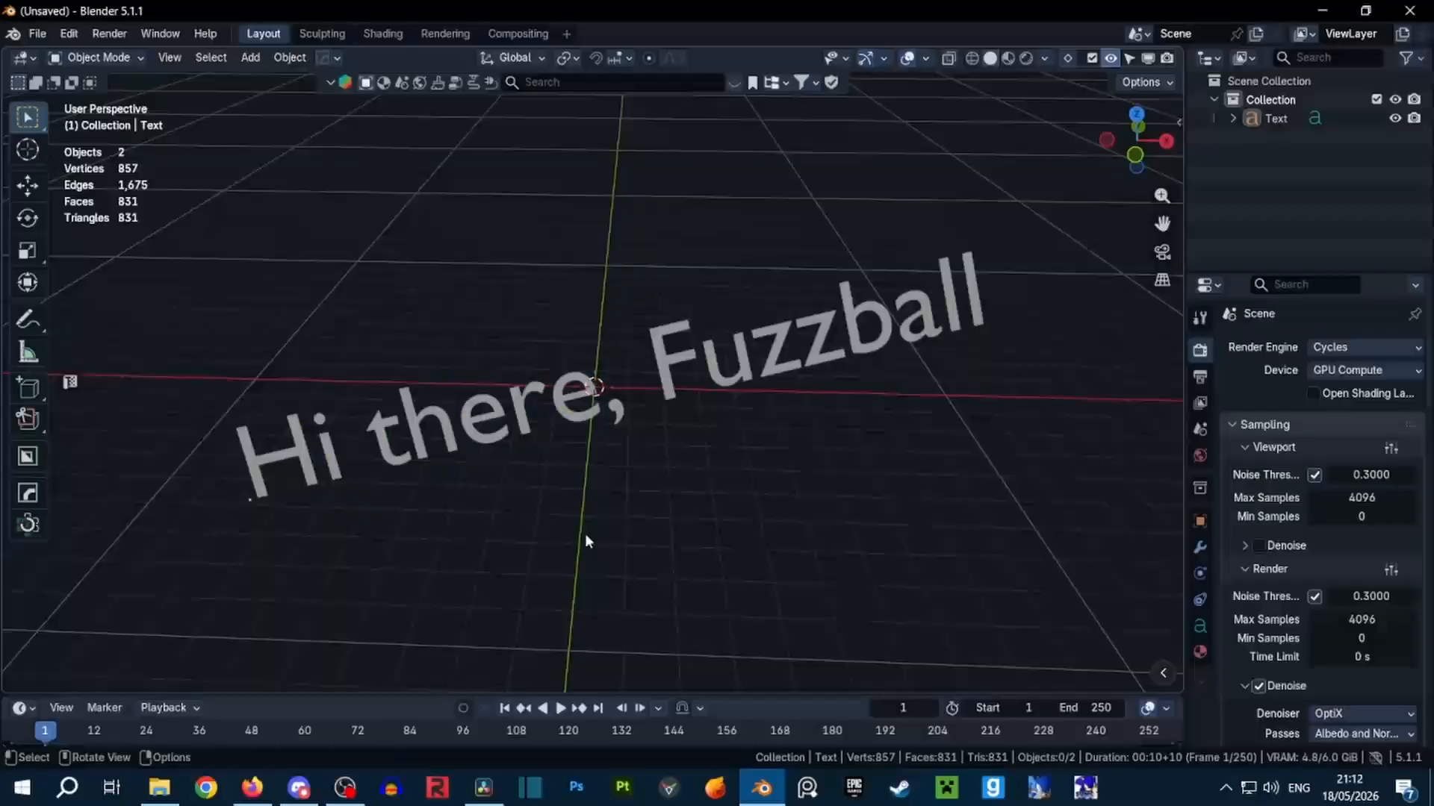
Delete the text object from the scene
key(a)
key(x)
click(663, 286)
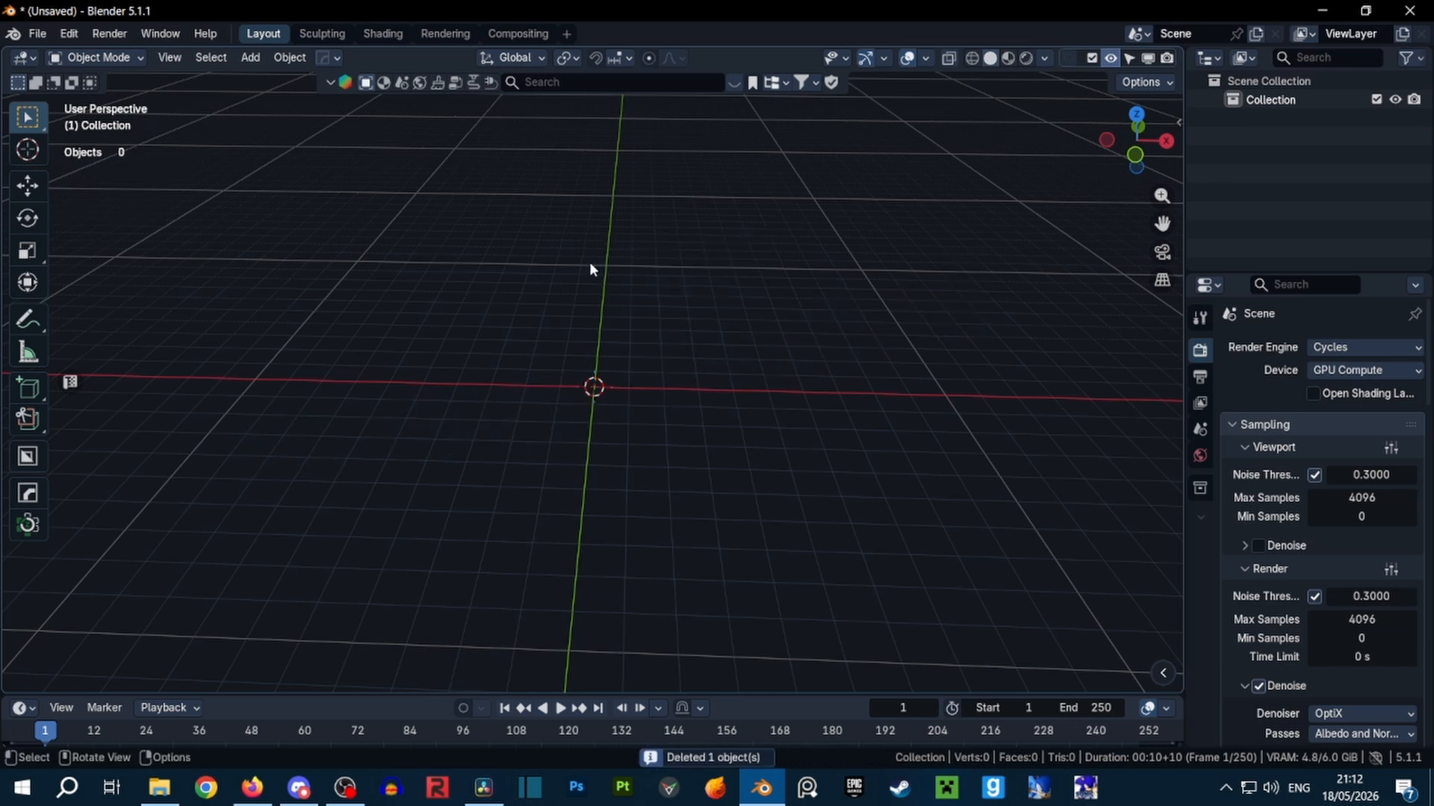
Add a UV sphere at the world origin and shade it smooth
key(shift+a)
mouse_move(403, 95)
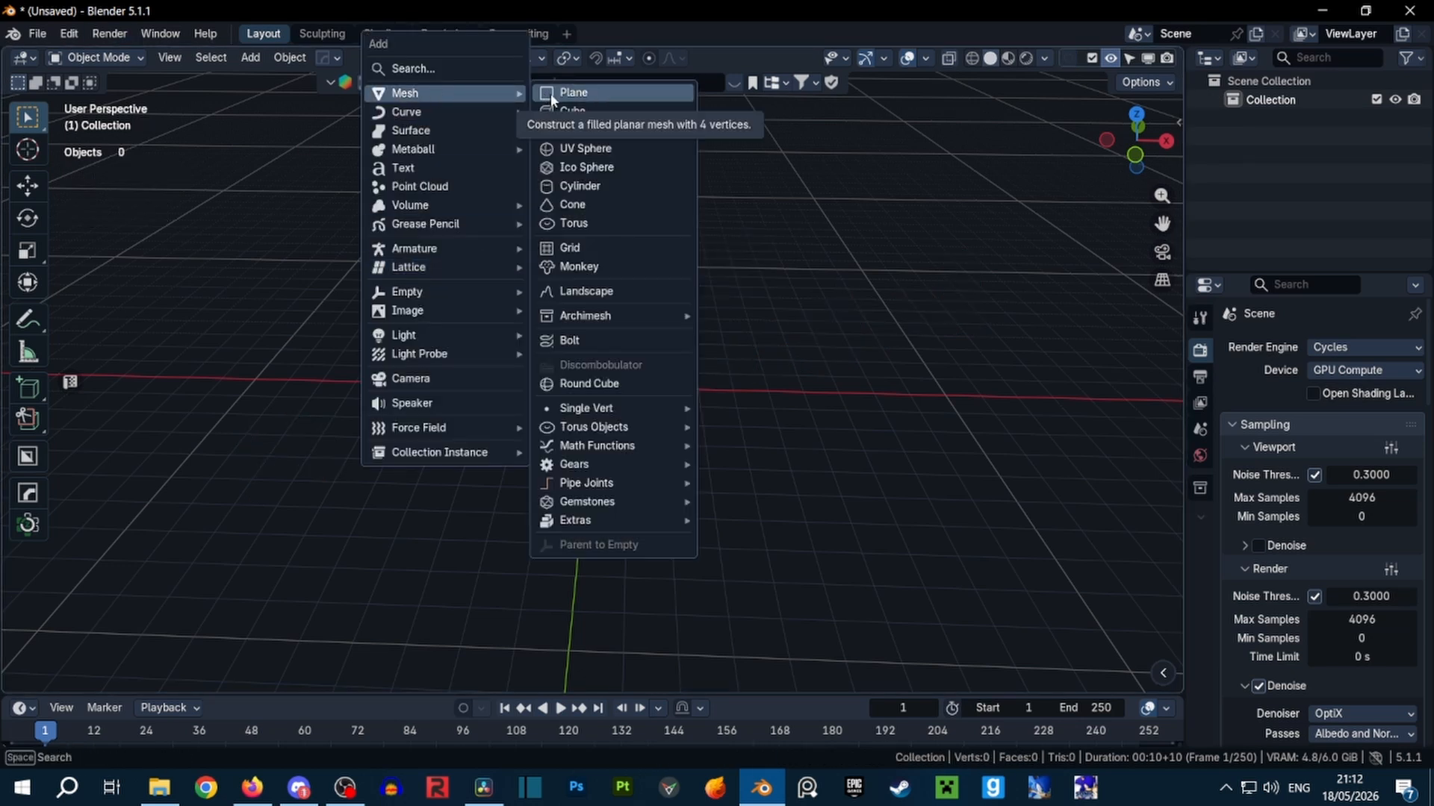
click(592, 150)
right_click(693, 367)
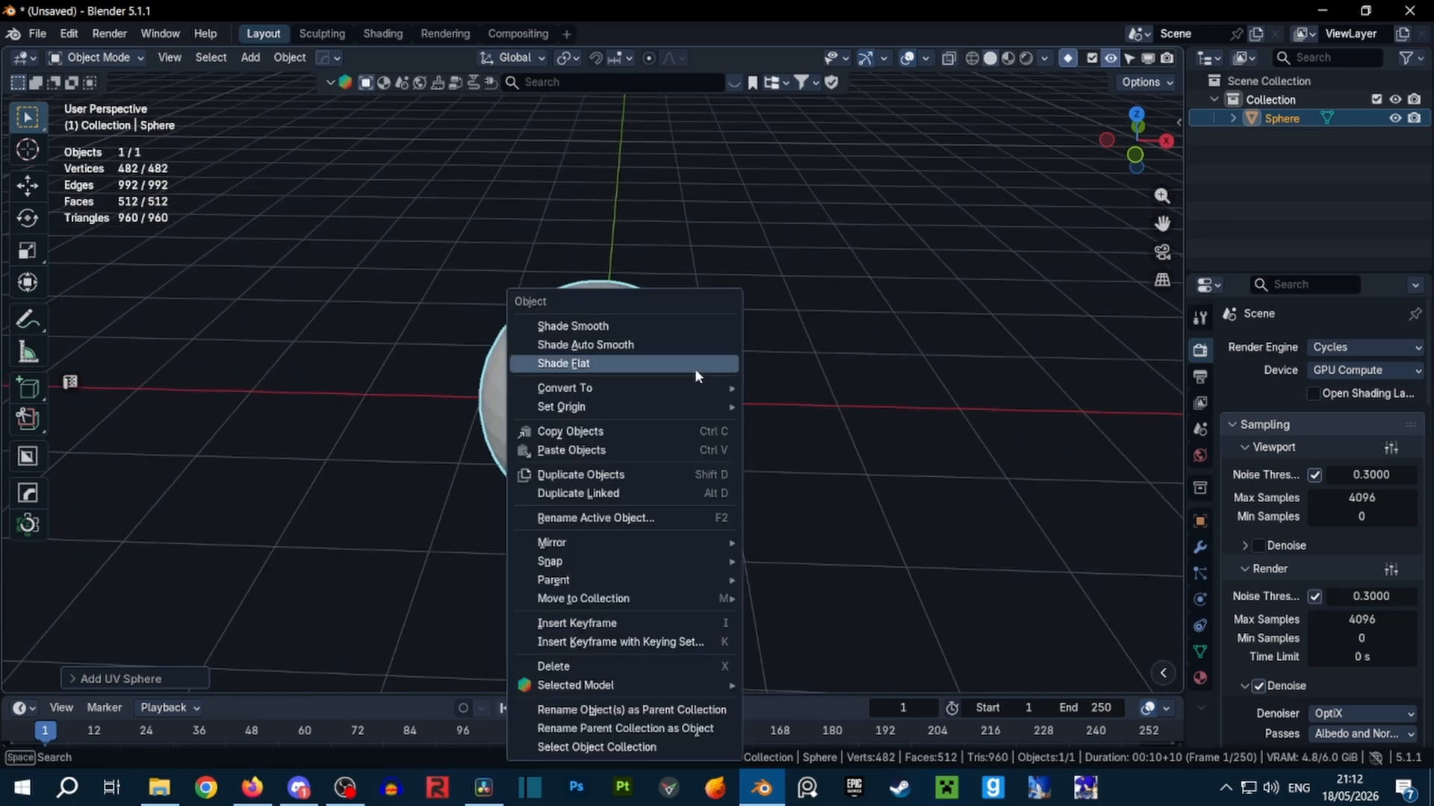
click(660, 325)
scroll(745, 360, up, 2)
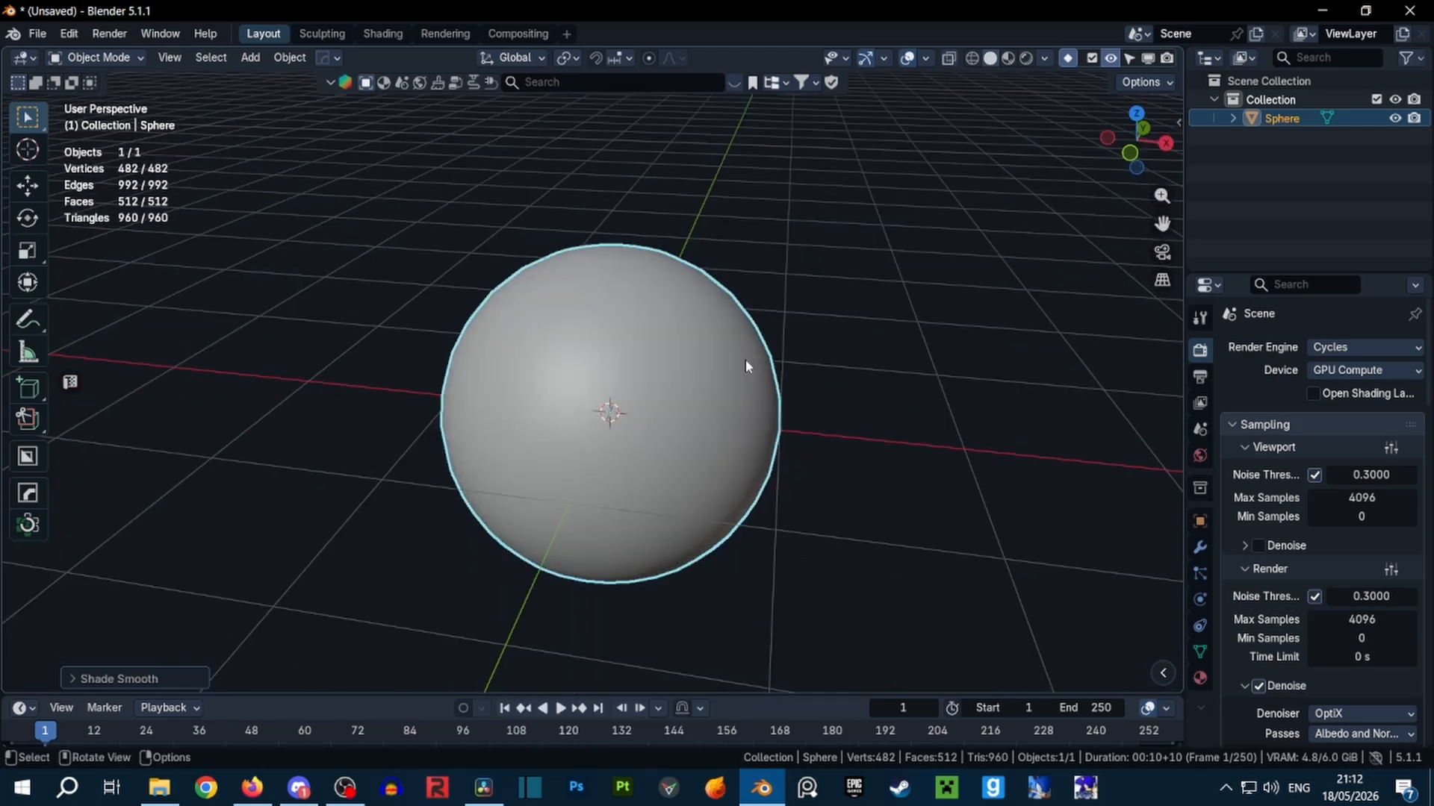
Create a new material on the sphere and name it Aura
middle_drag(873, 454, 833, 459)
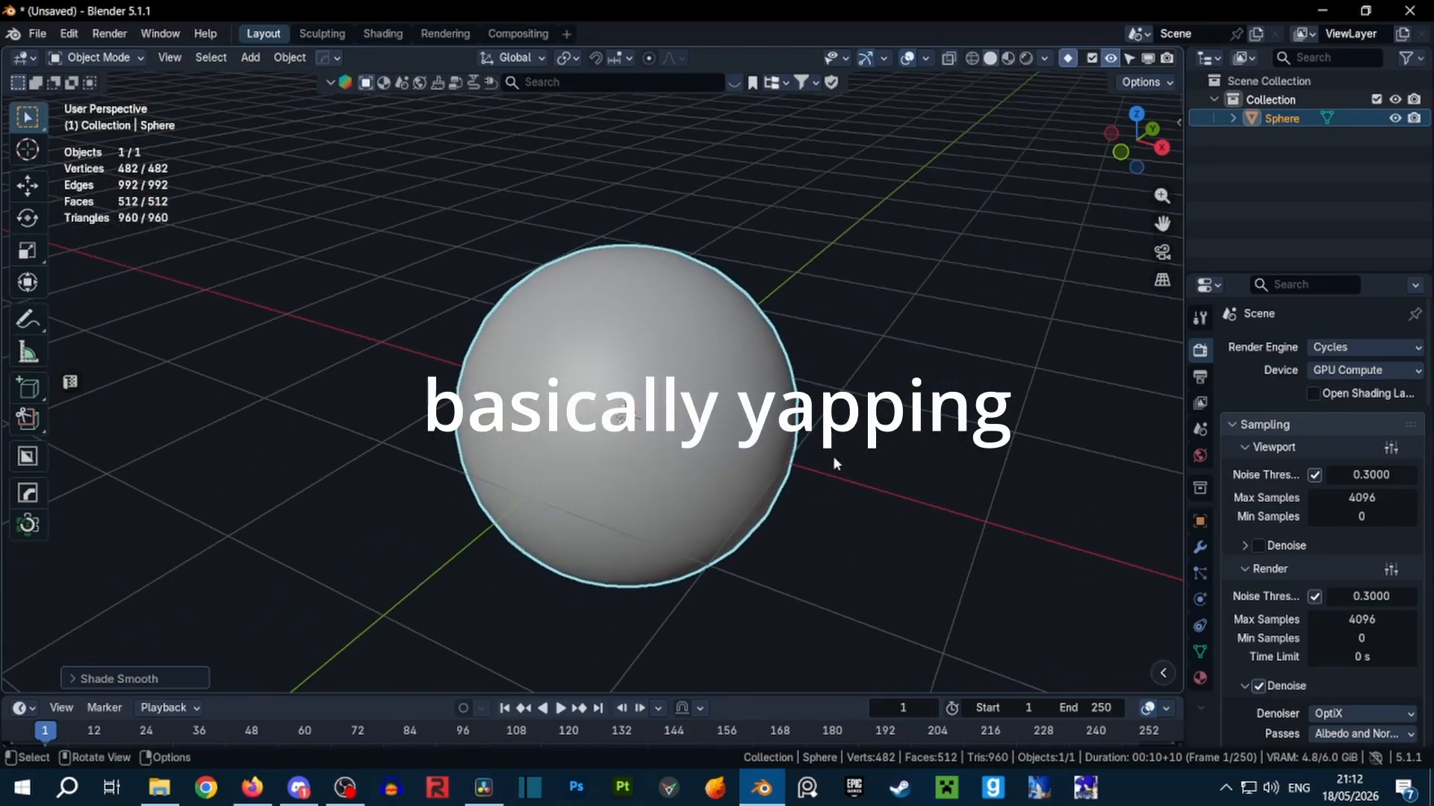
middle_drag(719, 474, 780, 458)
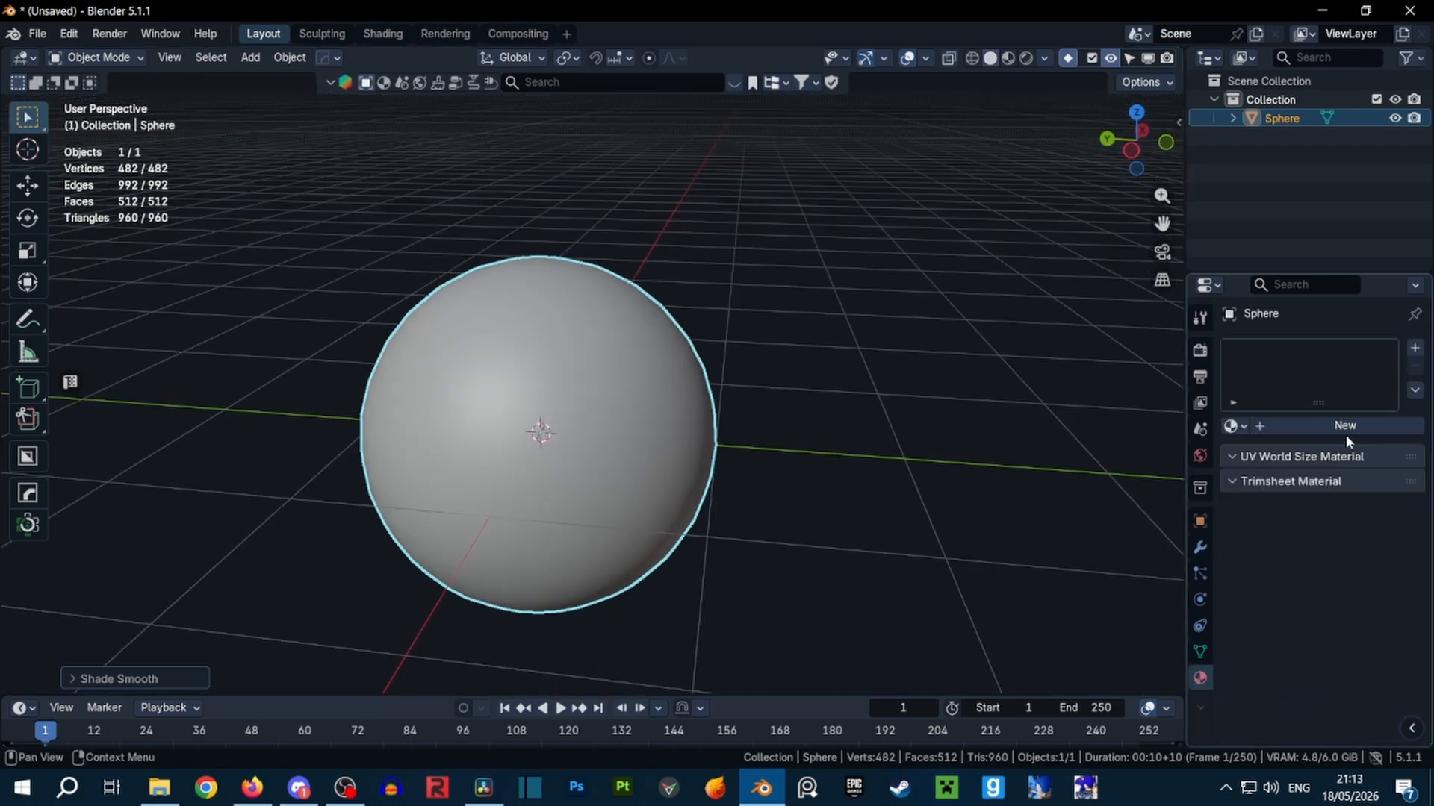
click(1345, 427)
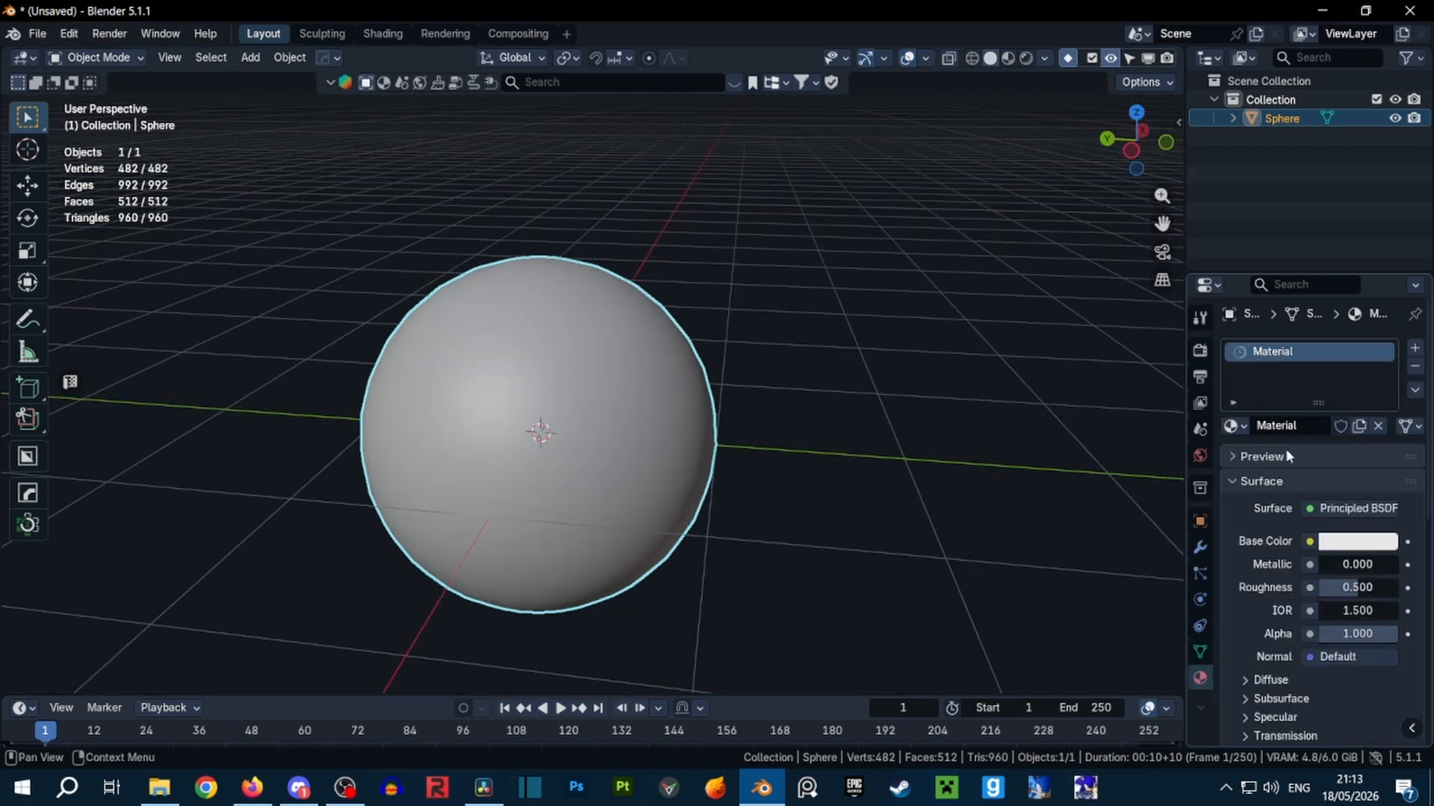
double_click(1267, 349)
text(Aura)
key(Return)
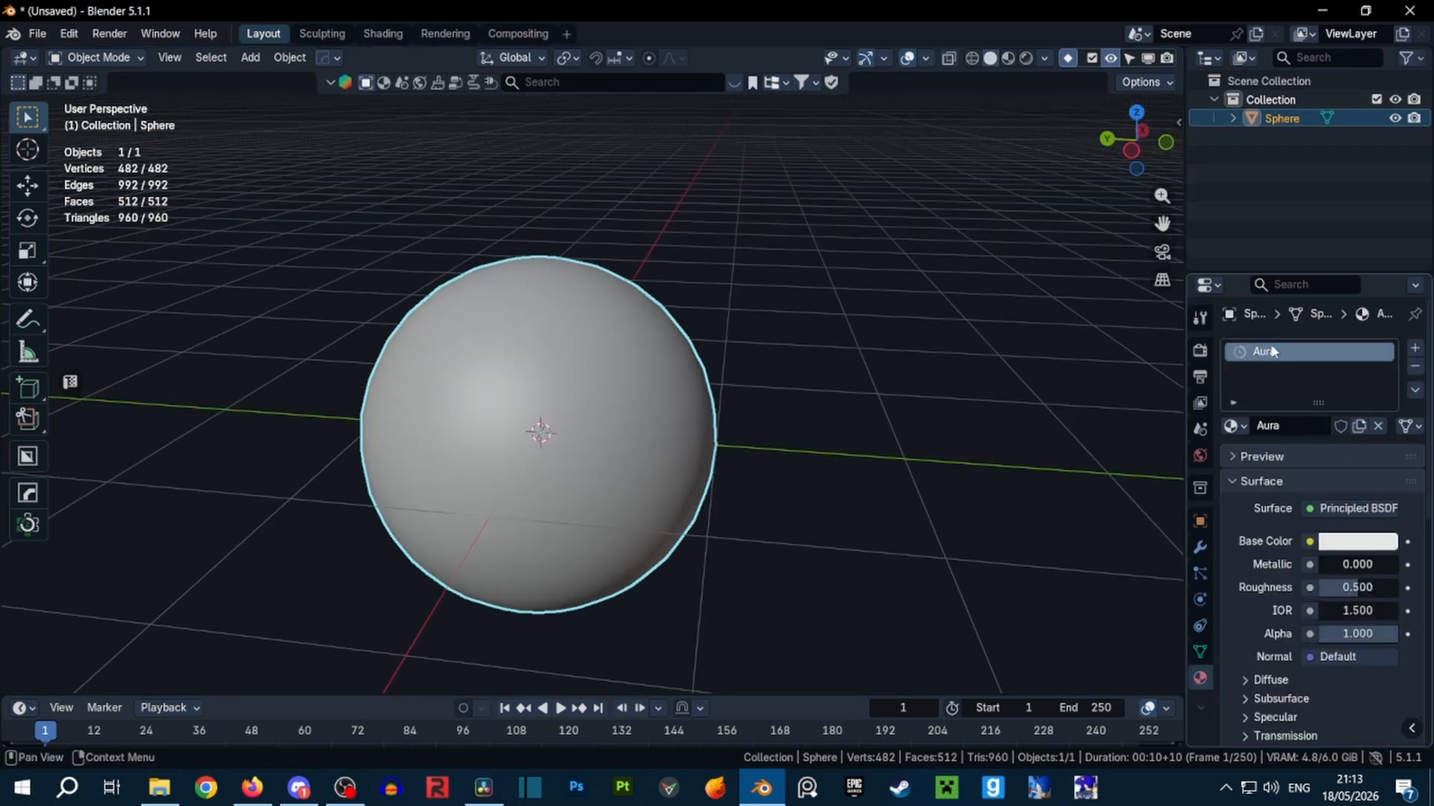
Open a Shader Editor without its sidebar below the 3D viewport and move the Principled BSDF node farther from the Material Output
drag(696, 696, 696, 317)
key(shift+F3)
scroll(446, 402, up, 4)
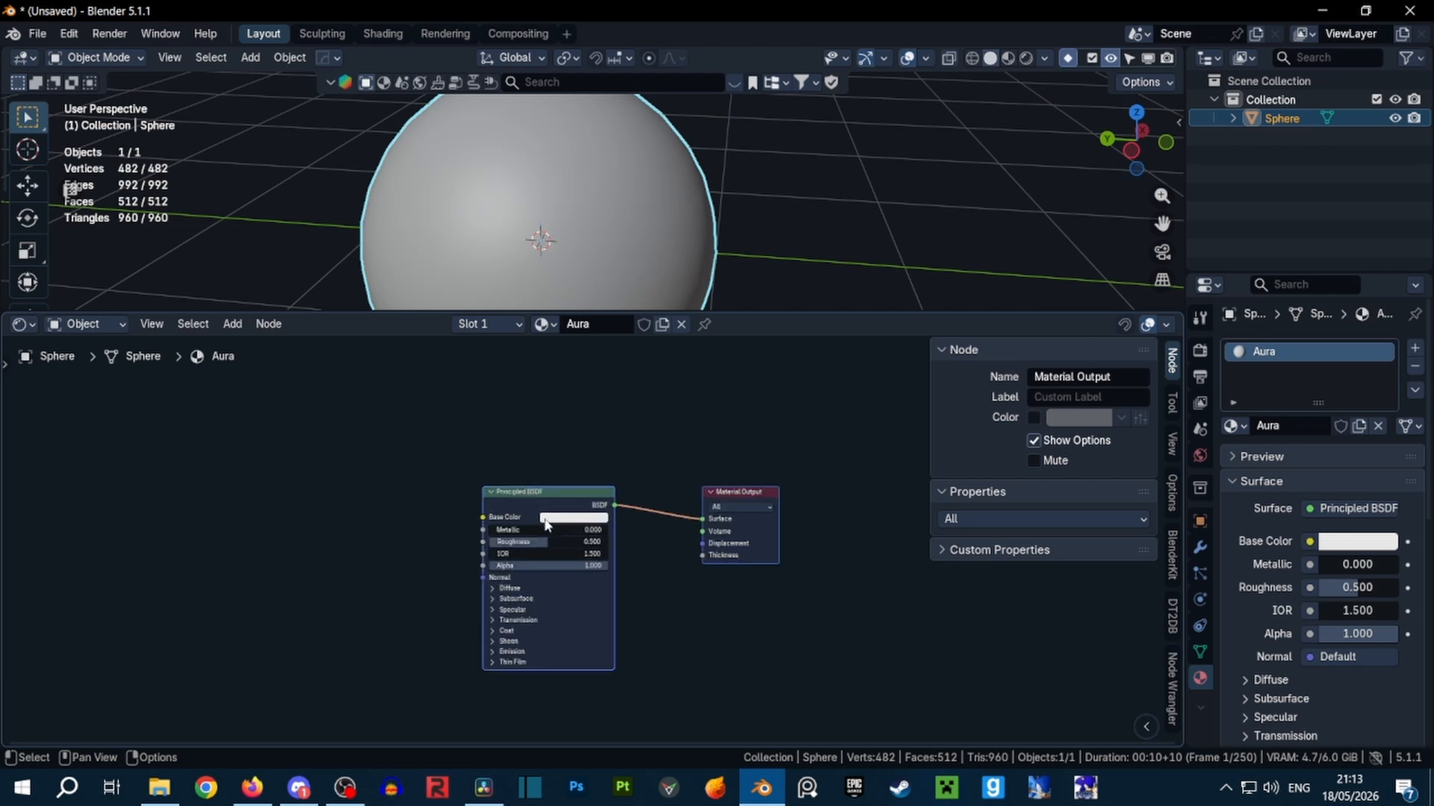
mouse_move(513, 492)
mouse_down()
mouse_move(650, 484)
mouse_move(489, 484)
mouse_up()
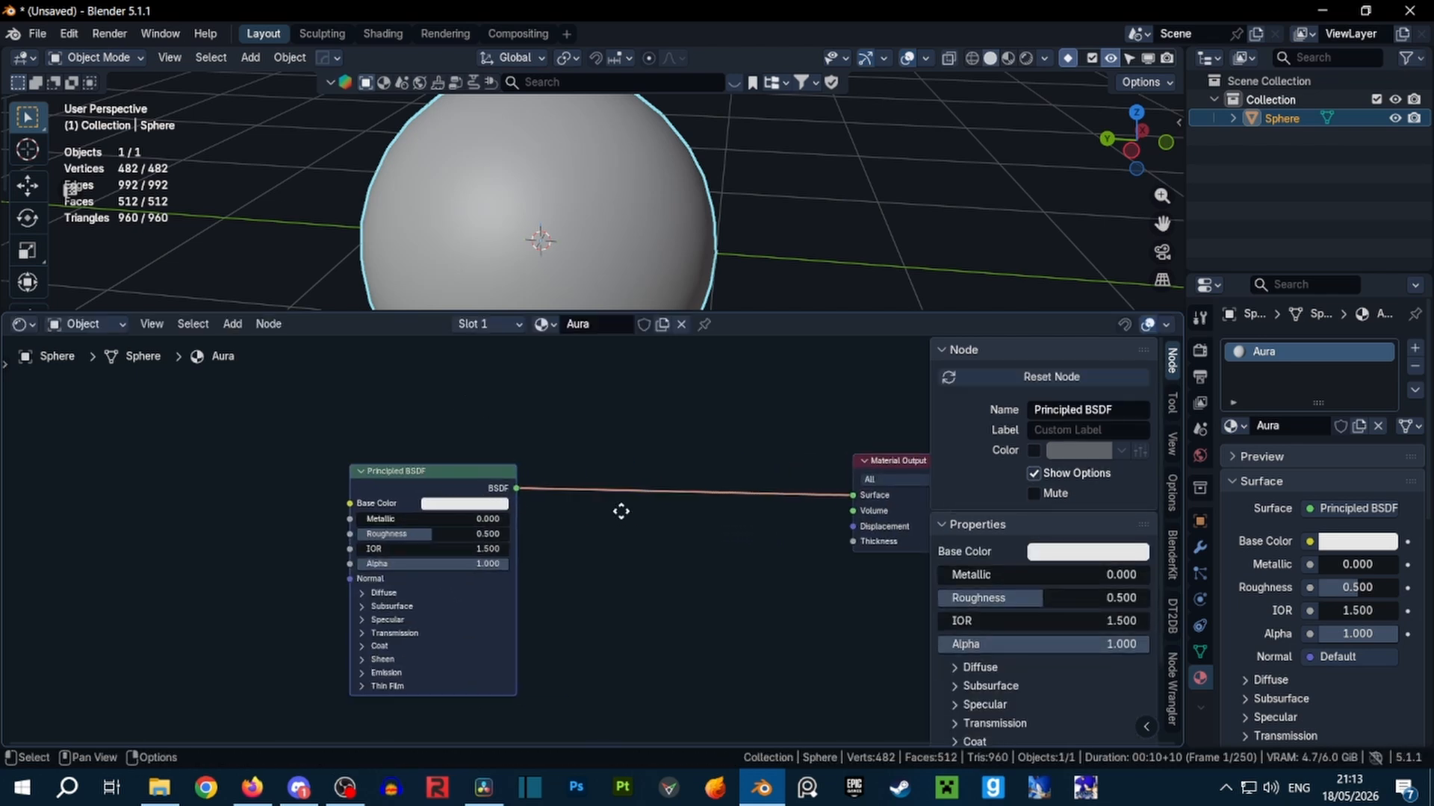
key(ctrl+z)
key(n)
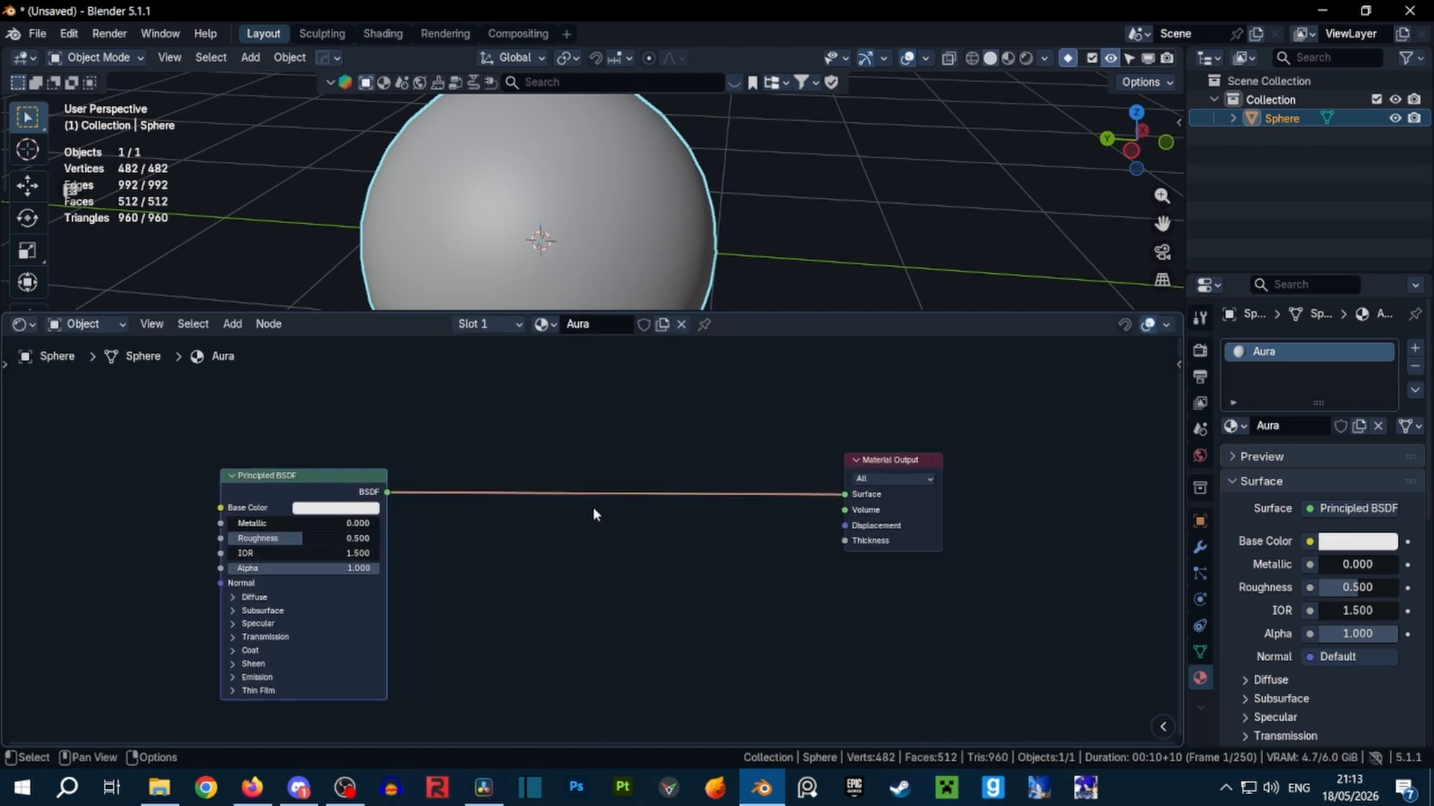
Darken the Principled BSDF's base color to near black
click(312, 510)
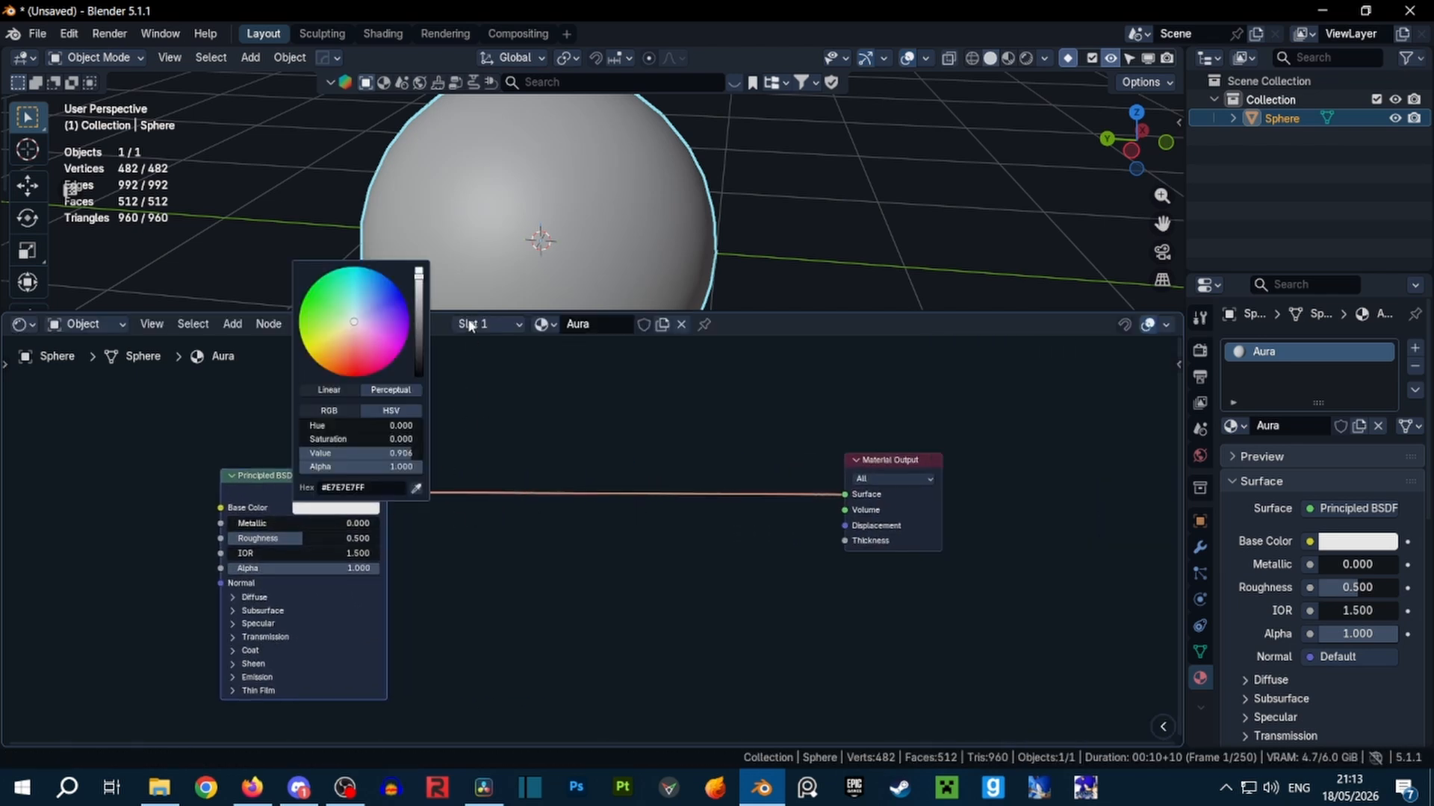
click(418, 360)
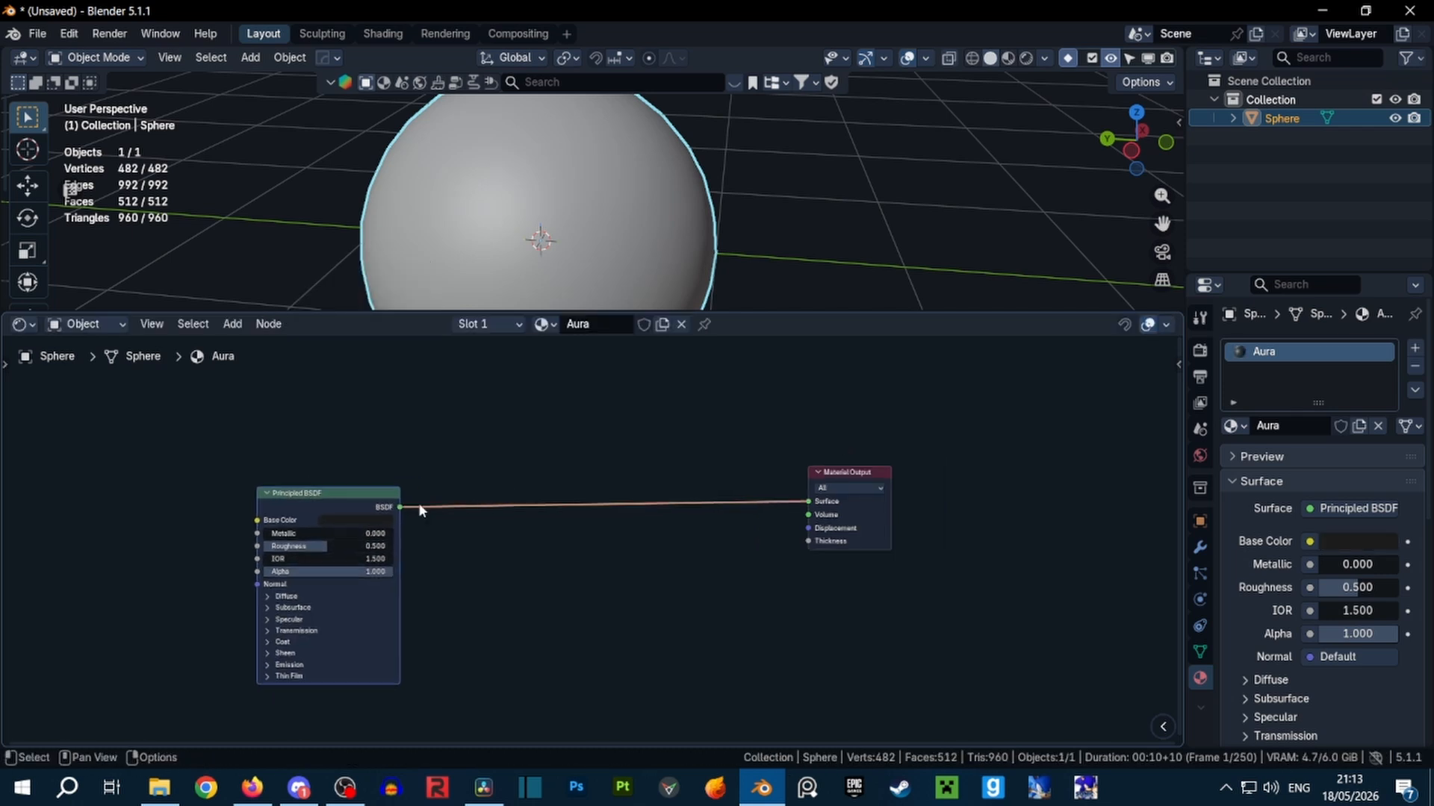
Insert two Mix Shader nodes in series between the Principled BSDF and the Material Output
scroll(539, 539, up, 1)
key(shift+a)
text(mix)
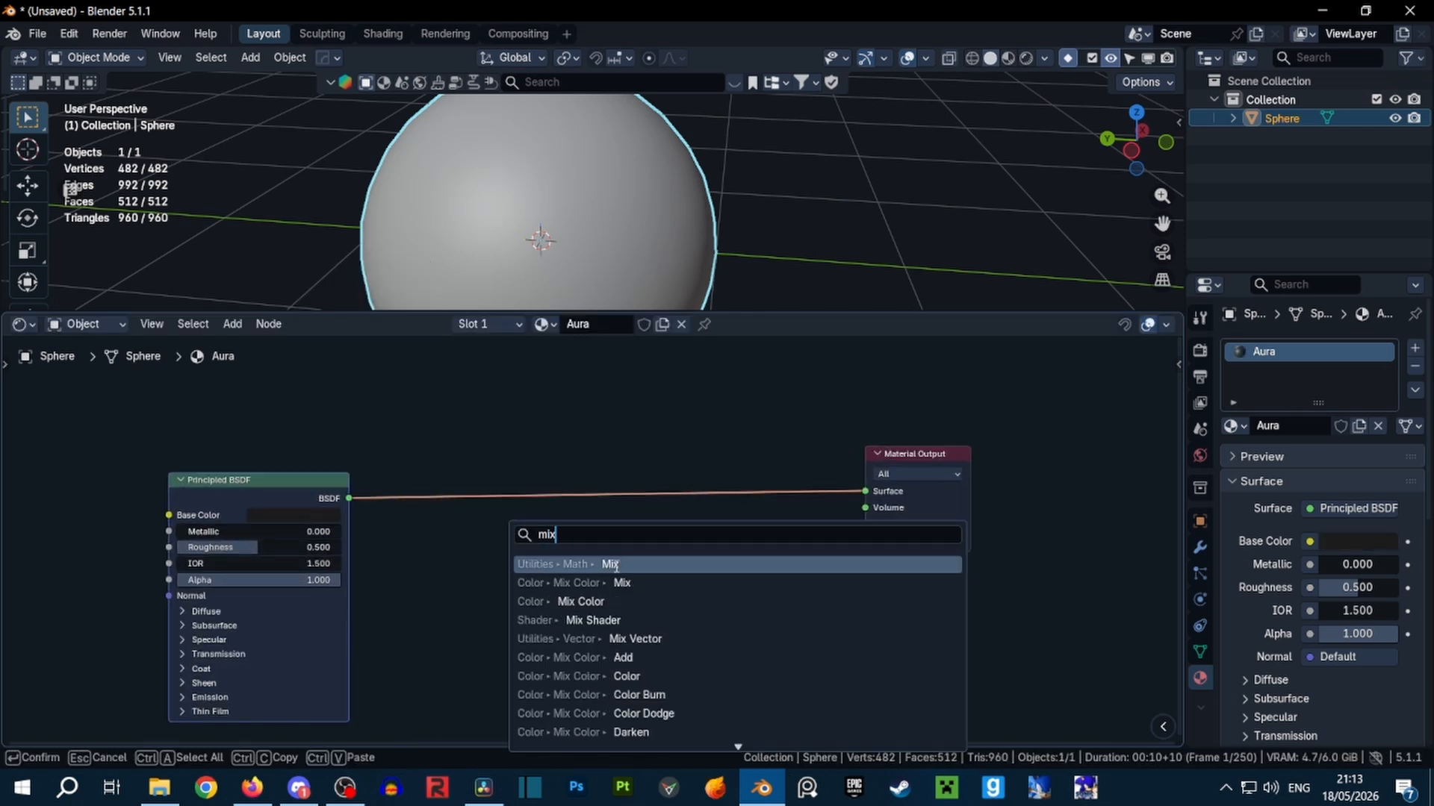
key(Down)
key(Down)
key(Down)
key(Return)
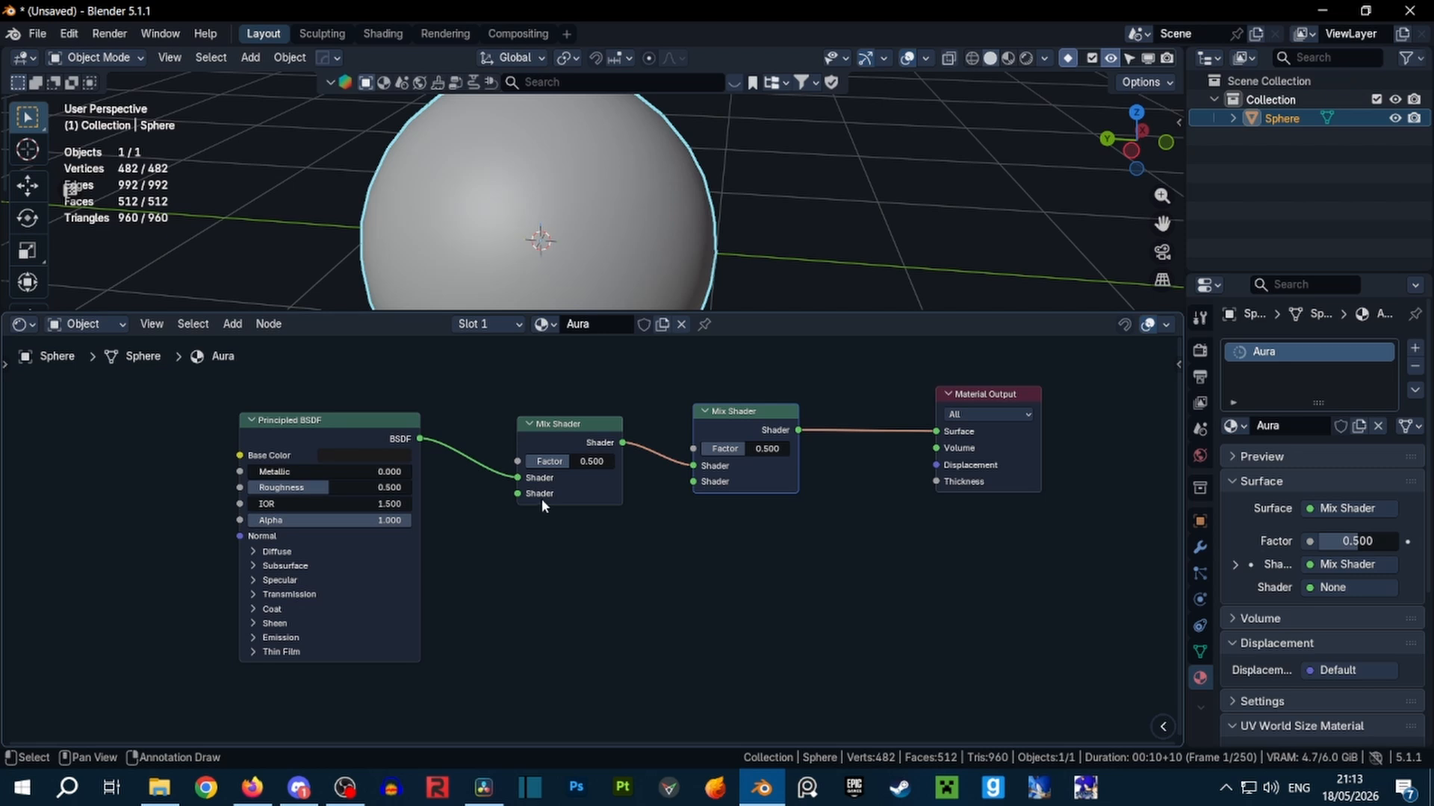
Add an Emission shader and connect it to the second shader input of the first Mix Shader
key(shift+a)
text(emi)
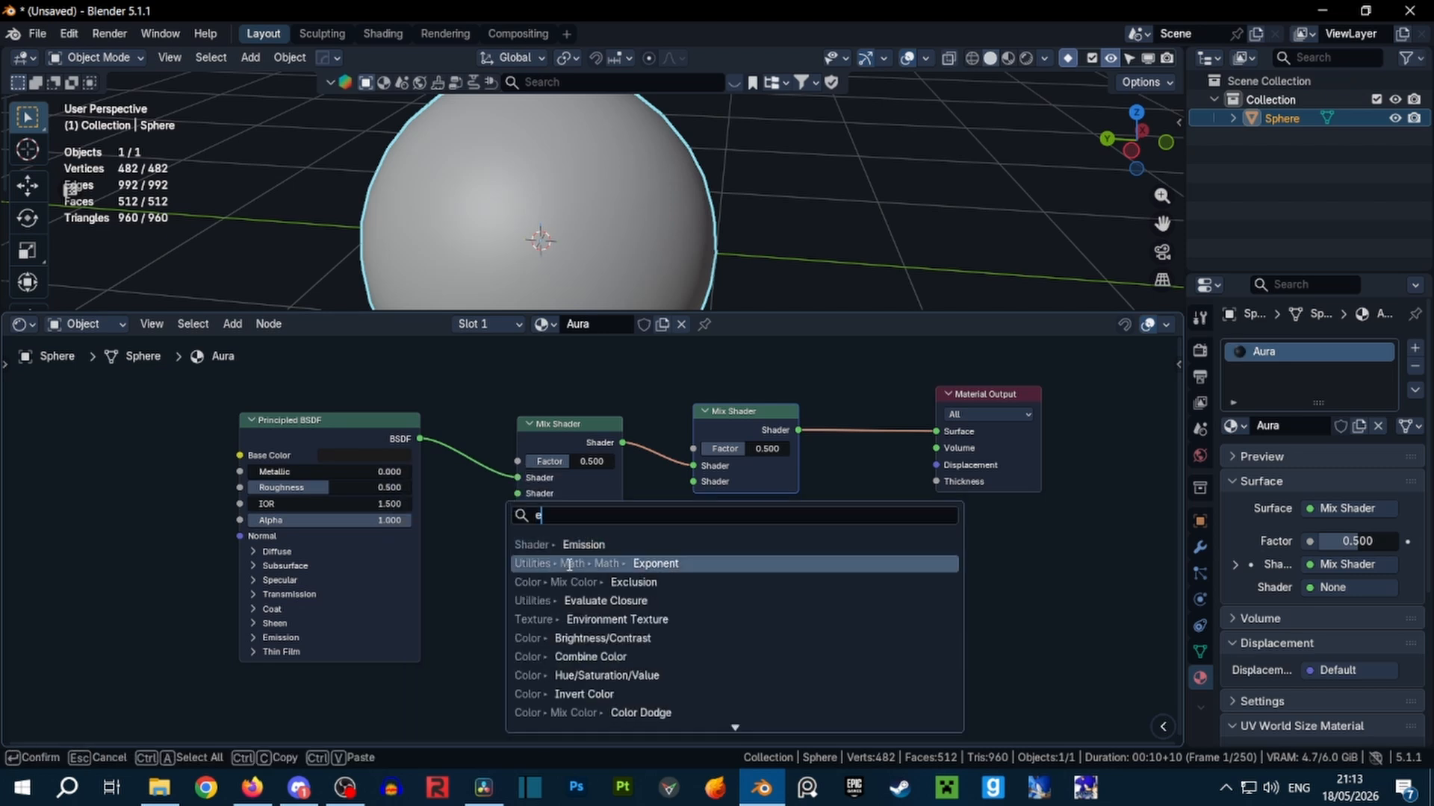
key(Return)
click(551, 573)
drag(655, 600, 523, 497)
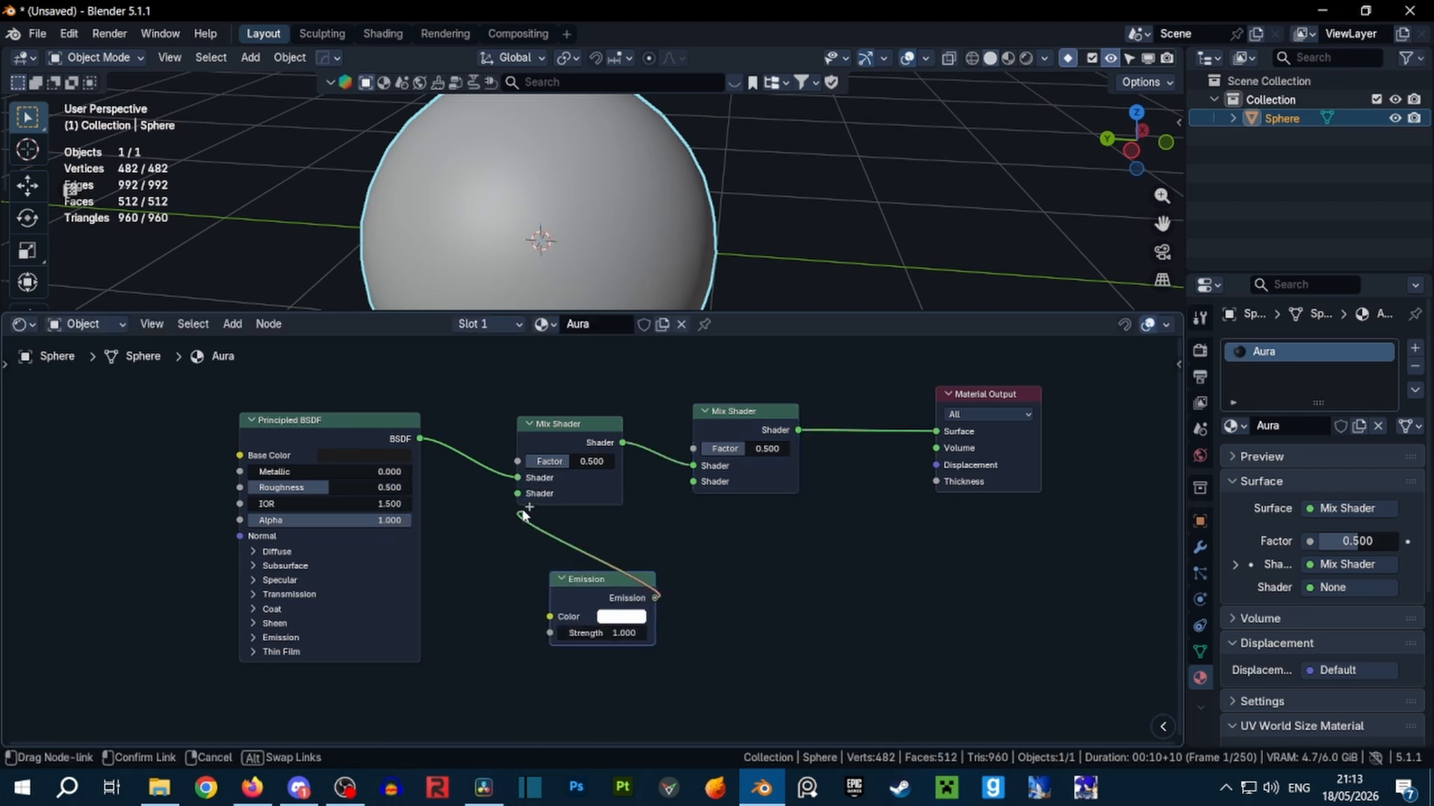
drag(523, 496, 517, 494)
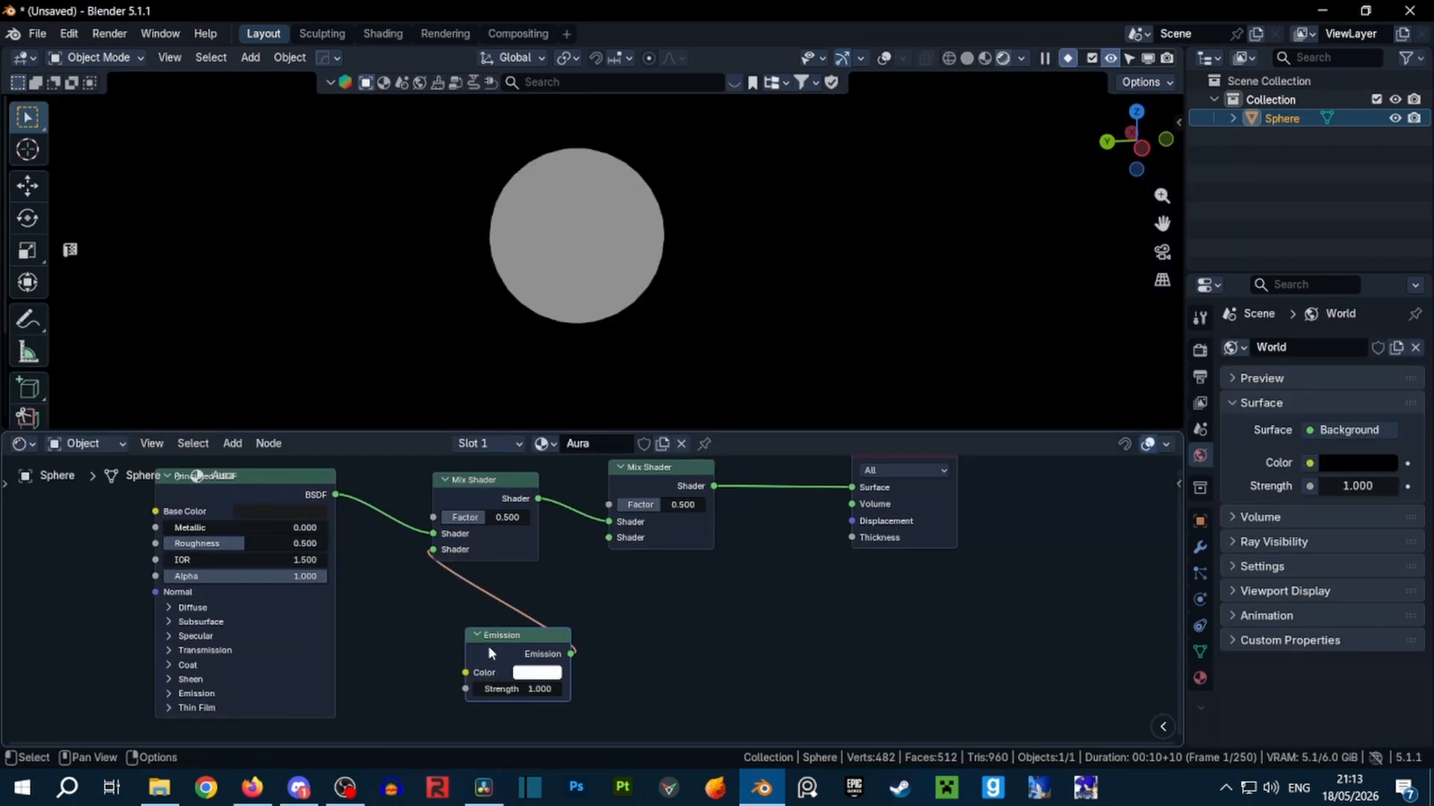
key(shift+d)
key(Escape)
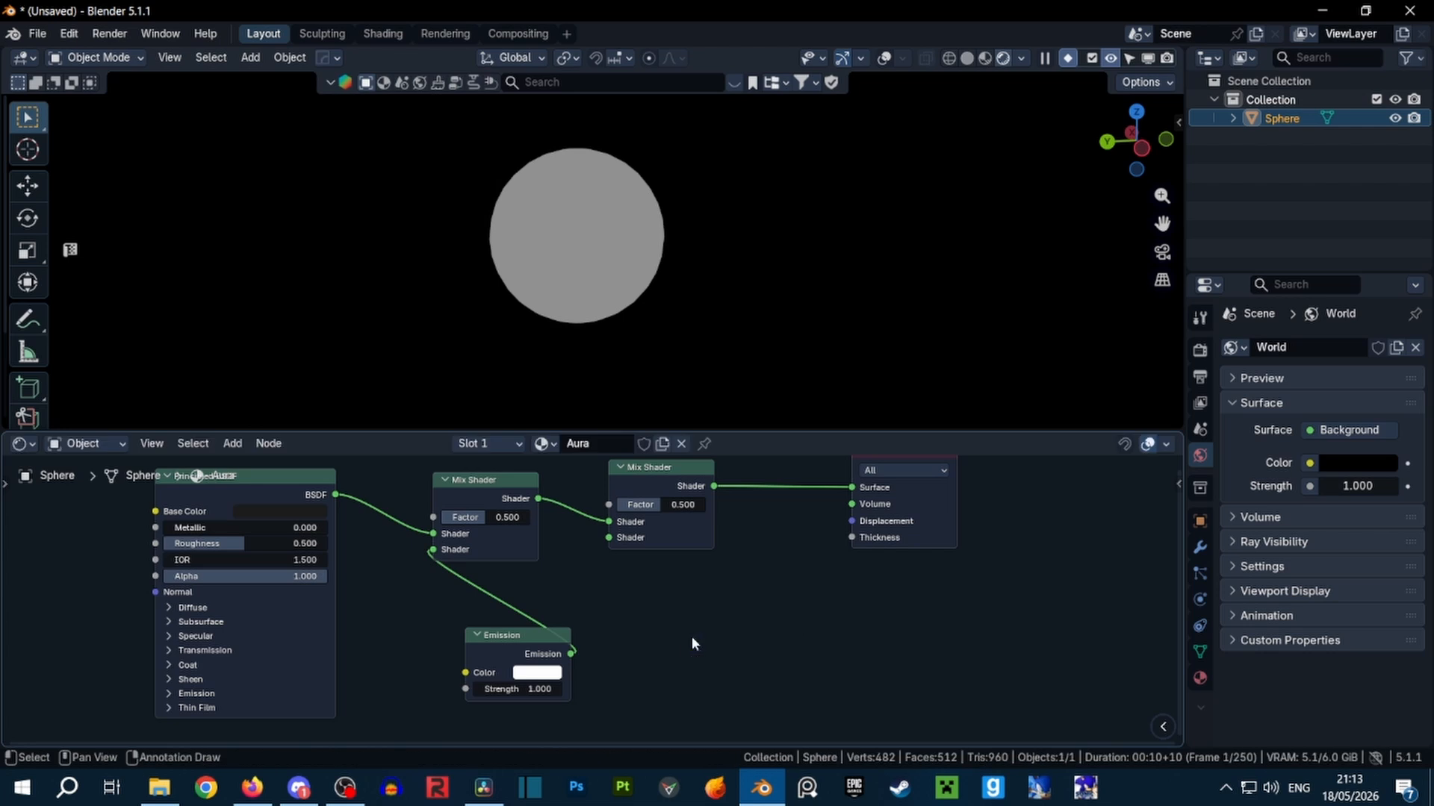
Add a Transparent BSDF and connect it to the second shader input of the Mix Shader that feeds the Material Output
key(shift+a)
text(trans)
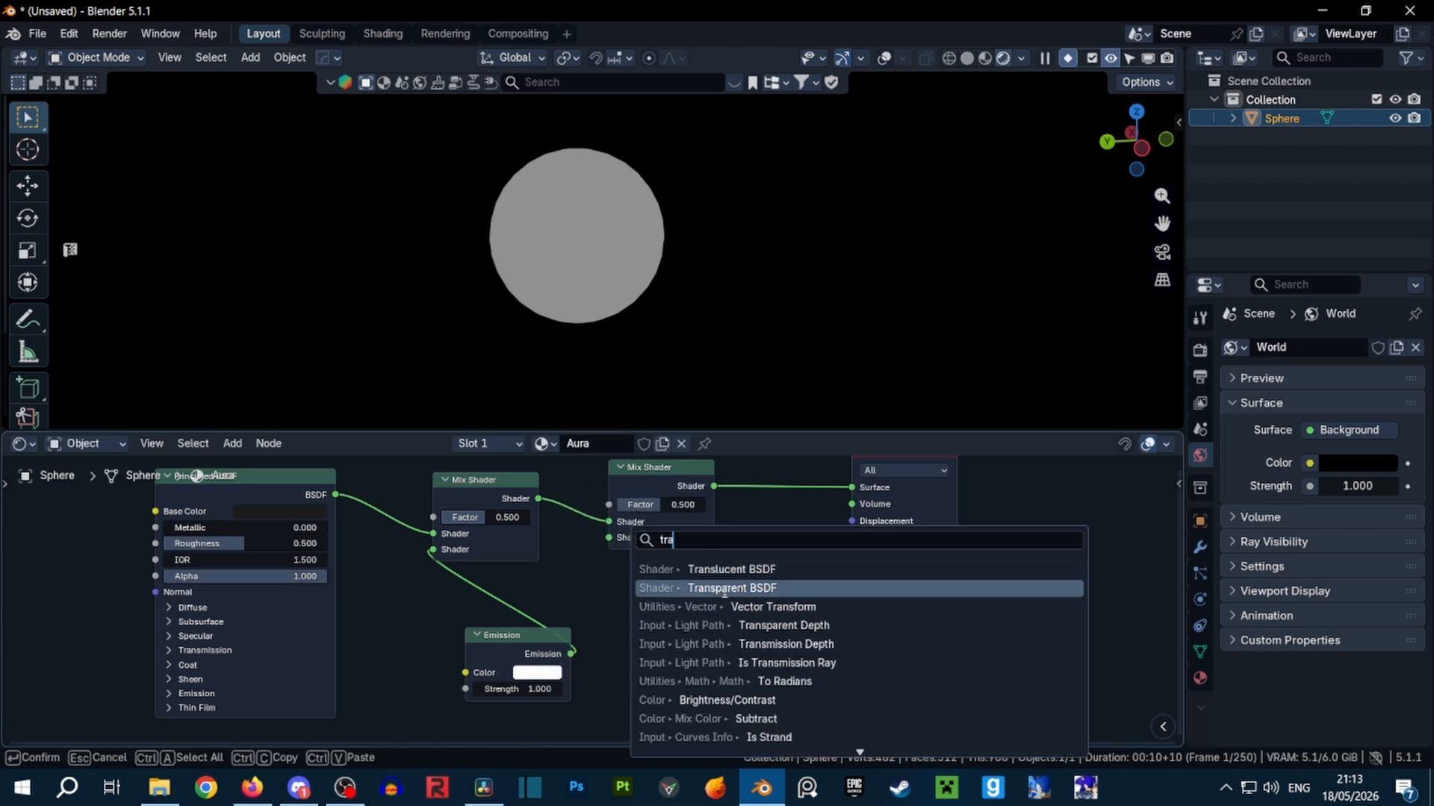
click(728, 588)
click(672, 624)
drag(762, 644, 610, 538)
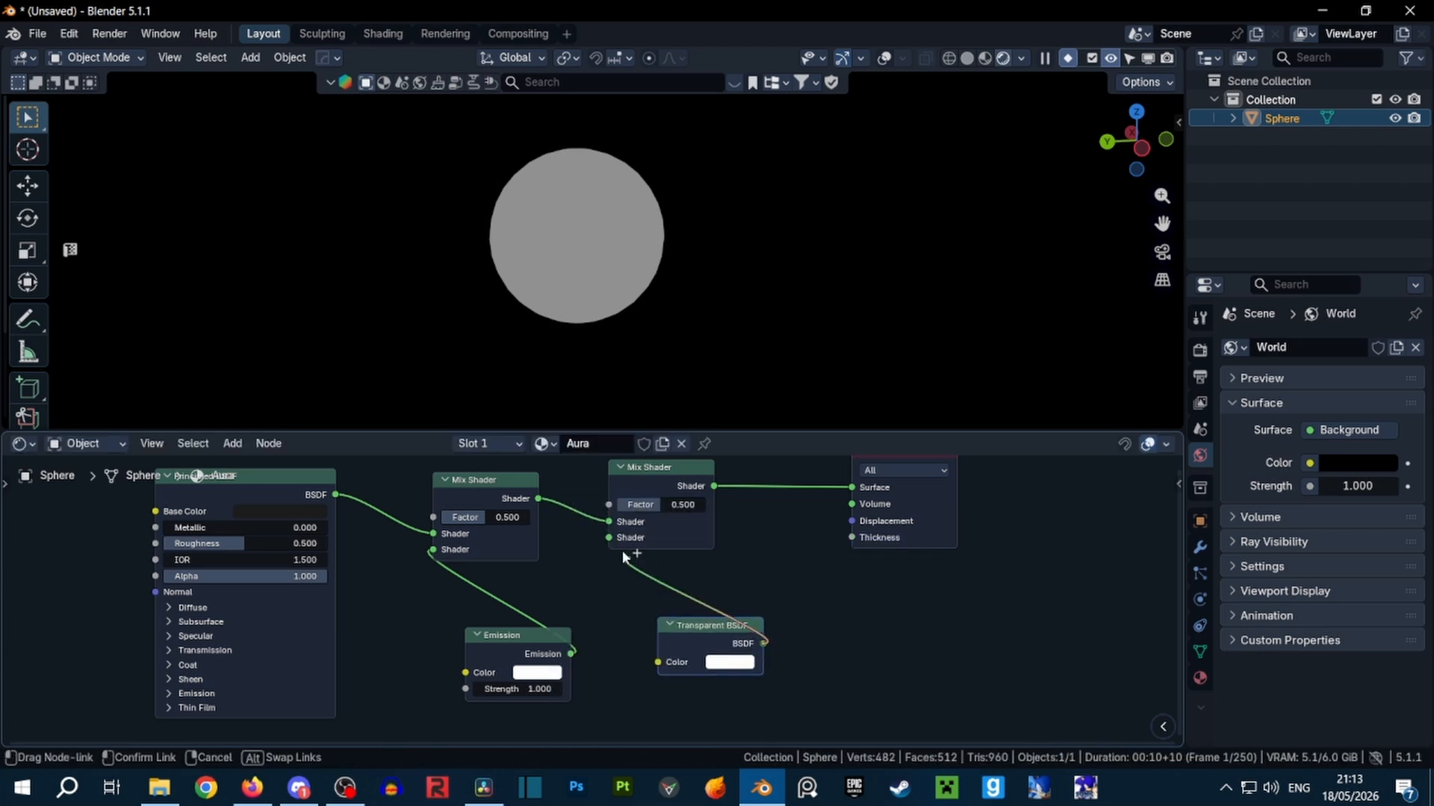
Add a Color Ramp node and connect its Color output to the Factor of the last Mix Shader
key(shift+a)
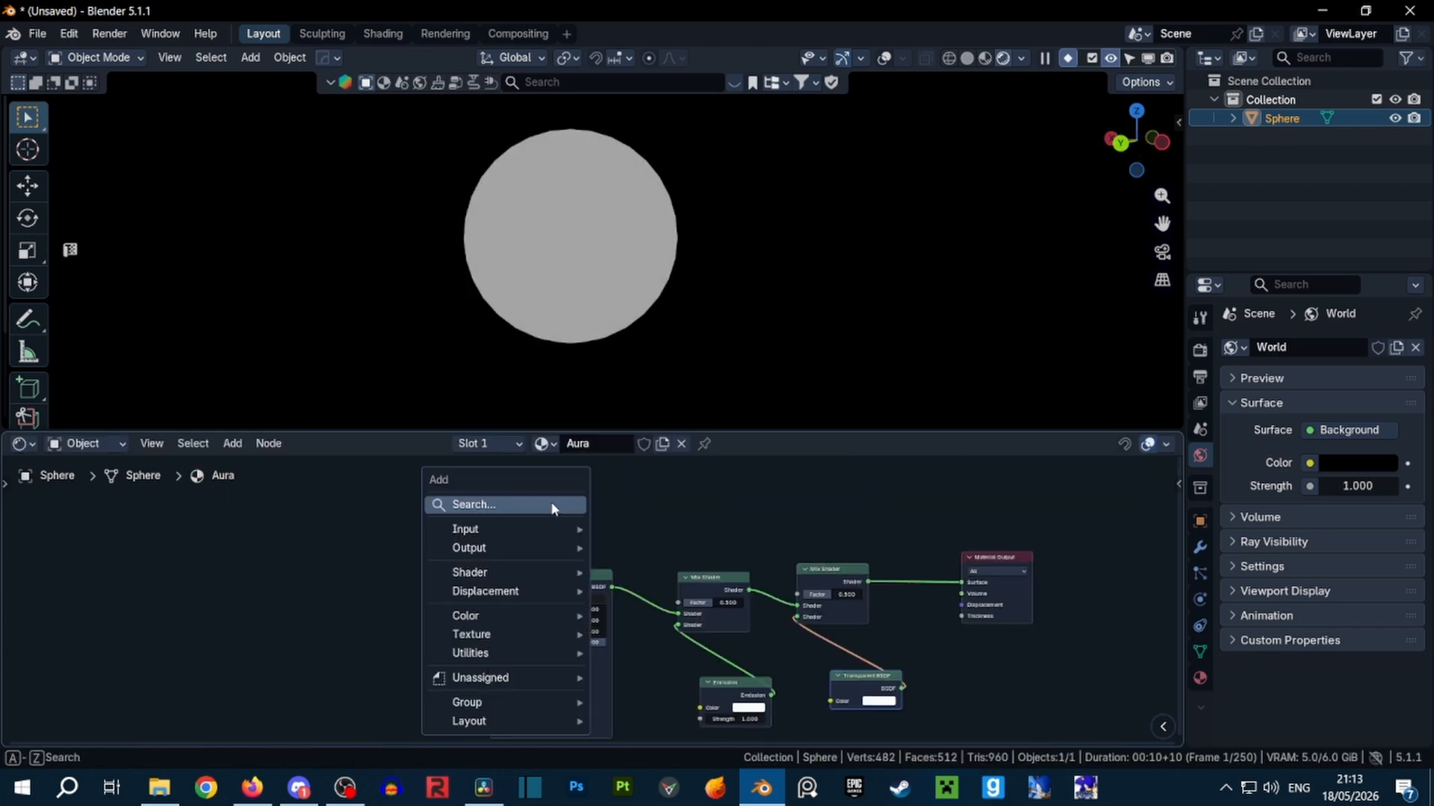
text(color)
key(Return)
click(385, 501)
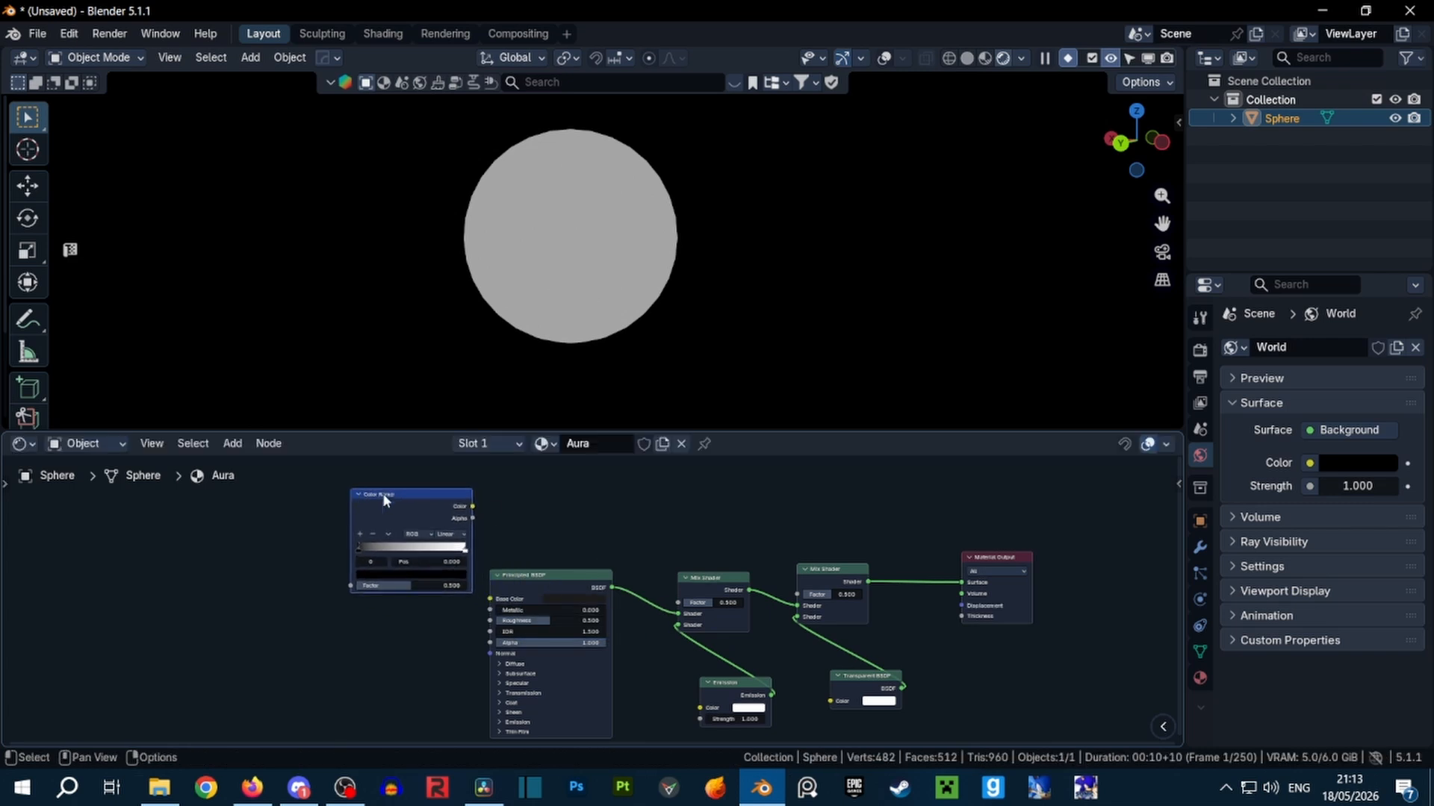
drag(472, 506, 911, 571)
Add a Layer Weight node and connect its Facing output to the Color Ramp's Factor
scroll(911, 570, up, 2)
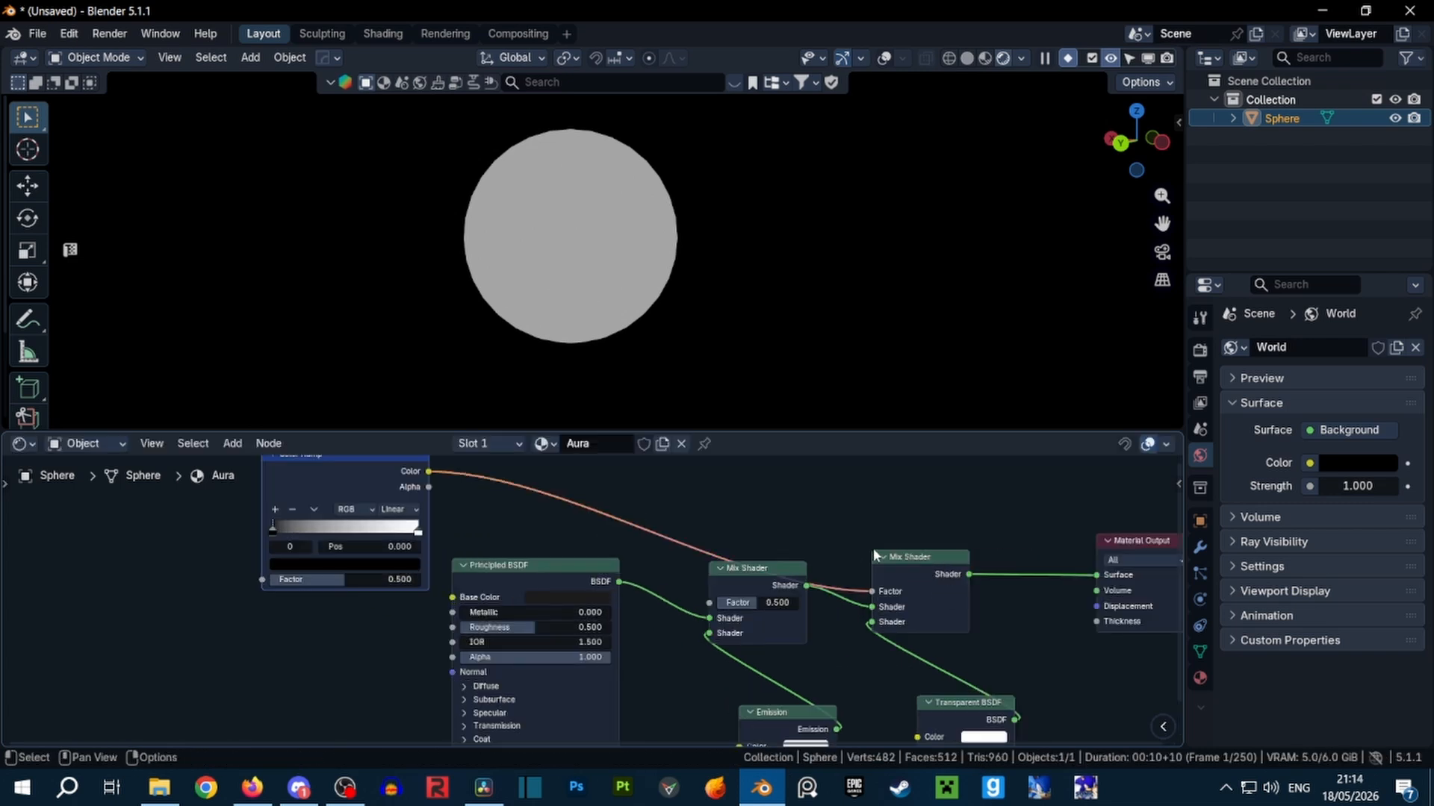
middle_drag(465, 582, 655, 588)
middle_drag(414, 533, 493, 544)
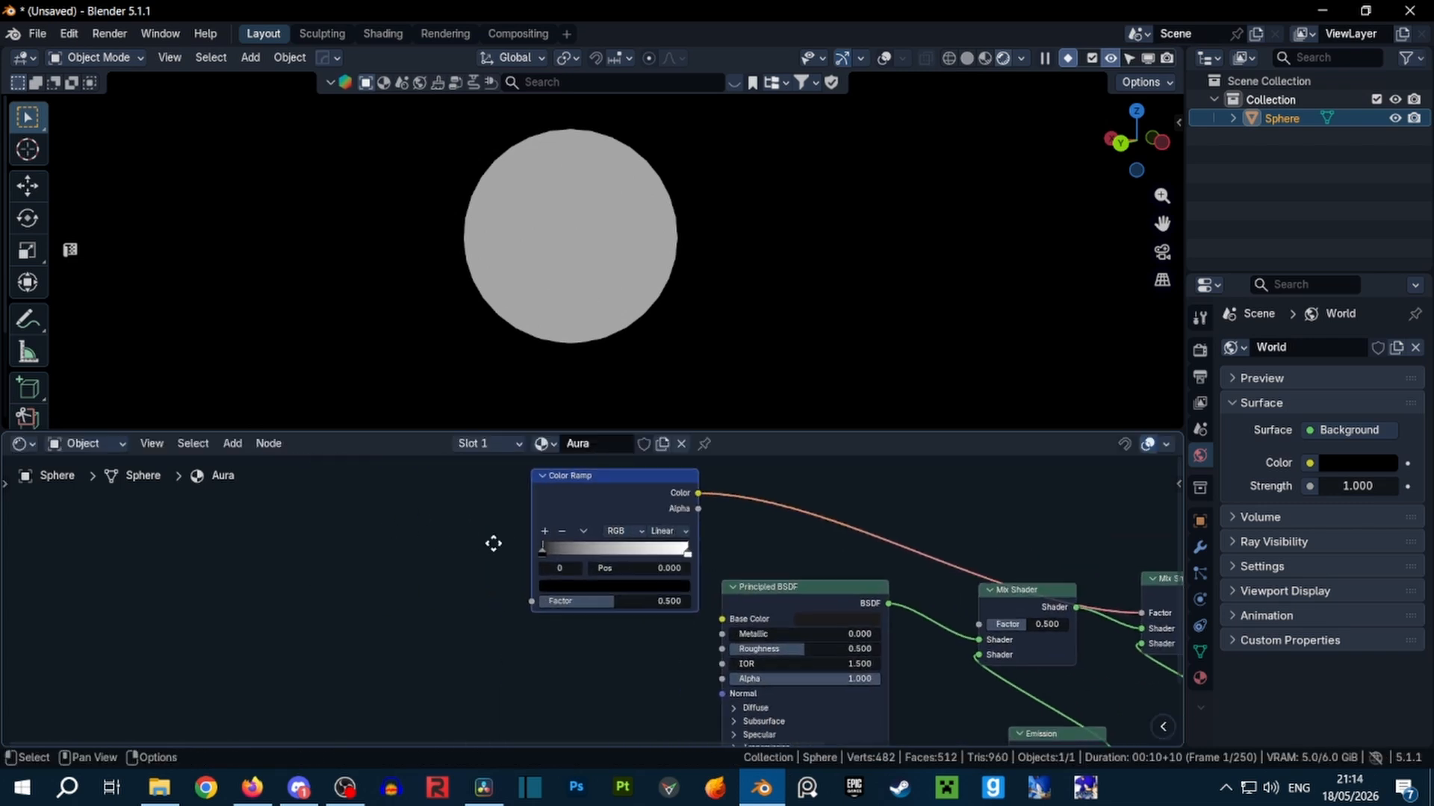
scroll(493, 544, left, 3)
scroll(493, 544, up, 1)
key(shift+a)
text(la)
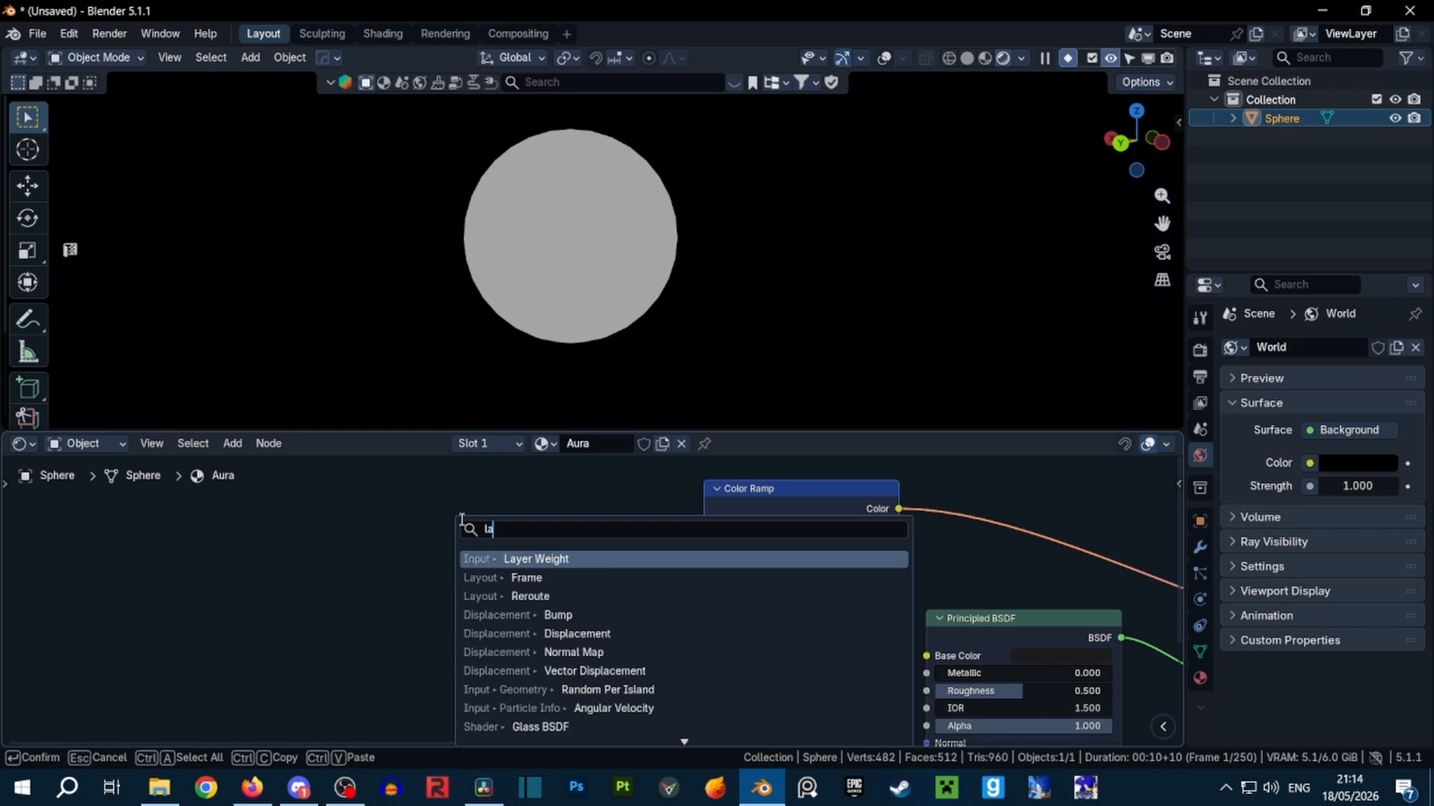
text(yer)
key(Return)
click(482, 540)
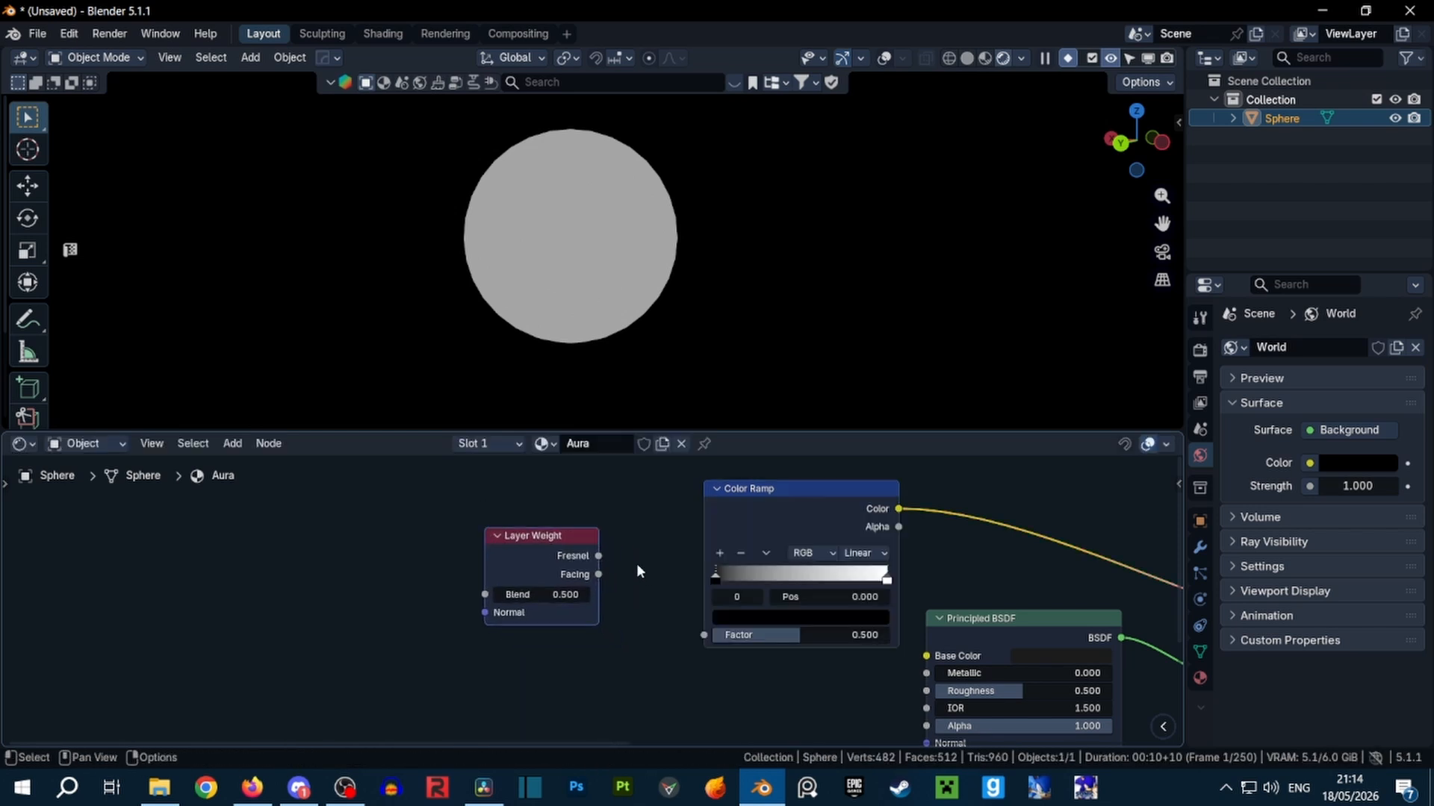
drag(598, 574, 706, 635)
Set the Layer Weight node's Blend to 0.2
scroll(610, 619, up, 1)
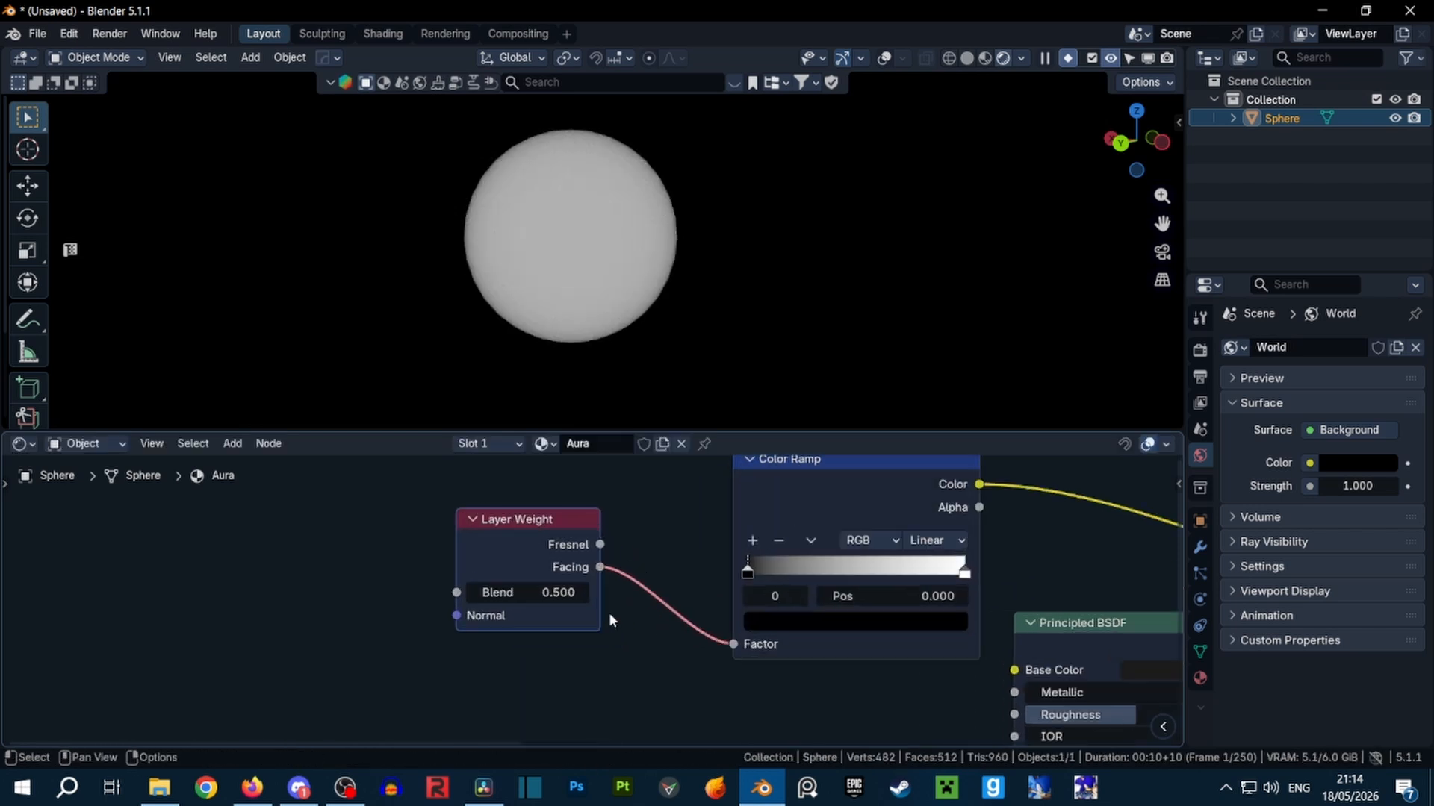
drag(560, 594, 526, 594)
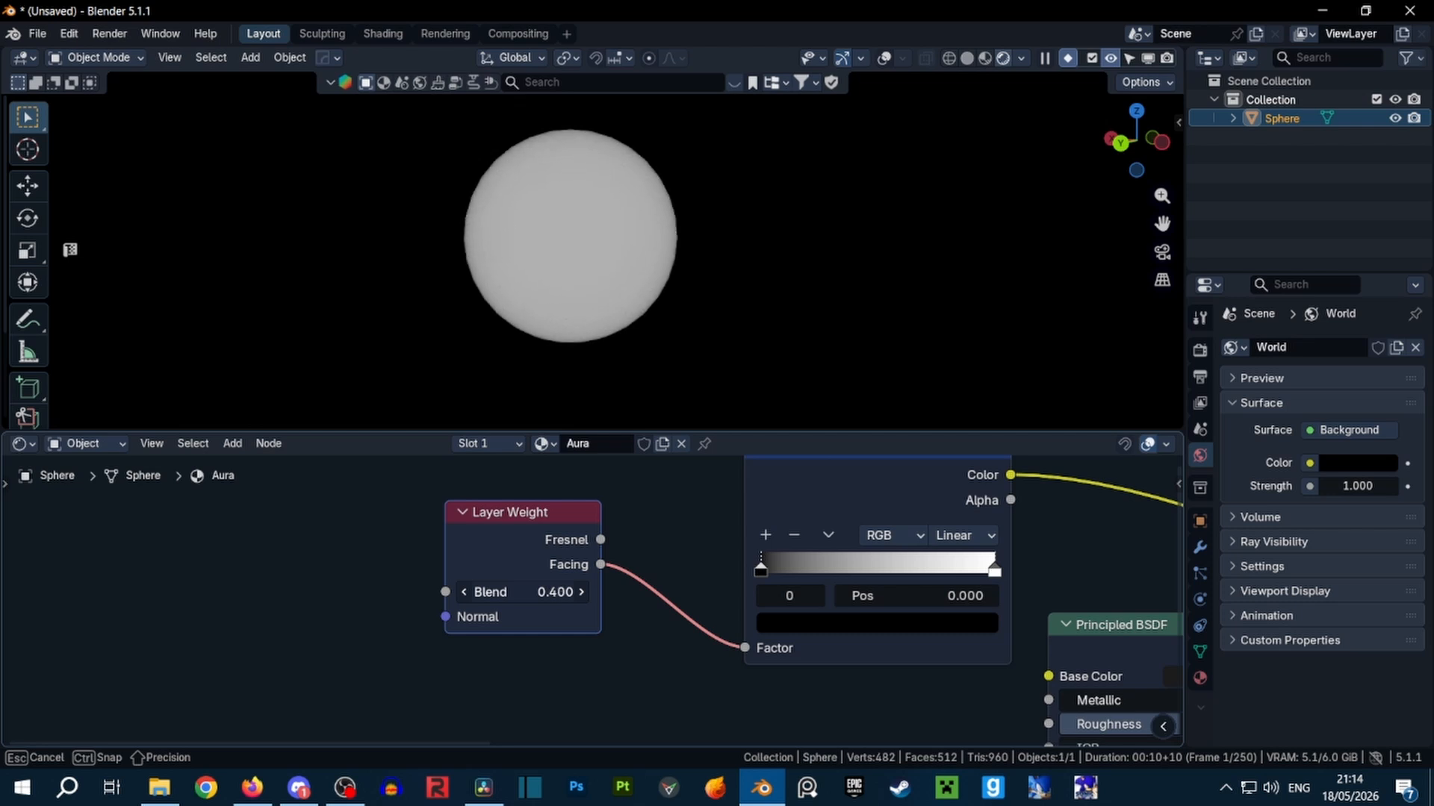
click(555, 591)
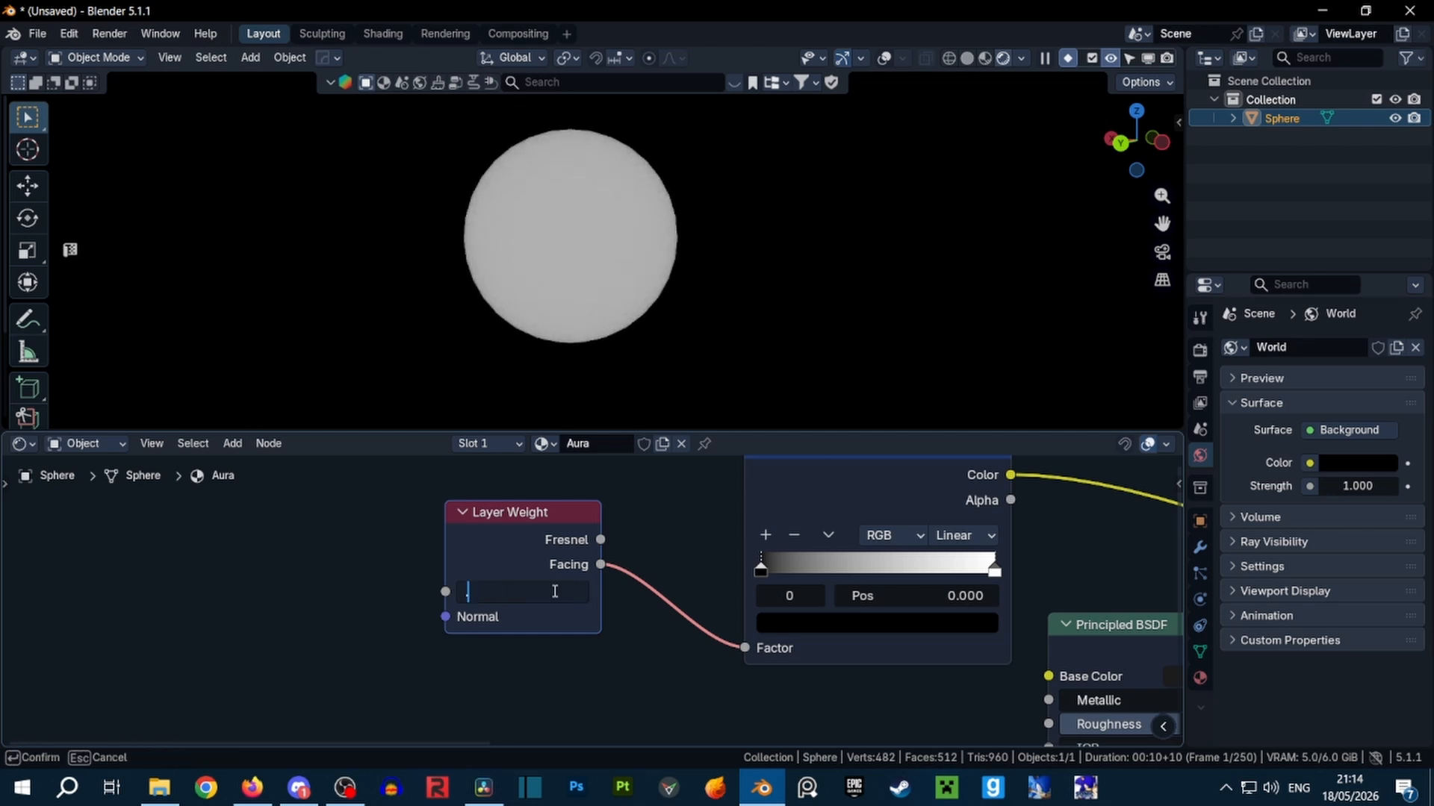
text(0.2)
key(Return)
Set the Color Ramp's interpolation to B-Spline and move the black stop to about the middle and the white stop to about 0.647
click(971, 534)
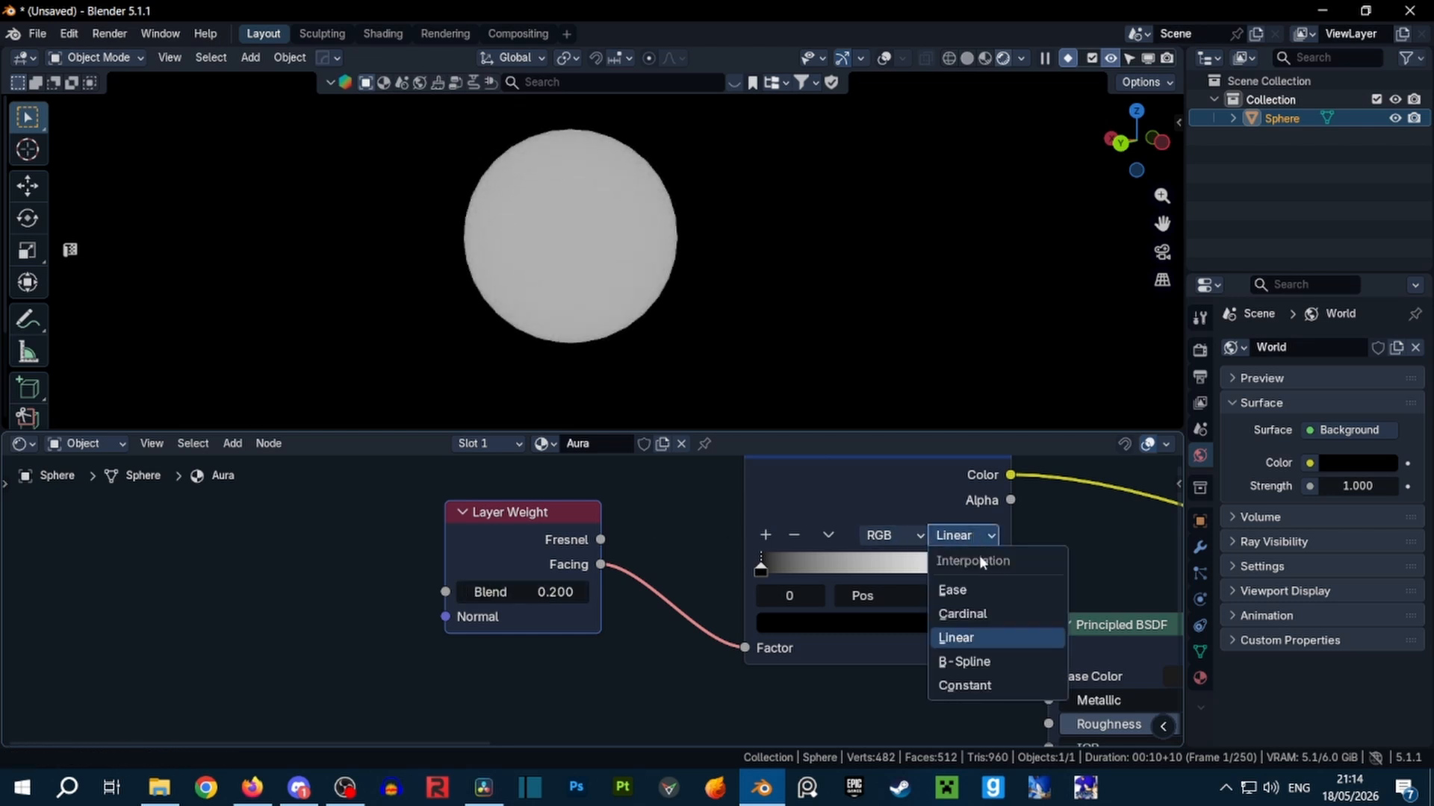
click(984, 661)
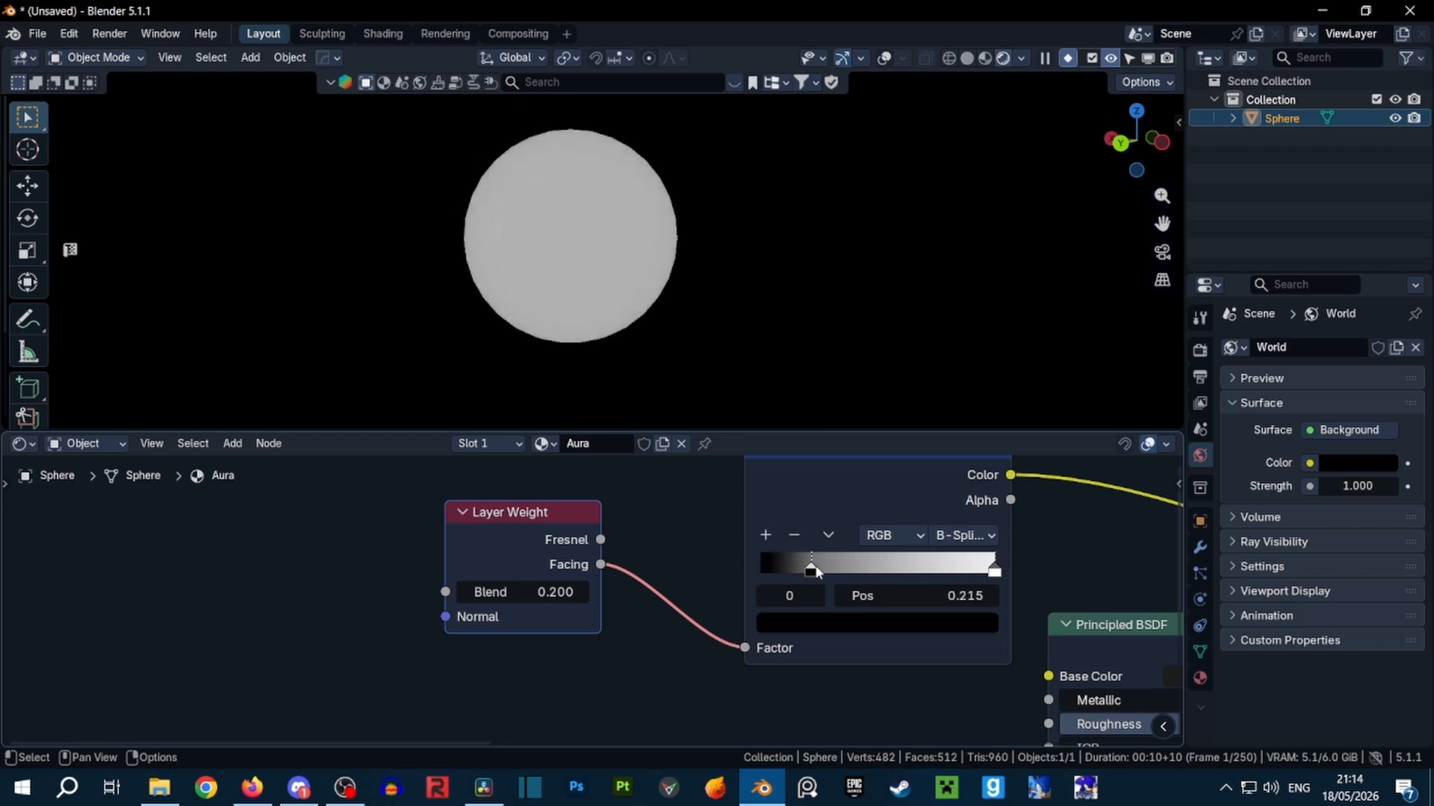
drag(816, 572, 885, 571)
drag(994, 572, 912, 571)
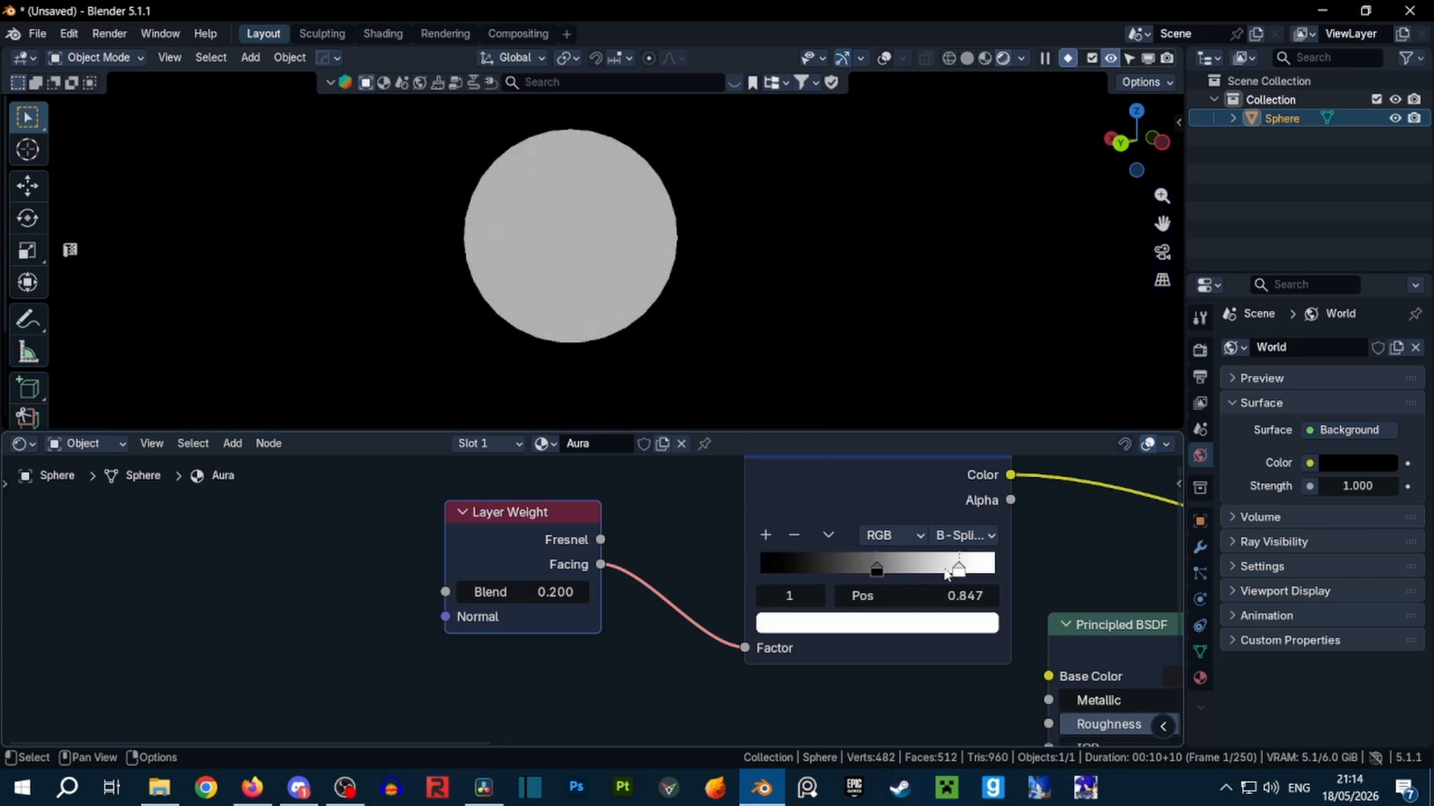
middle_drag(702, 321, 831, 277)
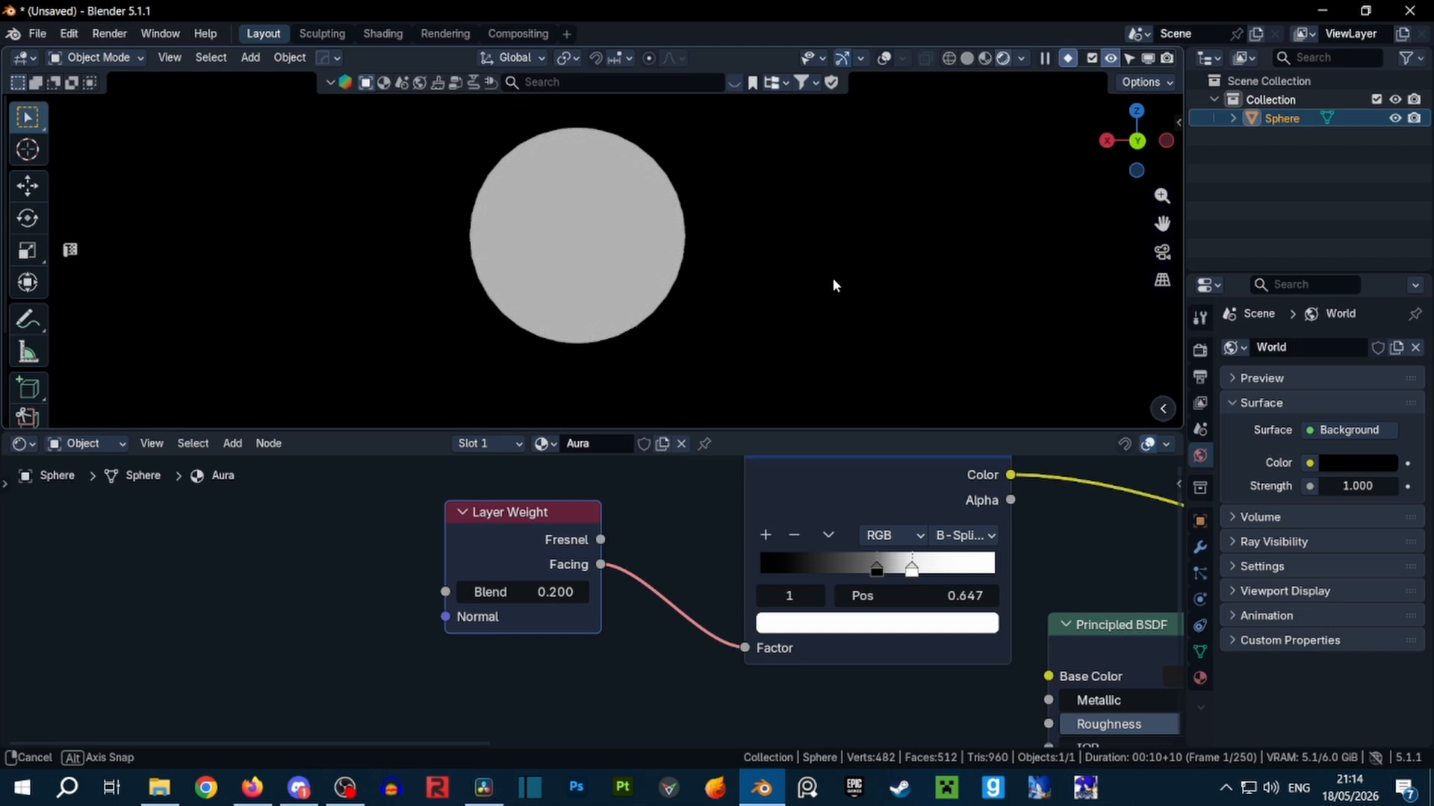
click(884, 58)
click(884, 57)
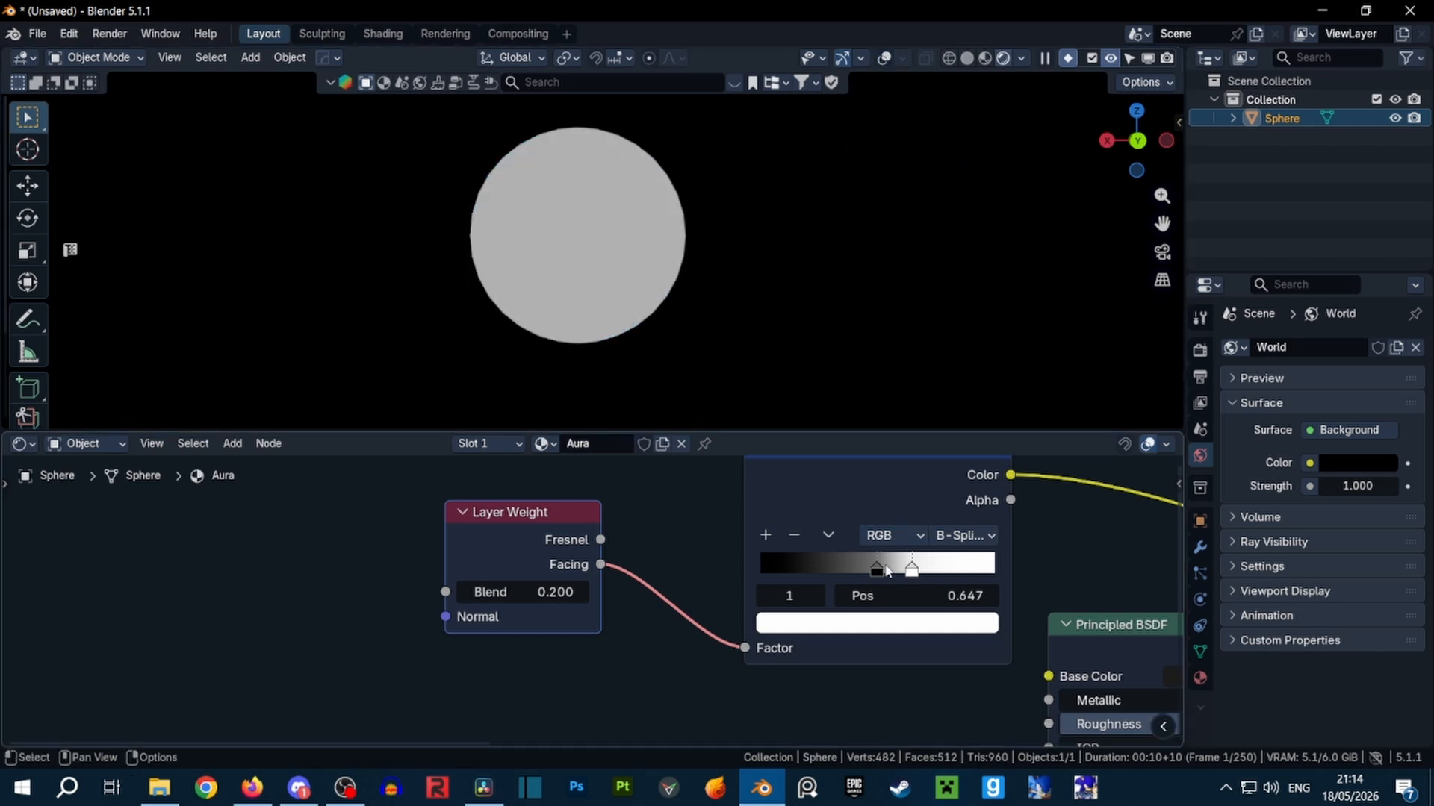
Move the Color Ramp's black stop to 0.575 and swap the two shader inputs of the last Mix Shader
drag(876, 571, 900, 572)
scroll(913, 570, down, 3)
middle_drag(995, 555, 654, 515)
scroll(1069, 638, down, 2)
middle_drag(1157, 612, 809, 536)
scroll(809, 540, up, 1)
scroll(810, 545, up, 1)
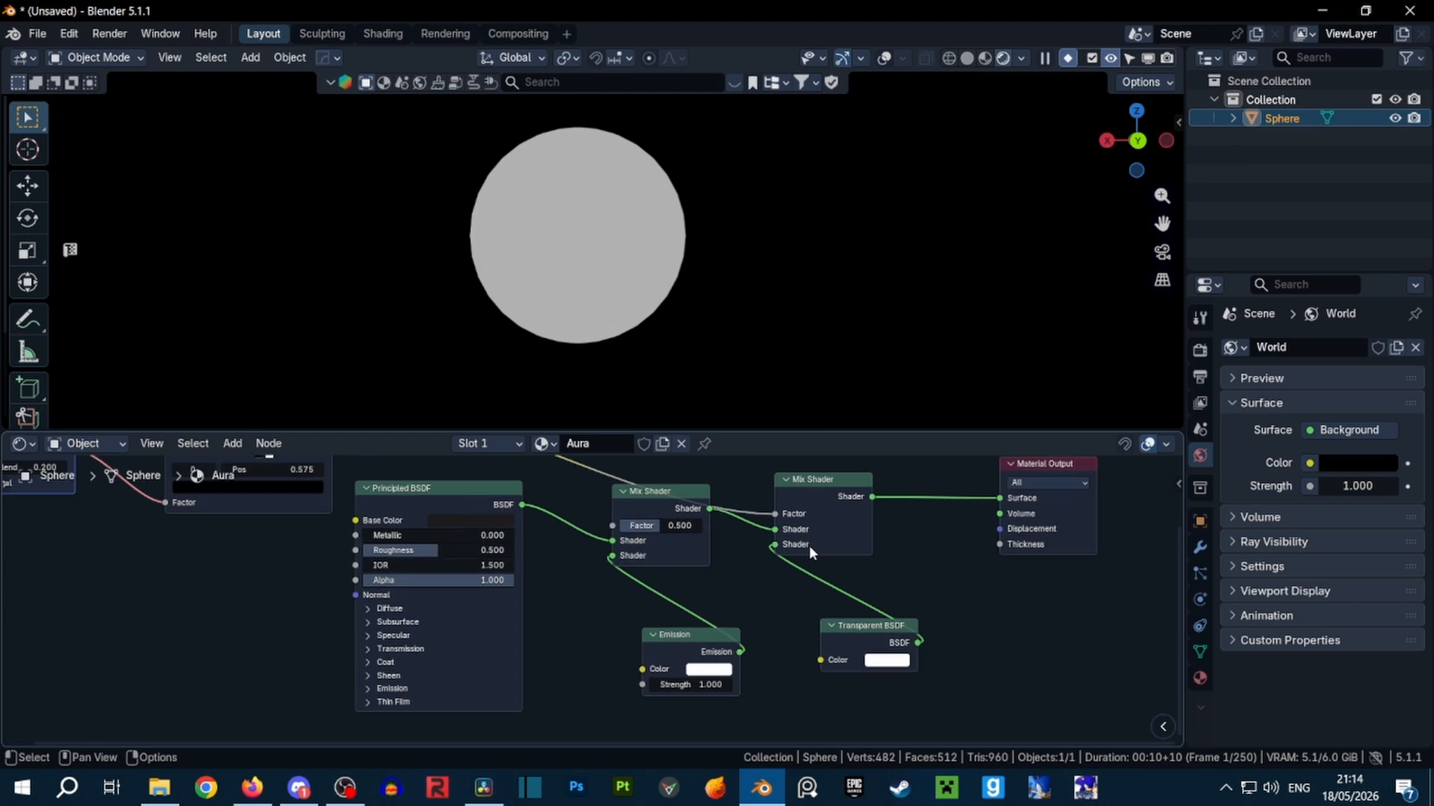
mouse_move(771, 548)
mouse_down()
mouse_move(775, 530)
mouse_move(767, 546)
mouse_up()
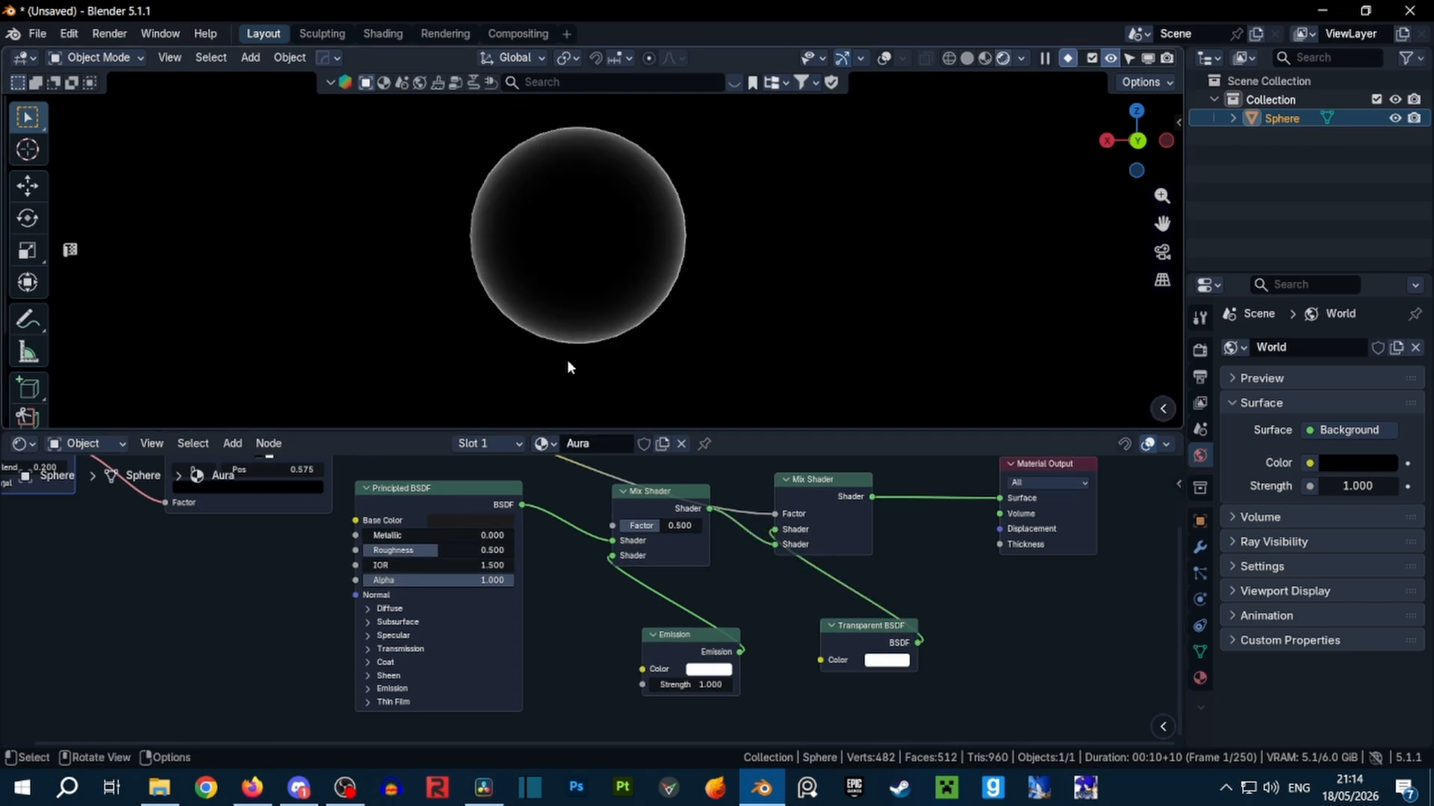
middle_drag(567, 360, 669, 324)
Disconnect the Principled BSDF from the first Mix Shader's upper shader input
drag(608, 556, 604, 539)
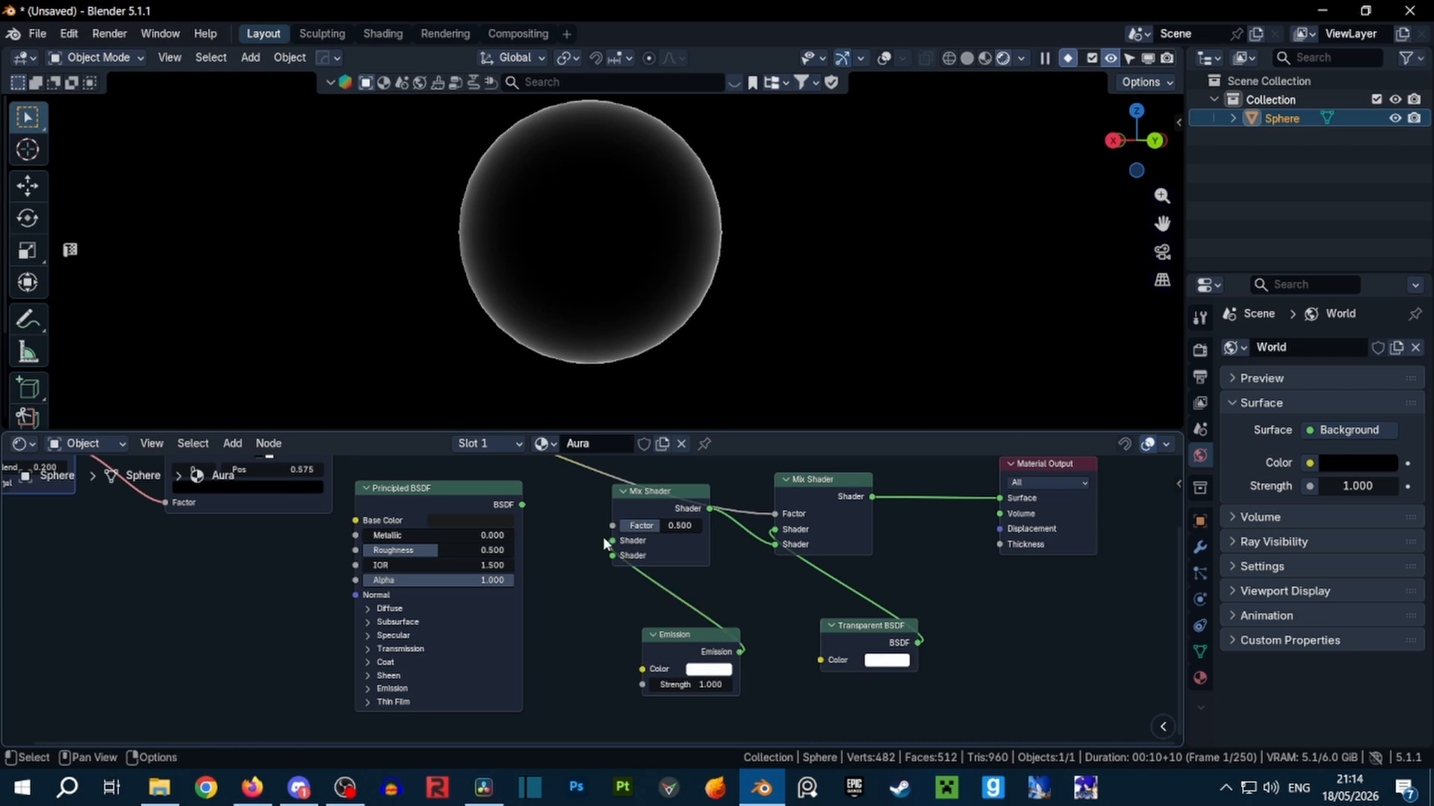
drag(523, 505, 559, 561)
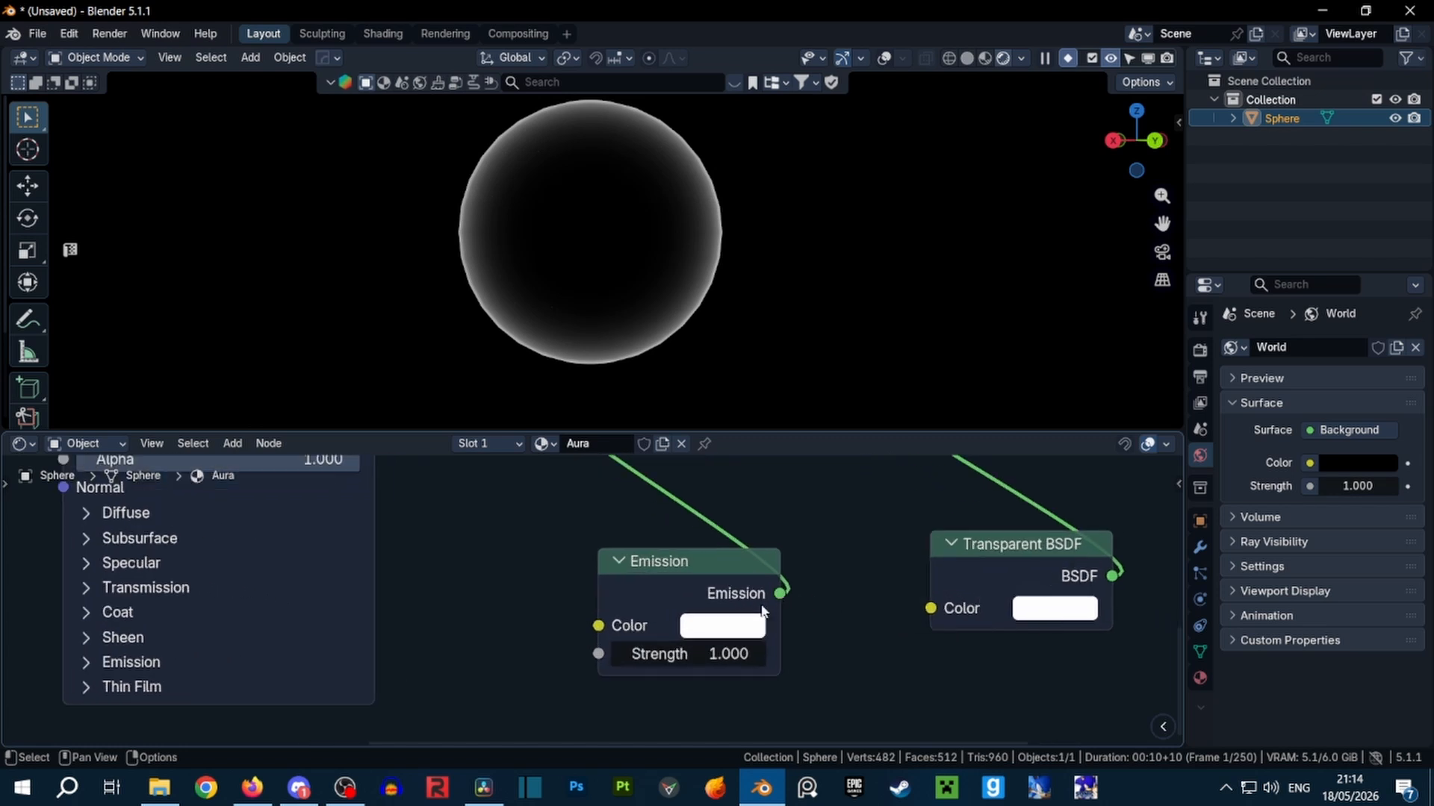
Set the Emission node's color to a light blue and try strengths of 145 and 120
click(730, 624)
drag(853, 212, 843, 204)
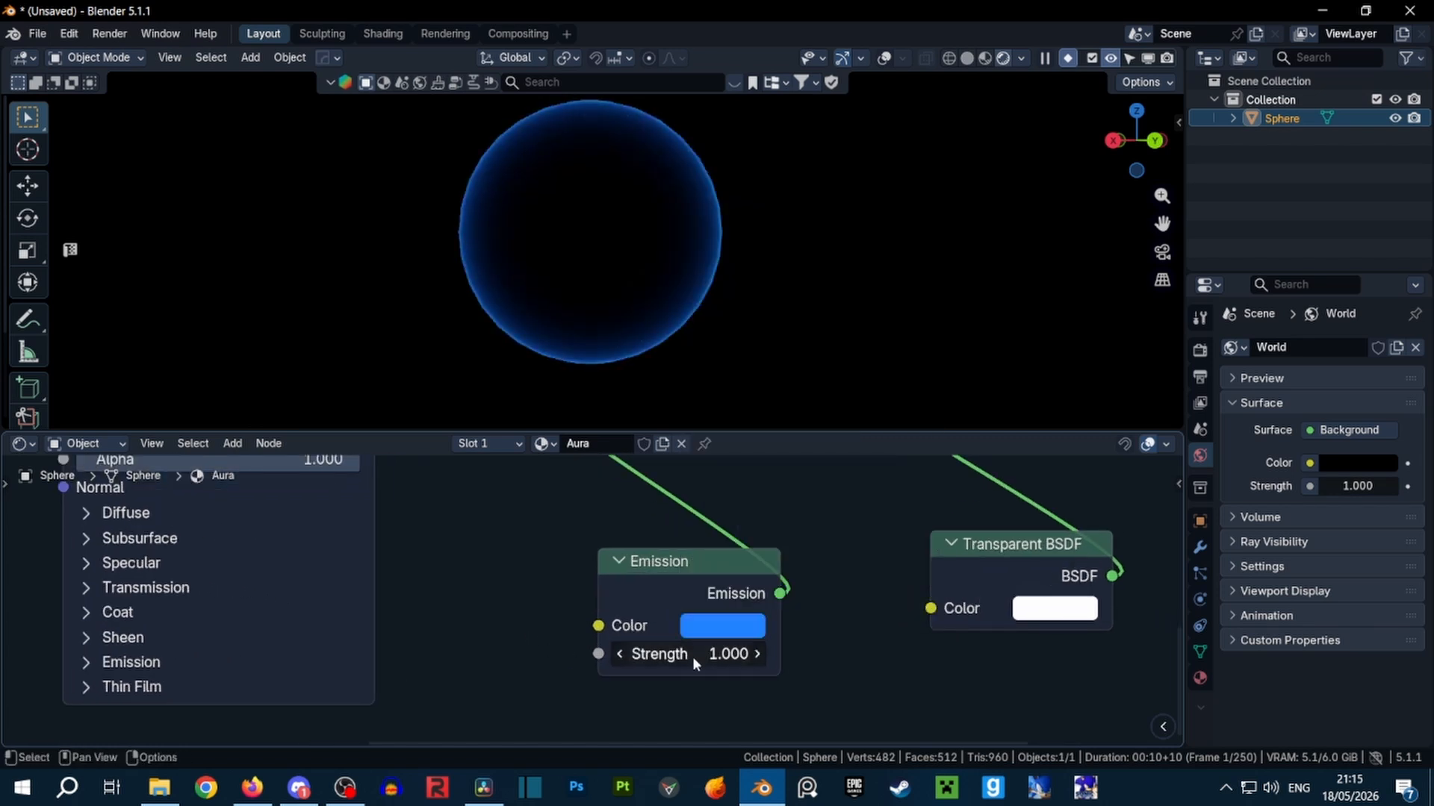
click(692, 656)
text(145)
key(Return)
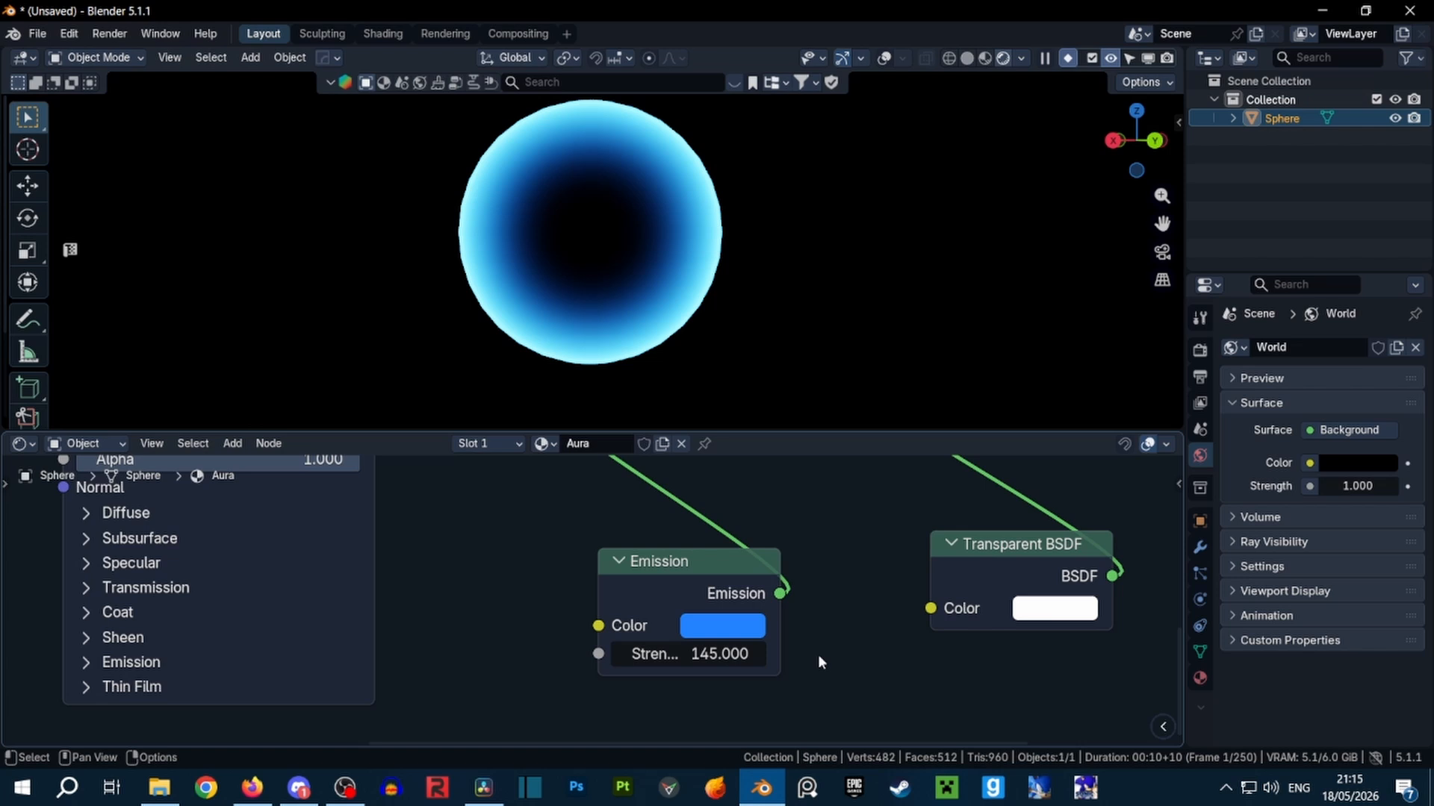
click(698, 655)
text(120)
key(Return)
Set the Emission node's strength to 45 and its color to a deep saturated blue
click(704, 649)
text(45)
key(Return)
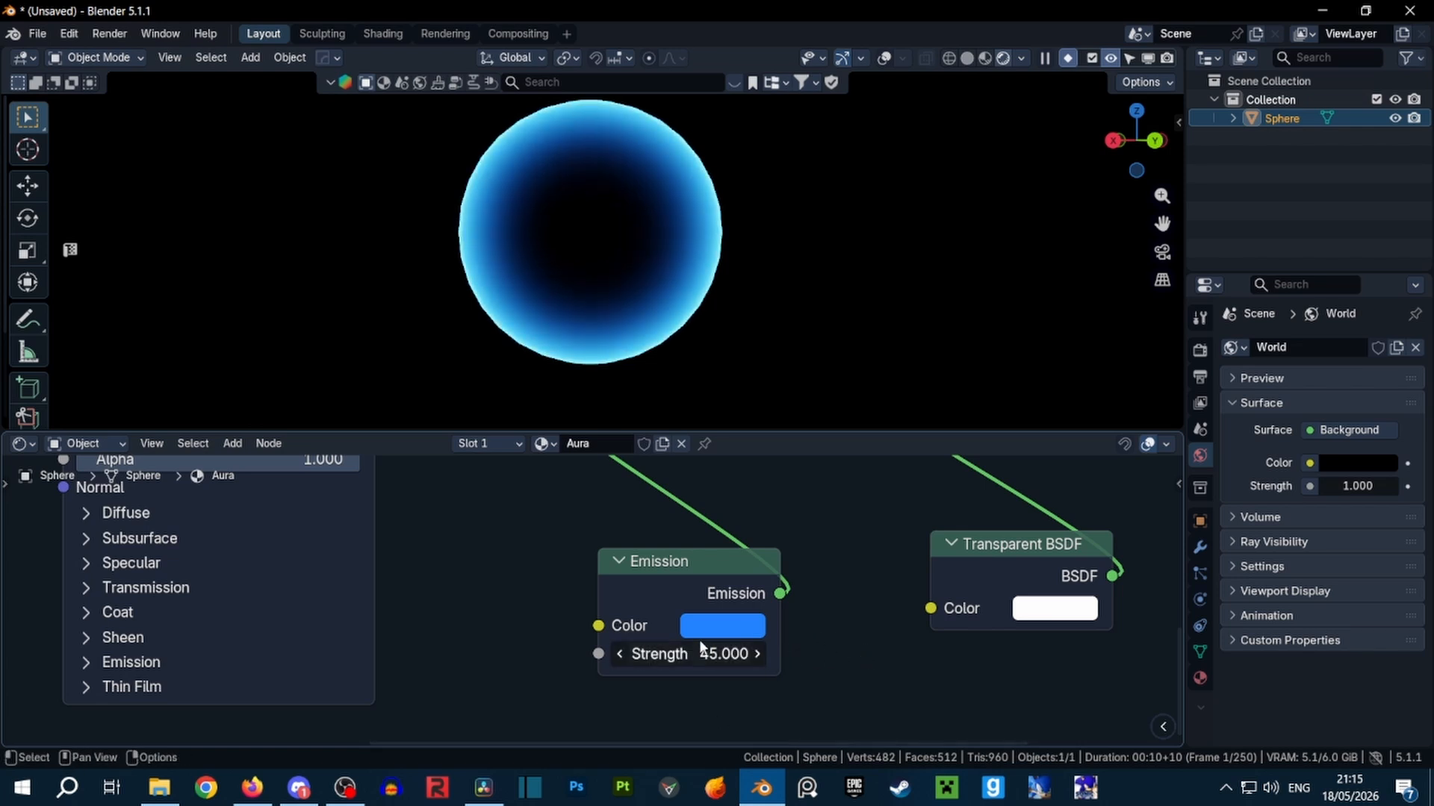
click(729, 627)
drag(871, 218, 863, 200)
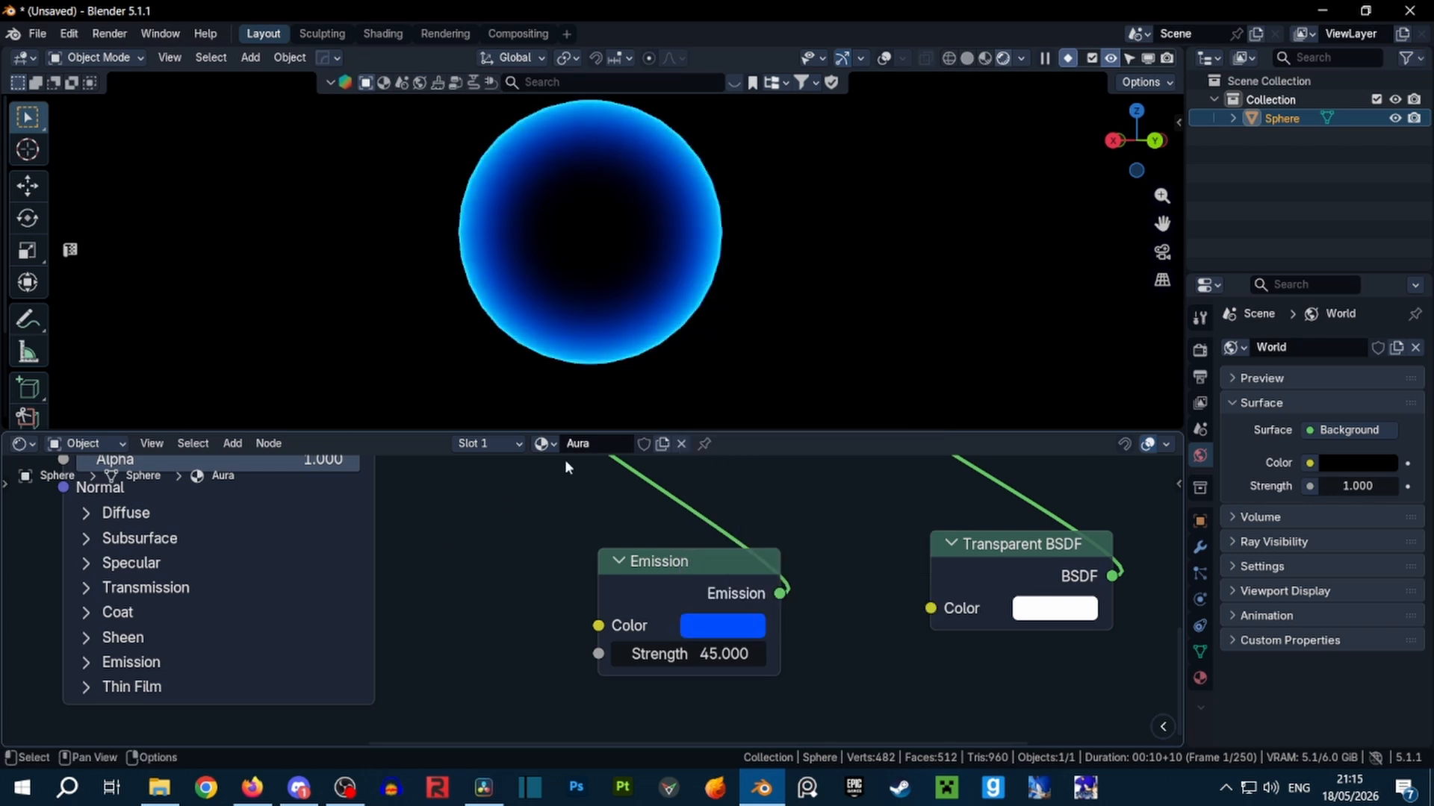
Enlarge the 3D viewport and switch it to solid shading with overlays shown
scroll(669, 364, down, 3)
drag(745, 429, 740, 553)
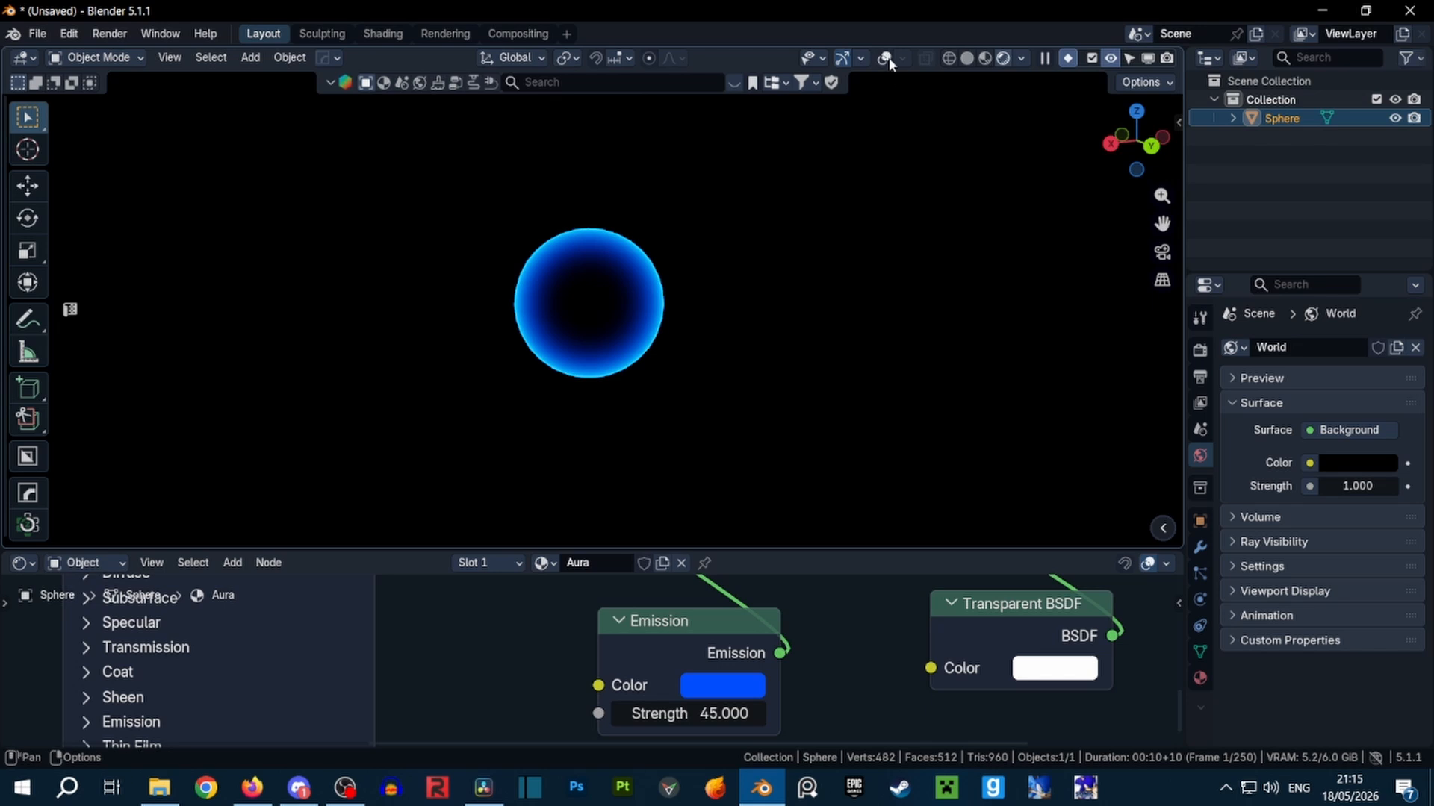
click(968, 59)
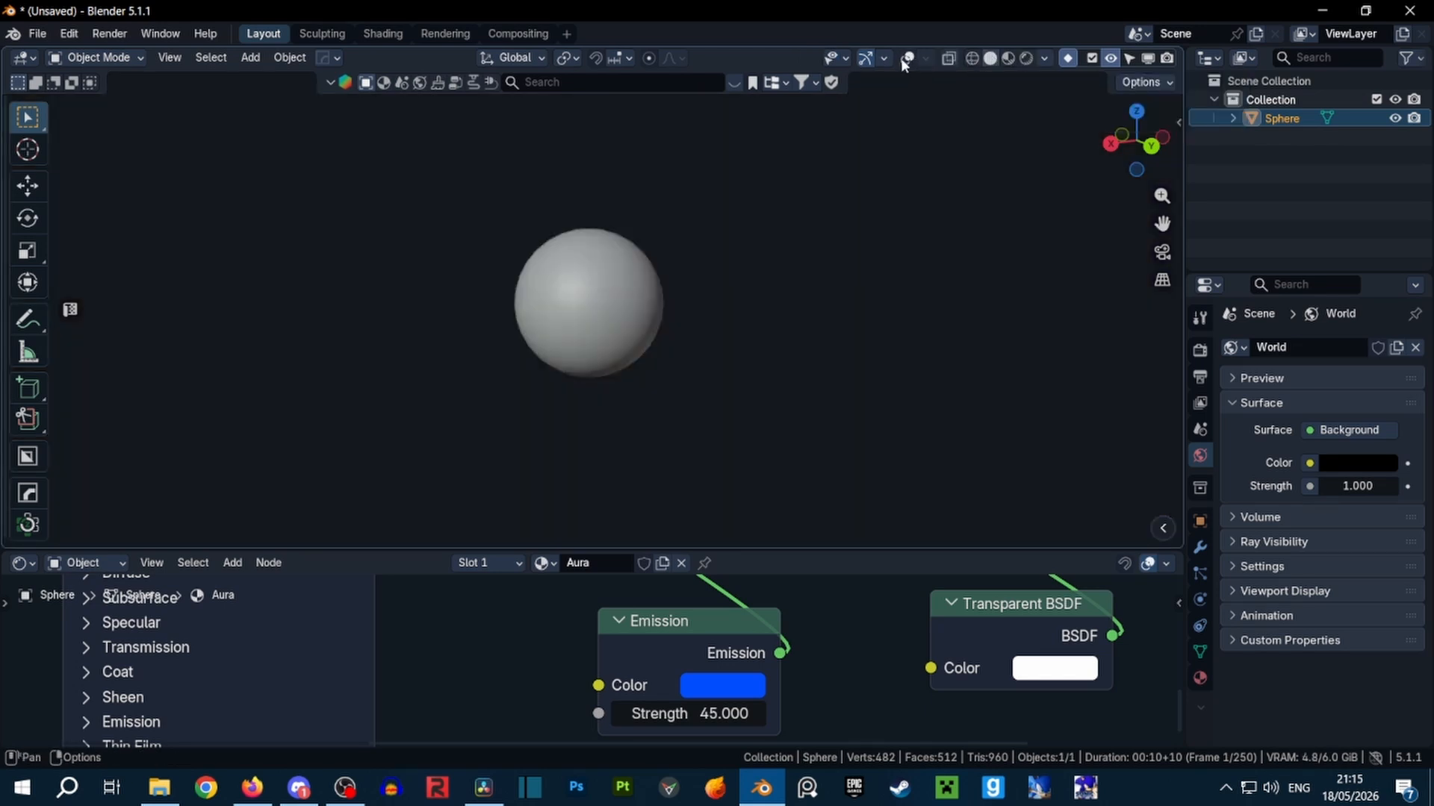
click(907, 60)
Add a Displace modifier to the sphere
scroll(812, 211, up, 4)
click(1200, 547)
click(1288, 348)
mouse_move(1282, 355)
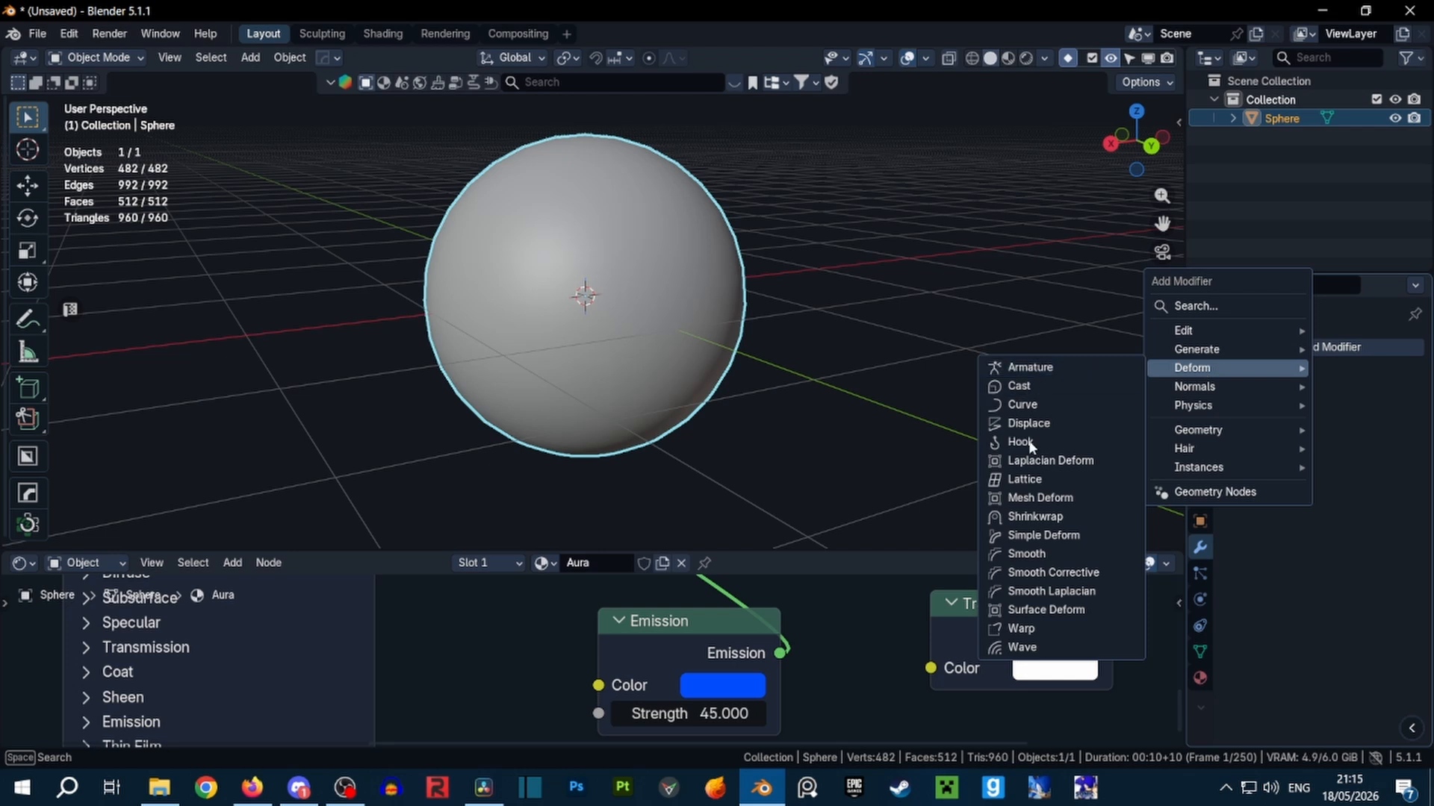
click(1030, 424)
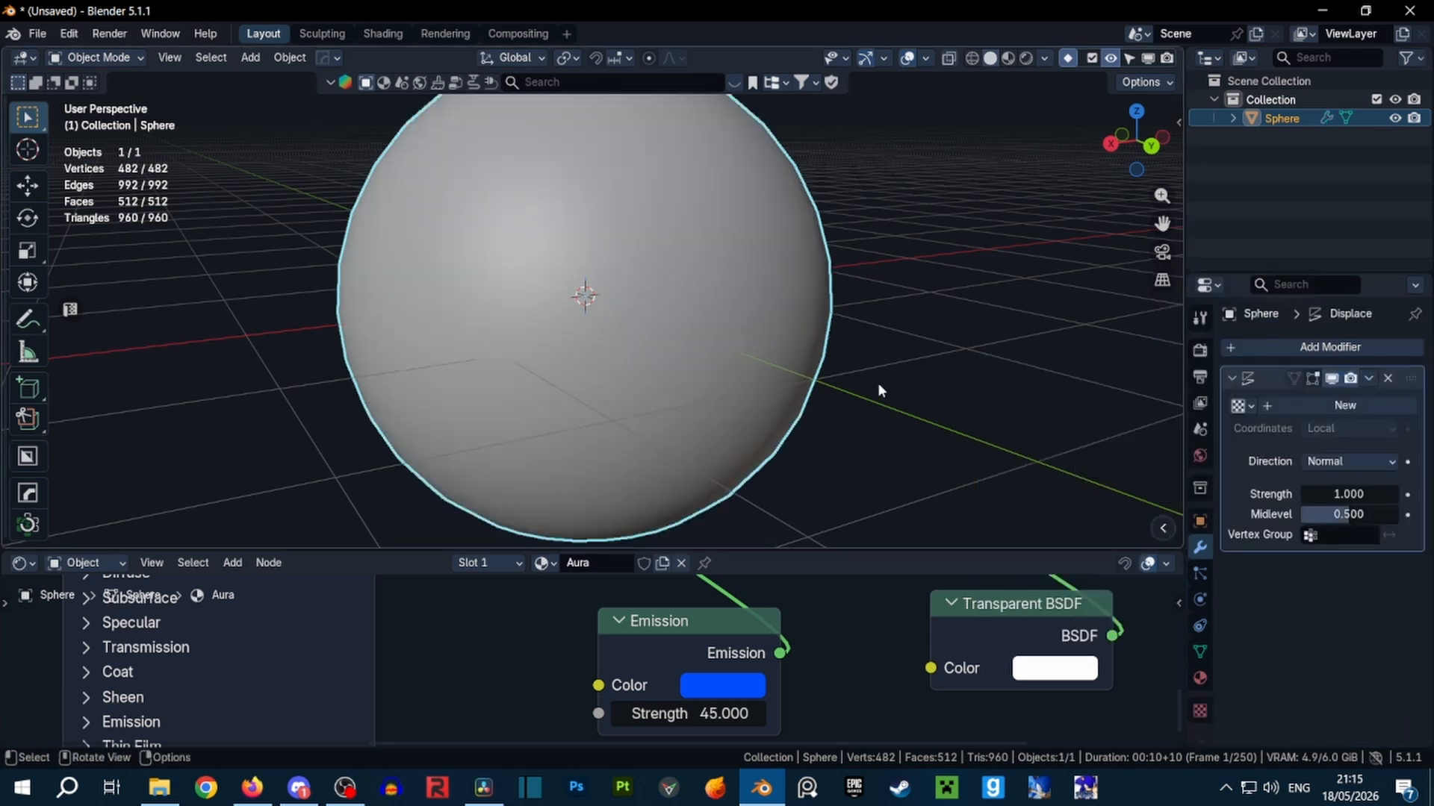
Create a new texture for the Displace modifier and set its type to Clouds
click(1346, 408)
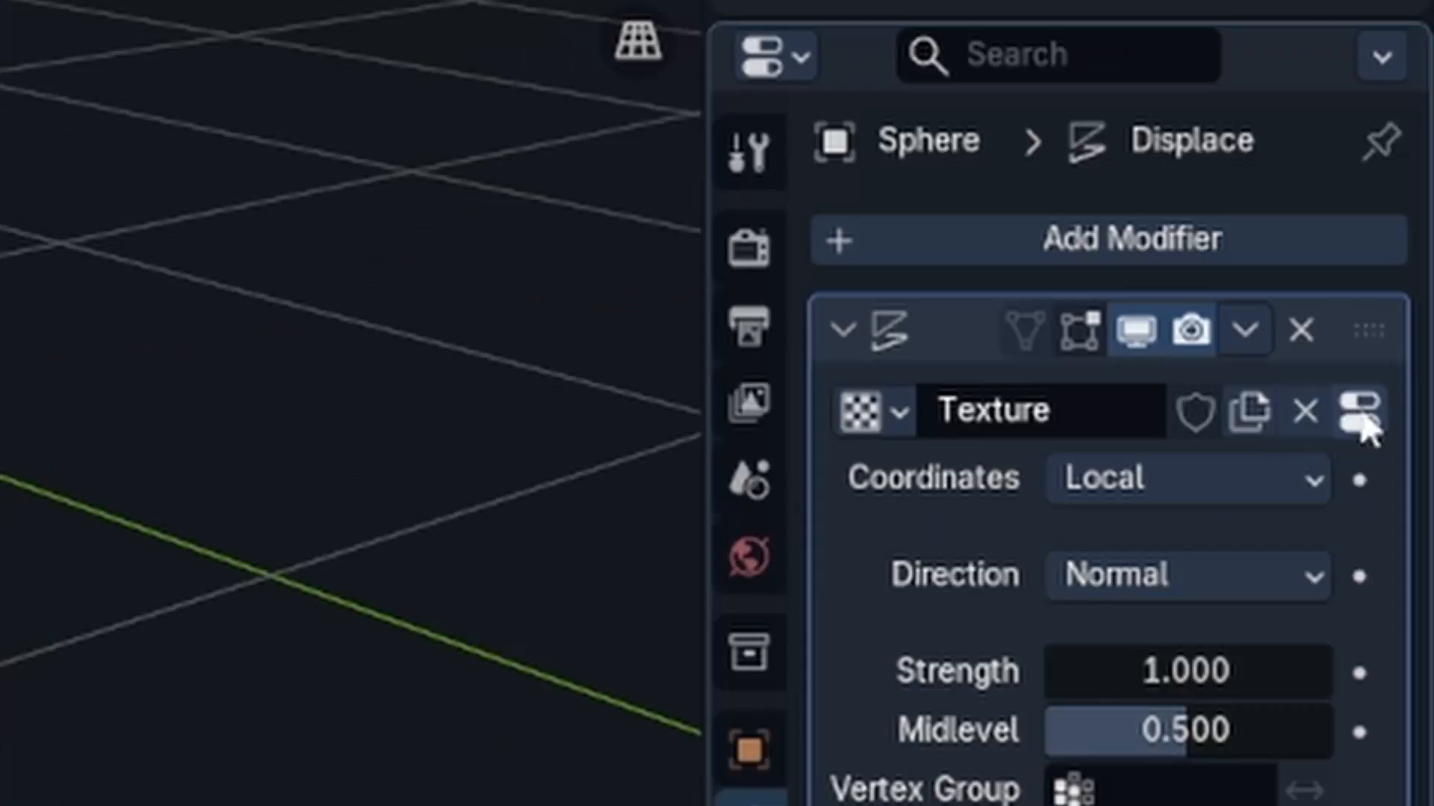
click(1407, 407)
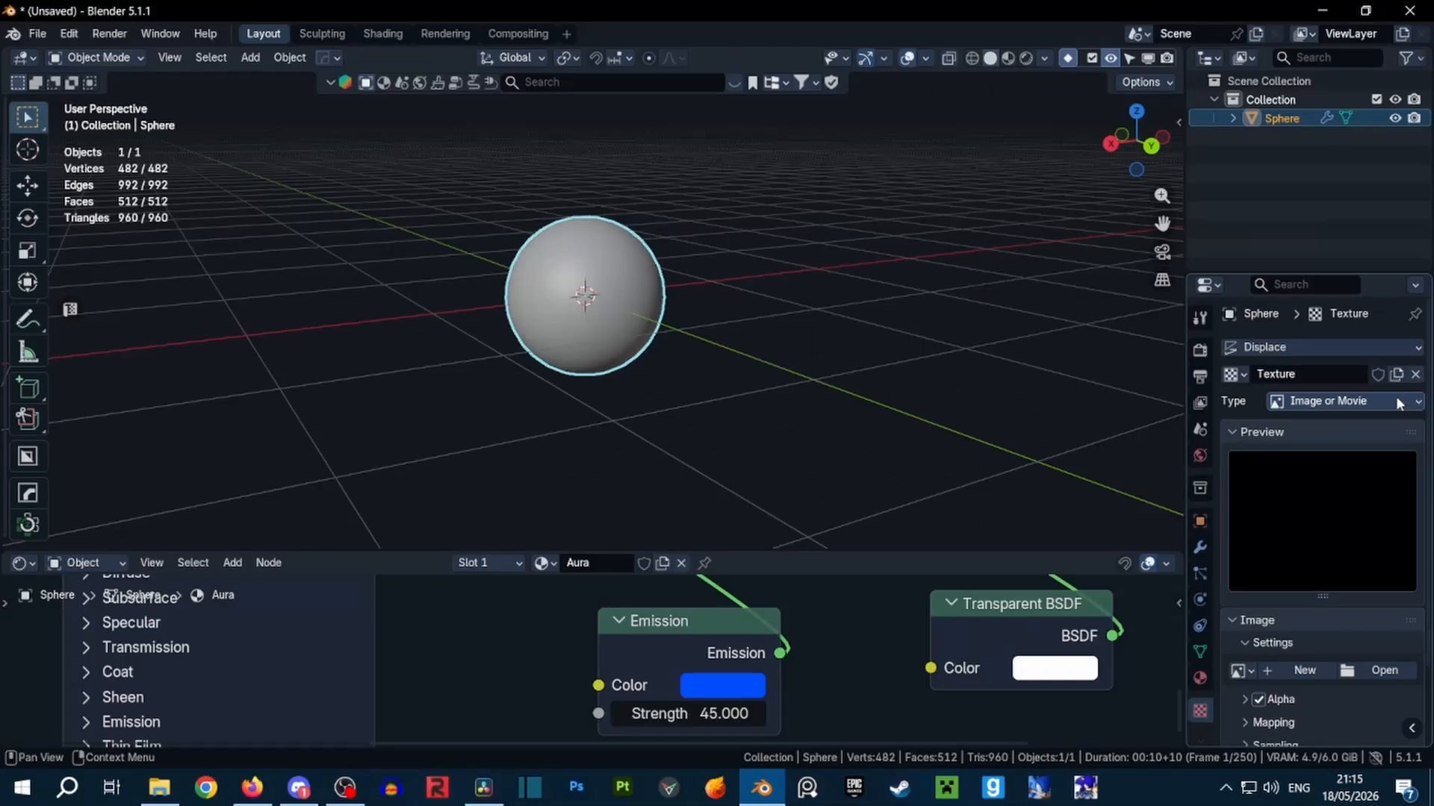
click(1344, 403)
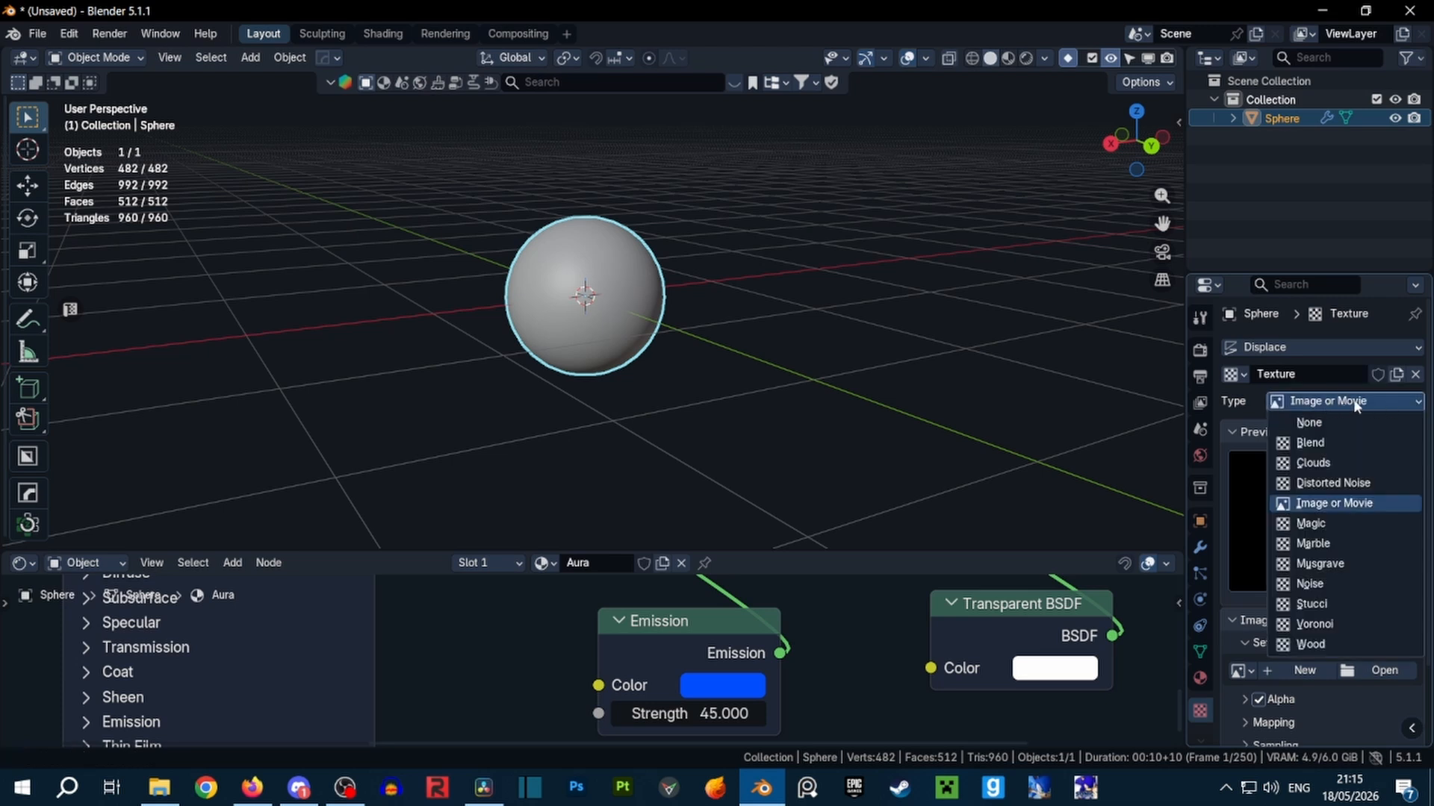
click(1312, 462)
scroll(650, 311, down, 3)
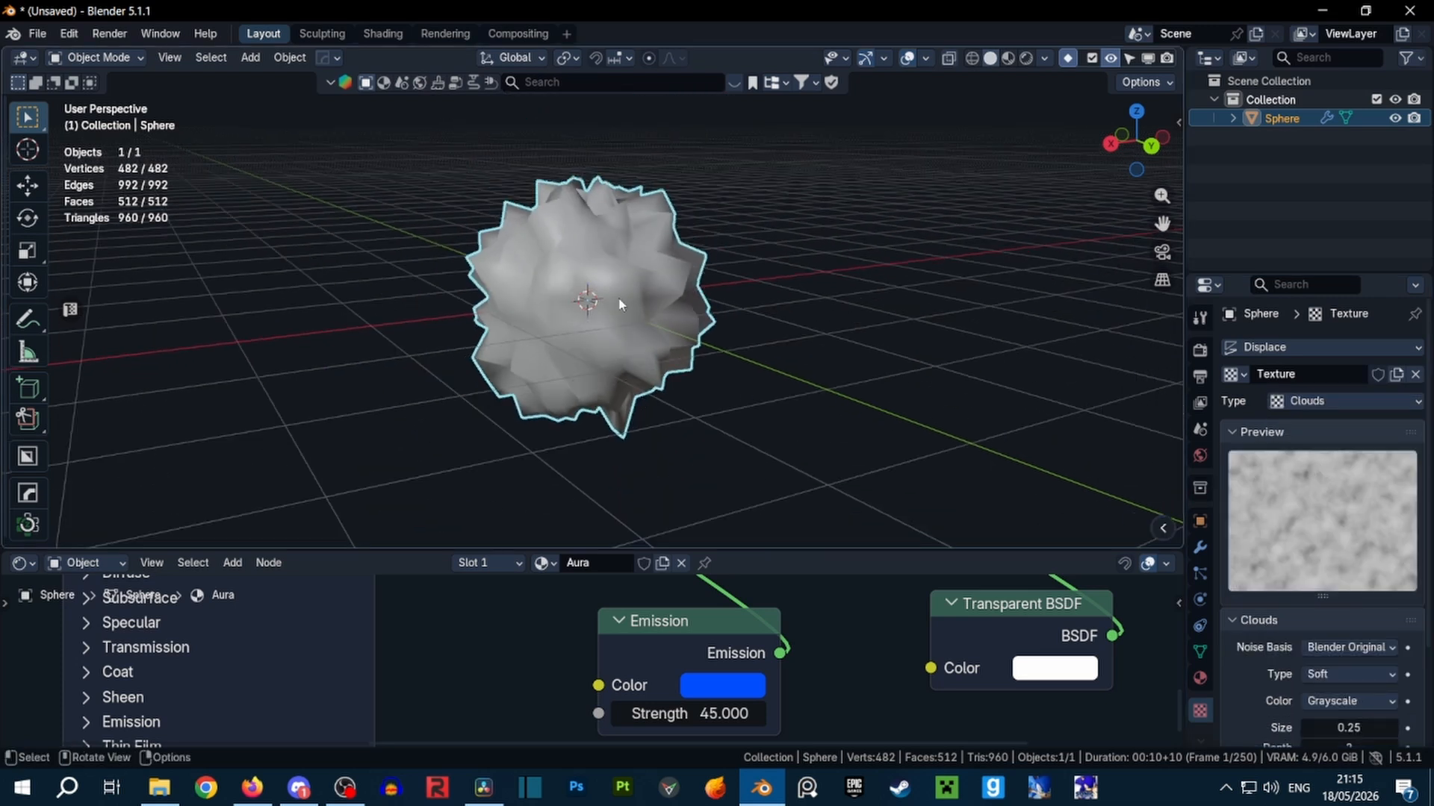
scroll(620, 304, up, 2)
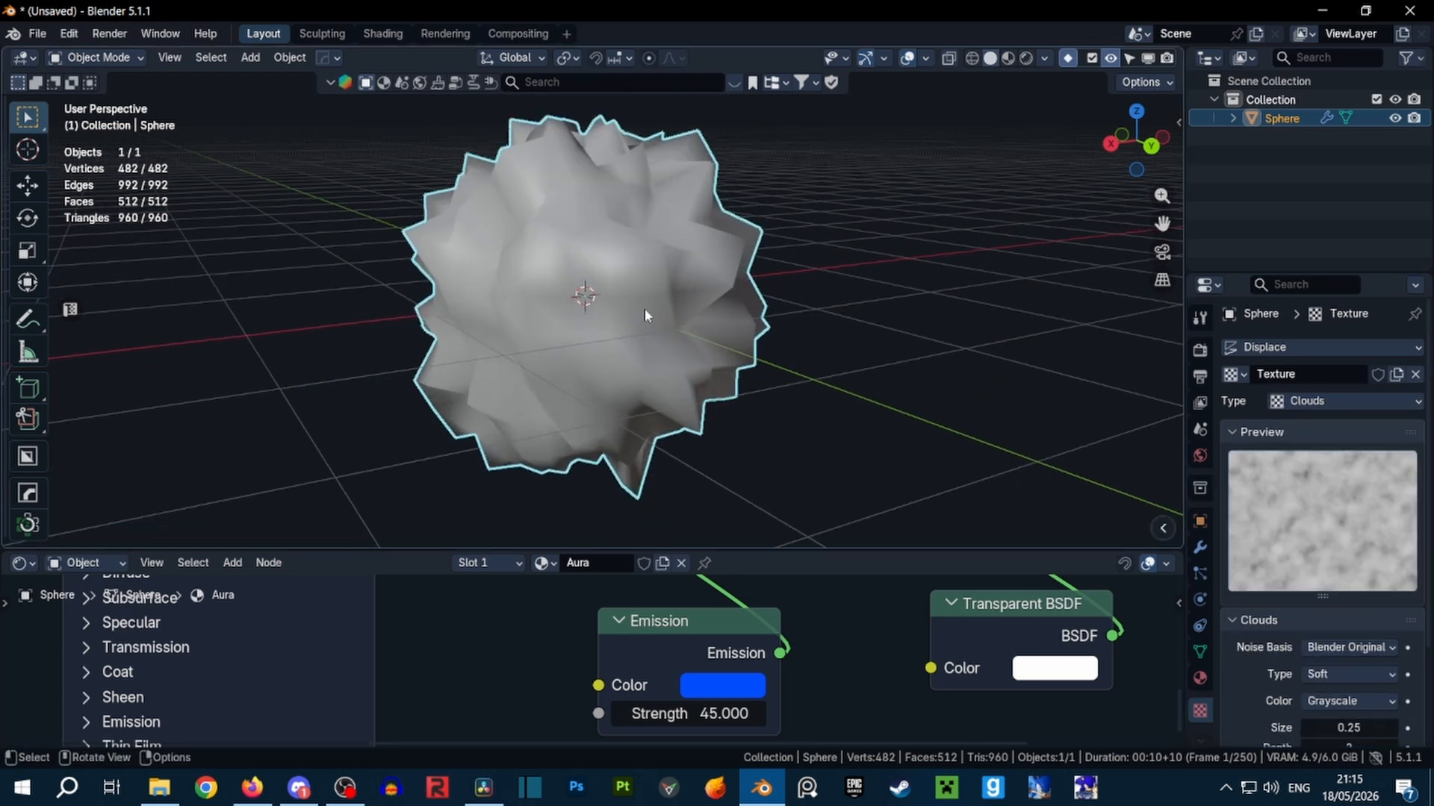
Set the Displace modifier's strength to 0.2 and increase the Clouds texture's size
click(1200, 547)
drag(1359, 494, 1300, 493)
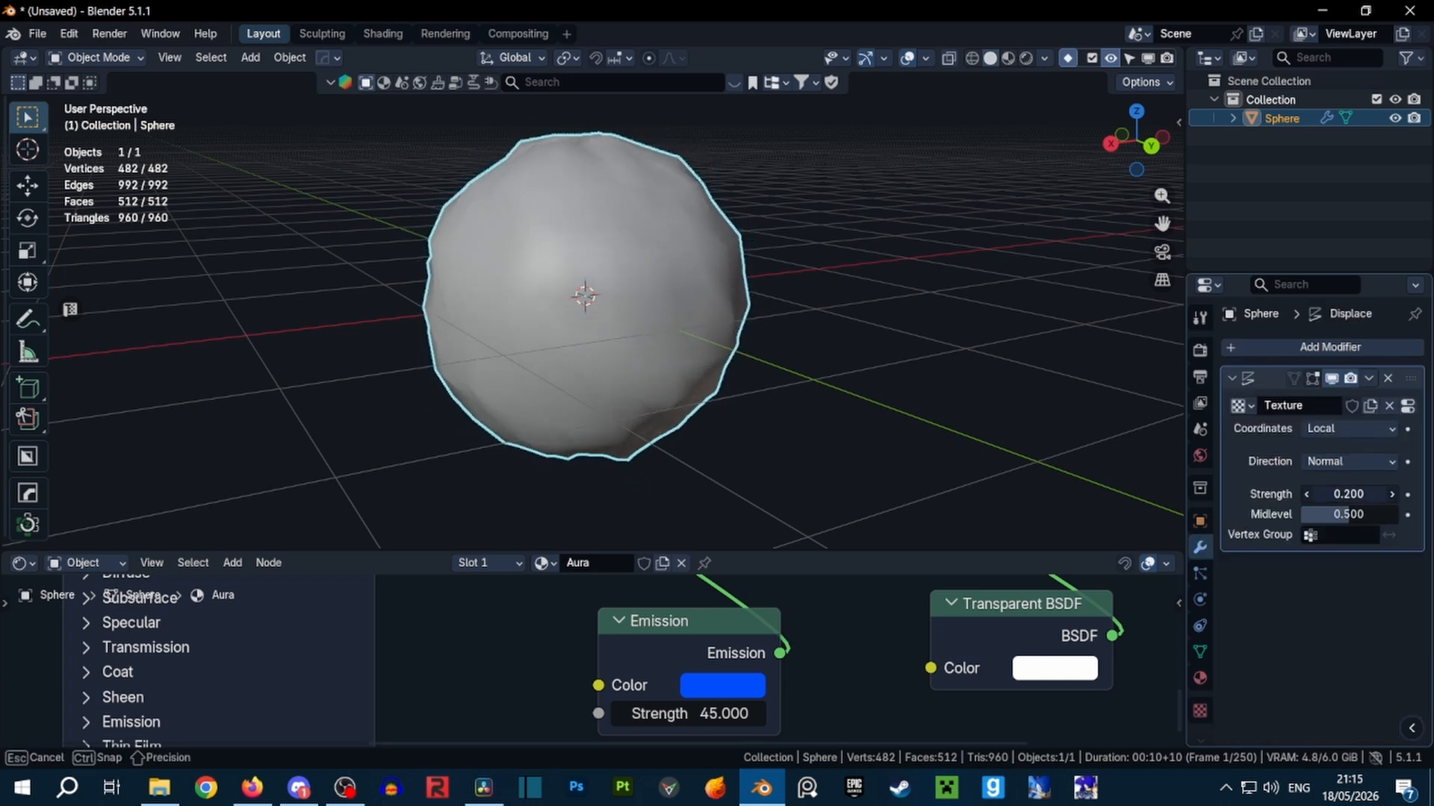
click(1200, 677)
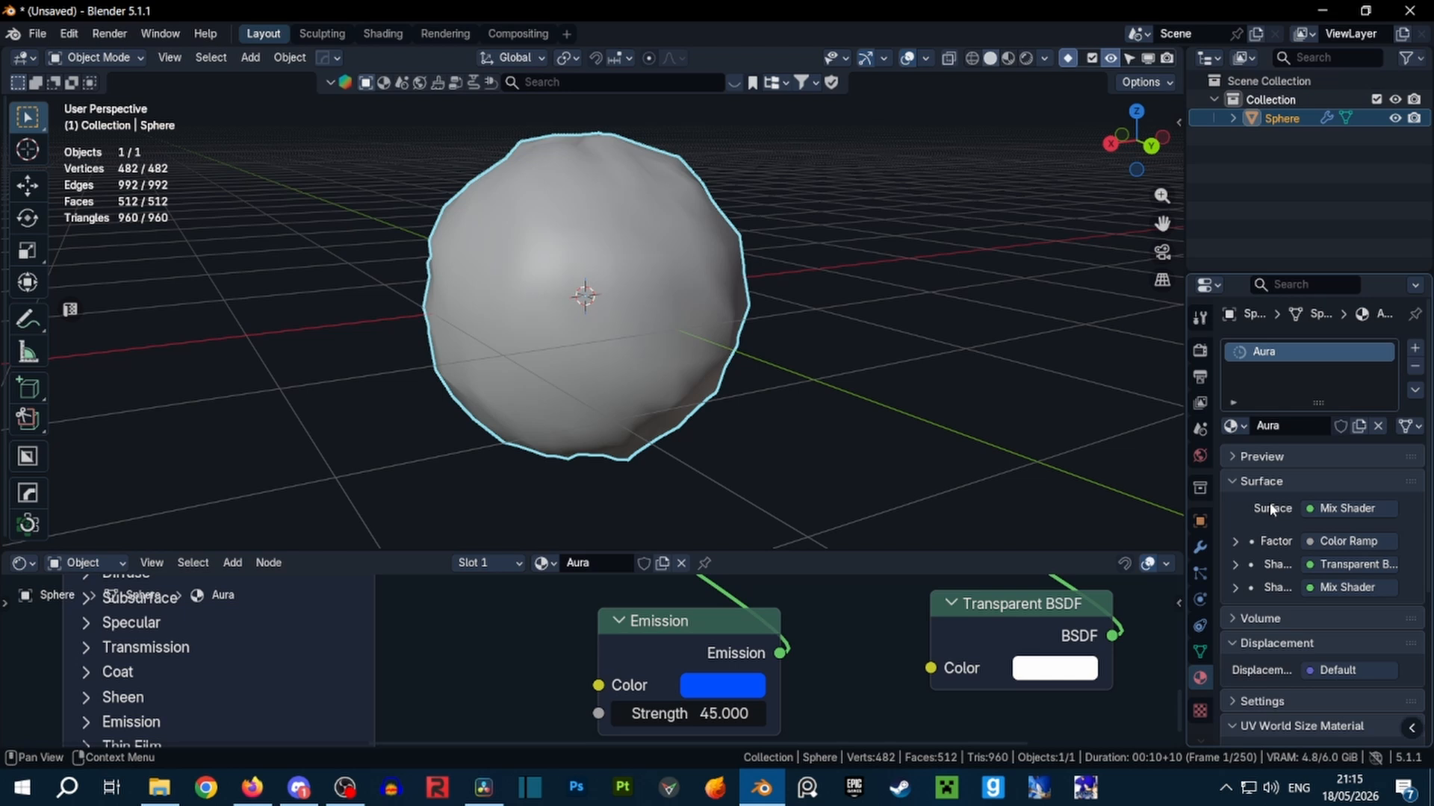
click(1201, 709)
scroll(1359, 611, down, 3)
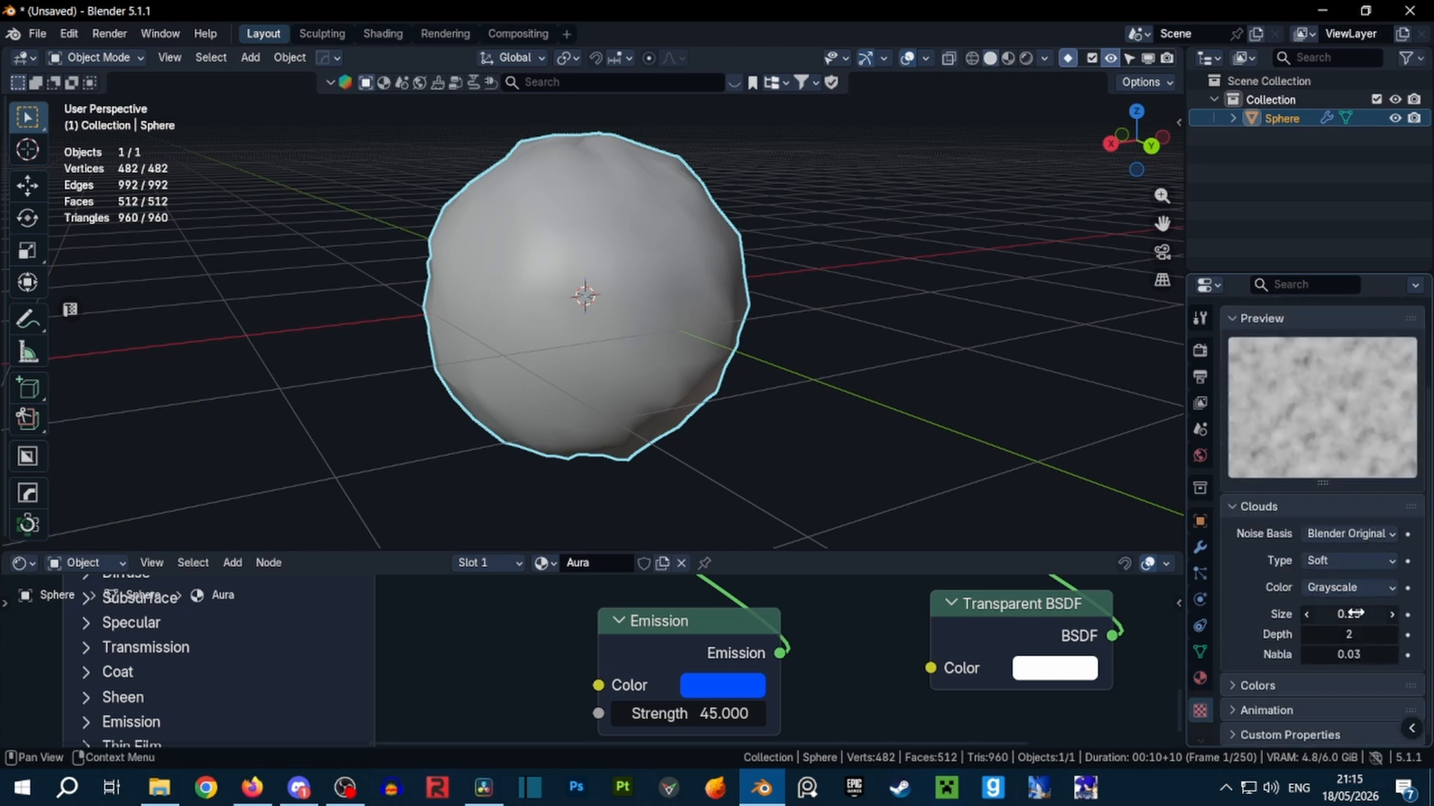
mouse_move(1352, 614)
mouse_down()
mouse_move(1390, 614)
mouse_move(1378, 614)
mouse_up()
Add a Subdivision Surface modifier to the sphere and move it above the Displace modifier
click(1200, 547)
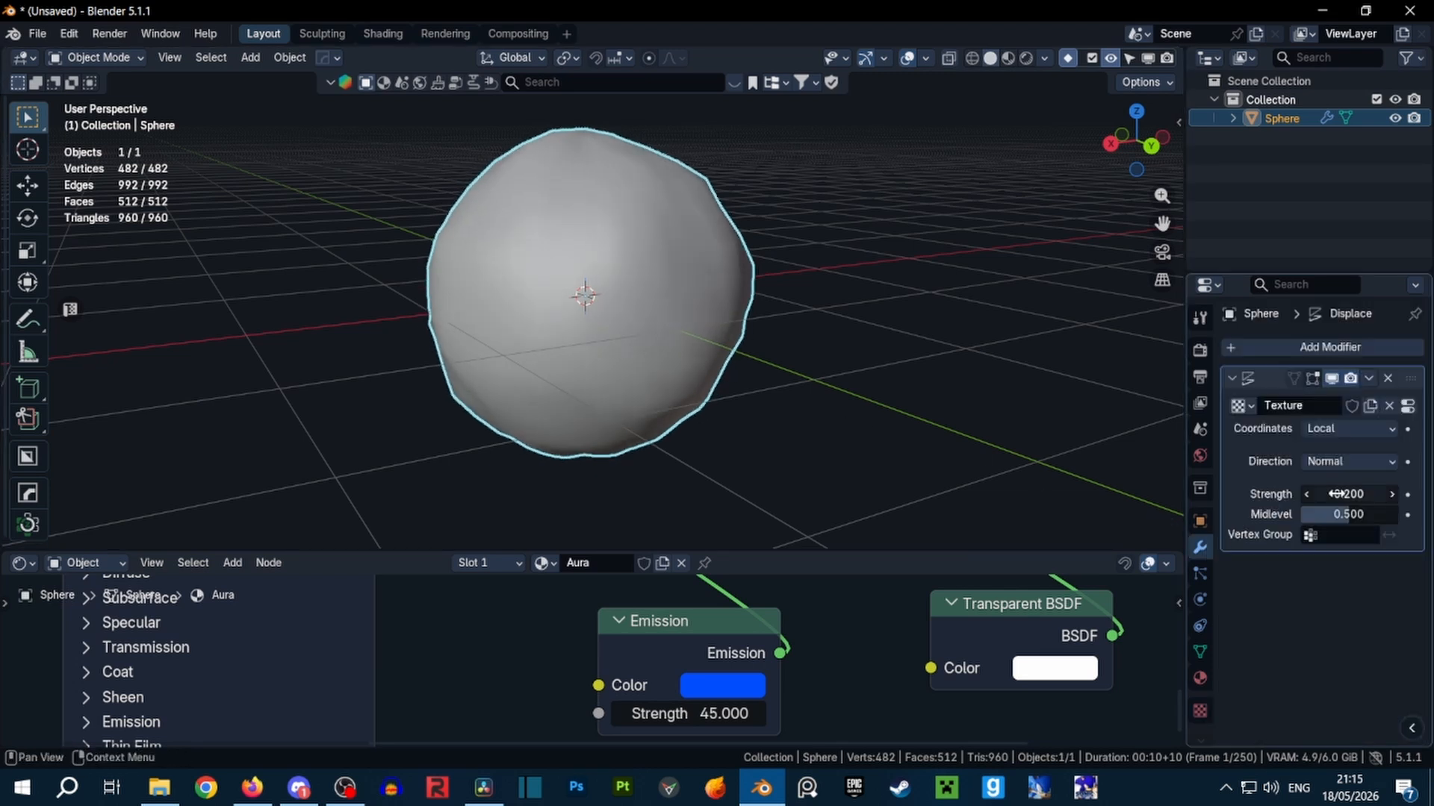
click(1328, 348)
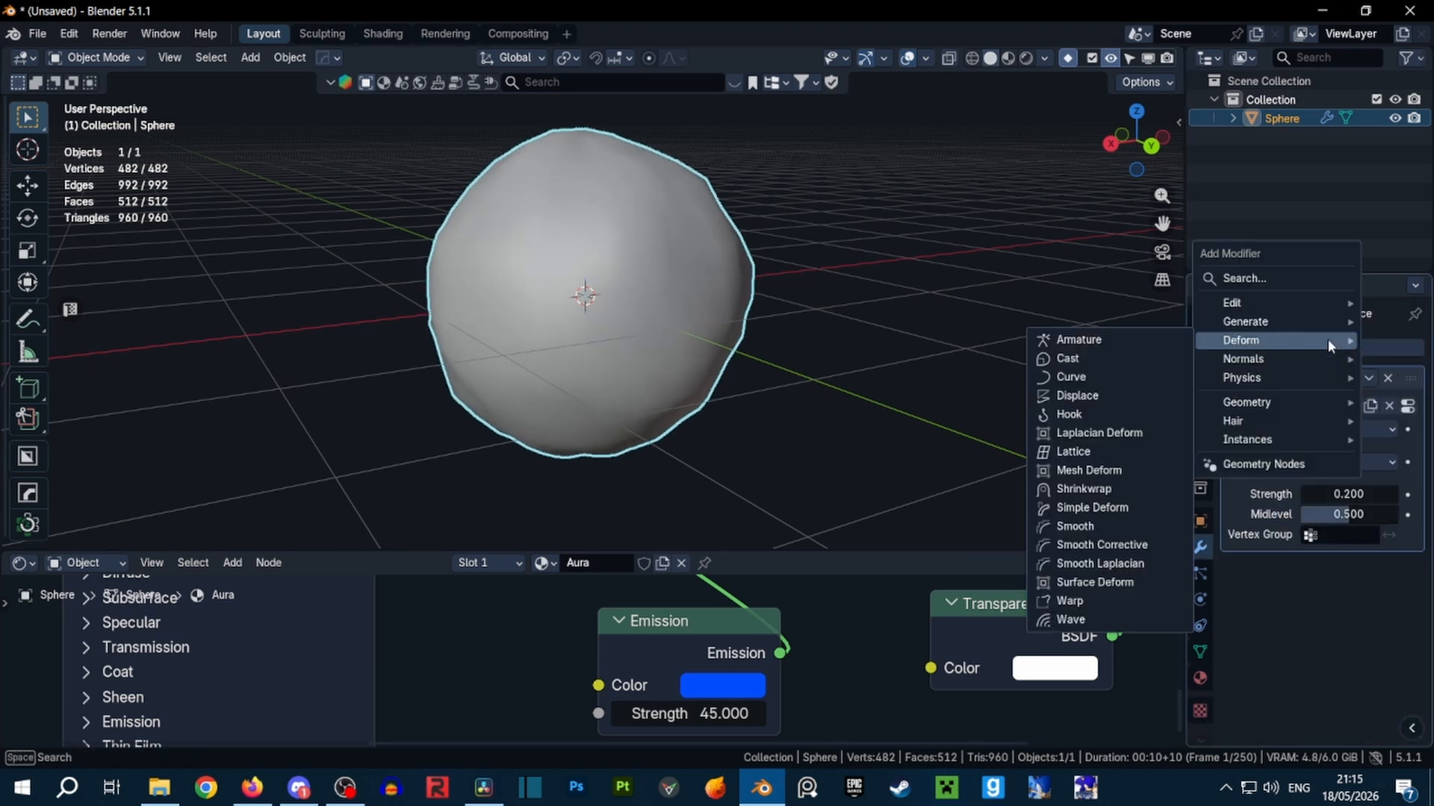
mouse_move(1270, 320)
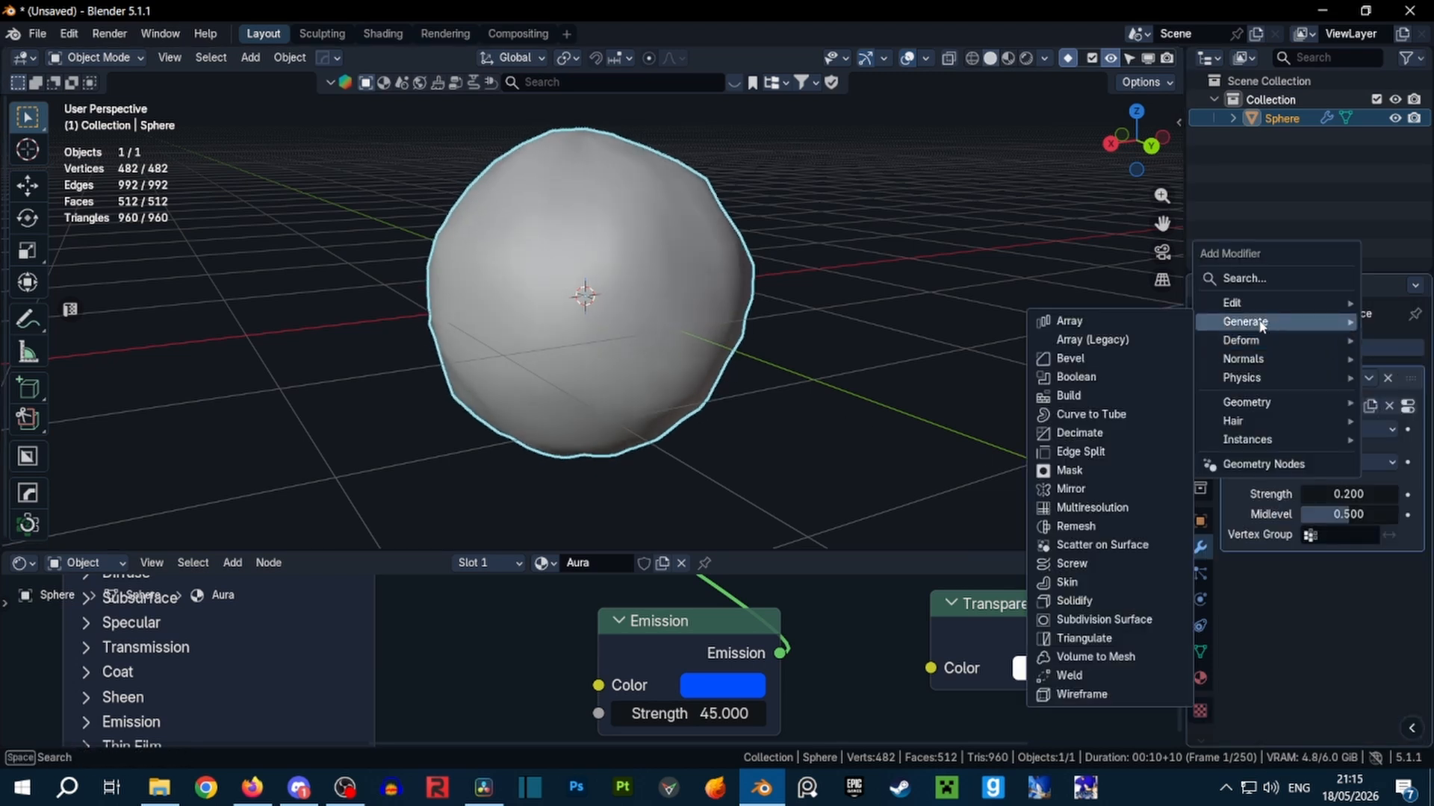
click(1120, 621)
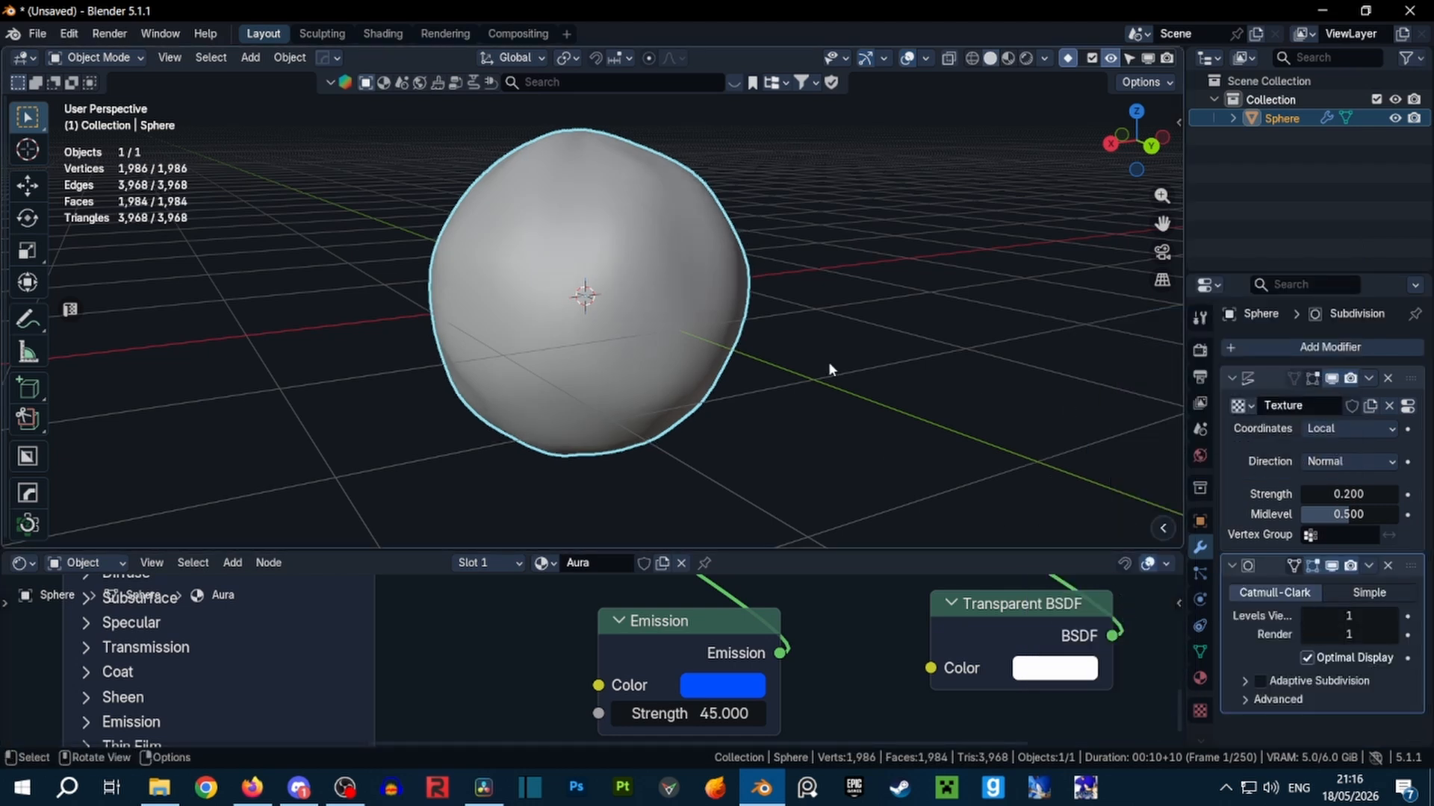
key(space)
key(space)
key(space)
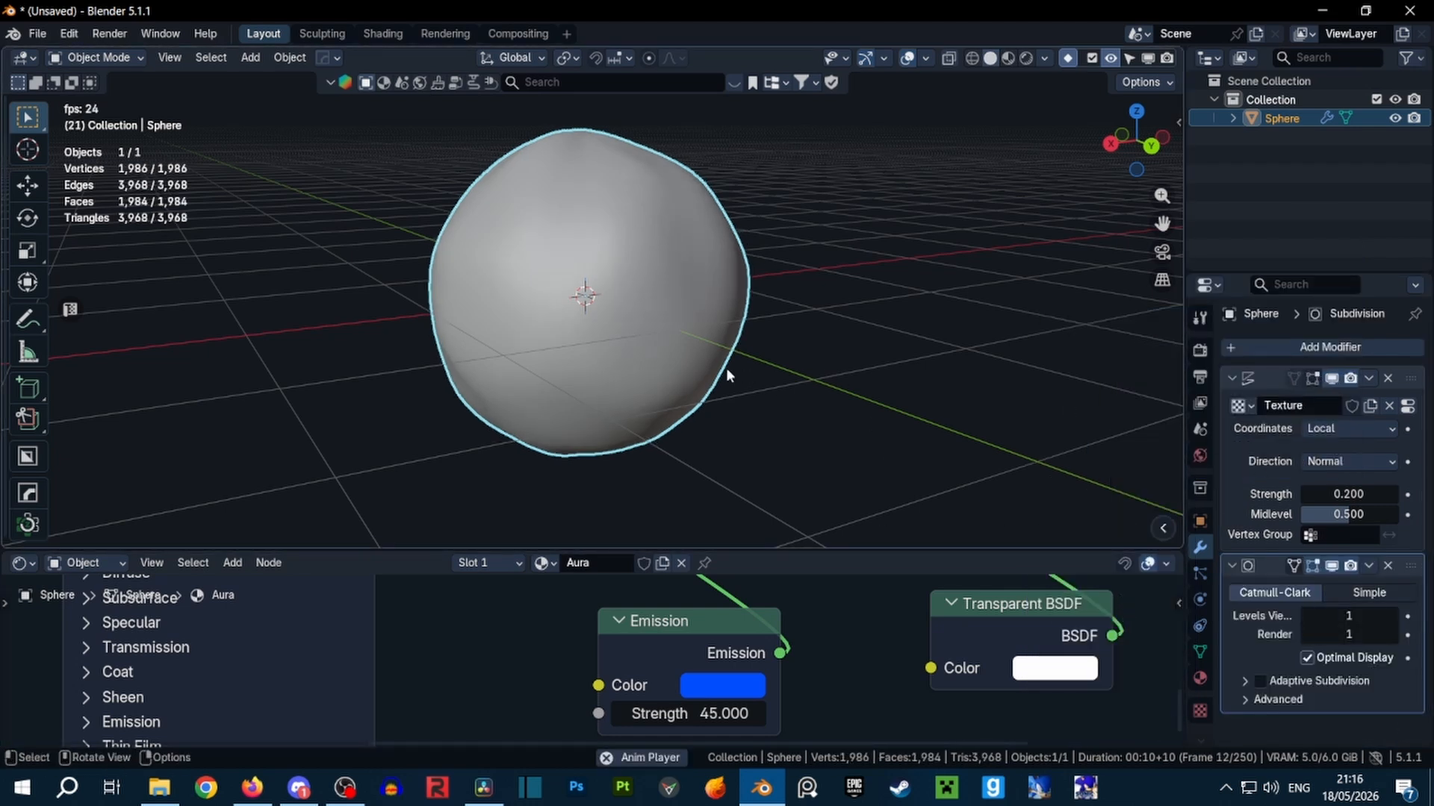
key(space)
drag(1410, 566, 1424, 355)
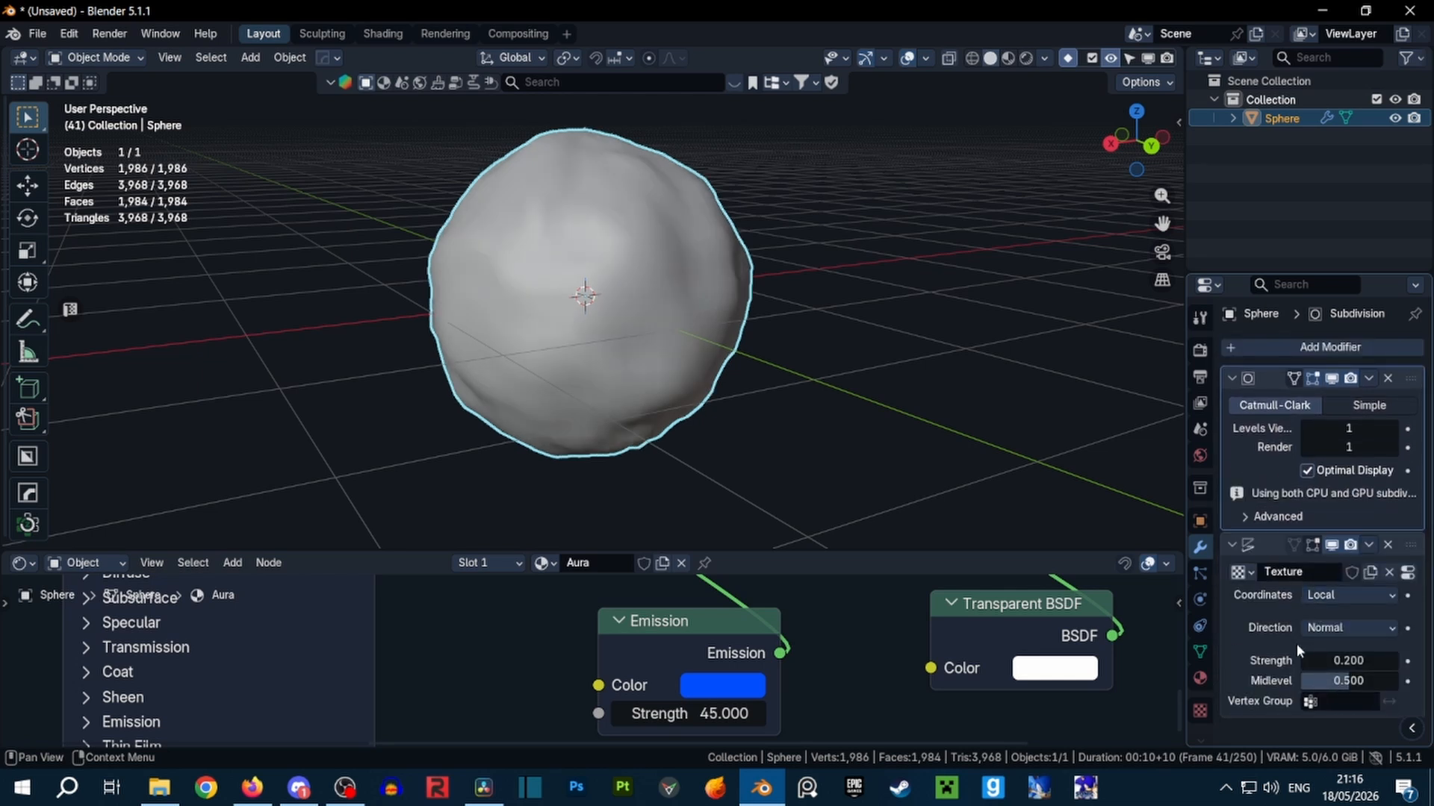
Play the animation briefly and examine the displaced sphere from another angle
key(space)
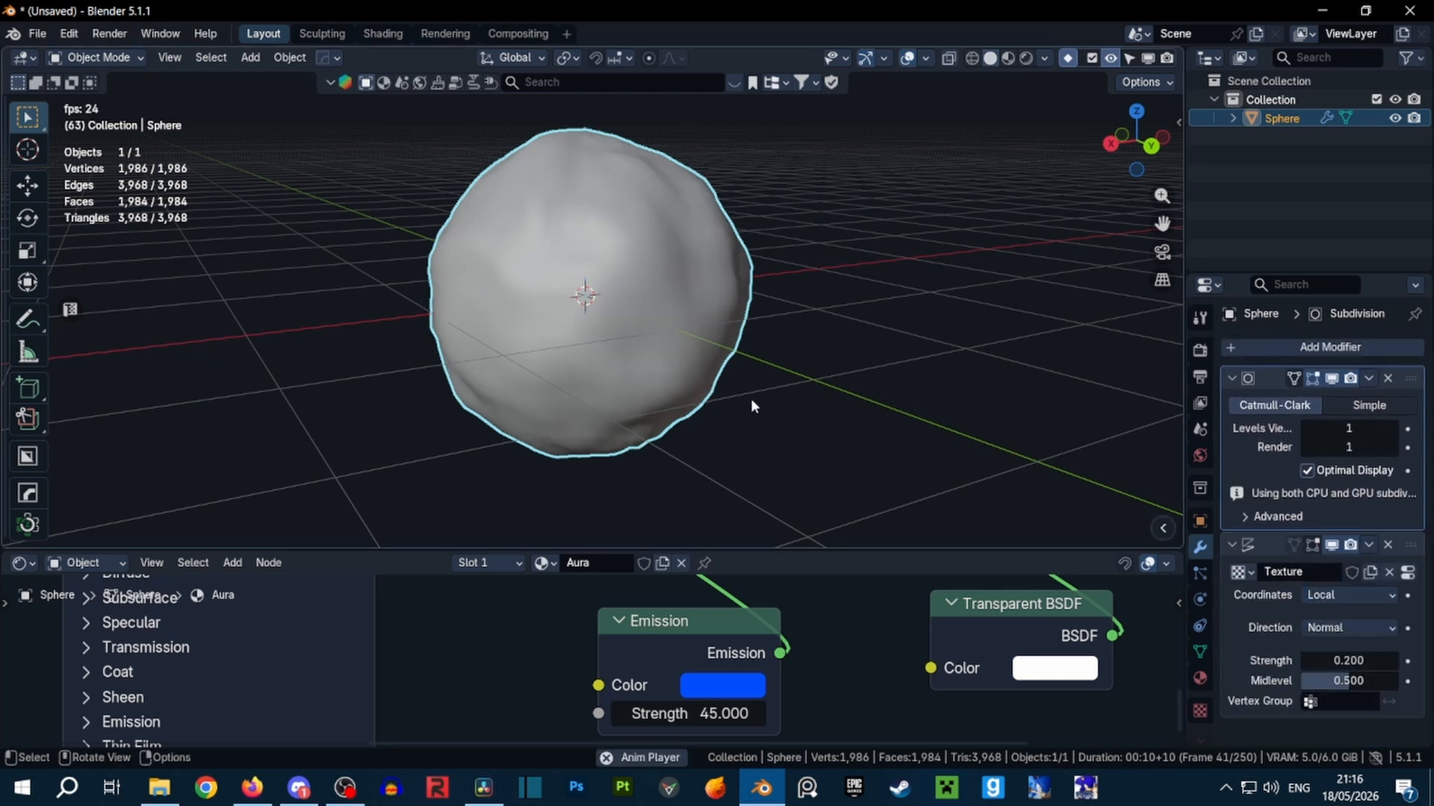
middle_drag(751, 405, 813, 406)
key(space)
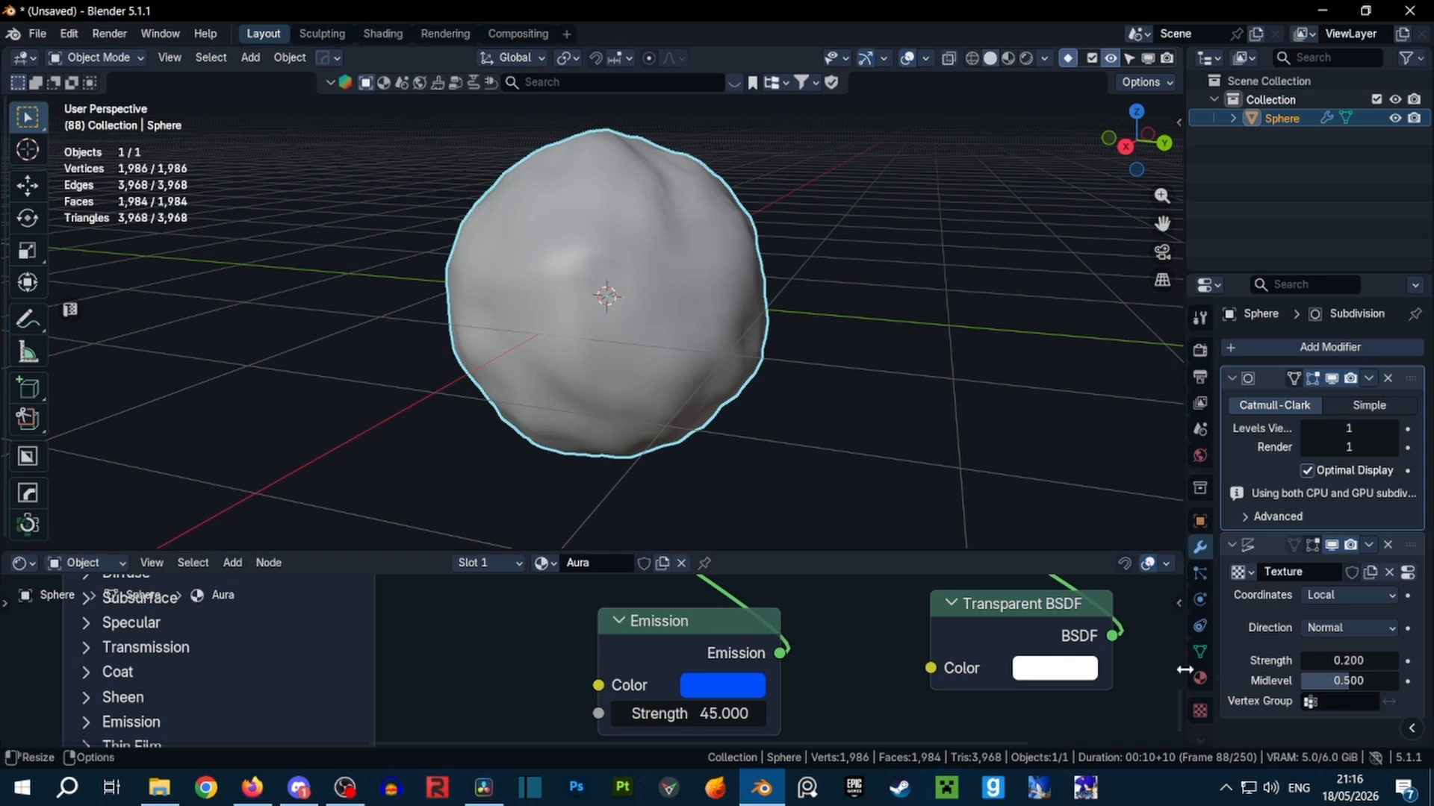
Try a Clouds texture size of 0.58 and set the Displace modifier's strength to 0.4
click(1200, 711)
scroll(1370, 586, down, 3)
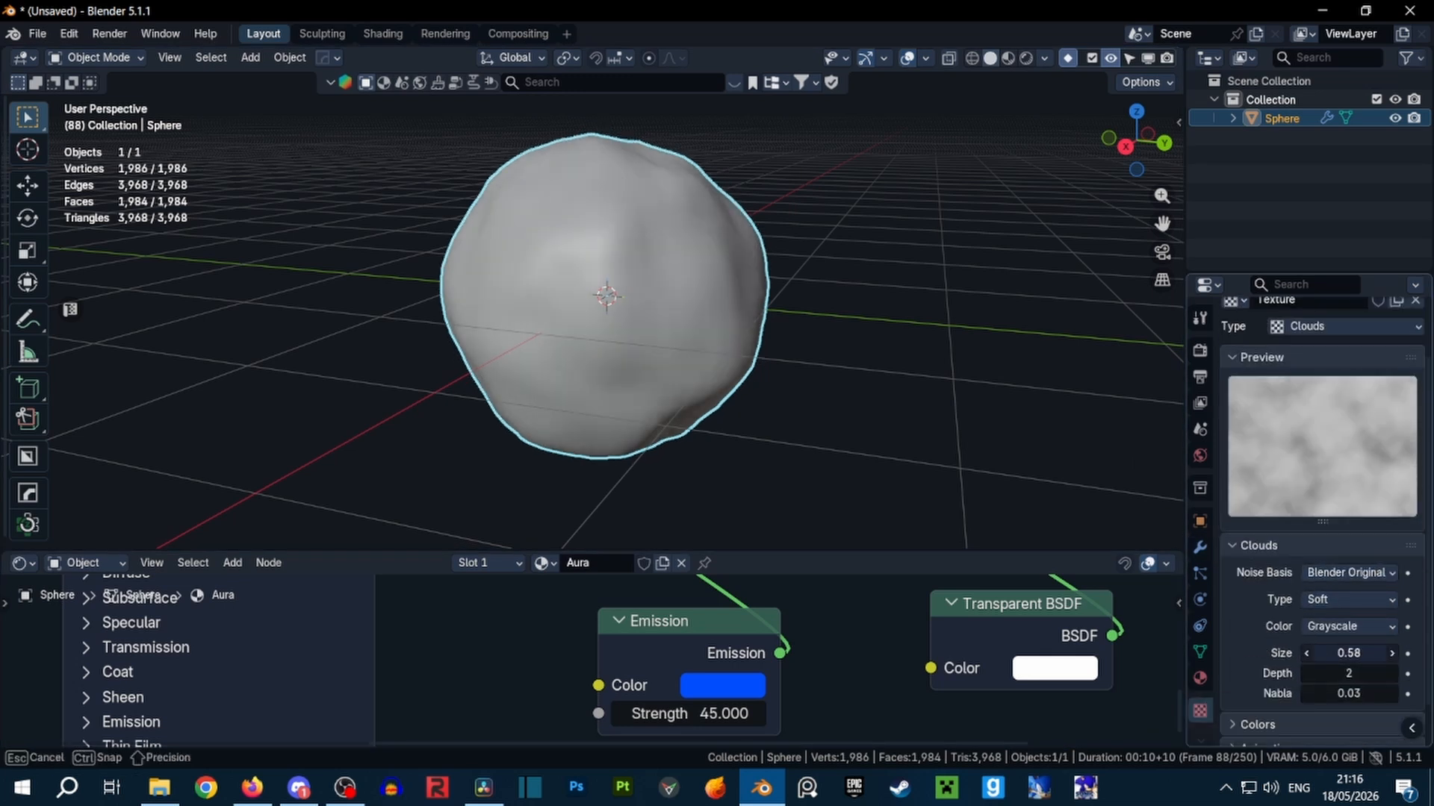
click(1200, 547)
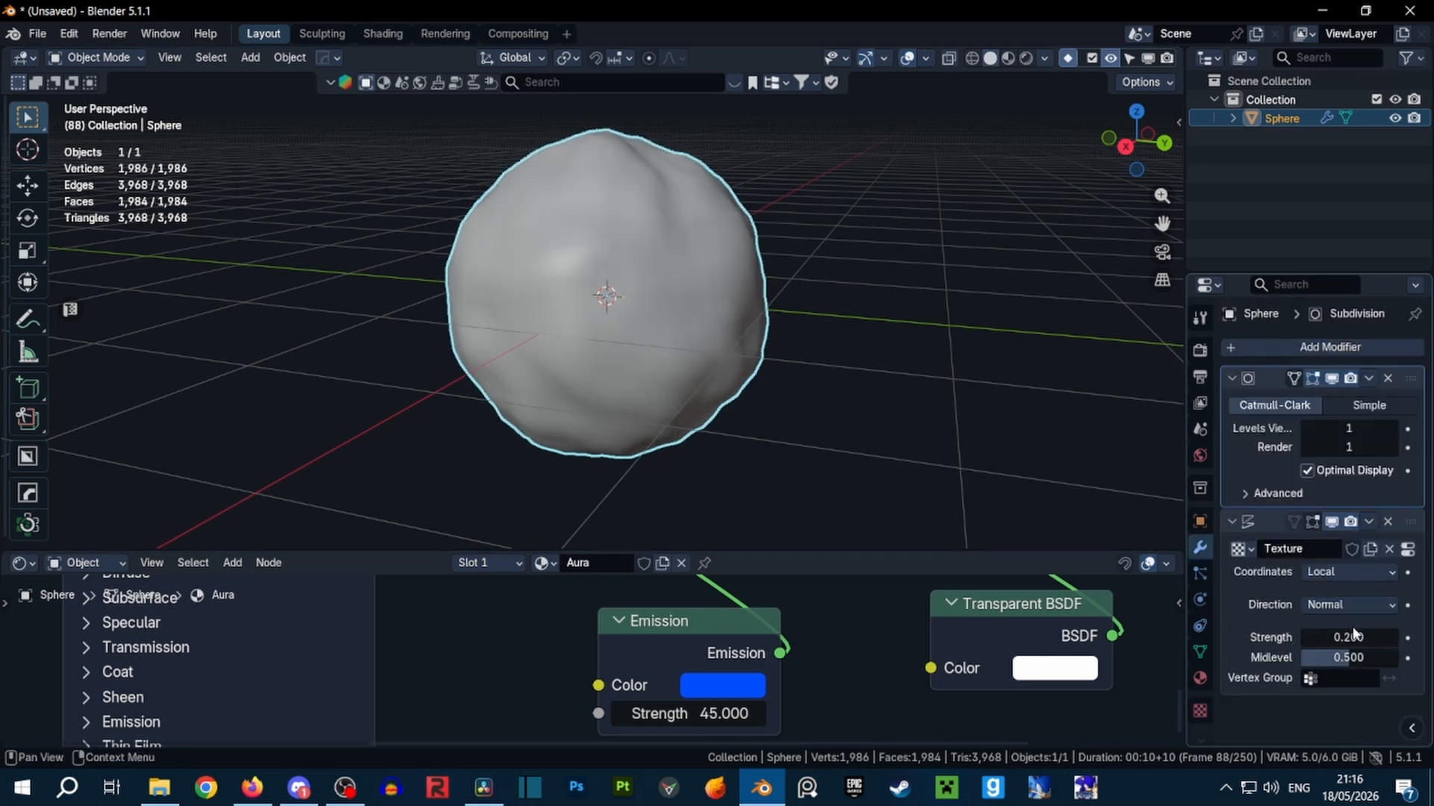
drag(1344, 637, 1347, 637)
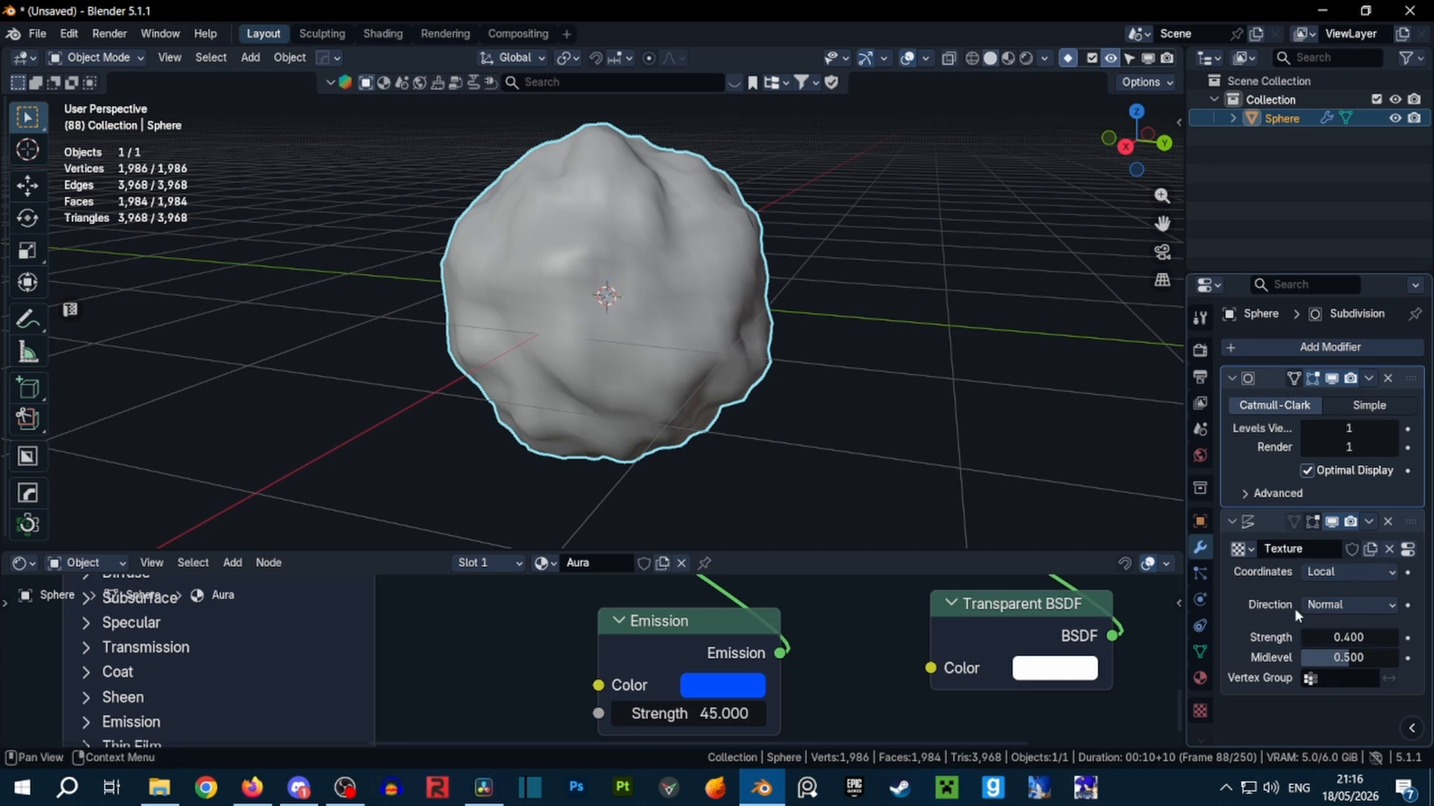
Preview the displaced aura sphere in rendered shading with overlays hidden and inspect it from several angles
middle_drag(991, 439, 1011, 347)
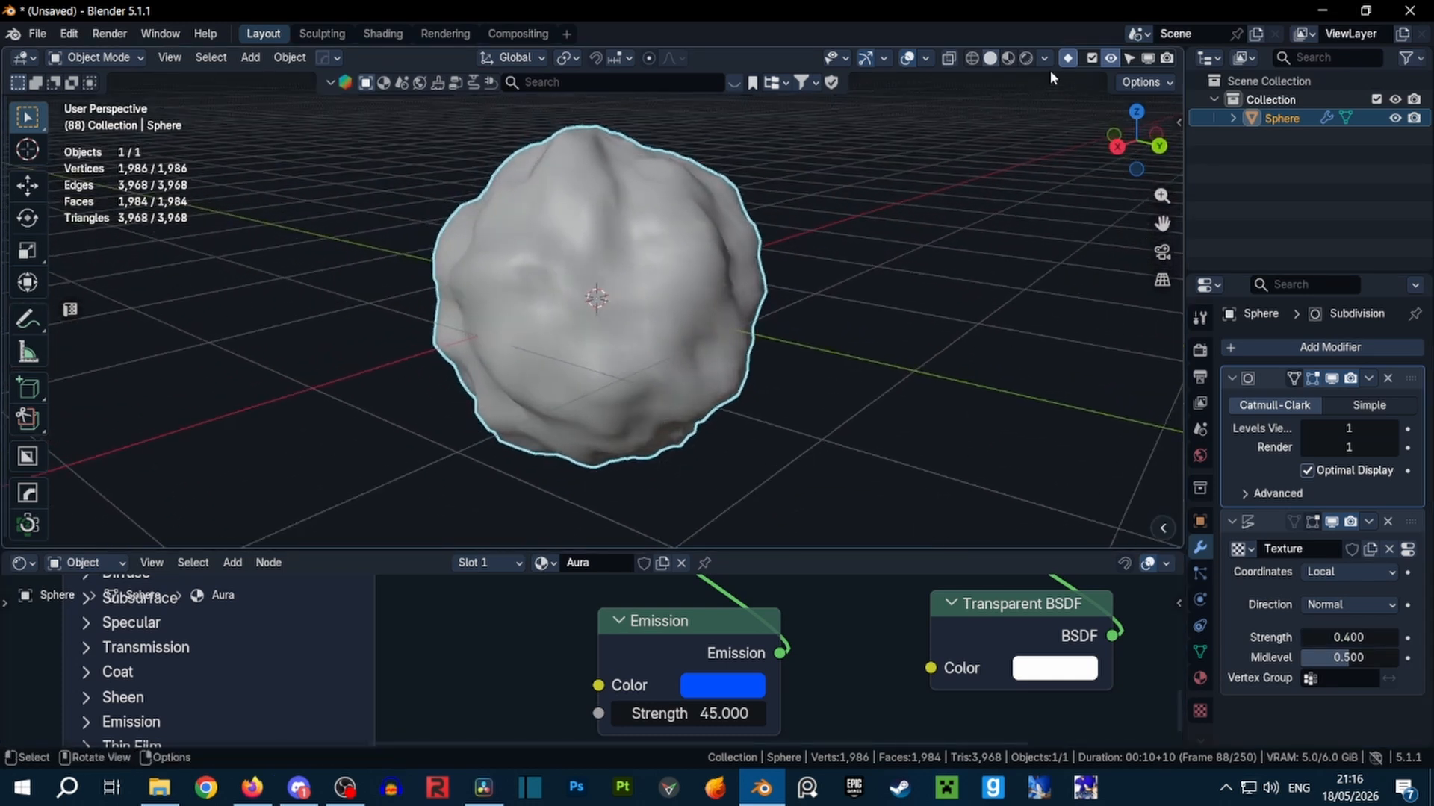
click(1026, 58)
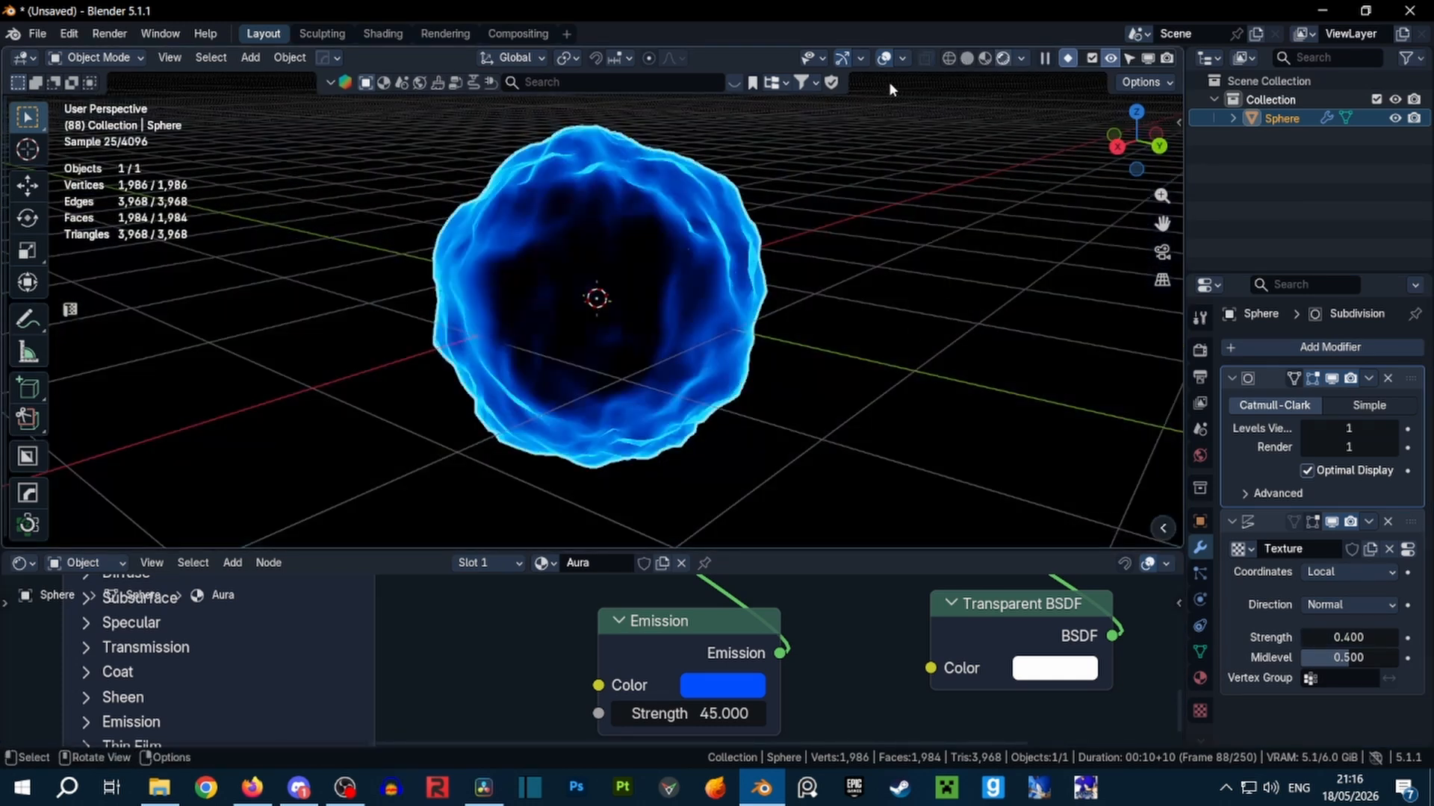
click(884, 59)
middle_drag(750, 321, 632, 191)
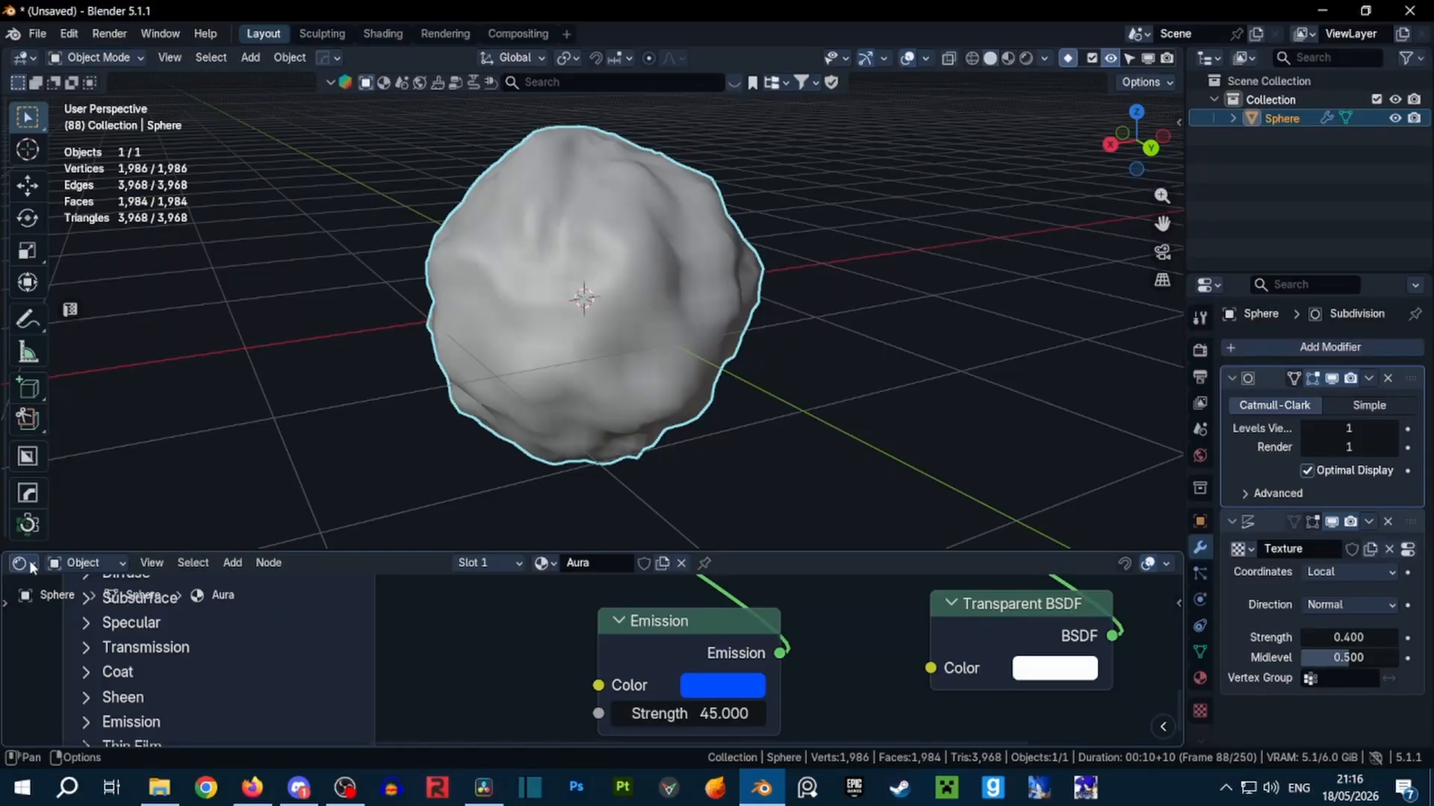
Change the Shader Editor area below the viewport to a Timeline
click(23, 563)
click(266, 393)
scroll(896, 394, down, 2)
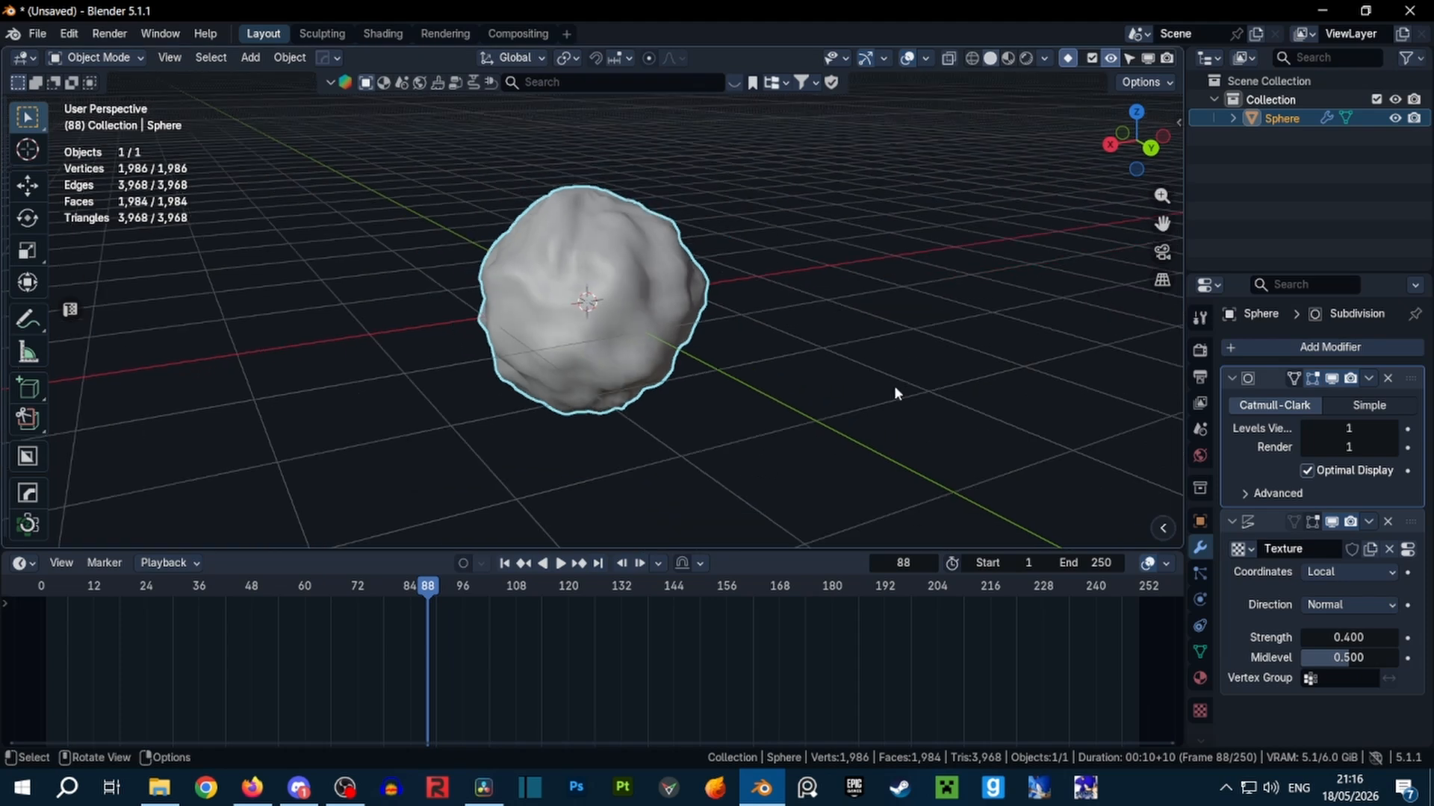
Add a sphere-shaped empty and move it along the X axis to about -4.05 m, clear of the displaced sphere
click(781, 349)
middle_drag(787, 341, 788, 360)
key(shift+a)
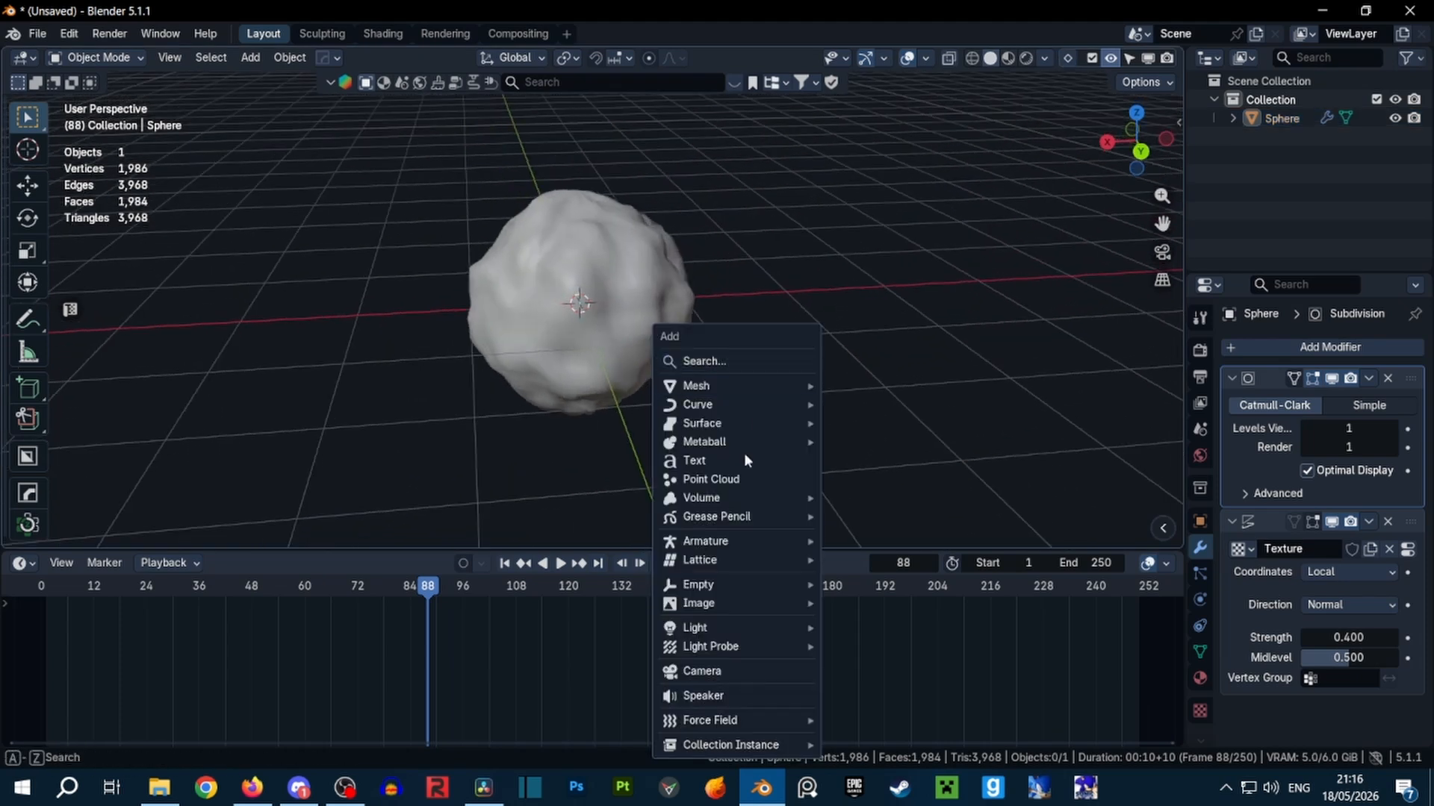
mouse_move(719, 584)
click(859, 676)
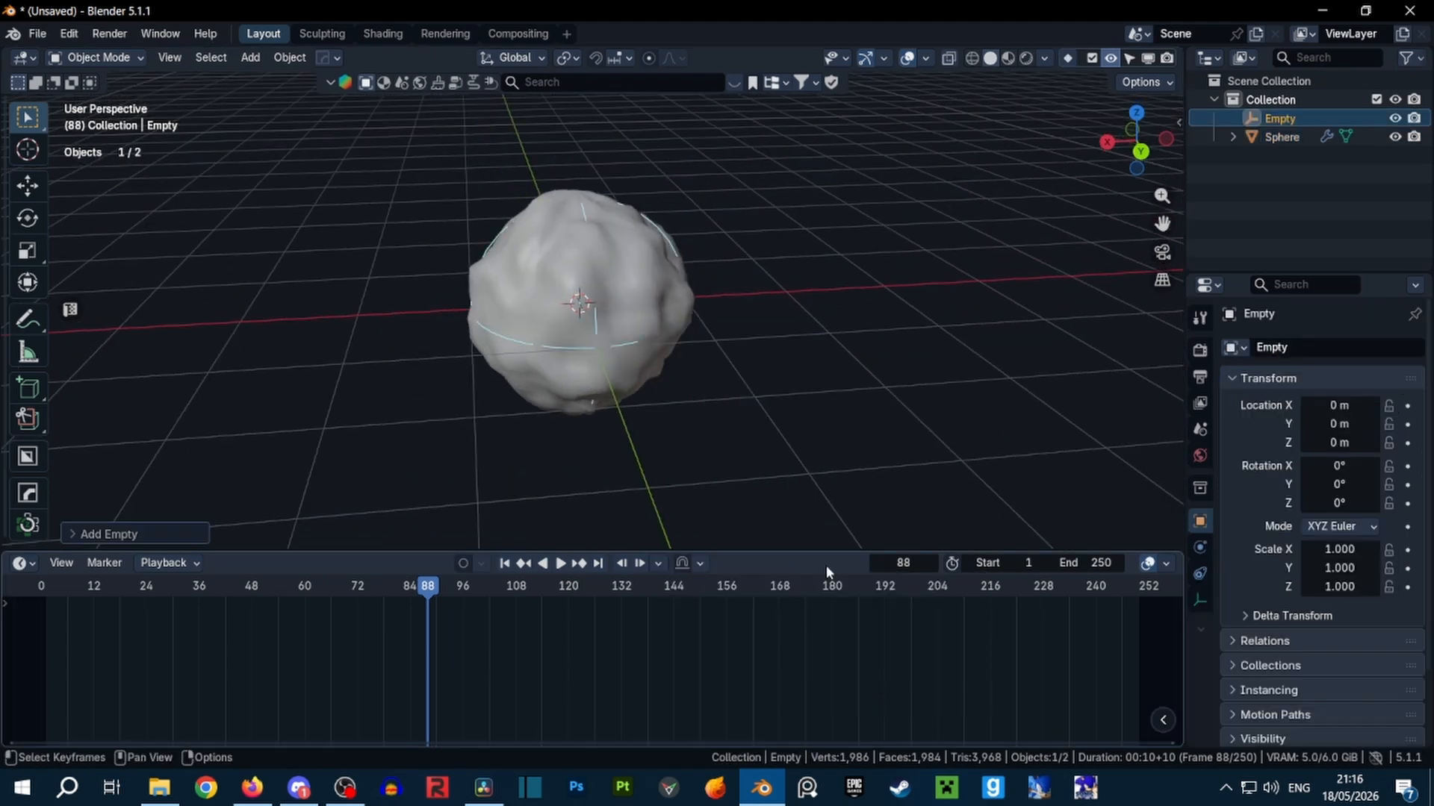
key(g)
key(x)
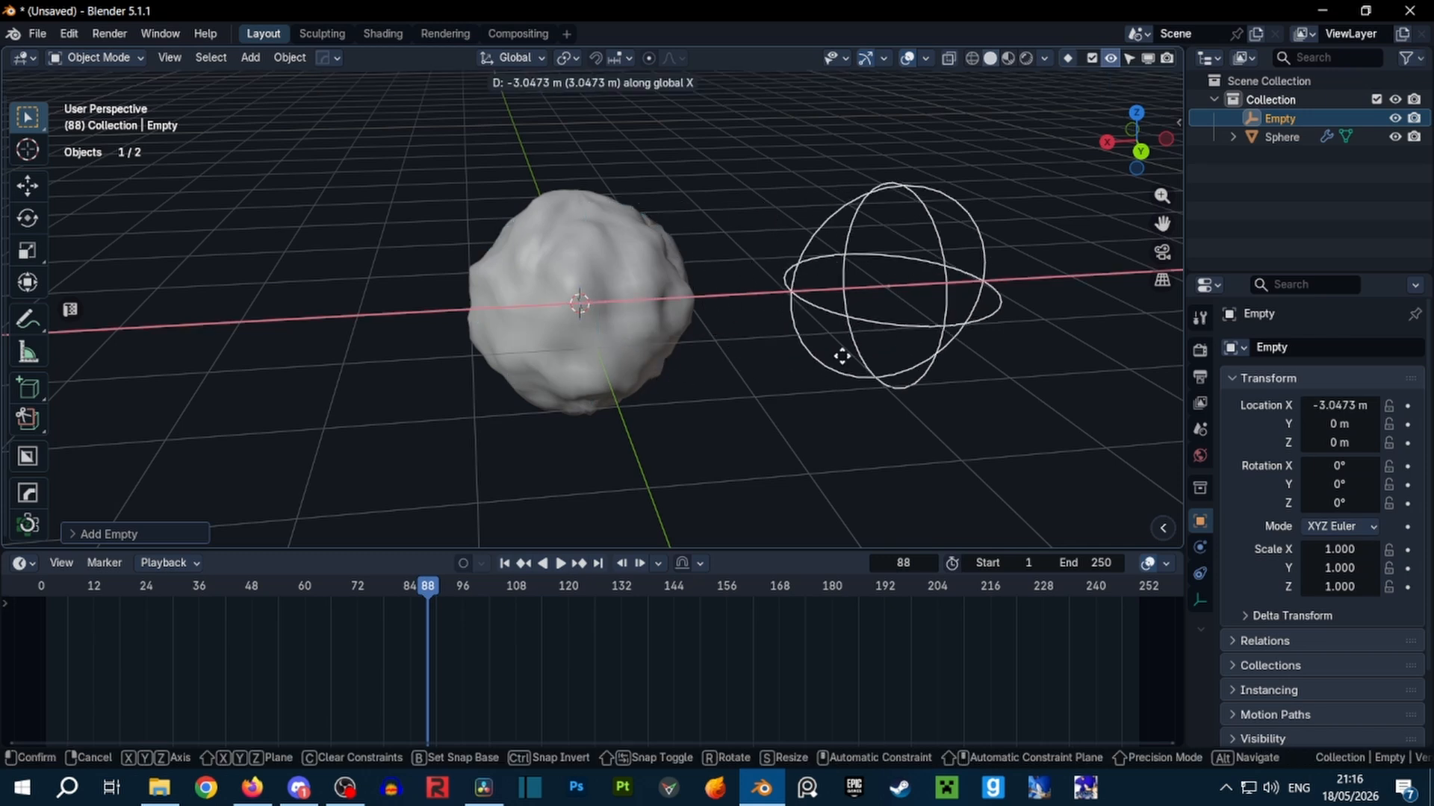
click(911, 337)
middle_drag(995, 299, 854, 296)
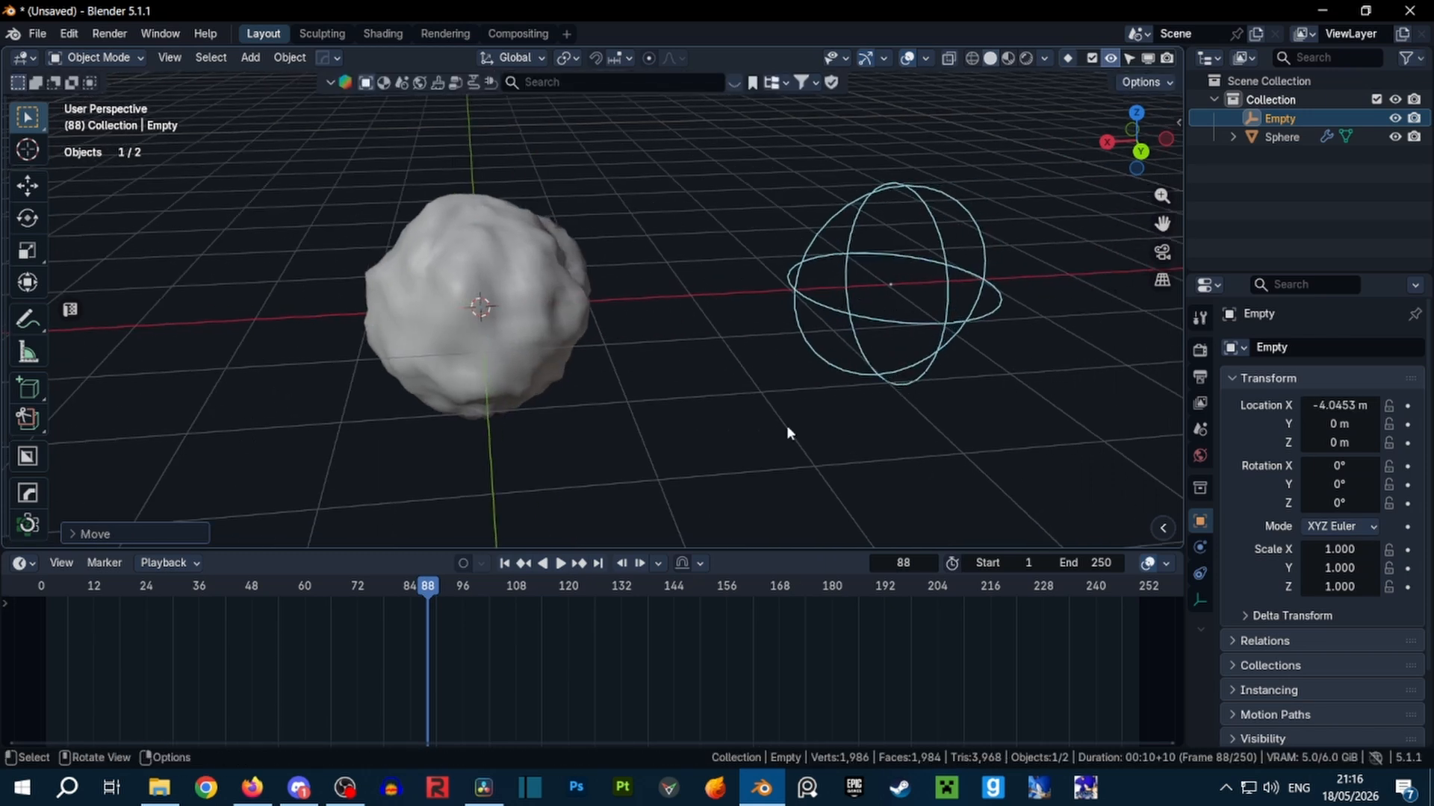
Set the sphere's Displace modifier texture coordinates to Object and pick the empty as the reference object
click(552, 334)
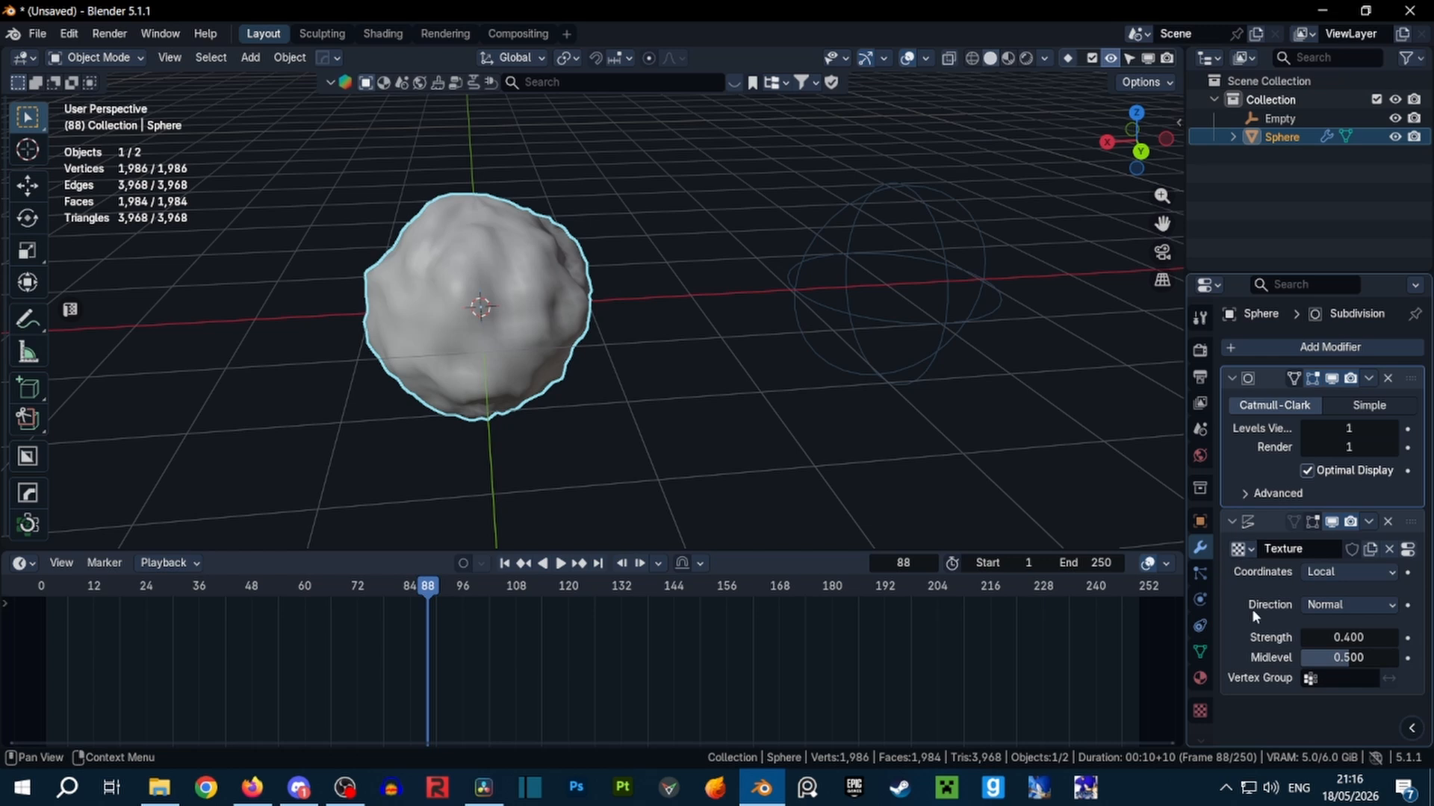
click(1333, 572)
click(1381, 633)
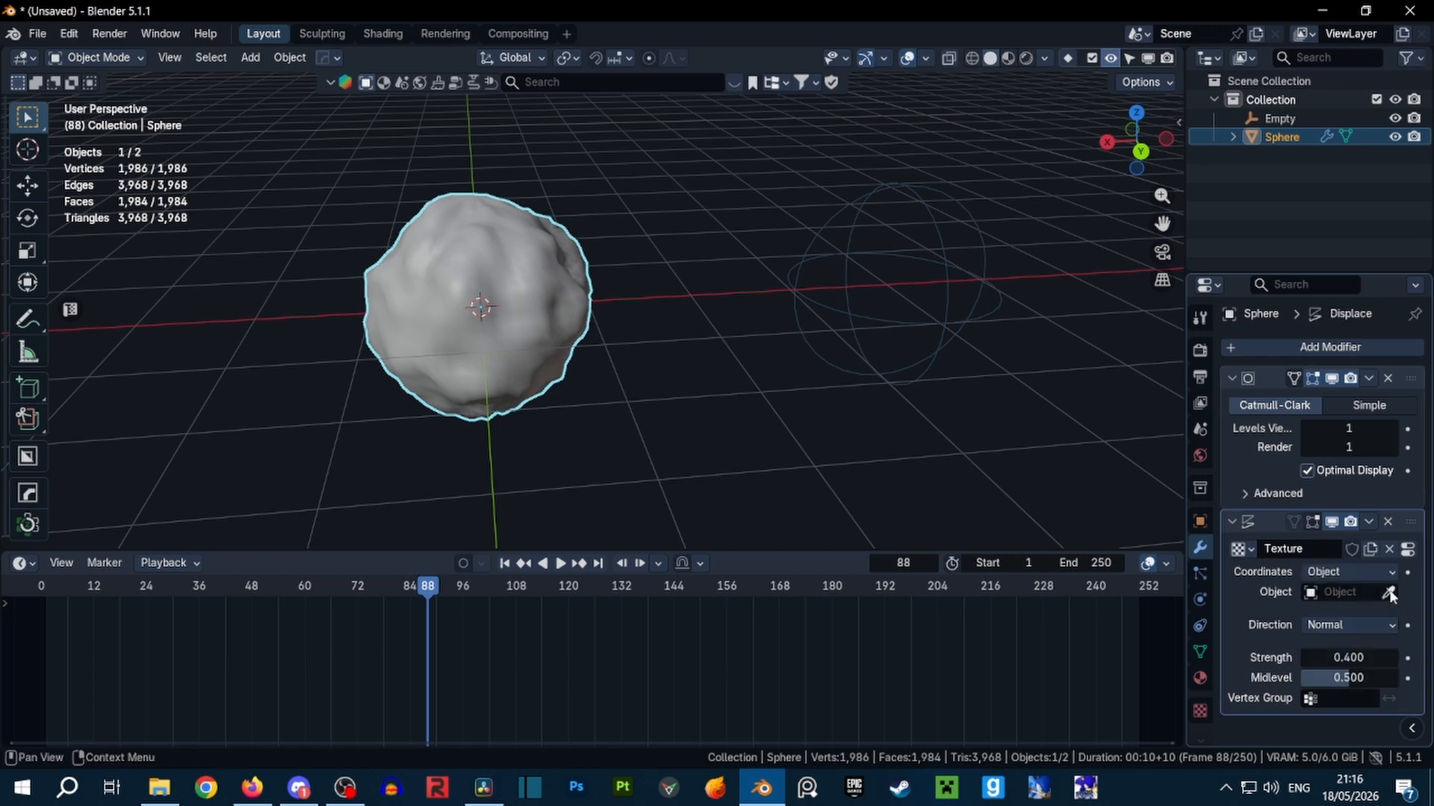
click(967, 314)
middle_drag(838, 321, 977, 300)
Select the empty and test moving it to check its effect on the sphere's displacement, cancelling the moves
click(800, 309)
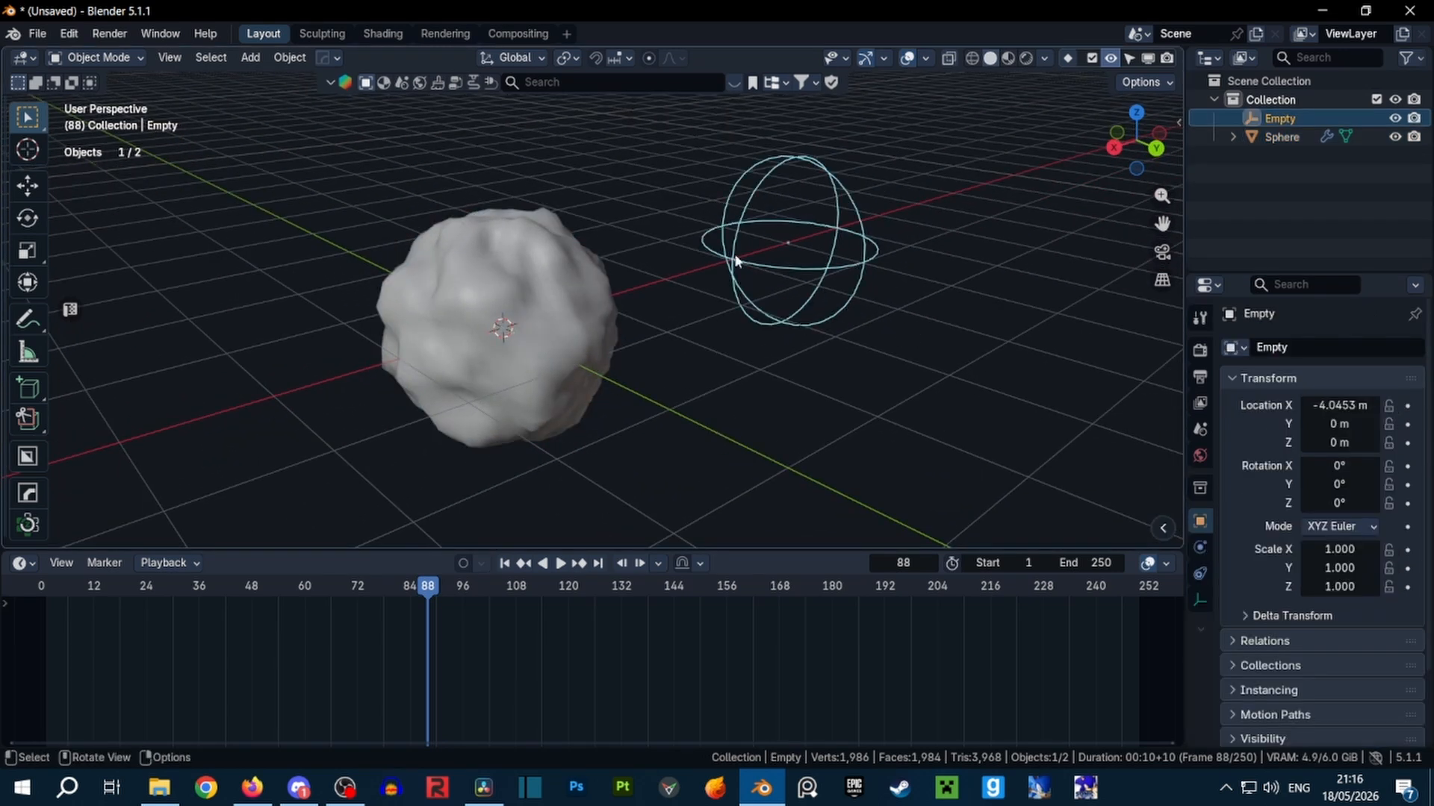
key(g)
key(Escape)
key(g)
key(Escape)
Go to frame 0 and drive the empty's Z rotation with the expression #frame/100
key(n)
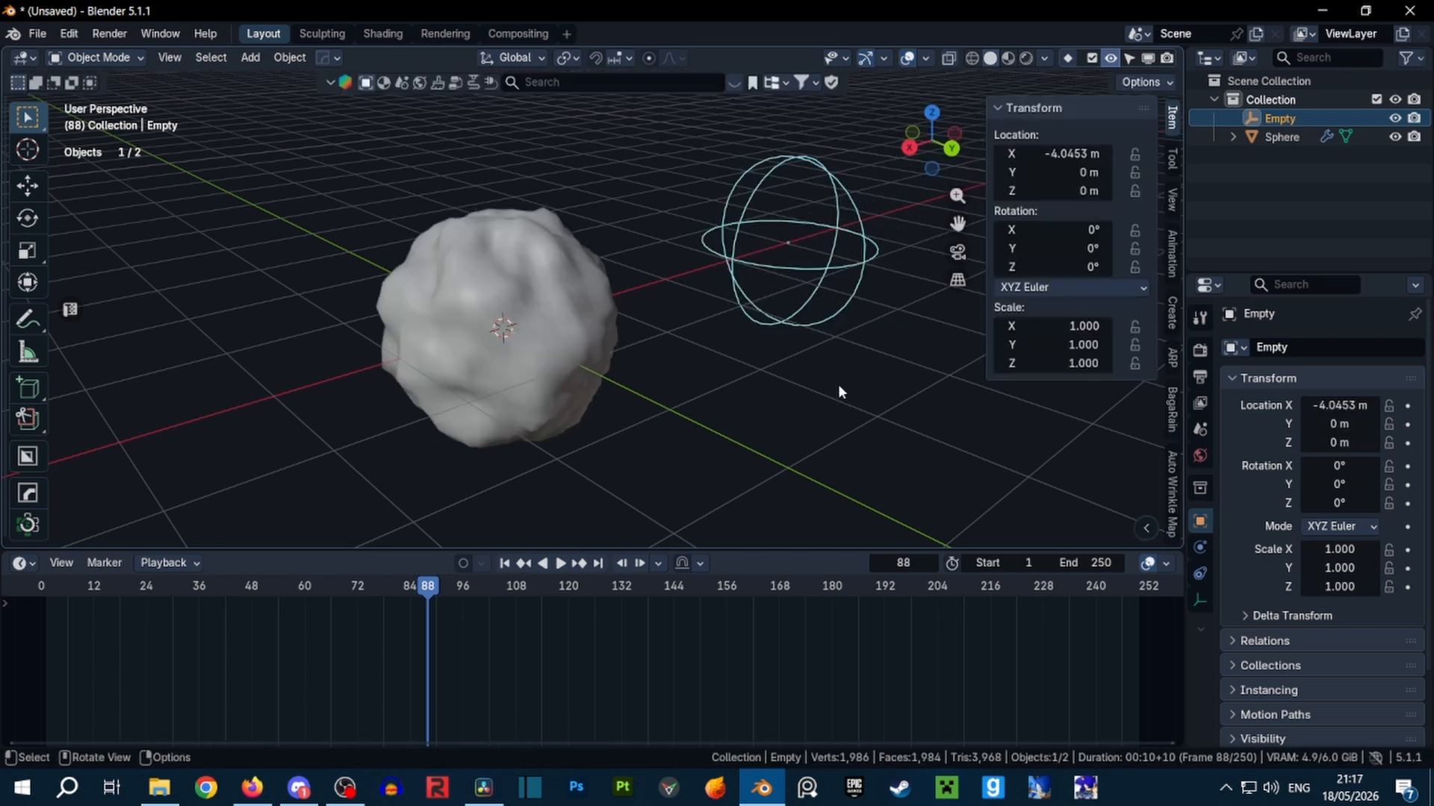
click(505, 563)
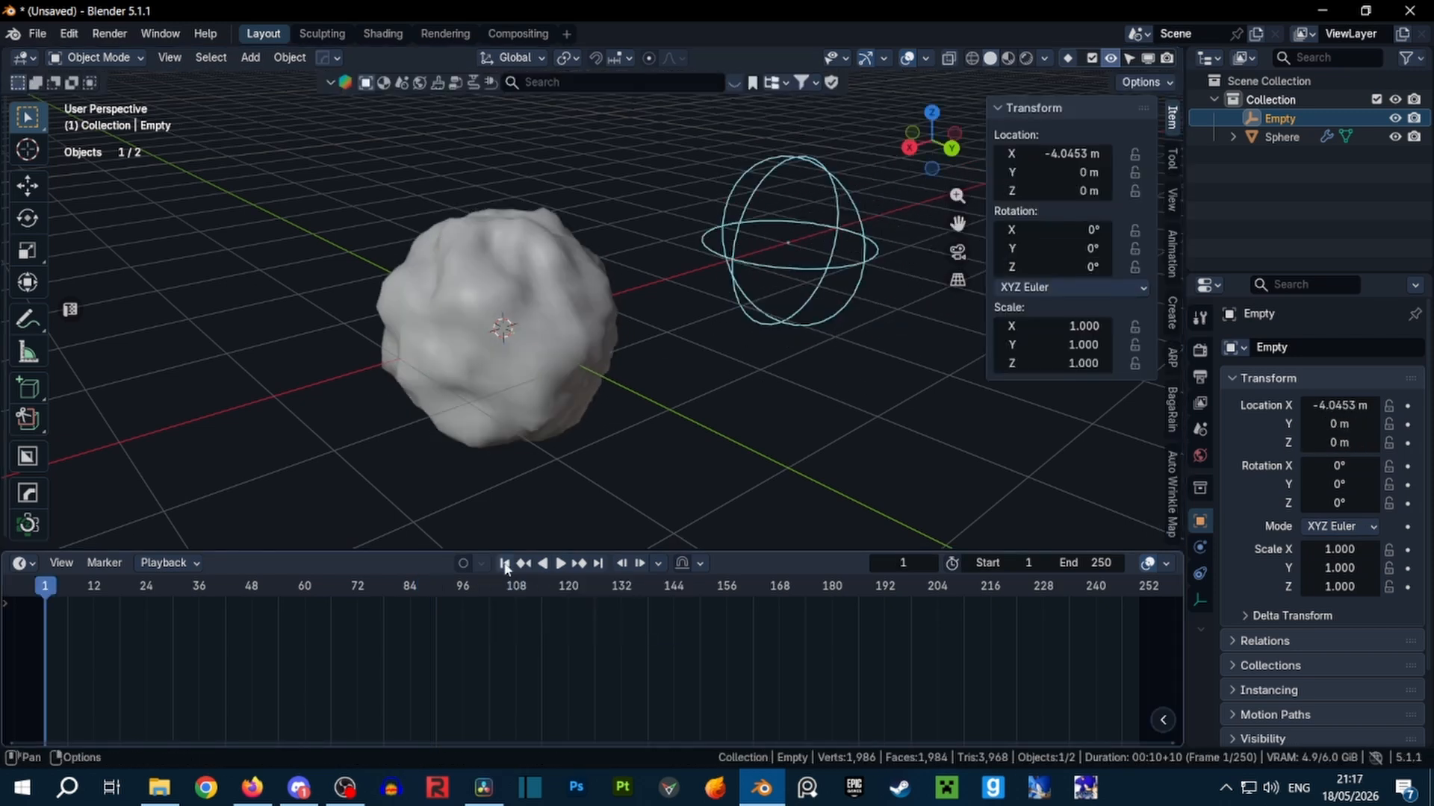
click(875, 563)
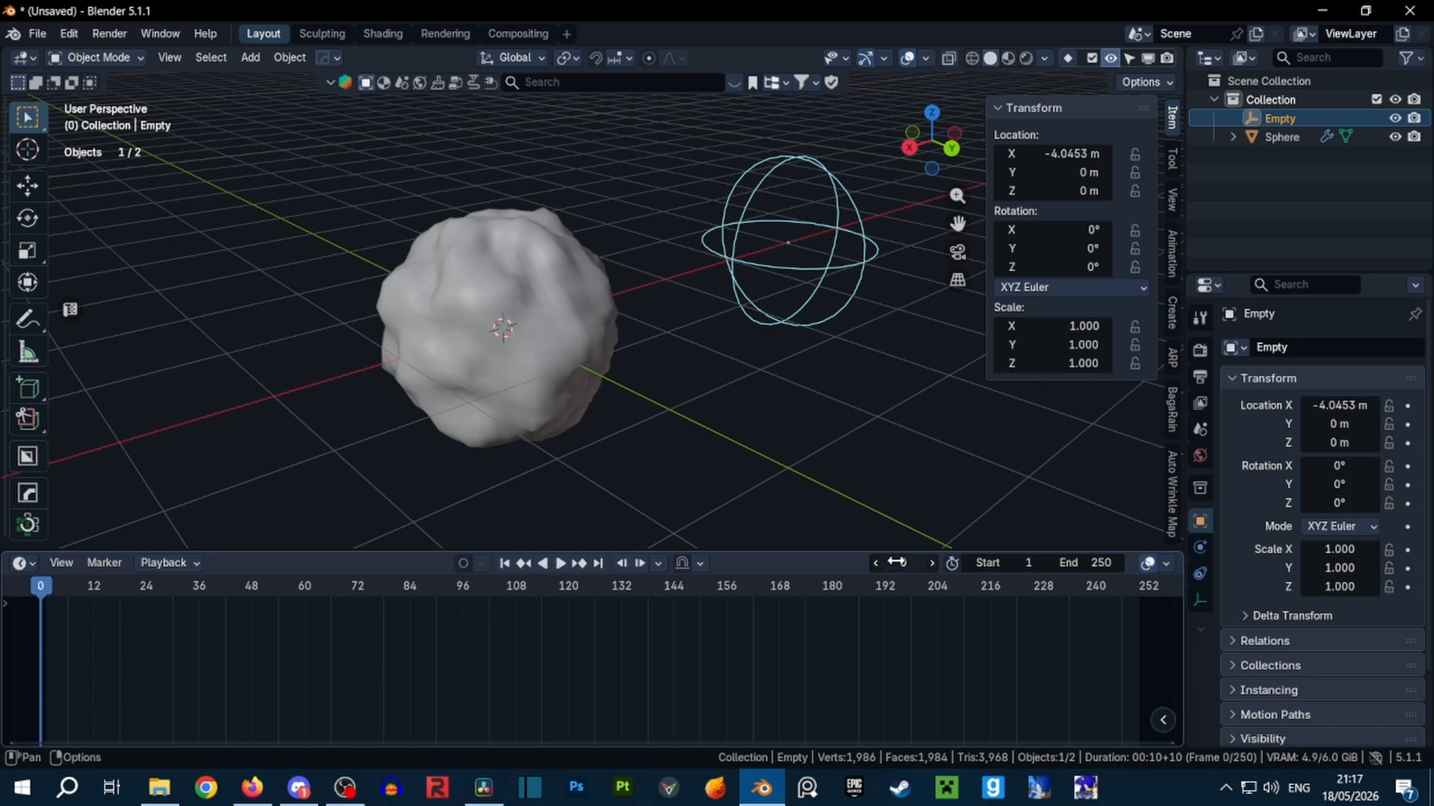
click(1082, 268)
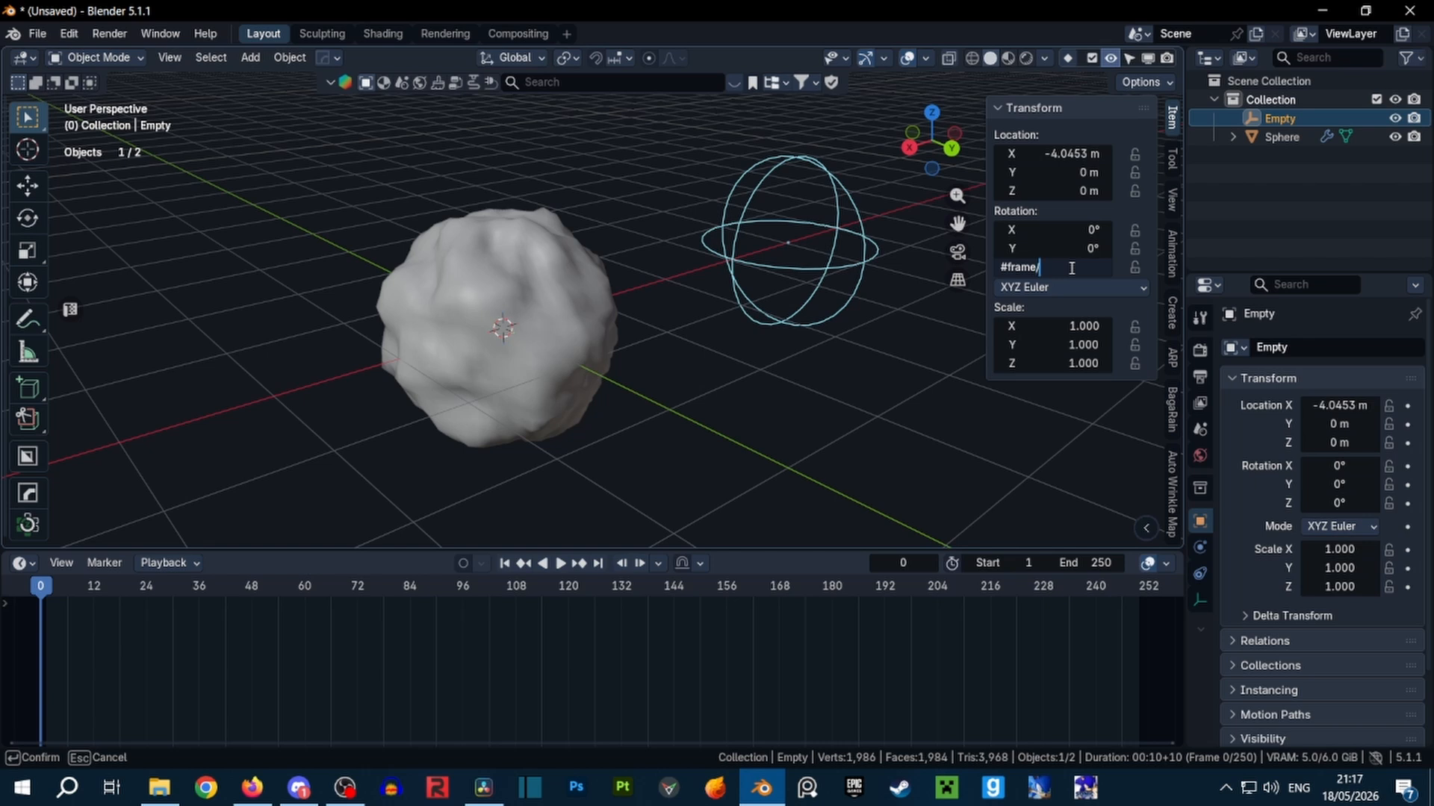
text(#frame/100)
key(Return)
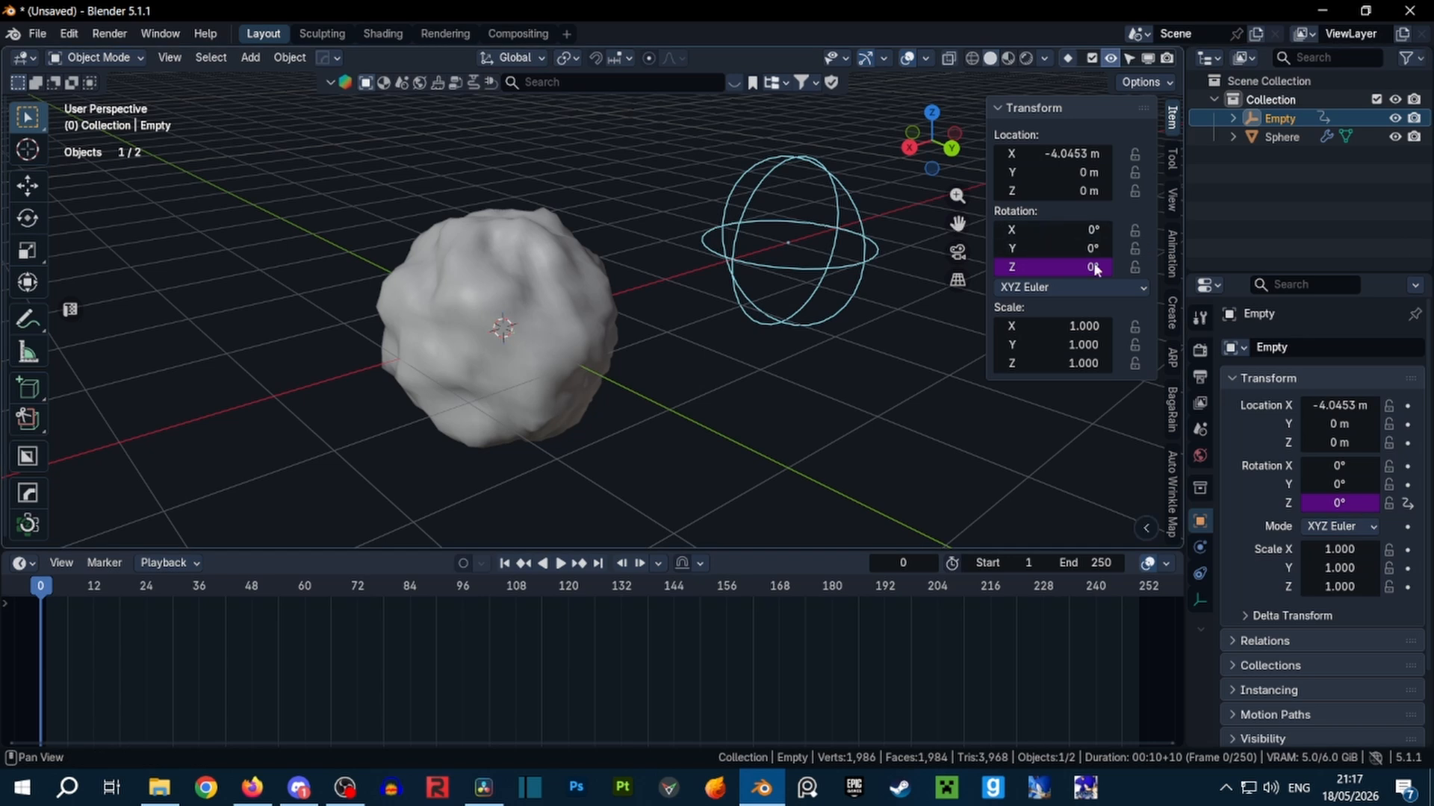
drag(1044, 266, 1043, 266)
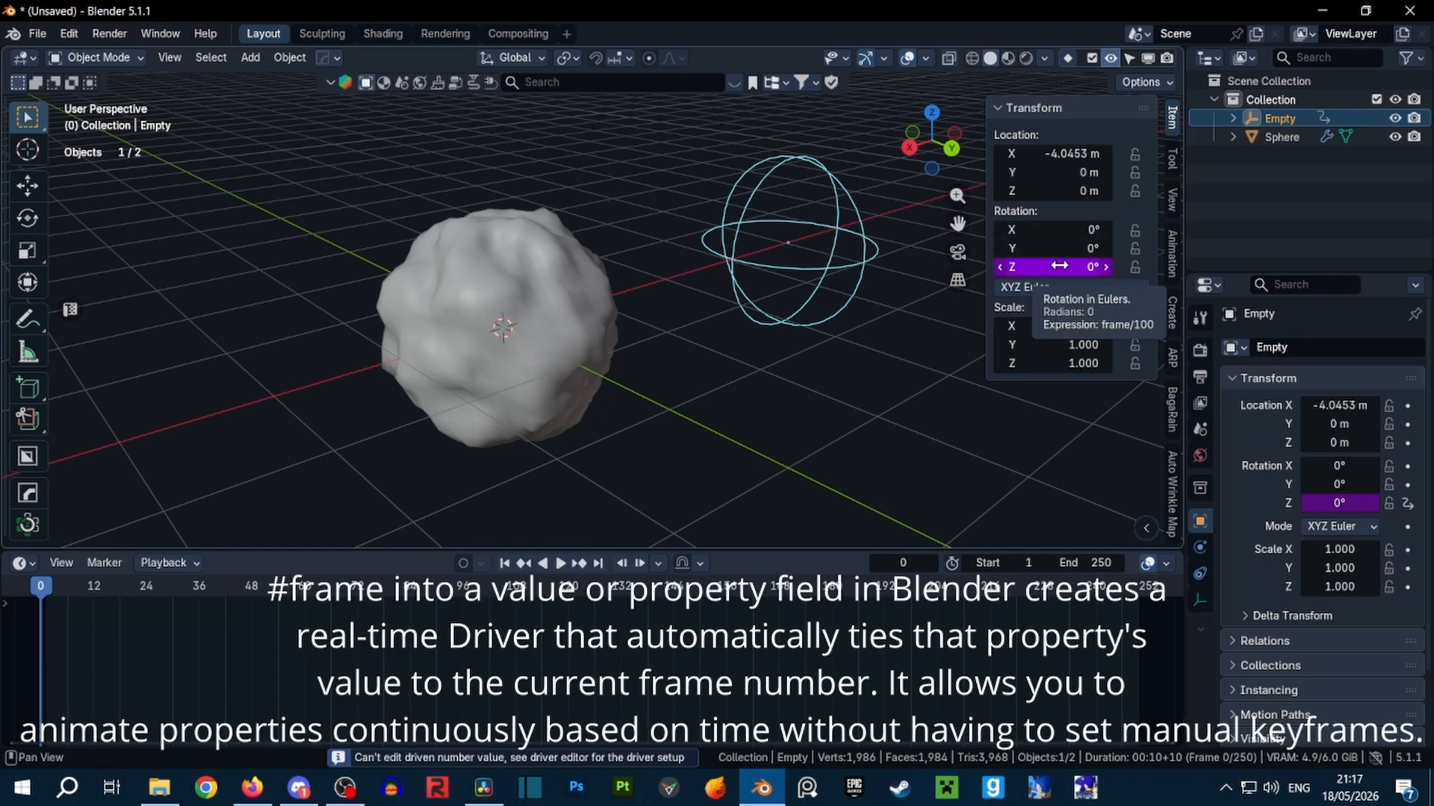
mouse_move(844, 388)
middle_down()
mouse_move(831, 415)
mouse_move(838, 387)
middle_up()
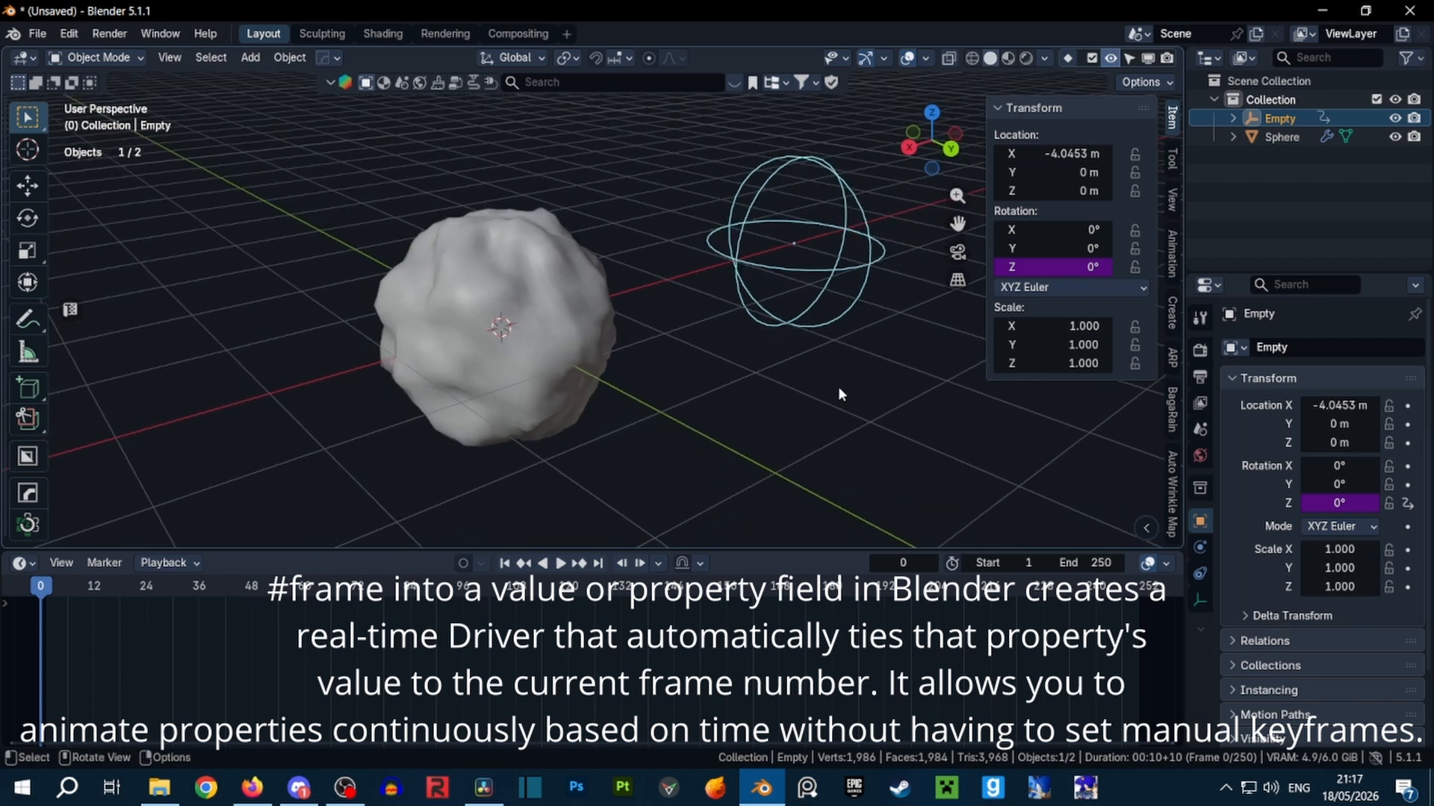
Play the animation and examine the sphere's moving displacement from several angles, then stop playback and hide the transform values
key(space)
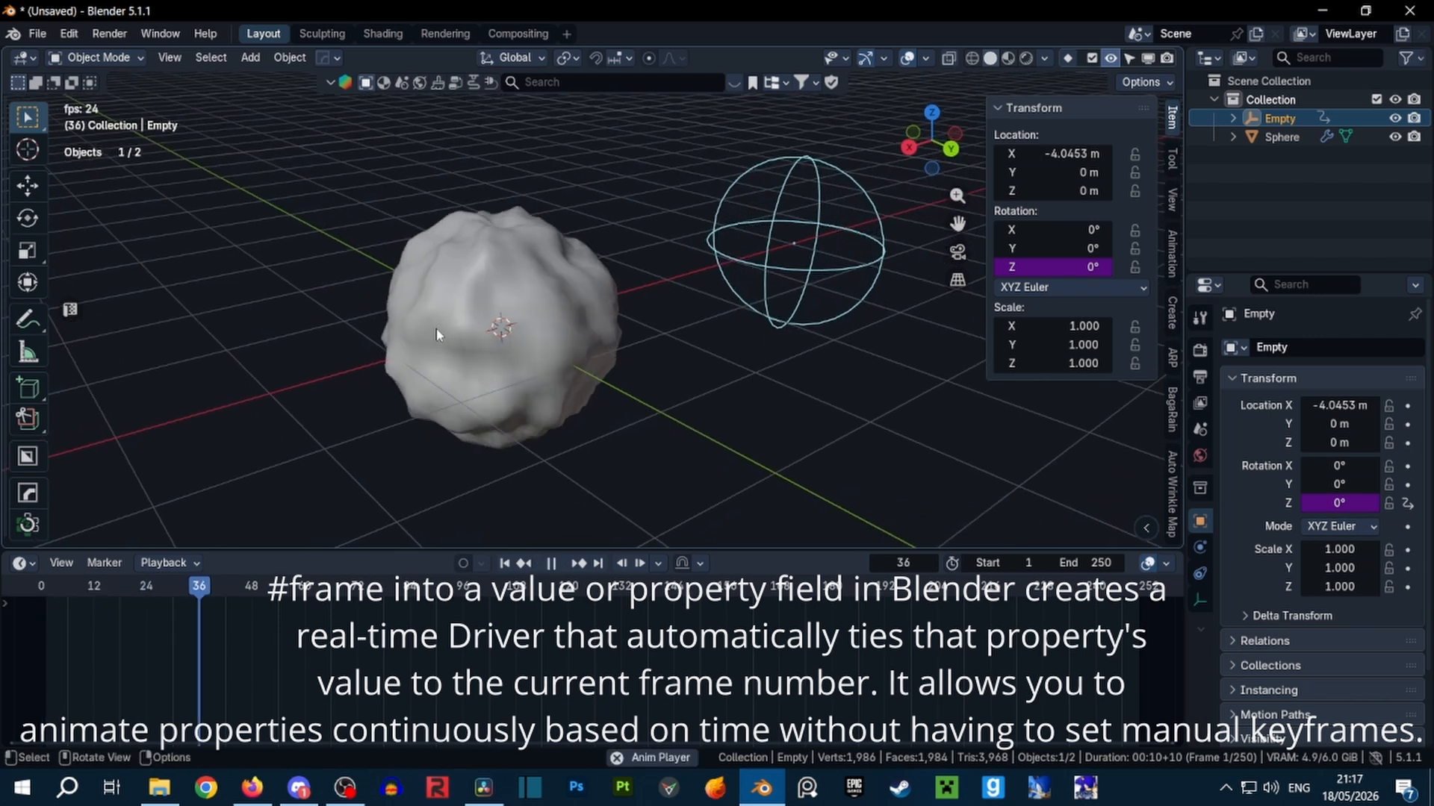
middle_drag(751, 232, 590, 249)
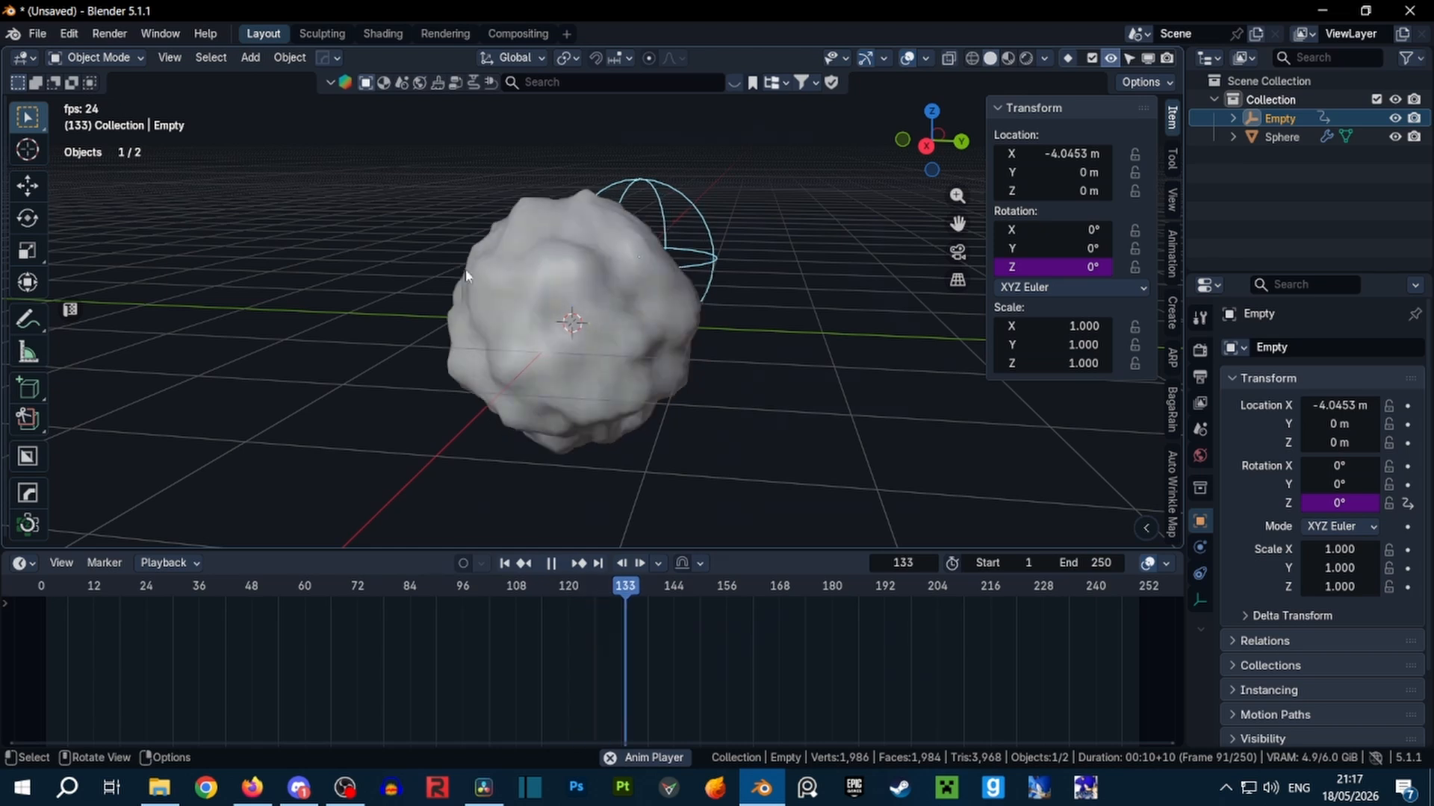
middle_drag(660, 423, 599, 369)
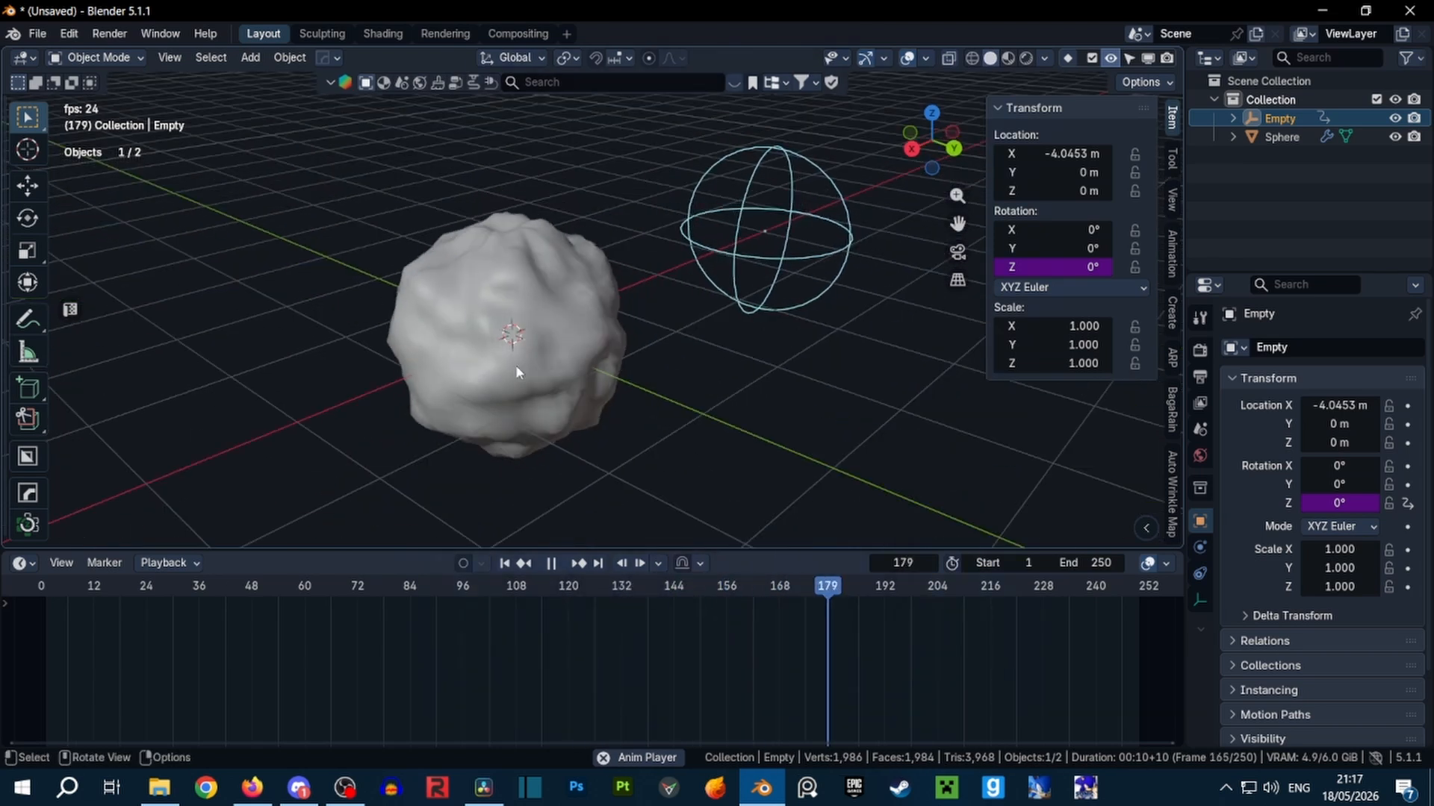
key(Escape)
key(n)
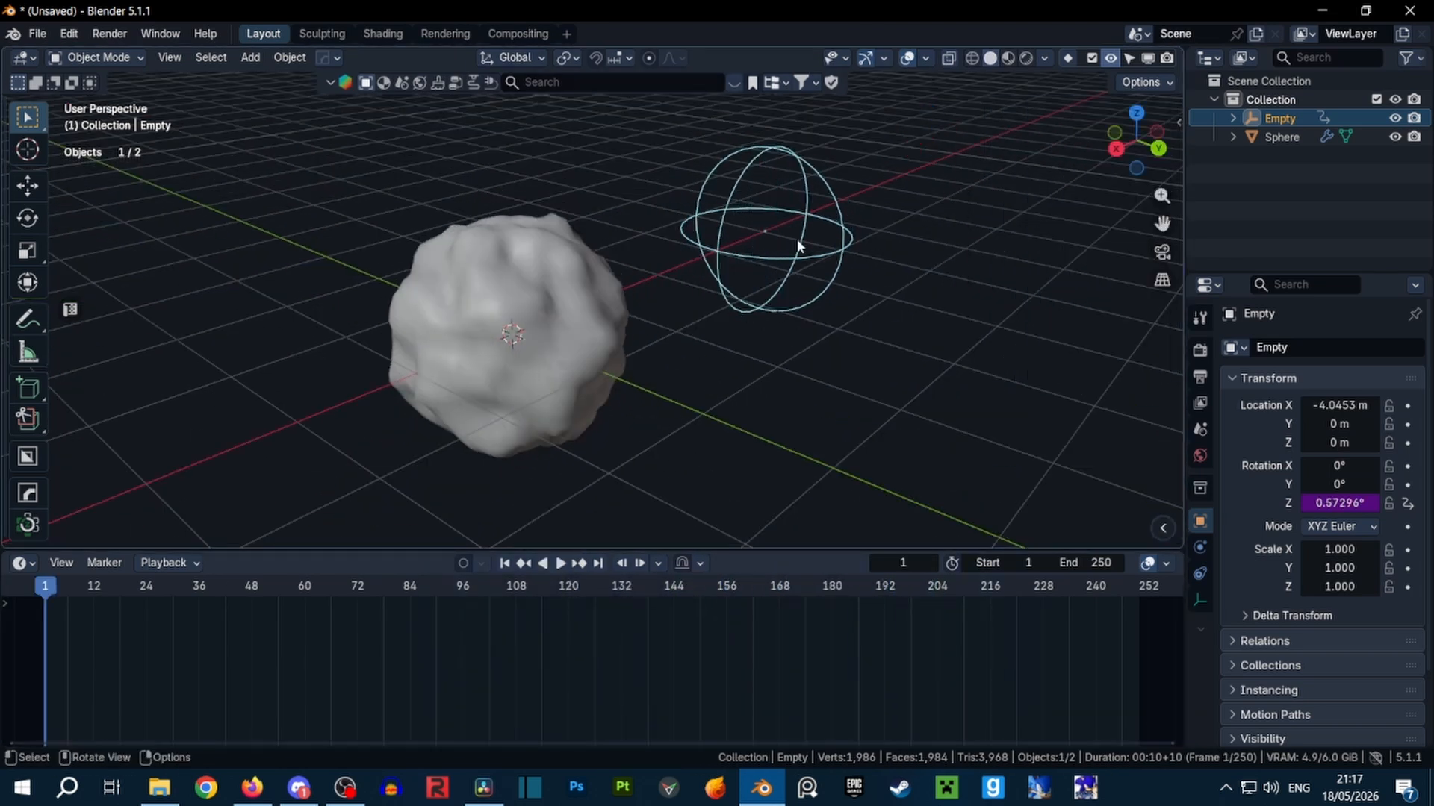
Preview the animated aura in rendered shading with overlays hidden, then stop and return to the first frame
click(907, 57)
click(1024, 58)
key(space)
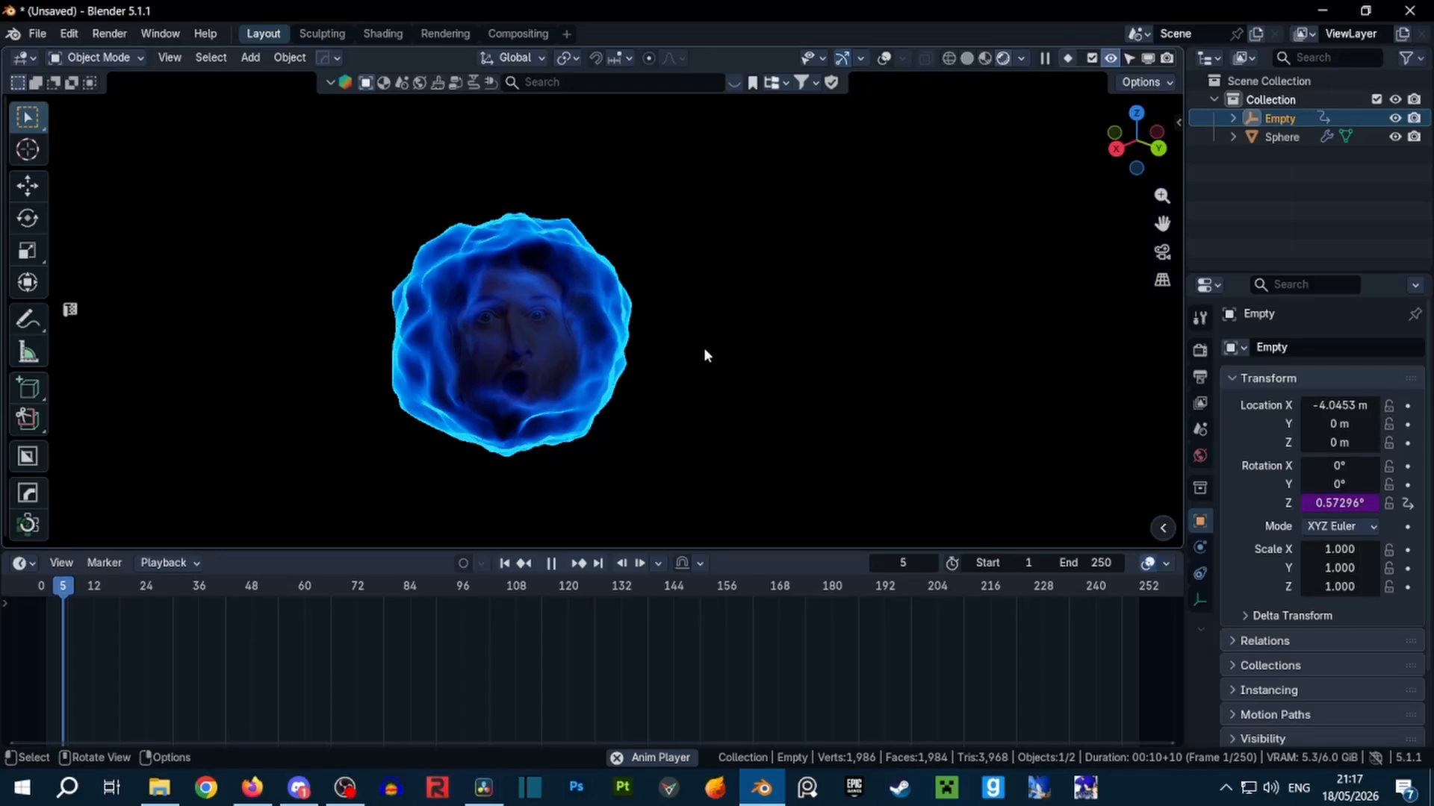
middle_drag(645, 391, 626, 429)
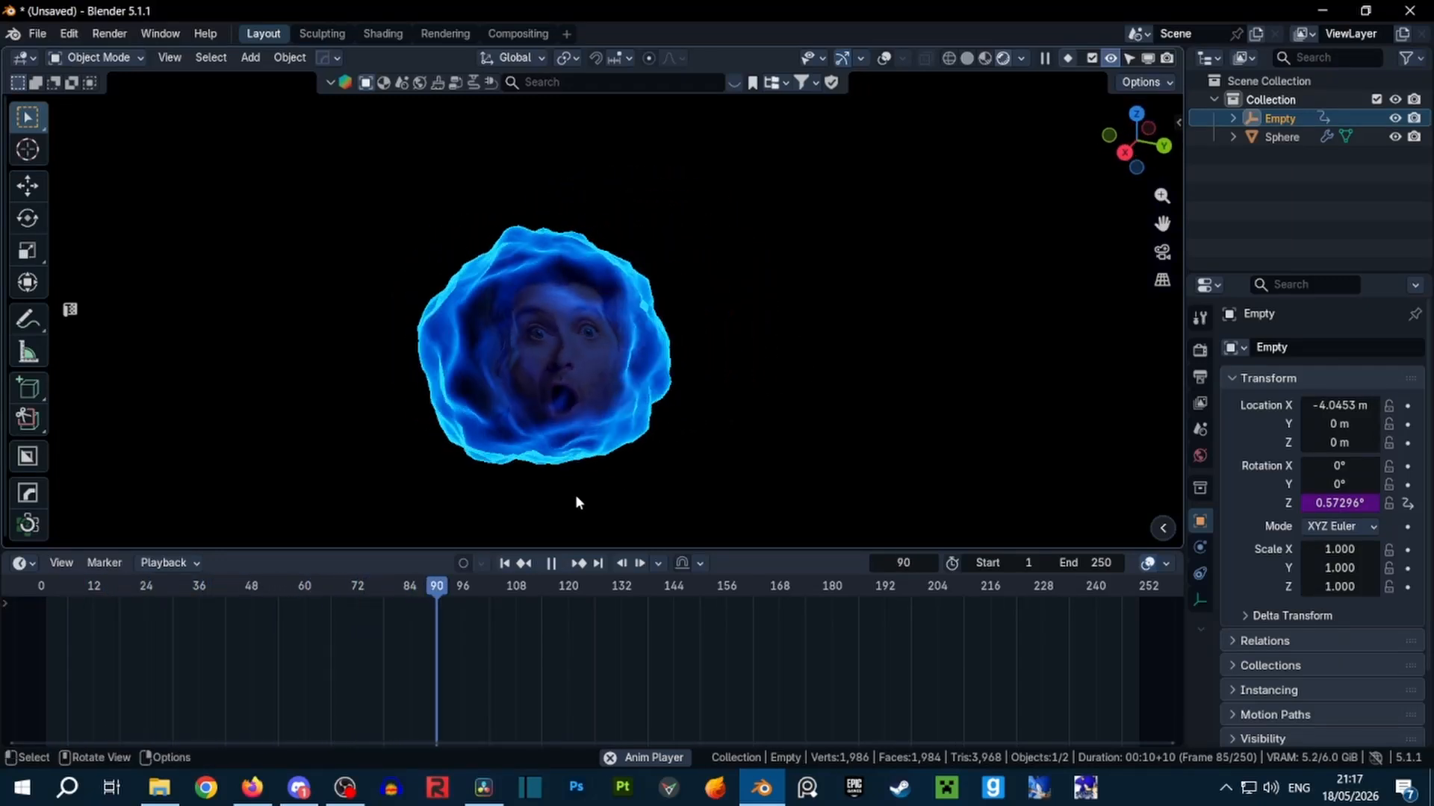
key(space)
click(506, 564)
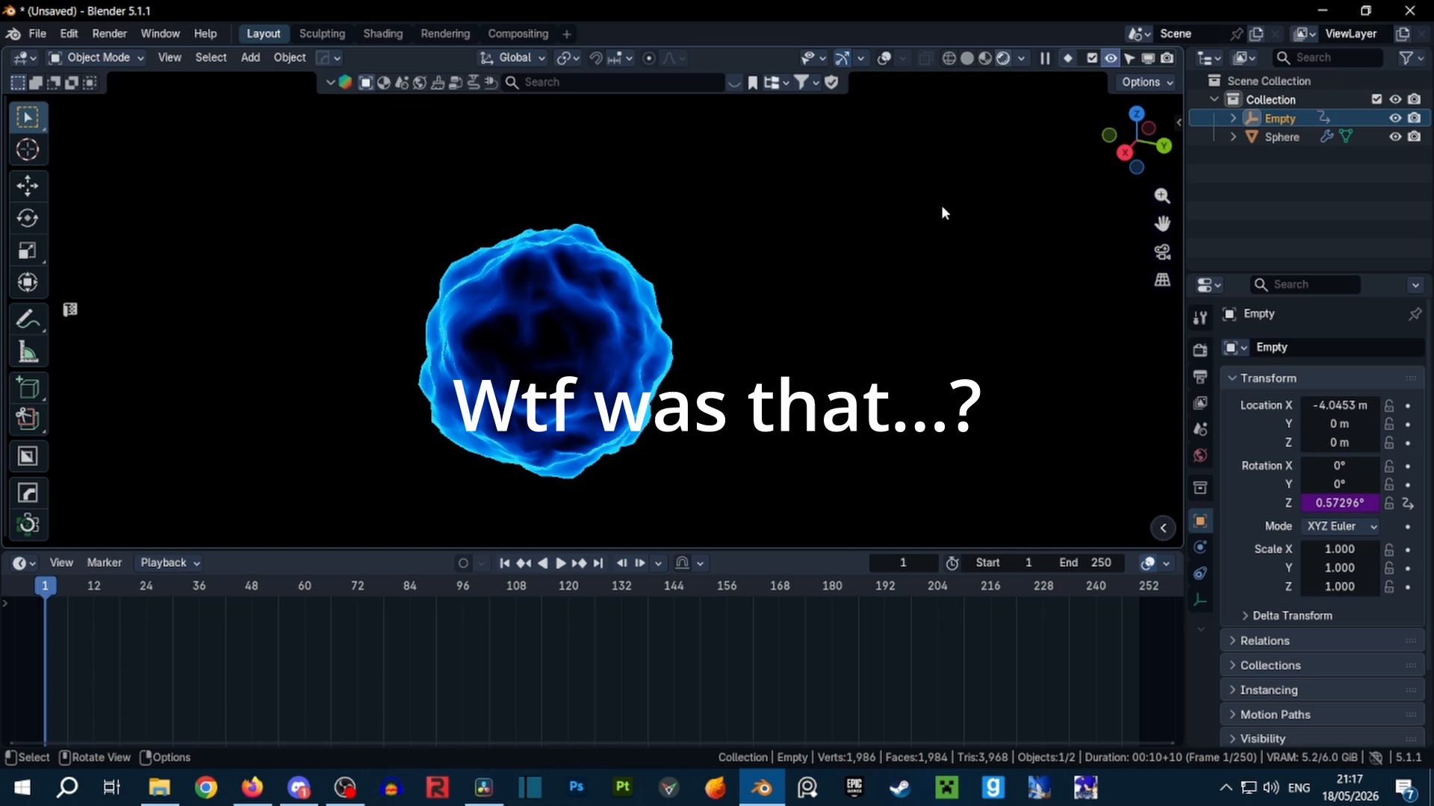
Show the viewport overlays again, select the sphere and switch back to solid shading
click(885, 58)
middle_drag(966, 266, 911, 396)
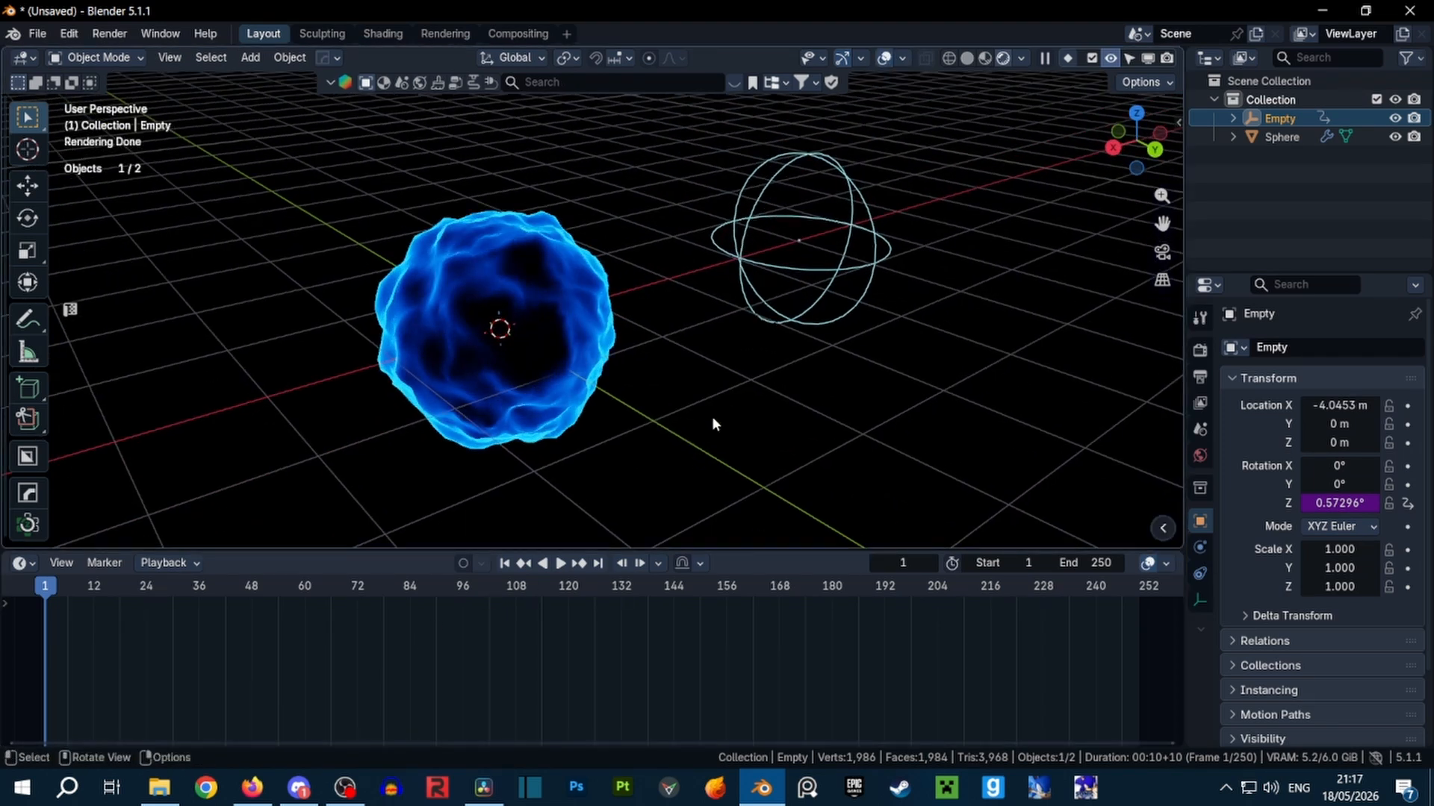
middle_drag(688, 457, 644, 418)
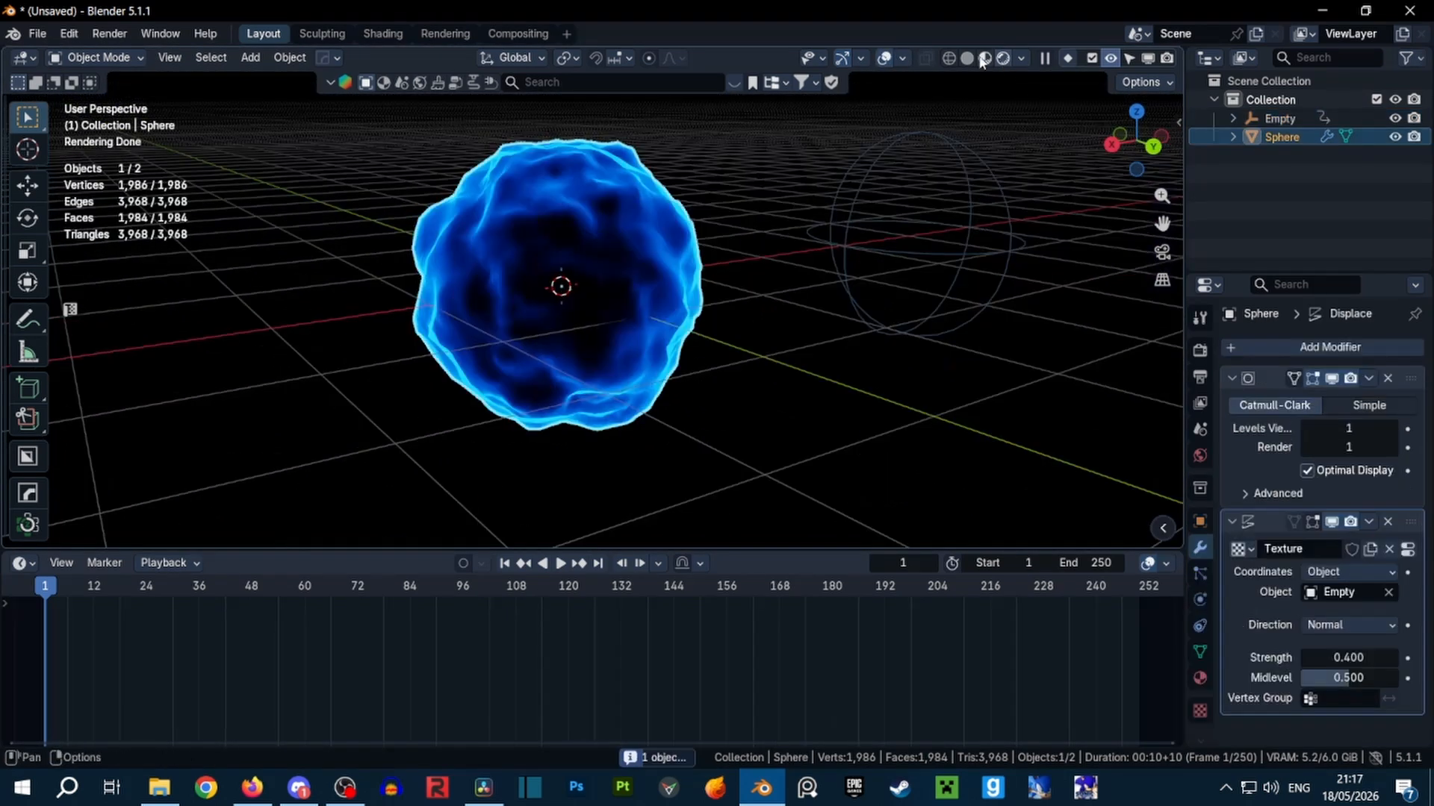
click(967, 58)
scroll(971, 403, down, 1)
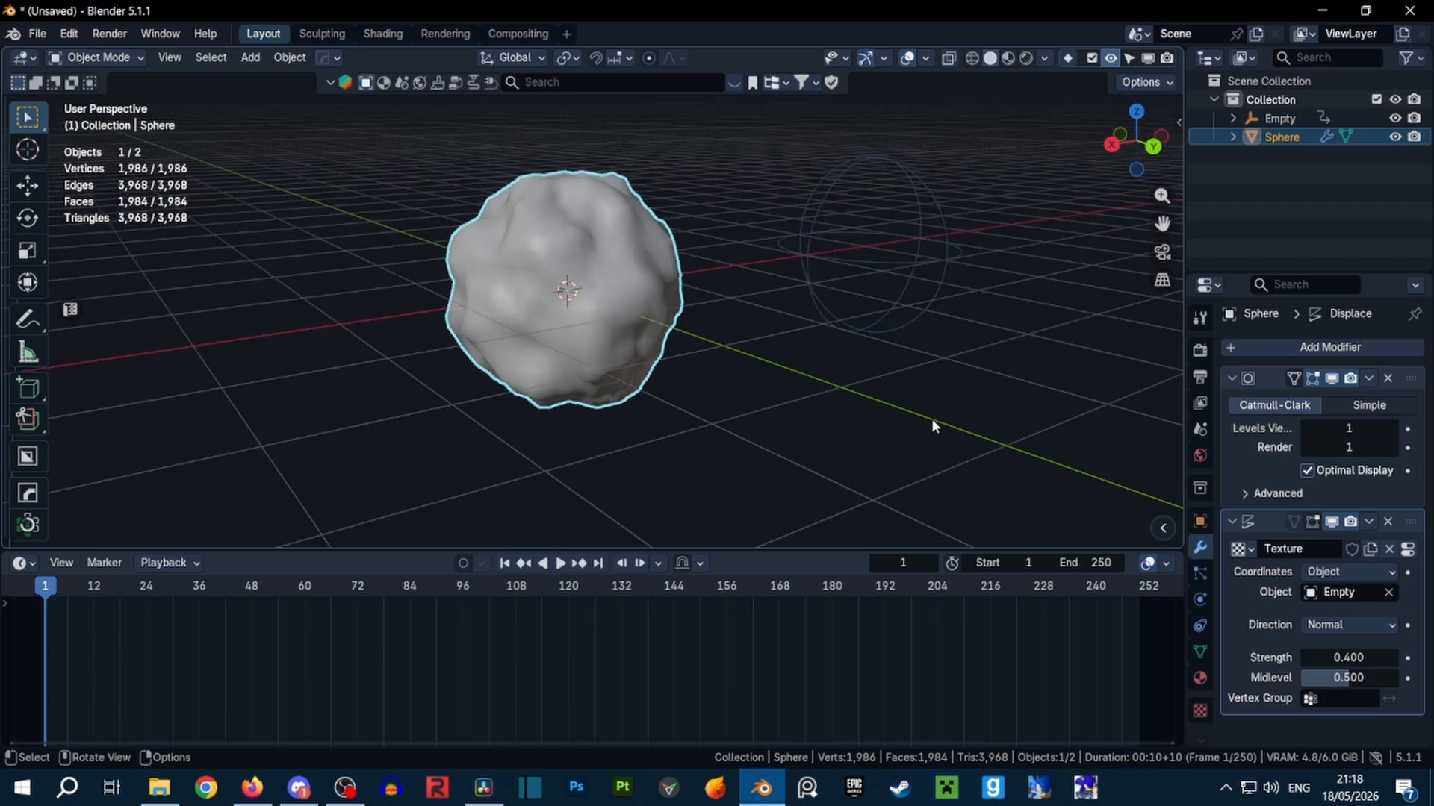
Add an emitter particle system to the sphere and name both the system and its settings Aura
click(1200, 574)
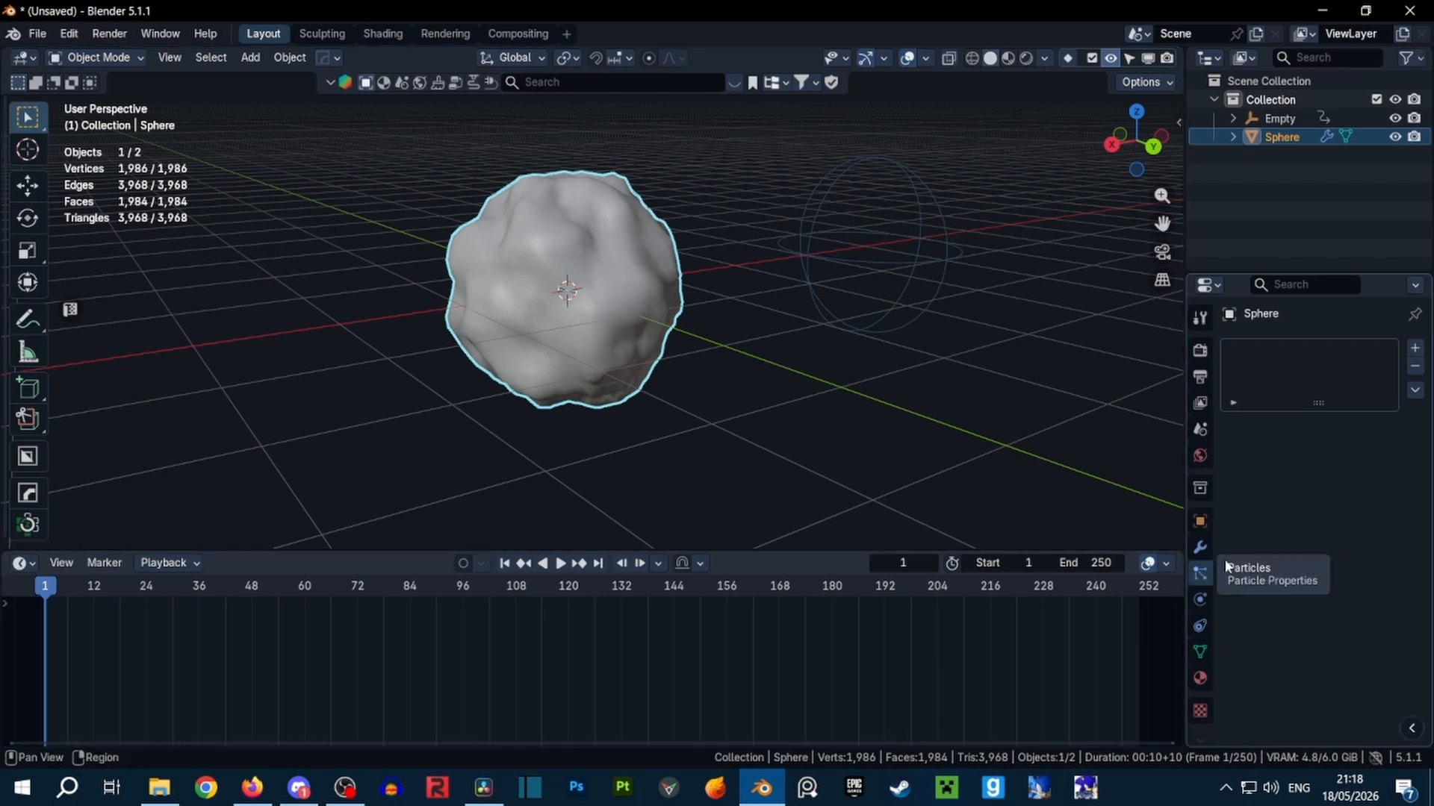
click(1415, 349)
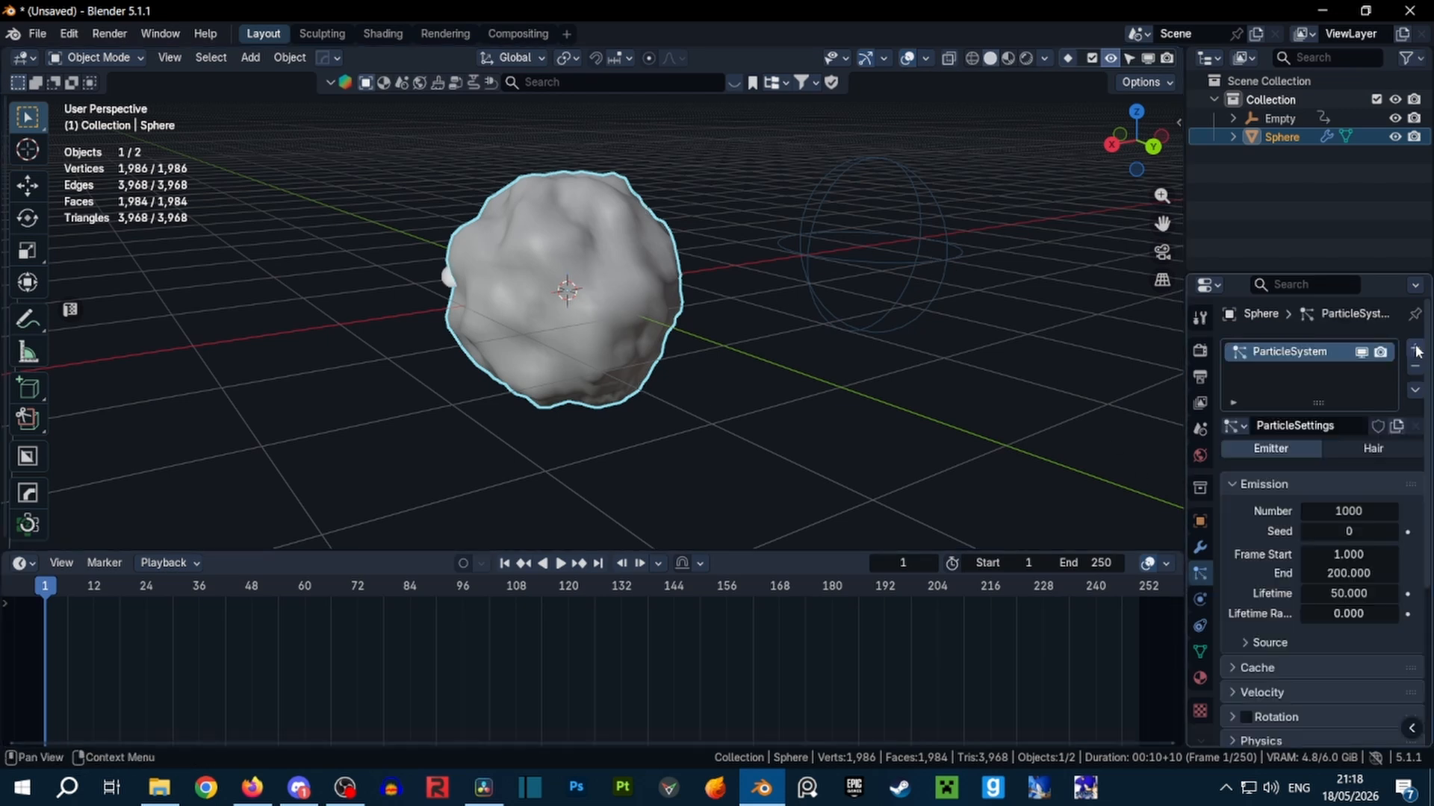
double_click(1287, 425)
text(Aura)
key(Return)
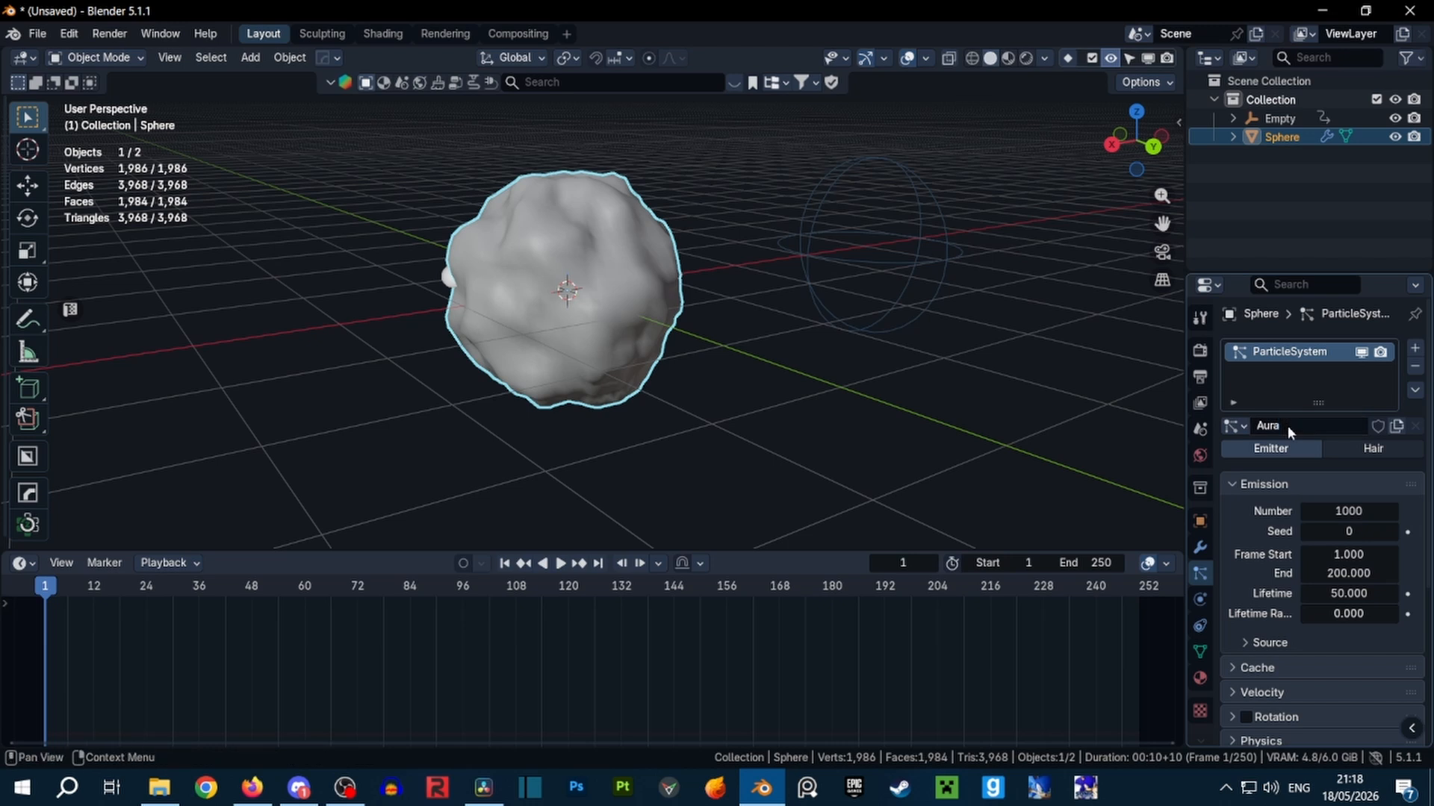
double_click(1304, 356)
text(Aura)
key(Return)
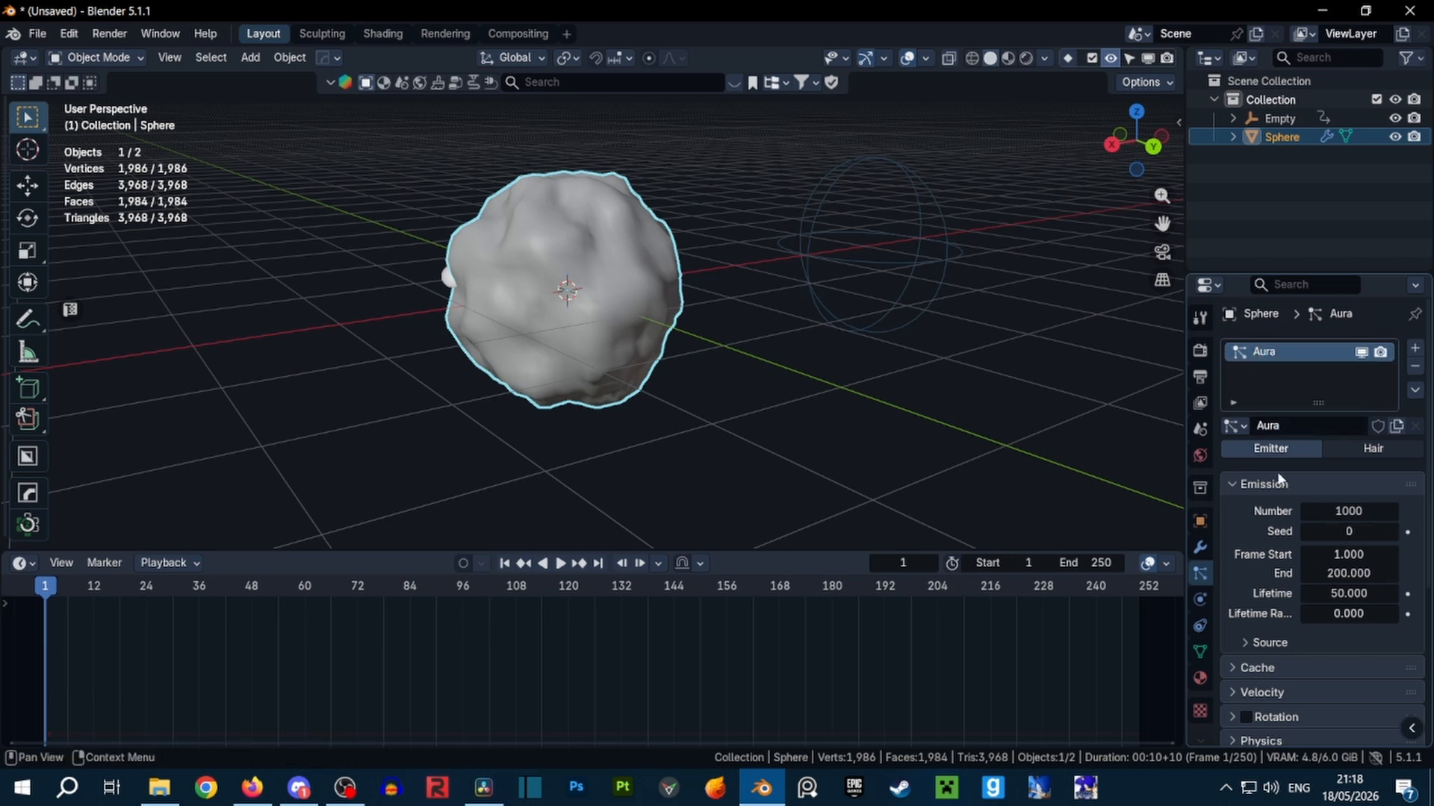
Play the particle emission briefly, then stop and return to the first frame
key(space)
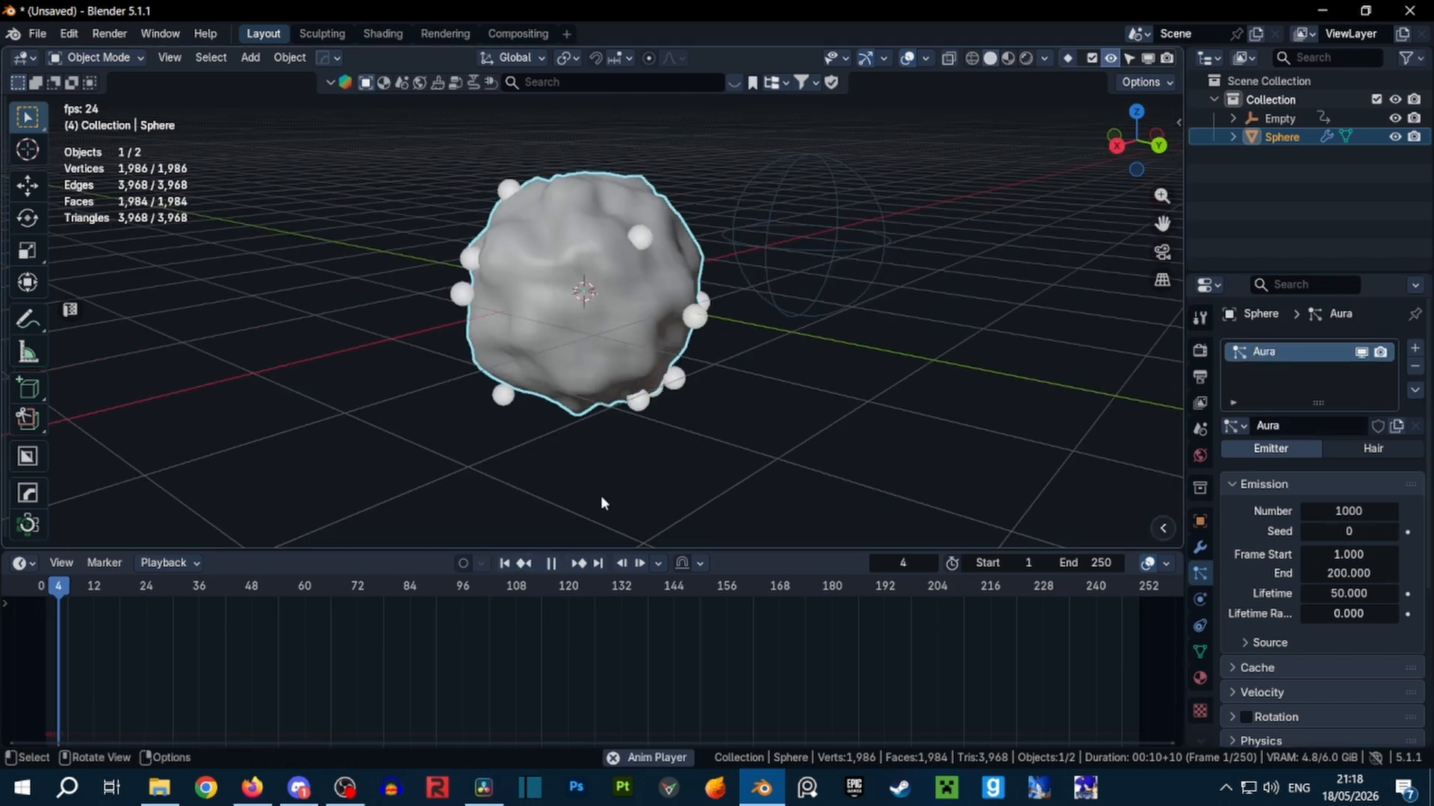
key(space)
click(505, 567)
Set the Aura particle system's gravity field weight to 0
scroll(1330, 568, down, 5)
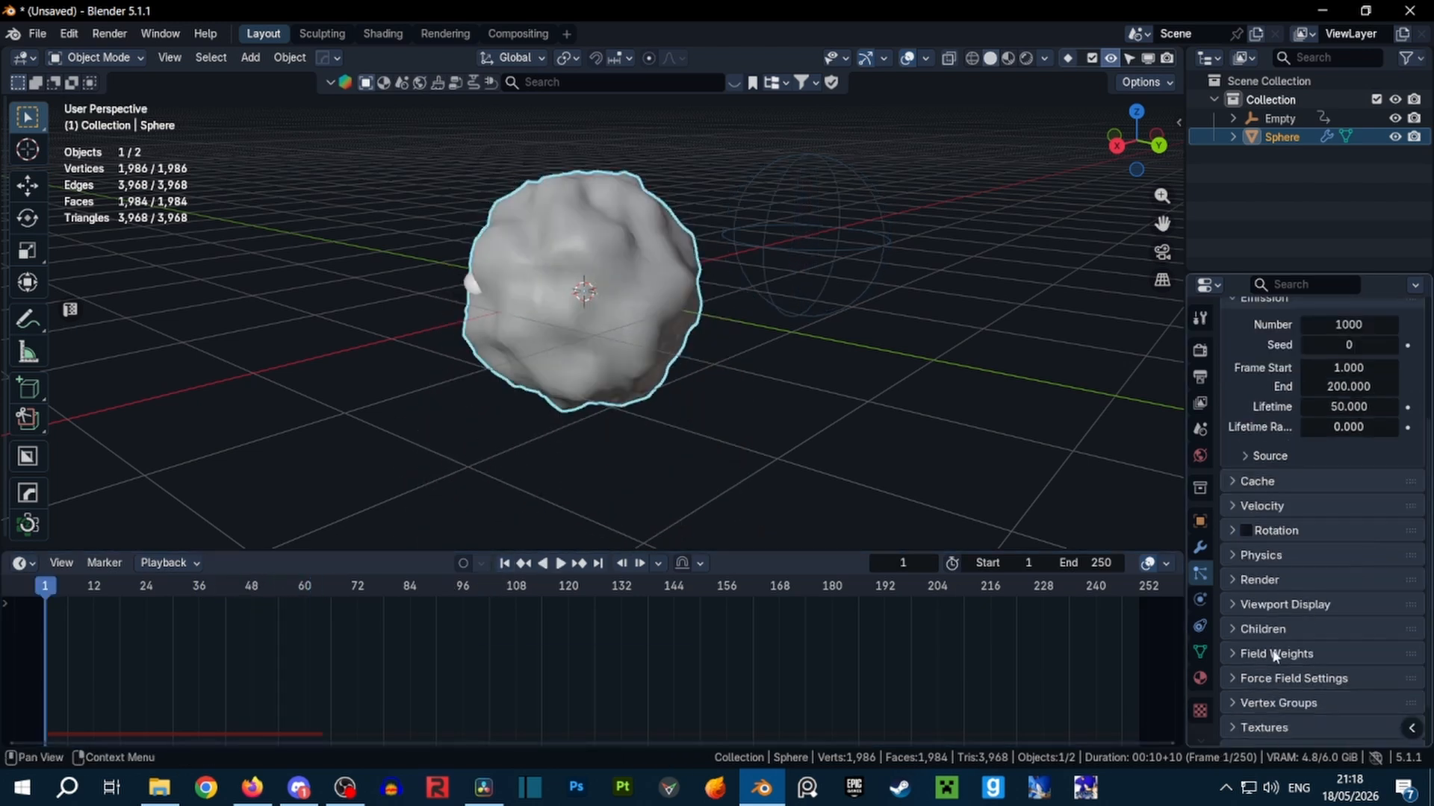
scroll(1273, 657, down, 2)
click(1279, 612)
scroll(1299, 598, down, 3)
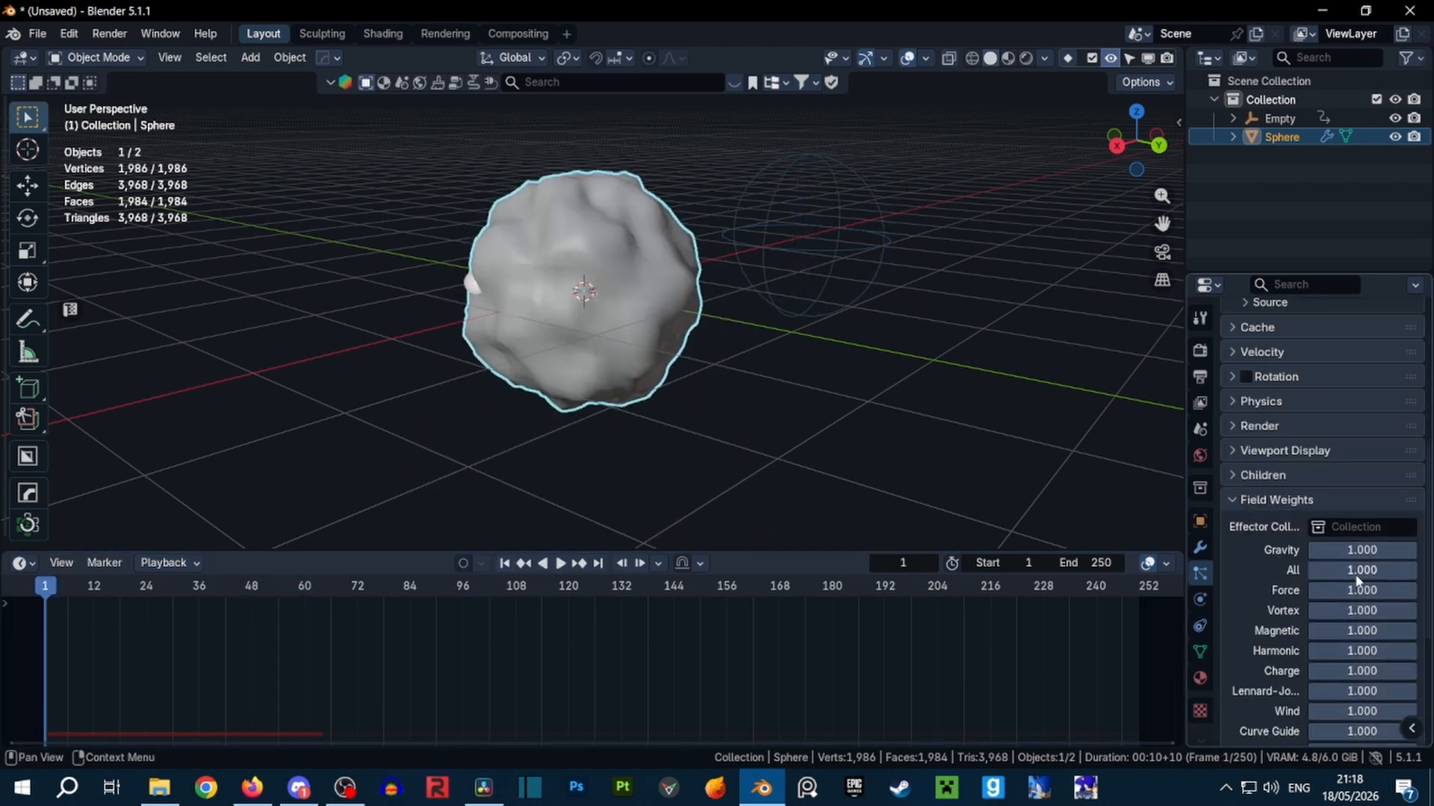
click(1330, 552)
key(Escape)
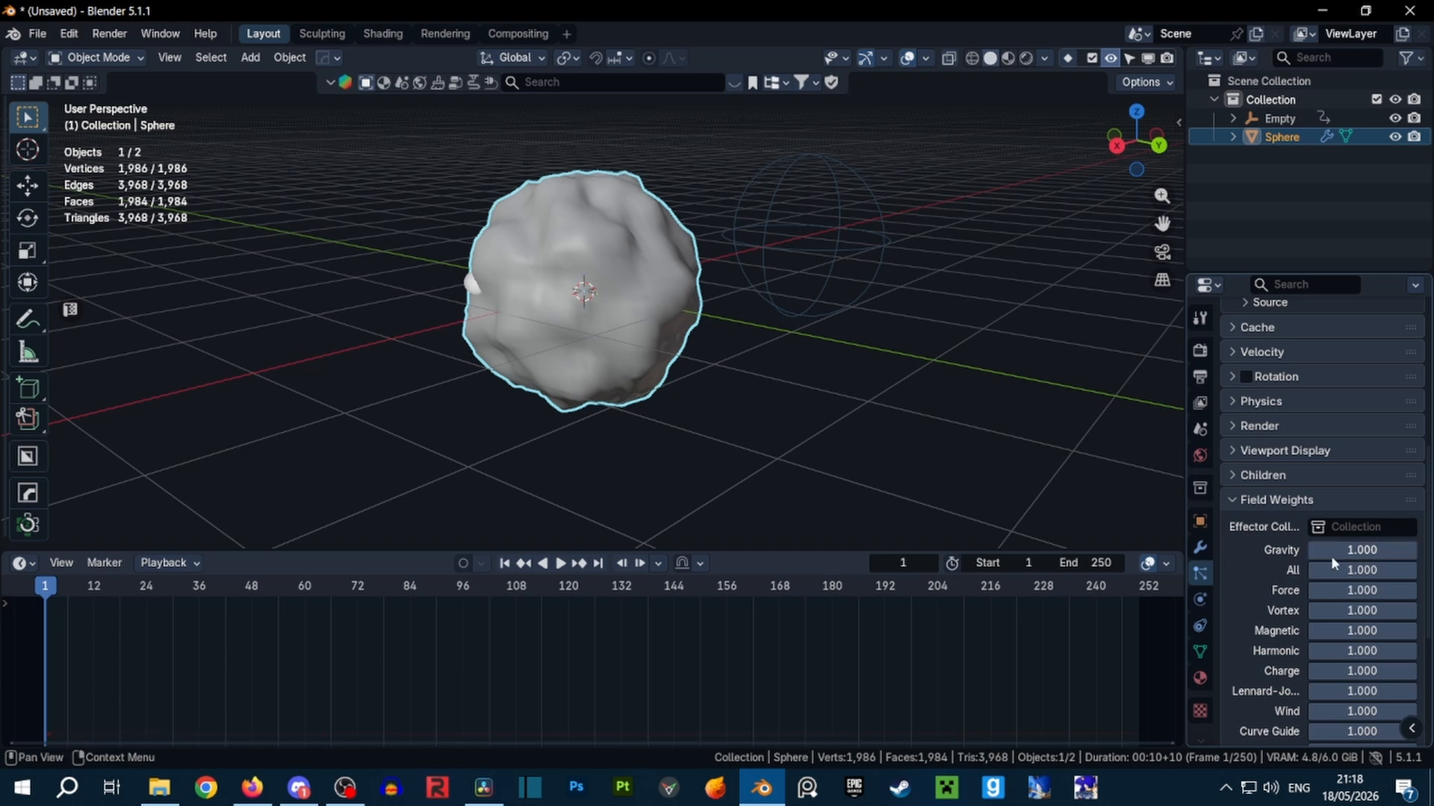
drag(1330, 554, 1222, 554)
Play the particles without gravity and check how they spread around the sphere, then return to the first frame
key(space)
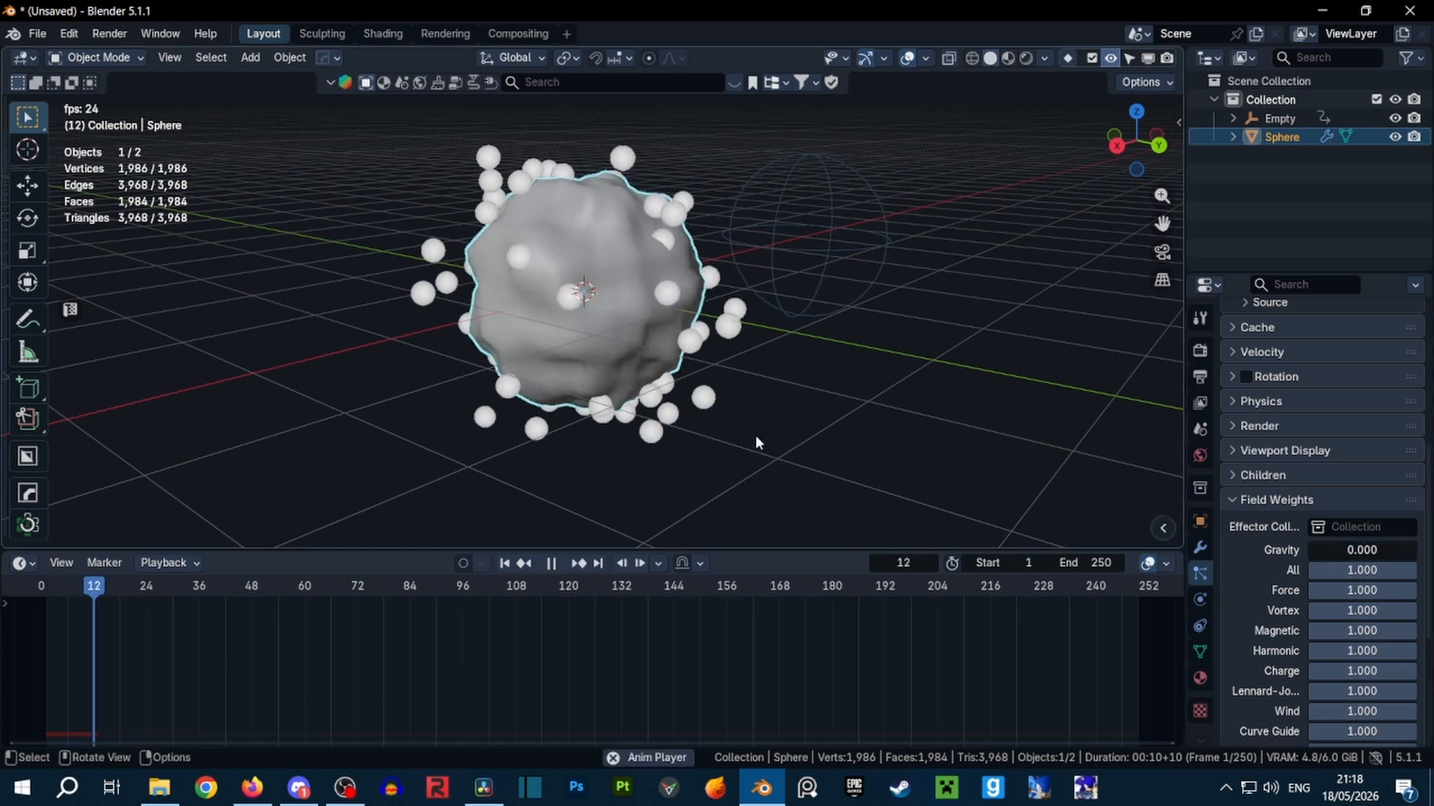
scroll(549, 281, down, 4)
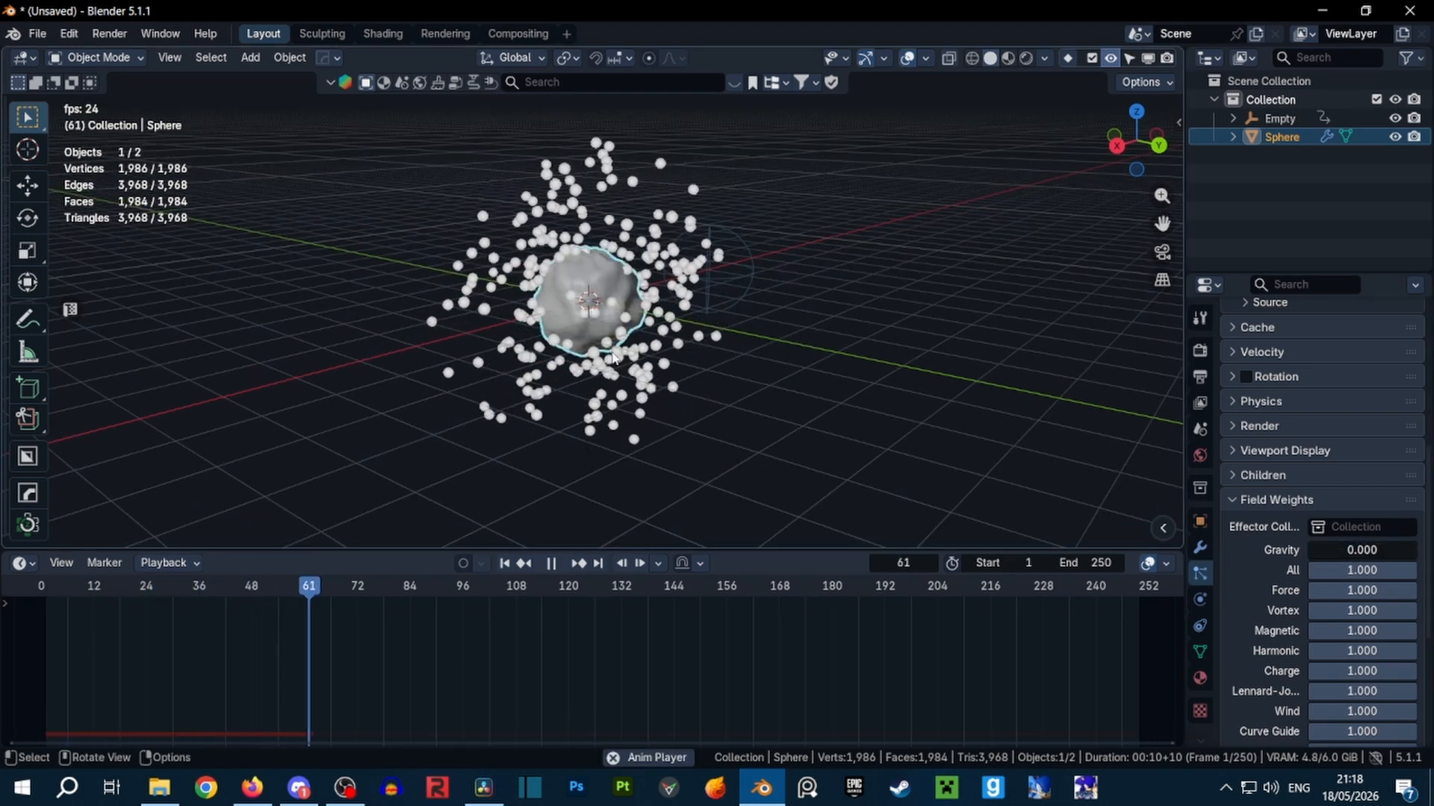
key(space)
click(504, 563)
Set the Aura particle system's normal emission velocity to 3 m/s
scroll(519, 522, up, 1)
scroll(1314, 449, up, 4)
click(1262, 463)
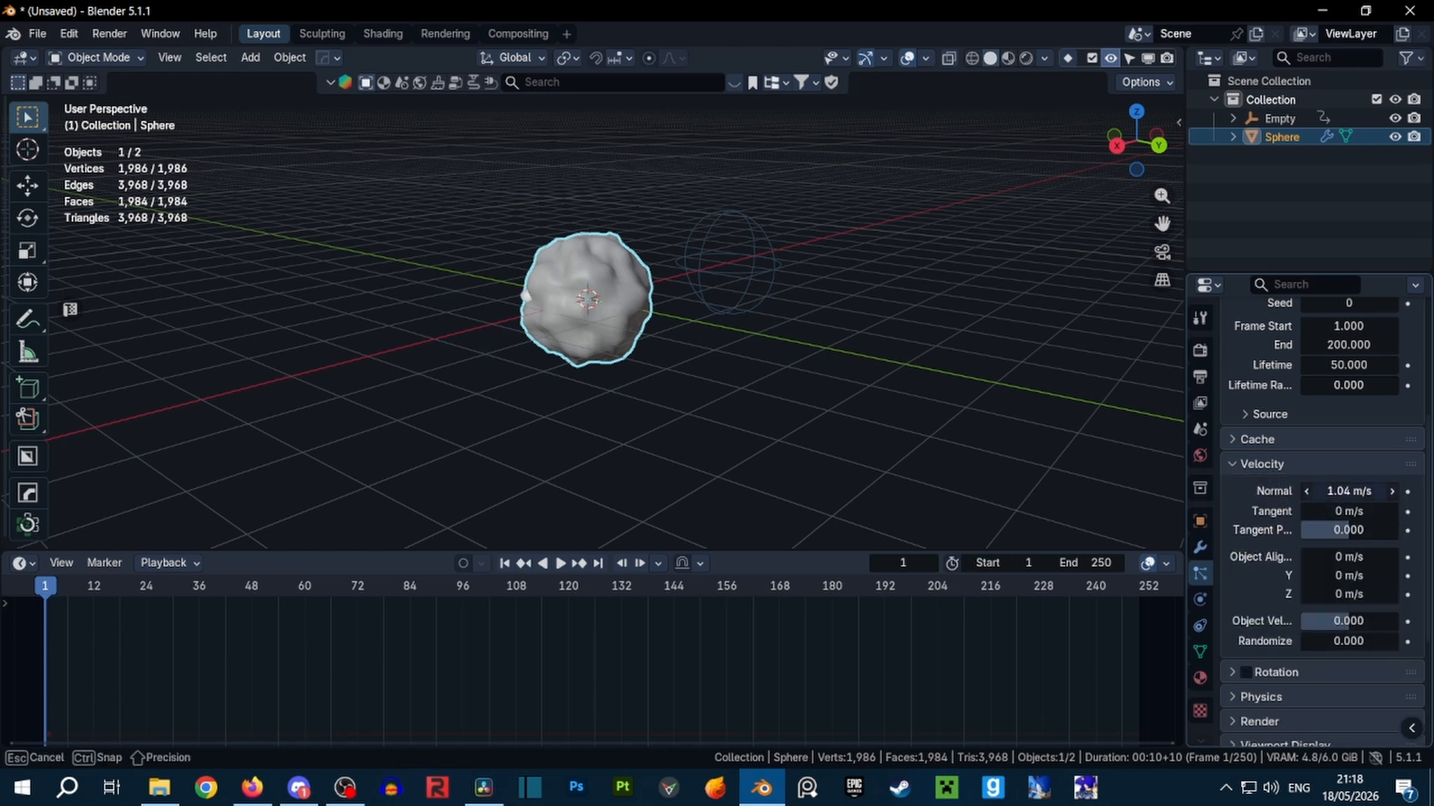
click(1326, 493)
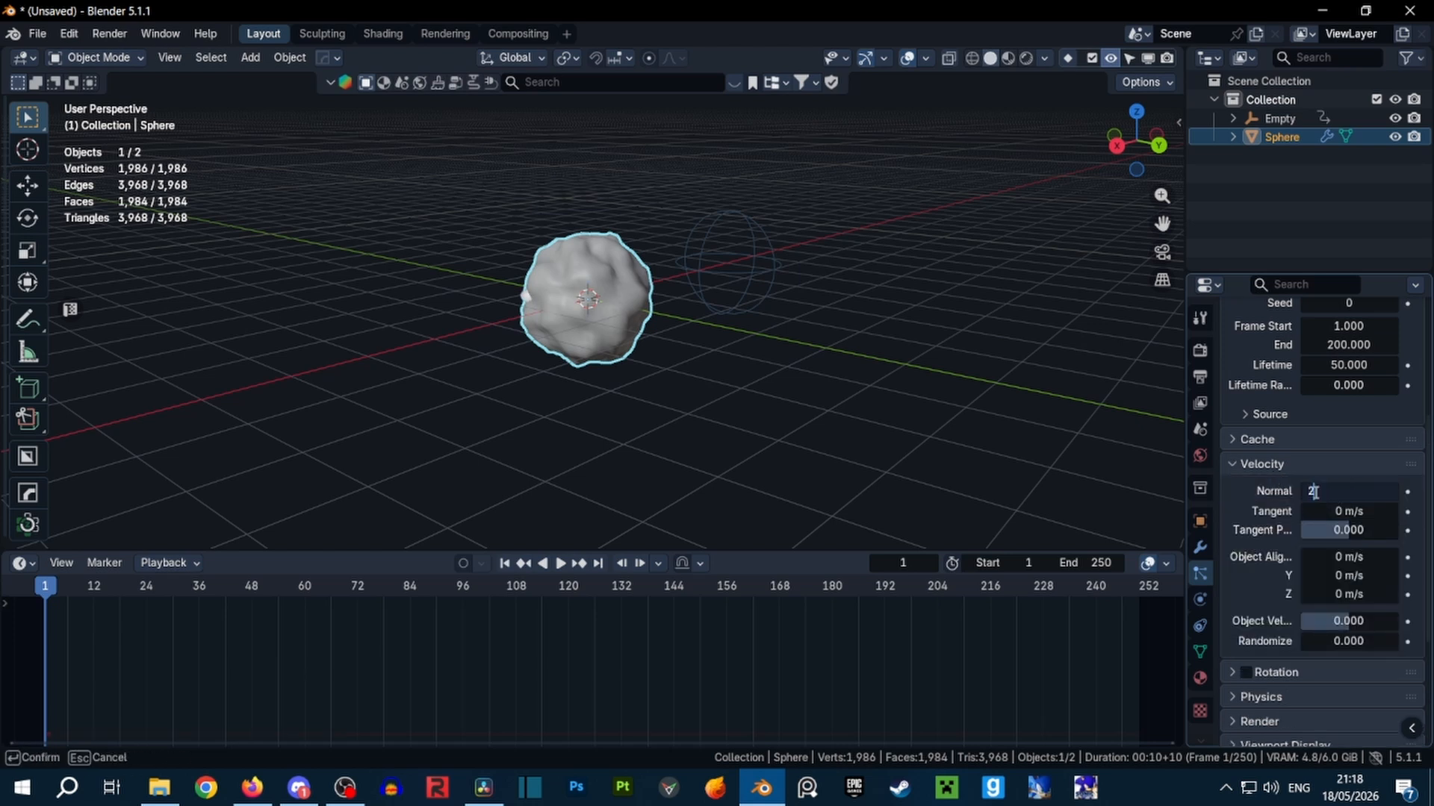
Play the faster emission, check it briefly in rendered and solid shading, replay it, and return to the first frame
key(space)
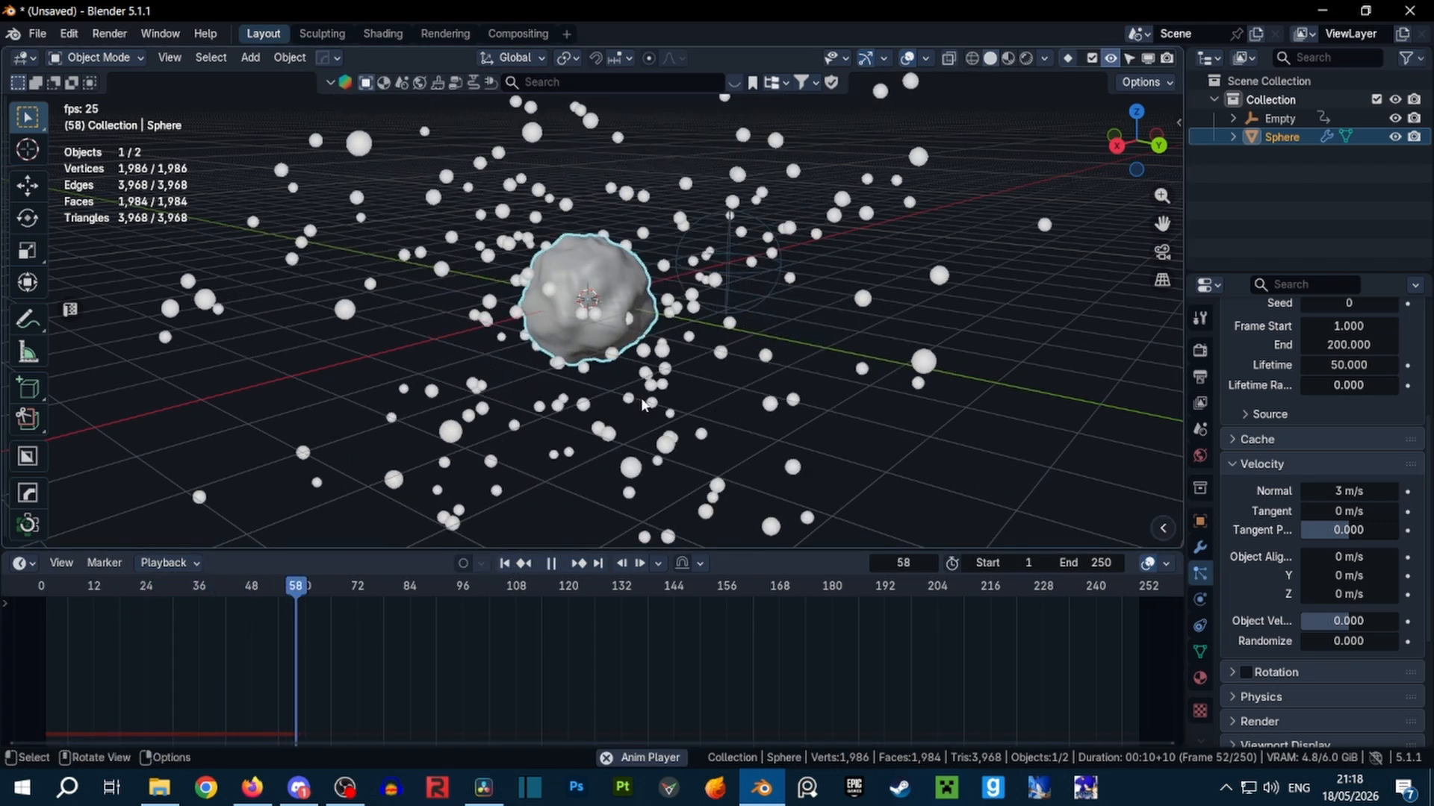
key(space)
click(1020, 61)
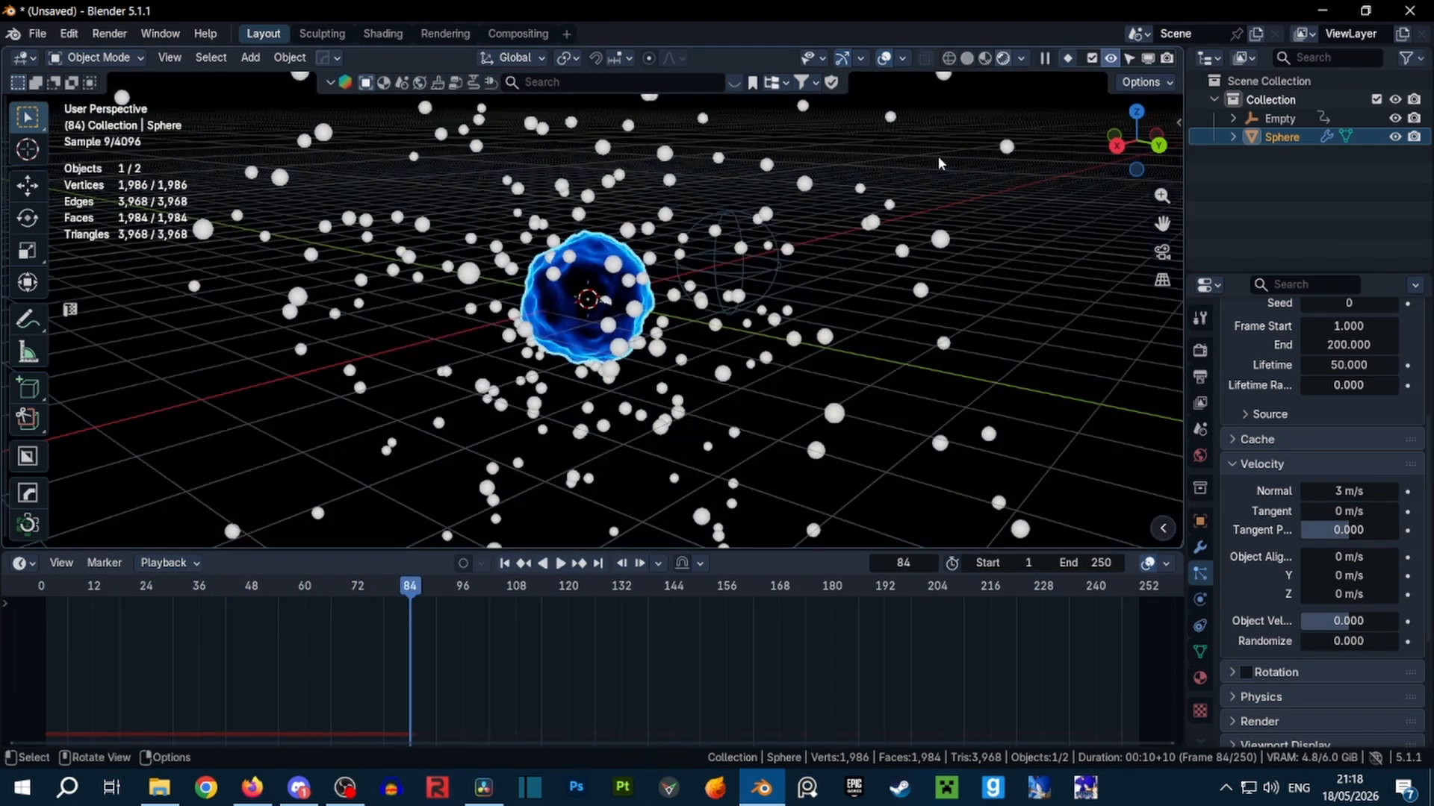
click(968, 60)
click(504, 563)
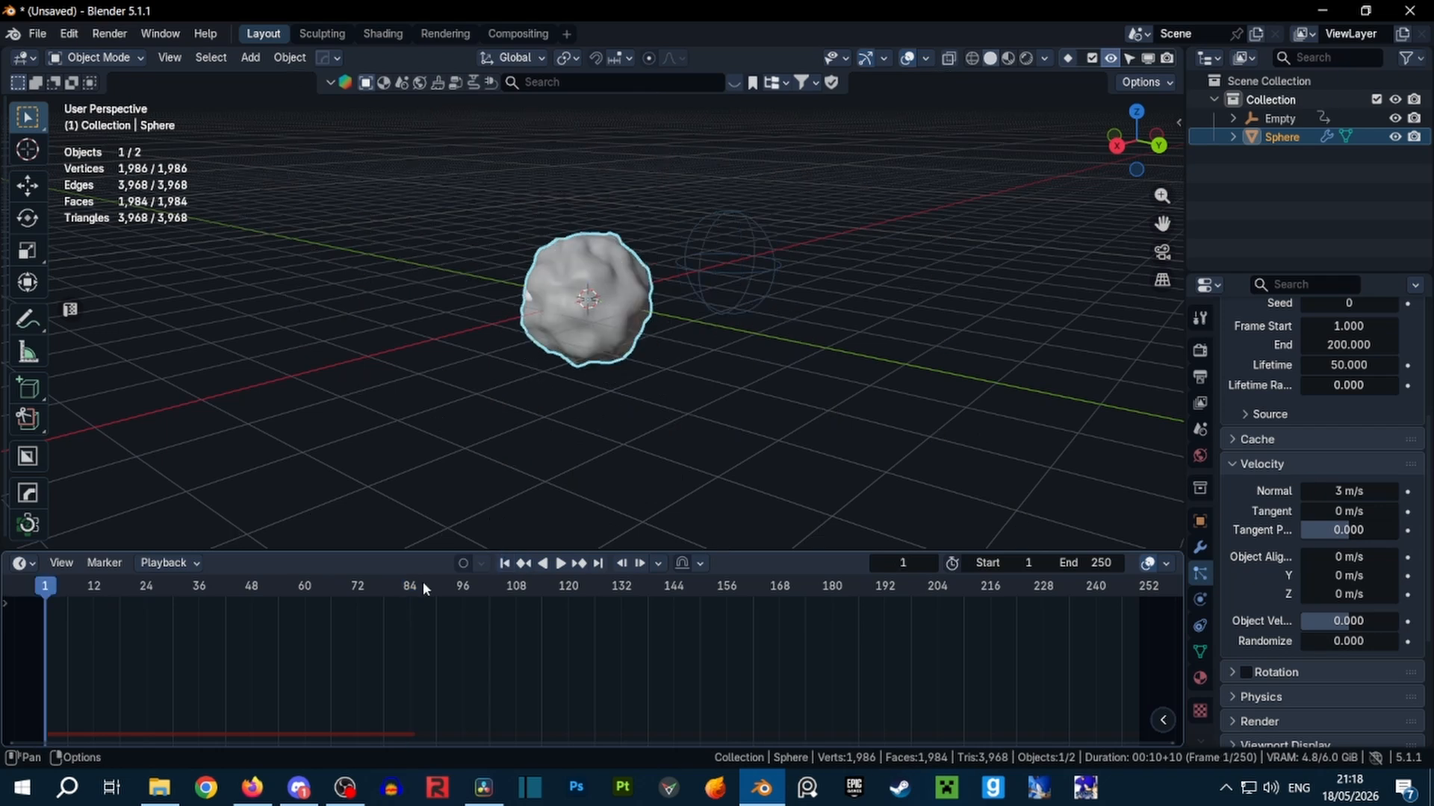
key(space)
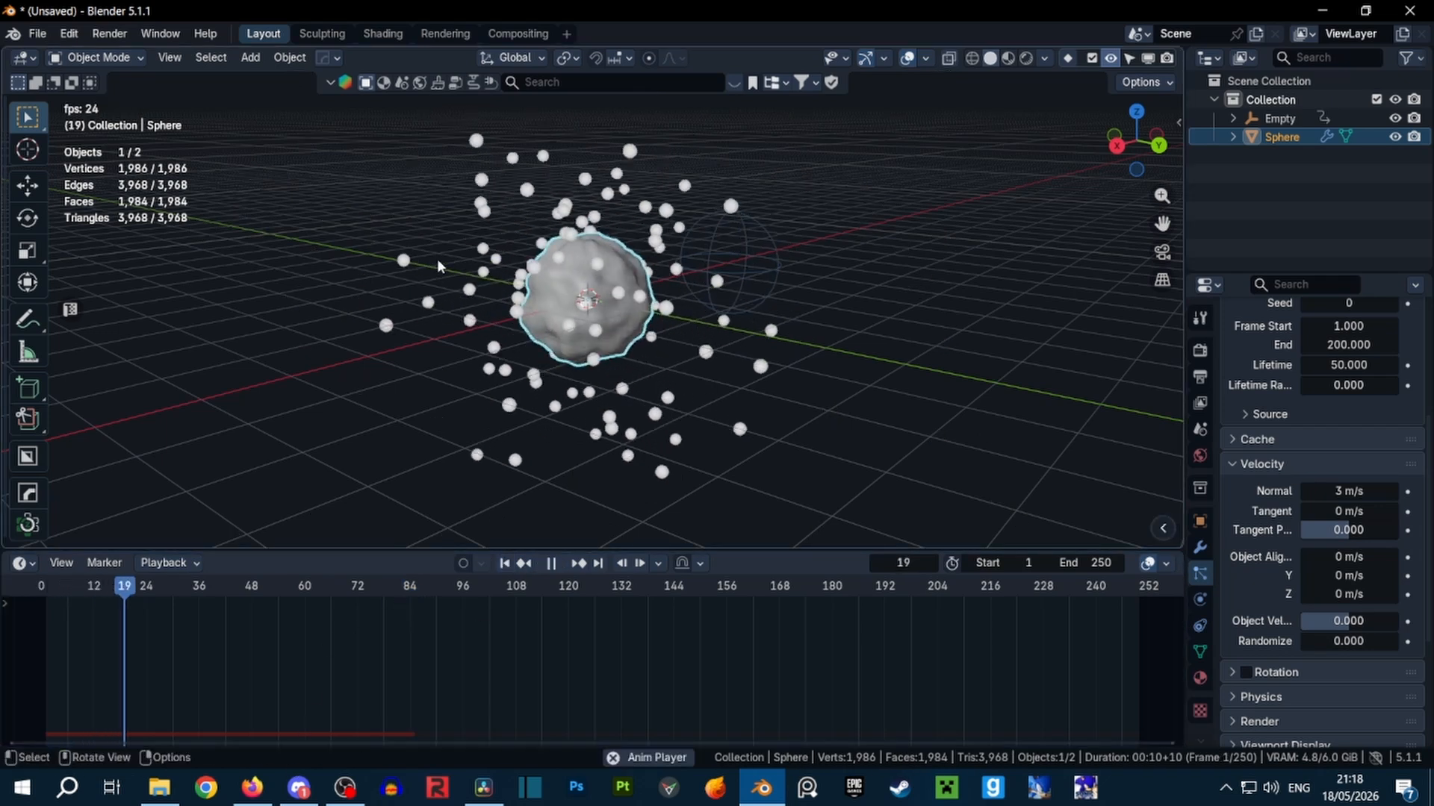
key(Escape)
Add an ico sphere mesh to the scene
middle_drag(831, 473, 742, 458)
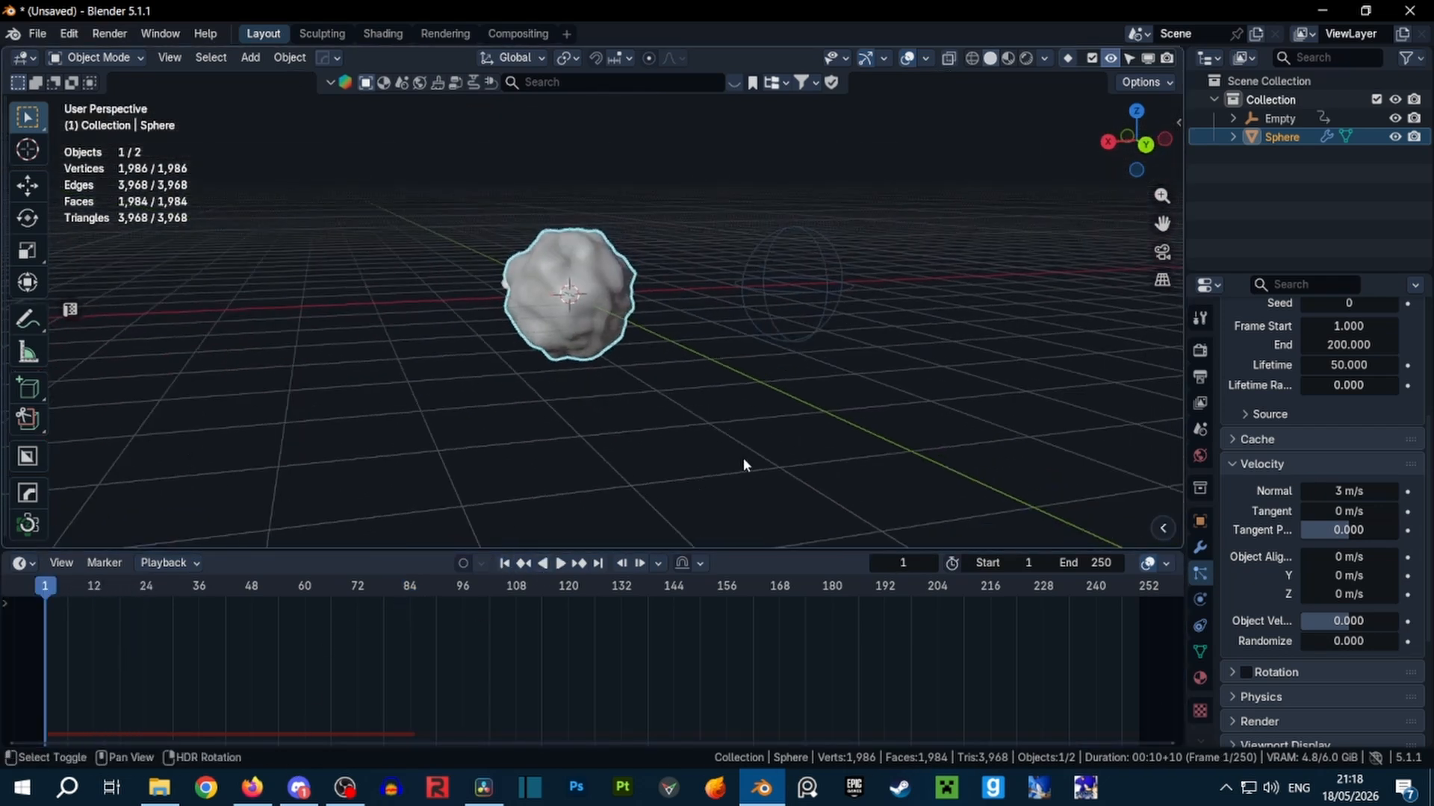
key(shift+a)
mouse_move(735, 462)
mouse_move(664, 264)
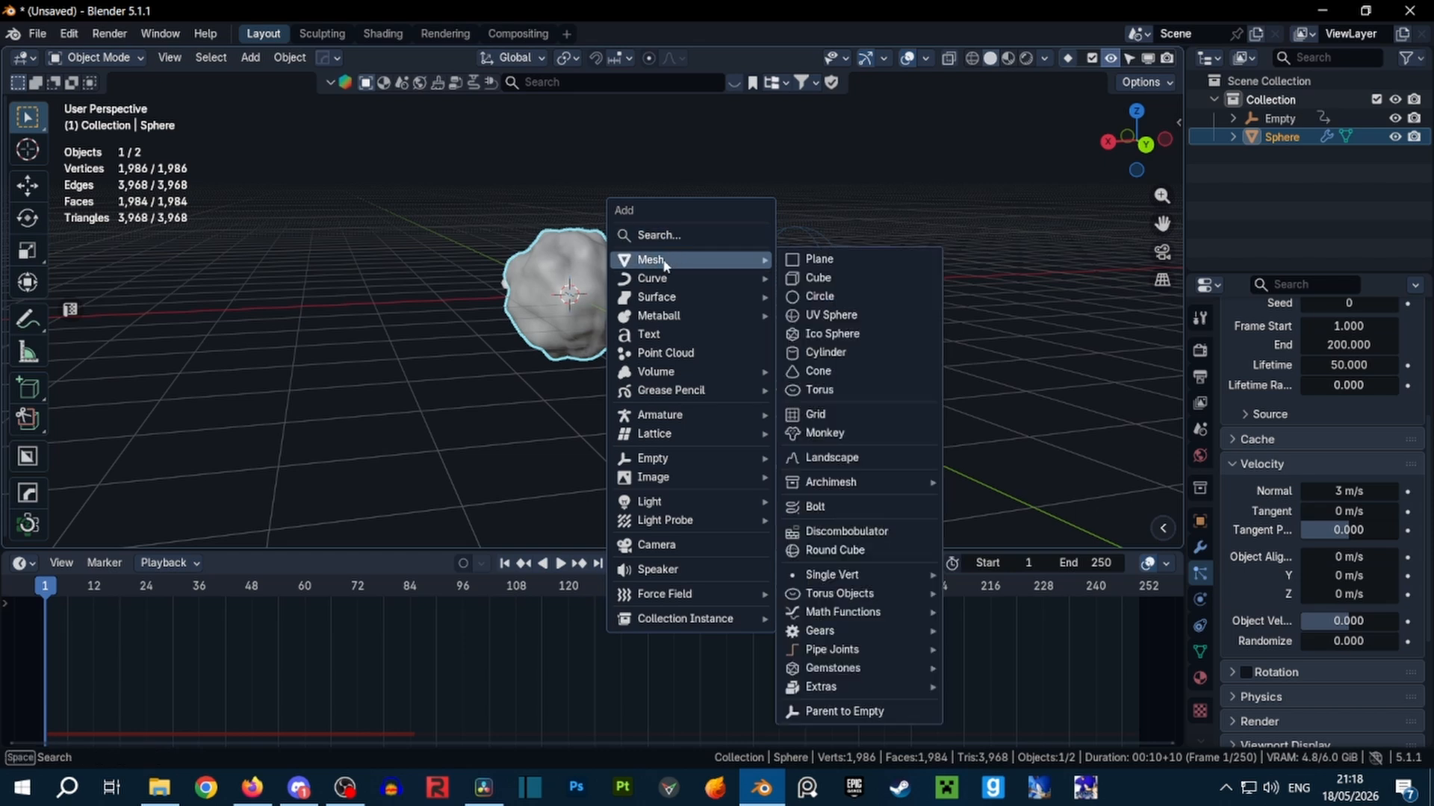
click(859, 335)
Move the ico sphere straight down along the Z axis, well below the displaced sphere
shift+middle_drag(678, 451, 678, 227)
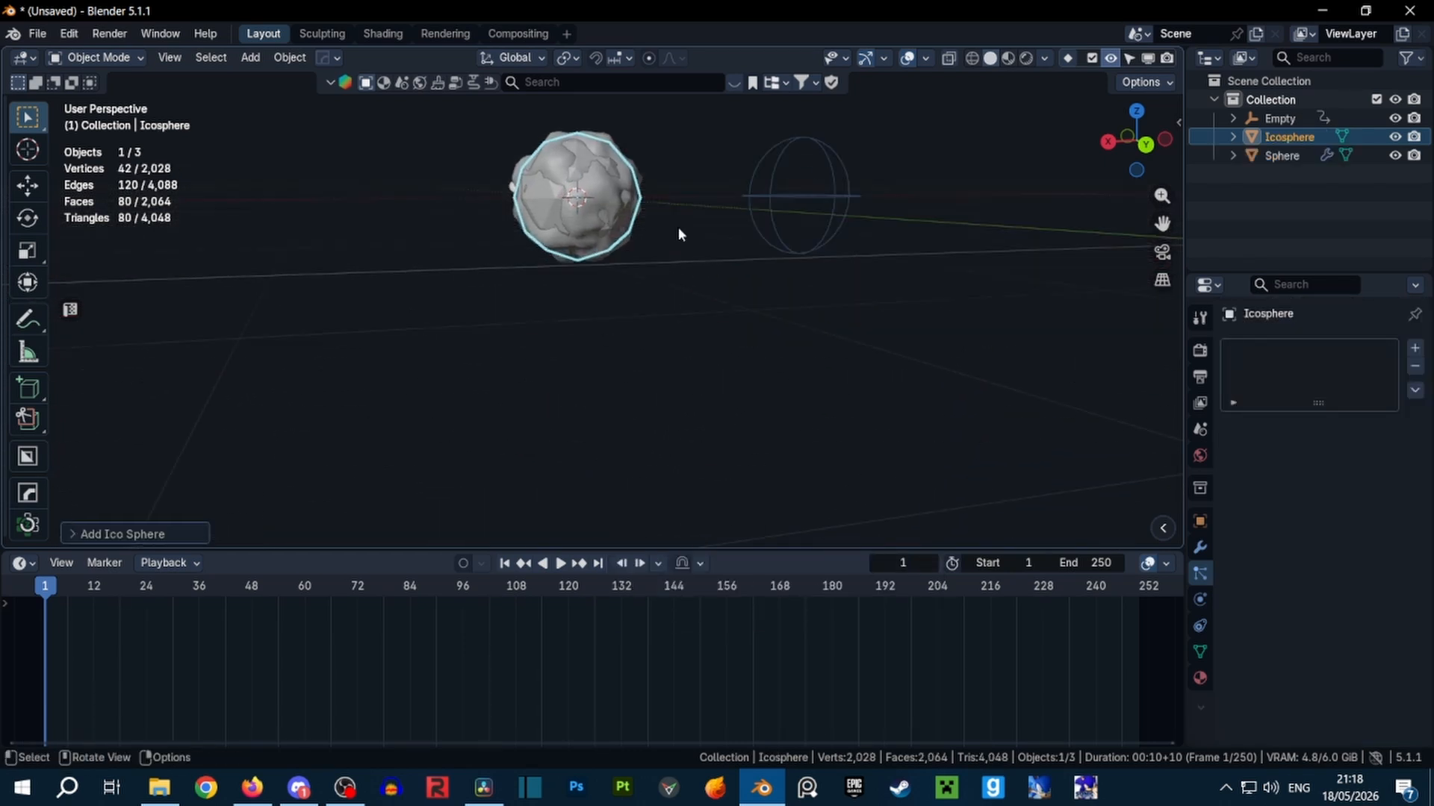
key(g)
key(z)
click(670, 457)
middle_drag(670, 457, 647, 433)
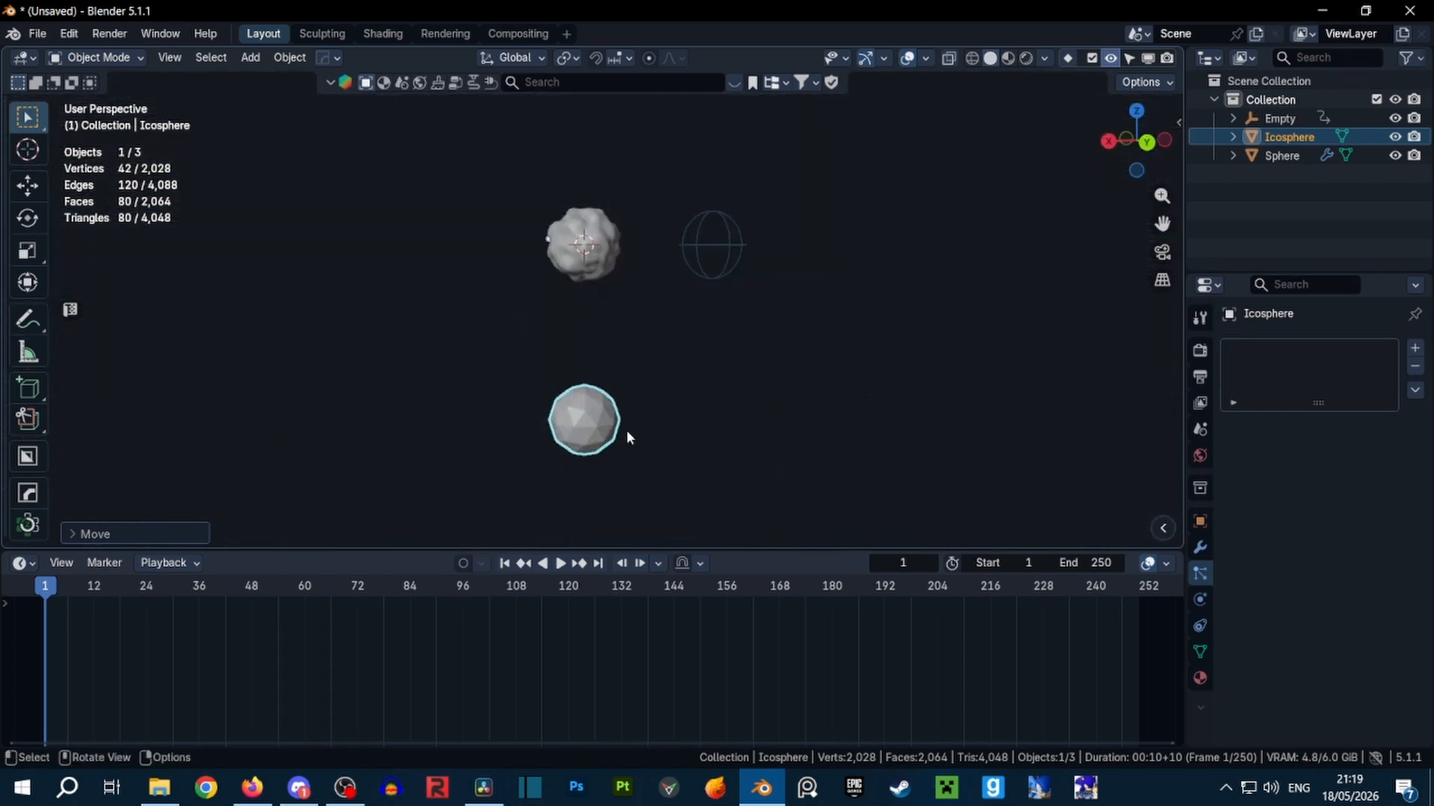
key(g)
key(z)
click(631, 481)
Scale the ico sphere's whole mesh down in Edit Mode, in several passes, until it is particle-sized
key(KP_Decimal)
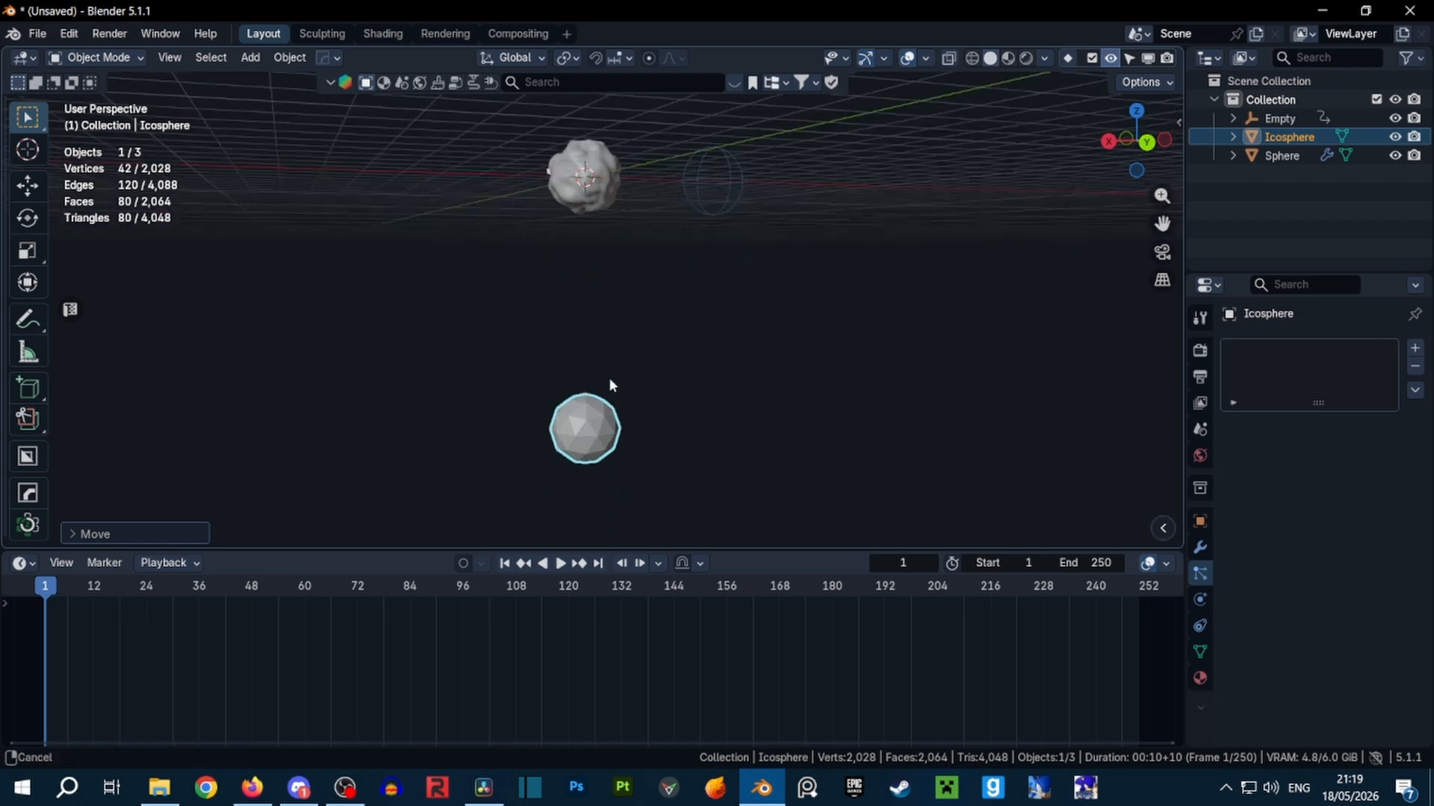
key(Tab)
key(s)
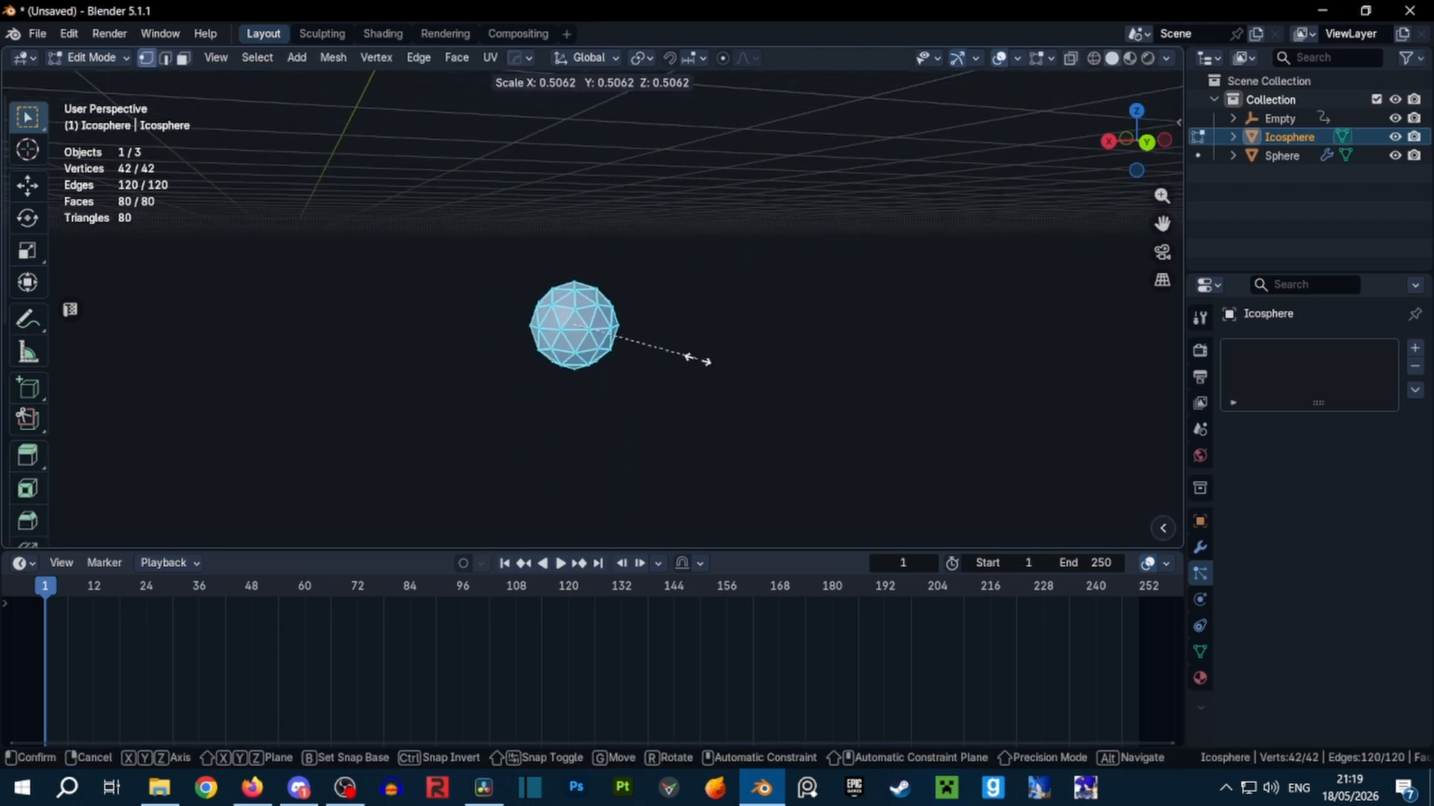
click(622, 337)
key(Tab)
scroll(612, 427, up, 4)
key(Tab)
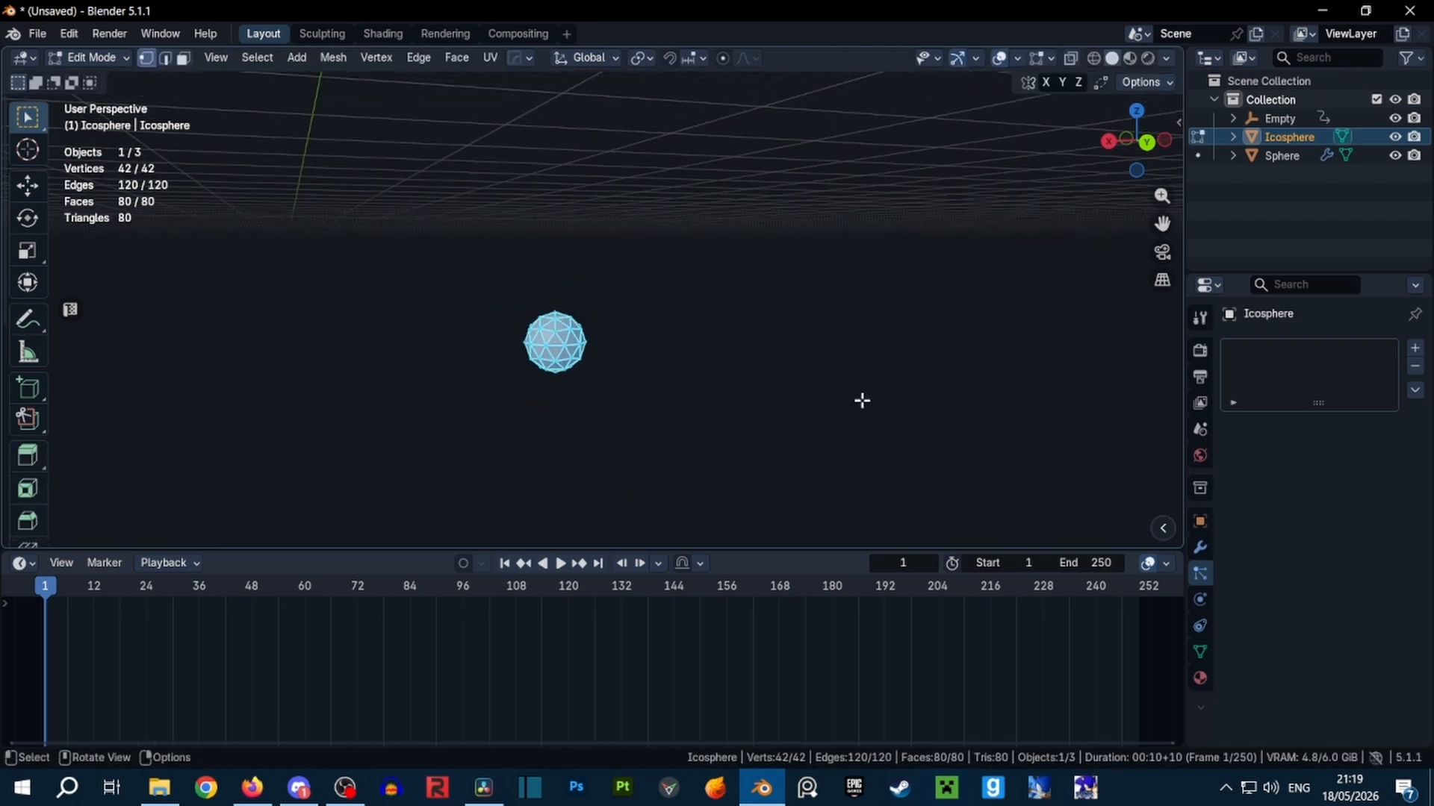
key(s)
click(766, 389)
key(Tab)
scroll(707, 396, up, 3)
key(Tab)
key(s)
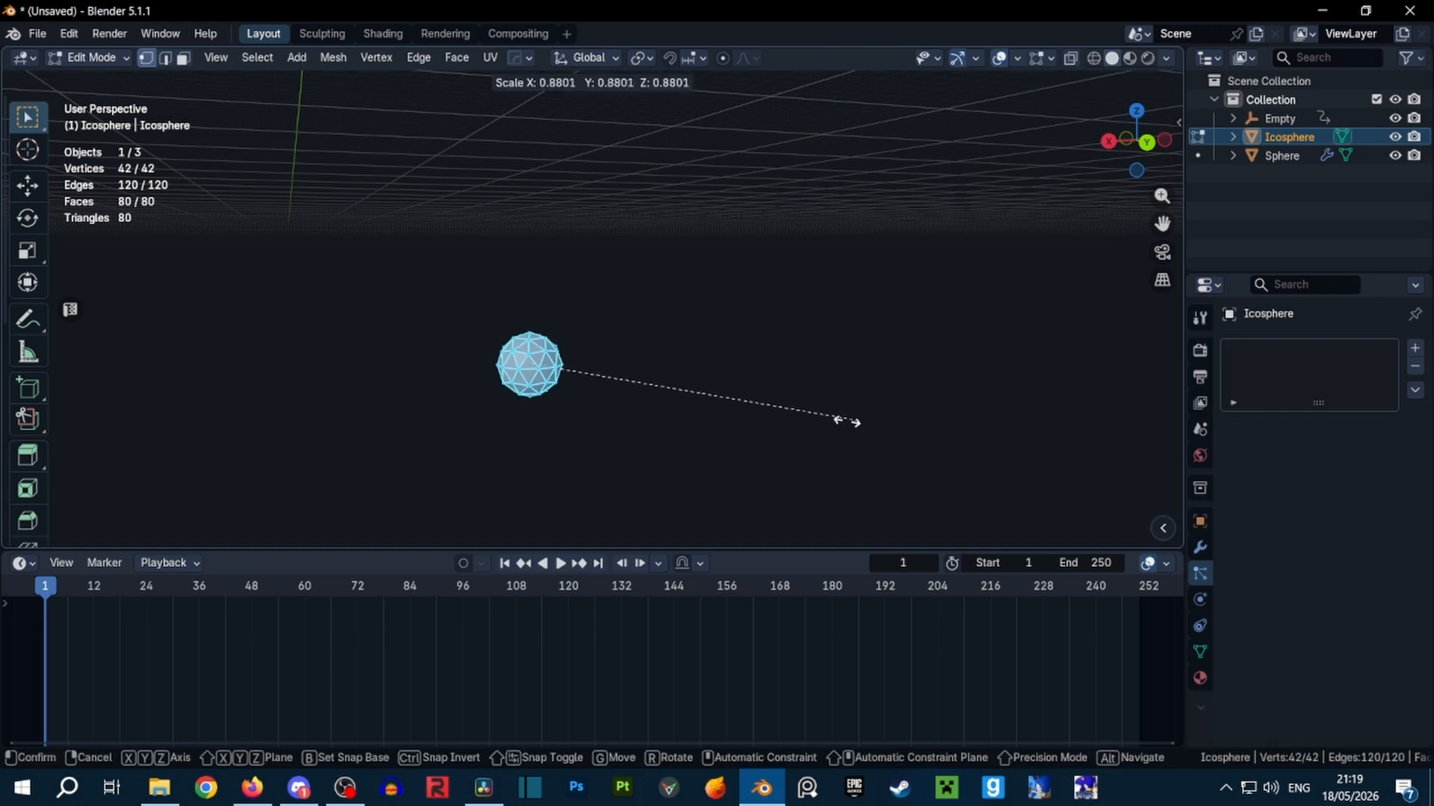
click(759, 419)
key(Tab)
scroll(650, 400, up, 3)
scroll(775, 445, up, 1)
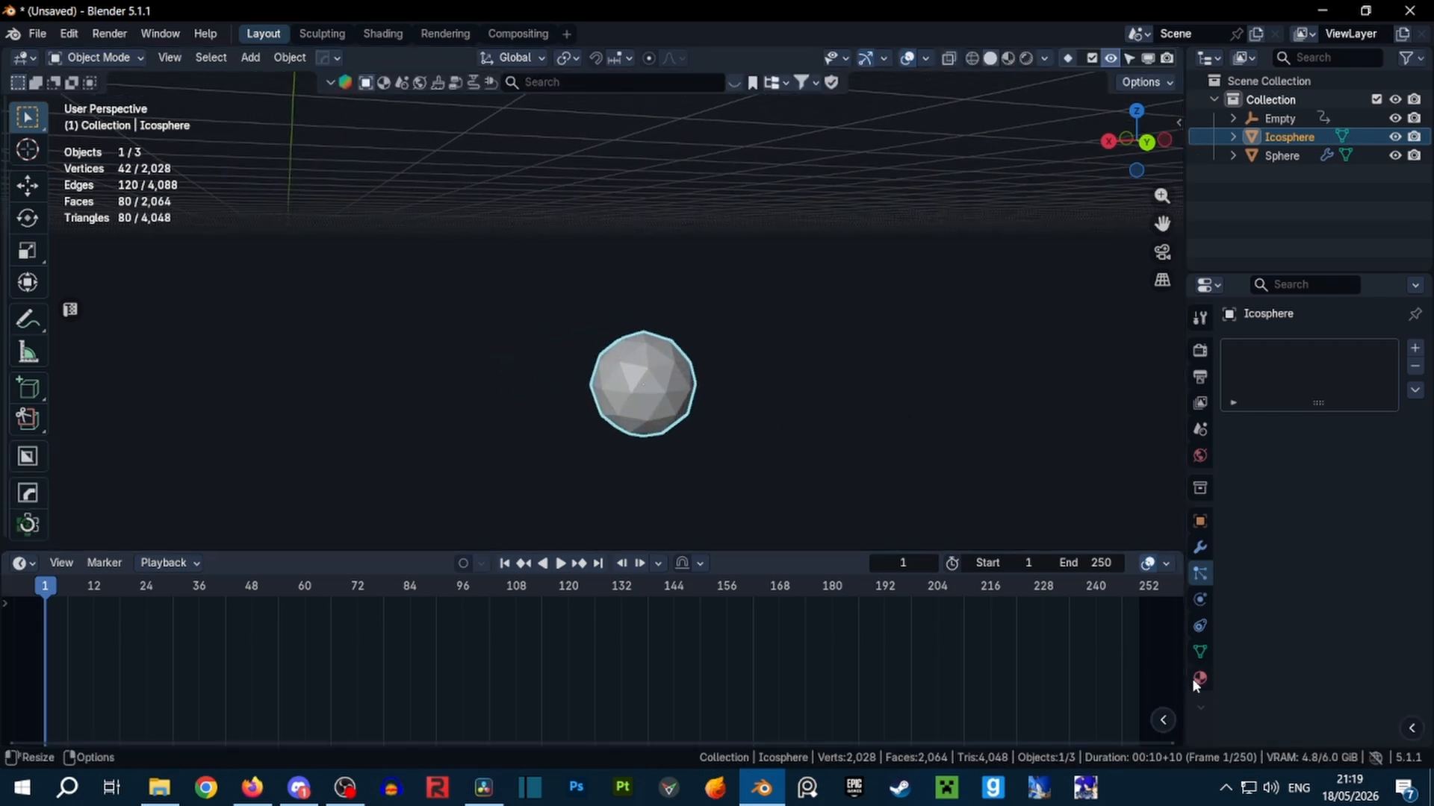
Create a new material on the ico sphere and name it Glow Particle
click(1200, 678)
click(1344, 424)
double_click(1288, 352)
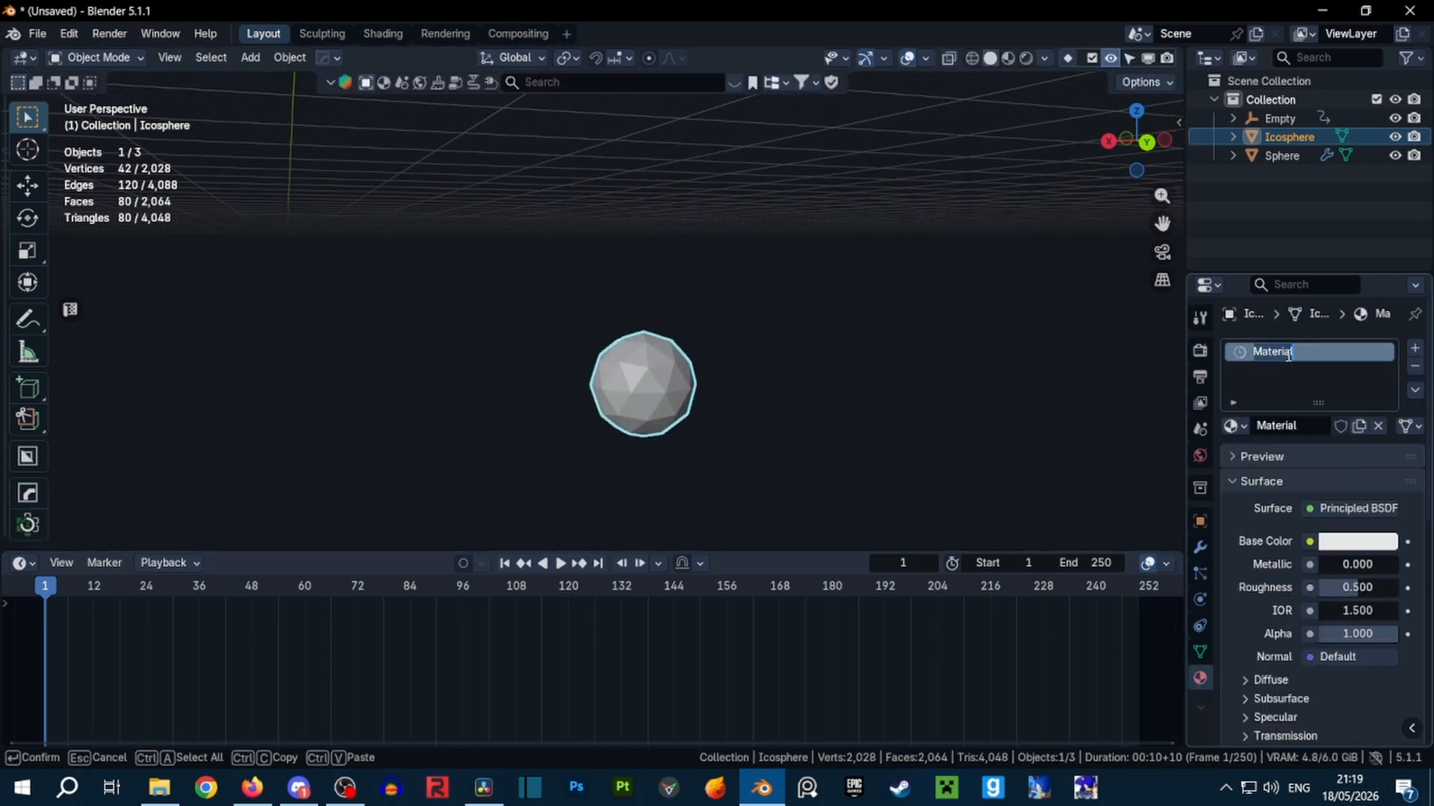
text(Glow)
key(Return)
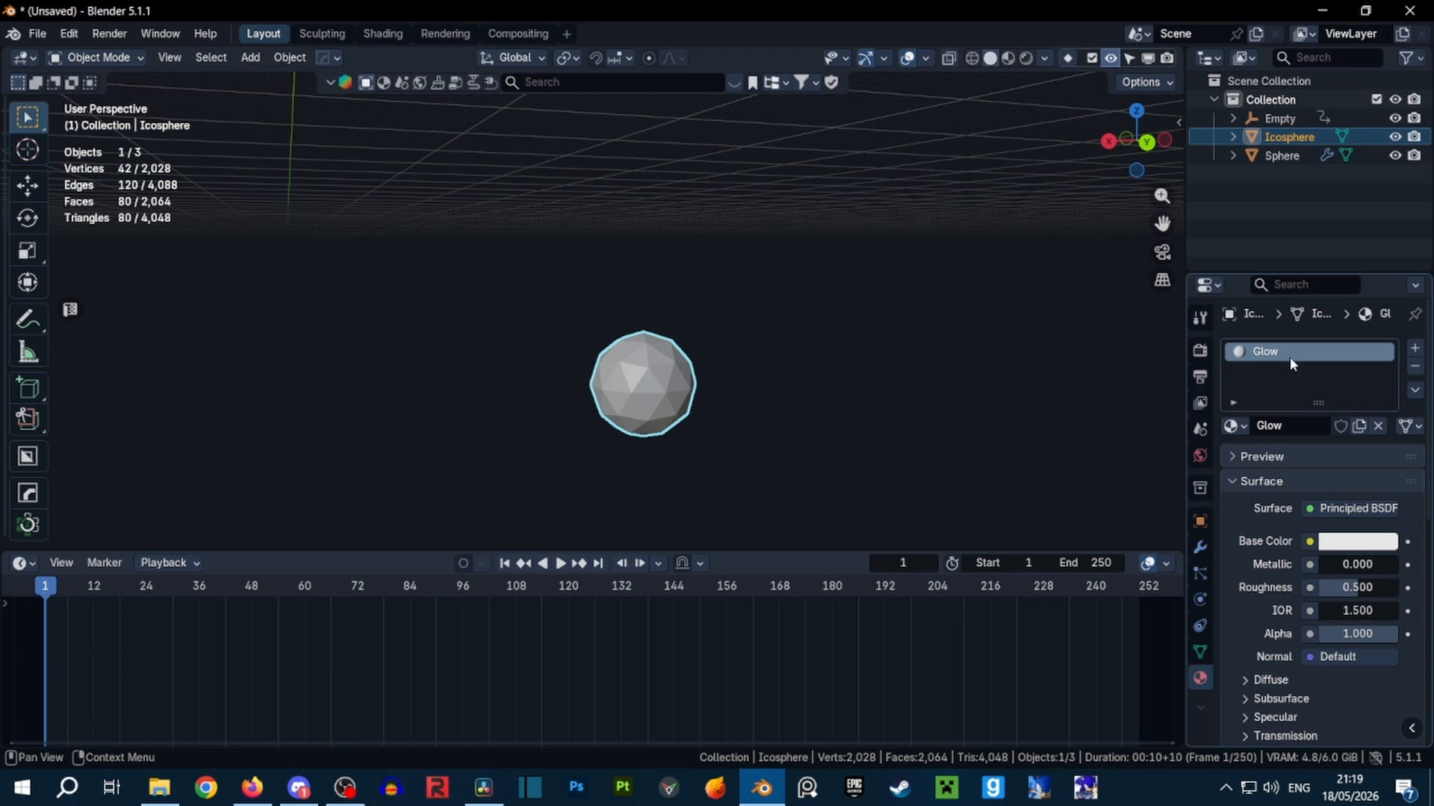
double_click(1276, 358)
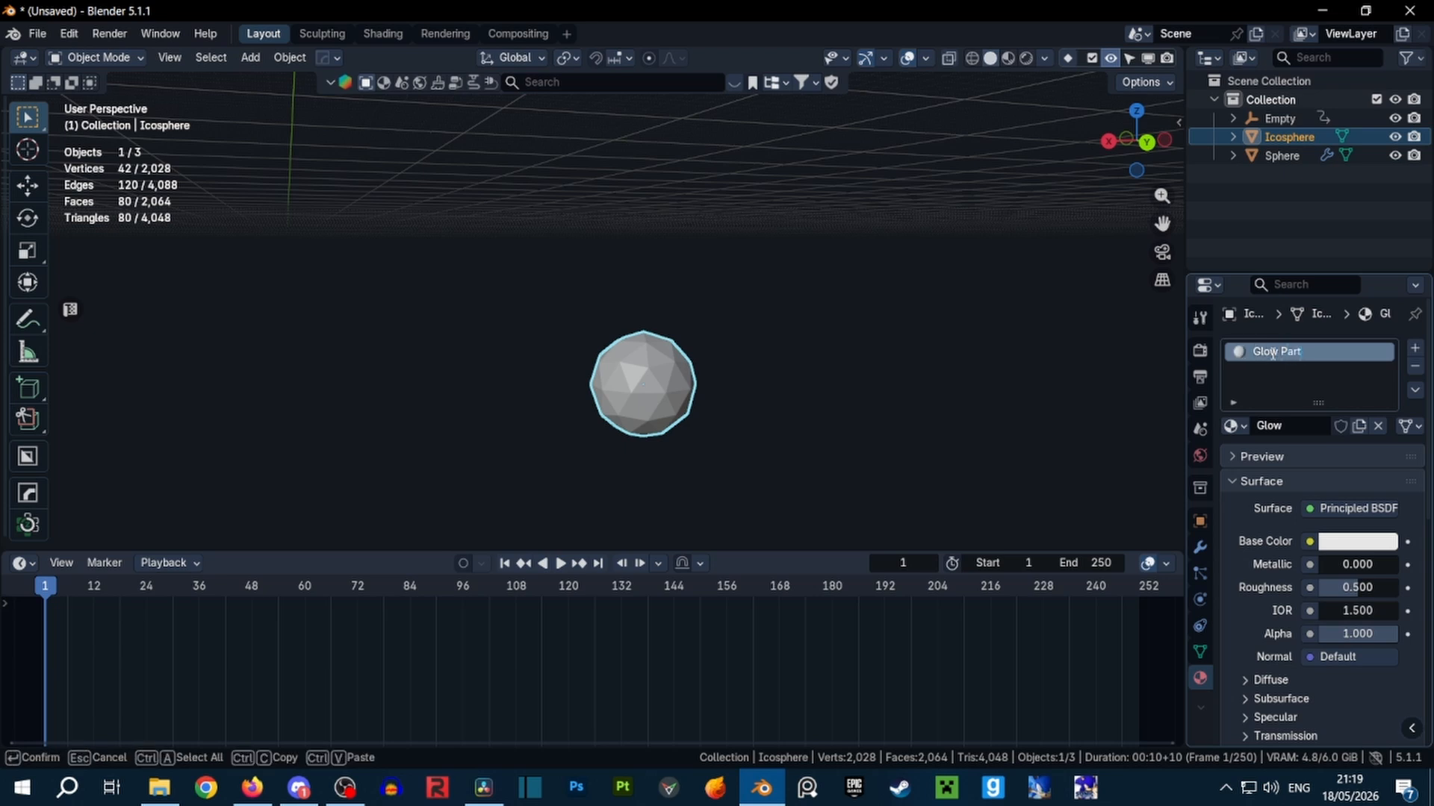
key(Return)
Change the Glow Particle surface shader to Emission with a strength of 150
click(1351, 508)
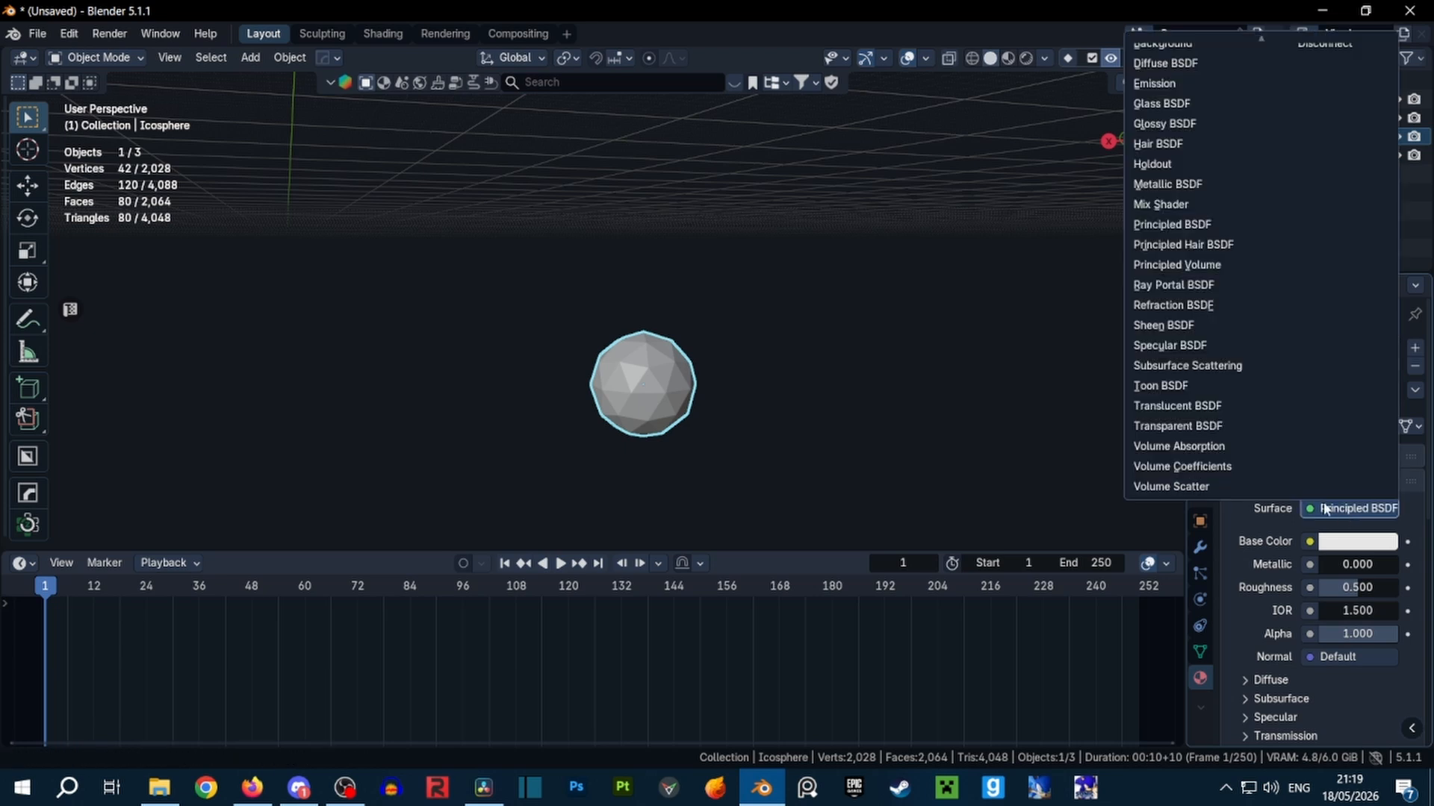
click(1156, 82)
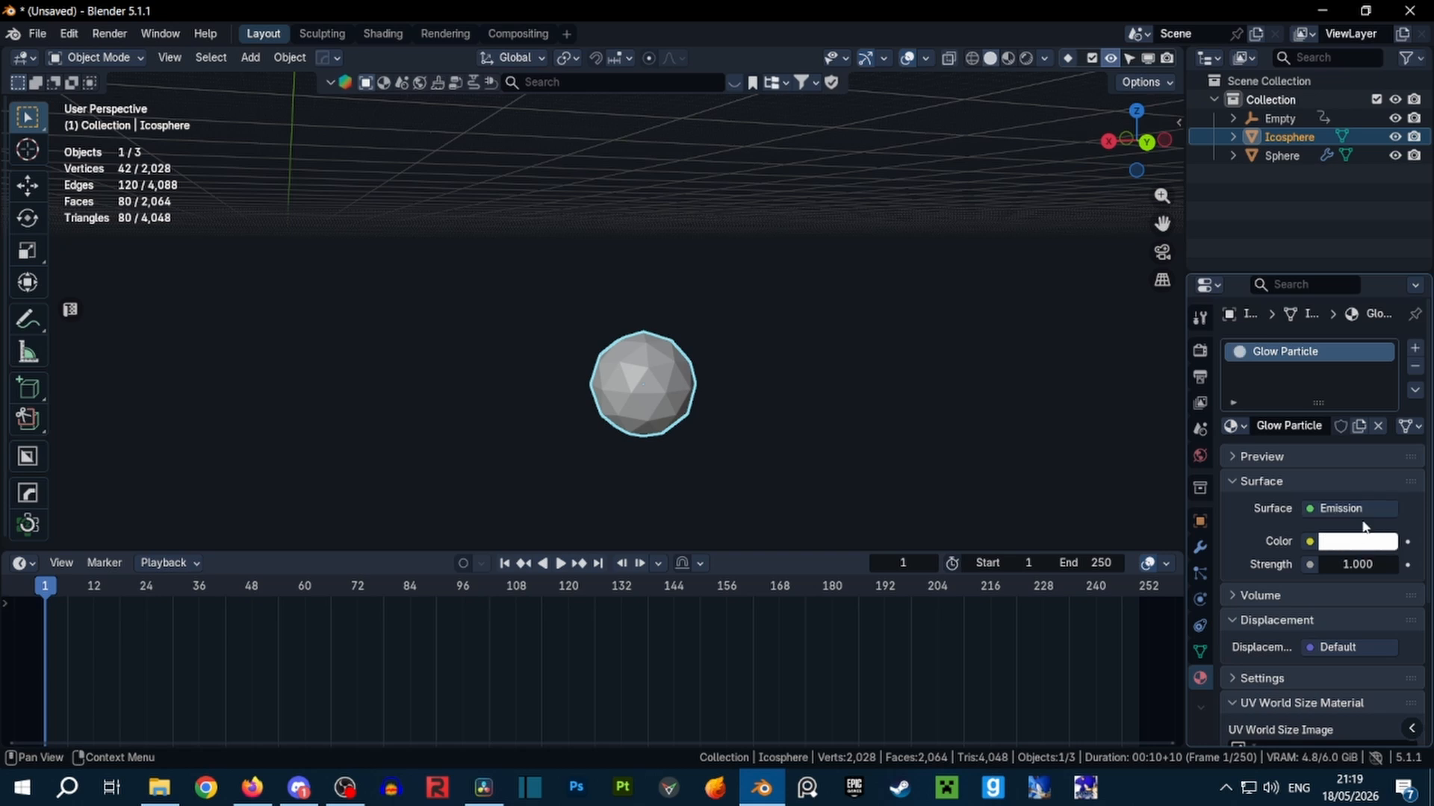
click(1361, 565)
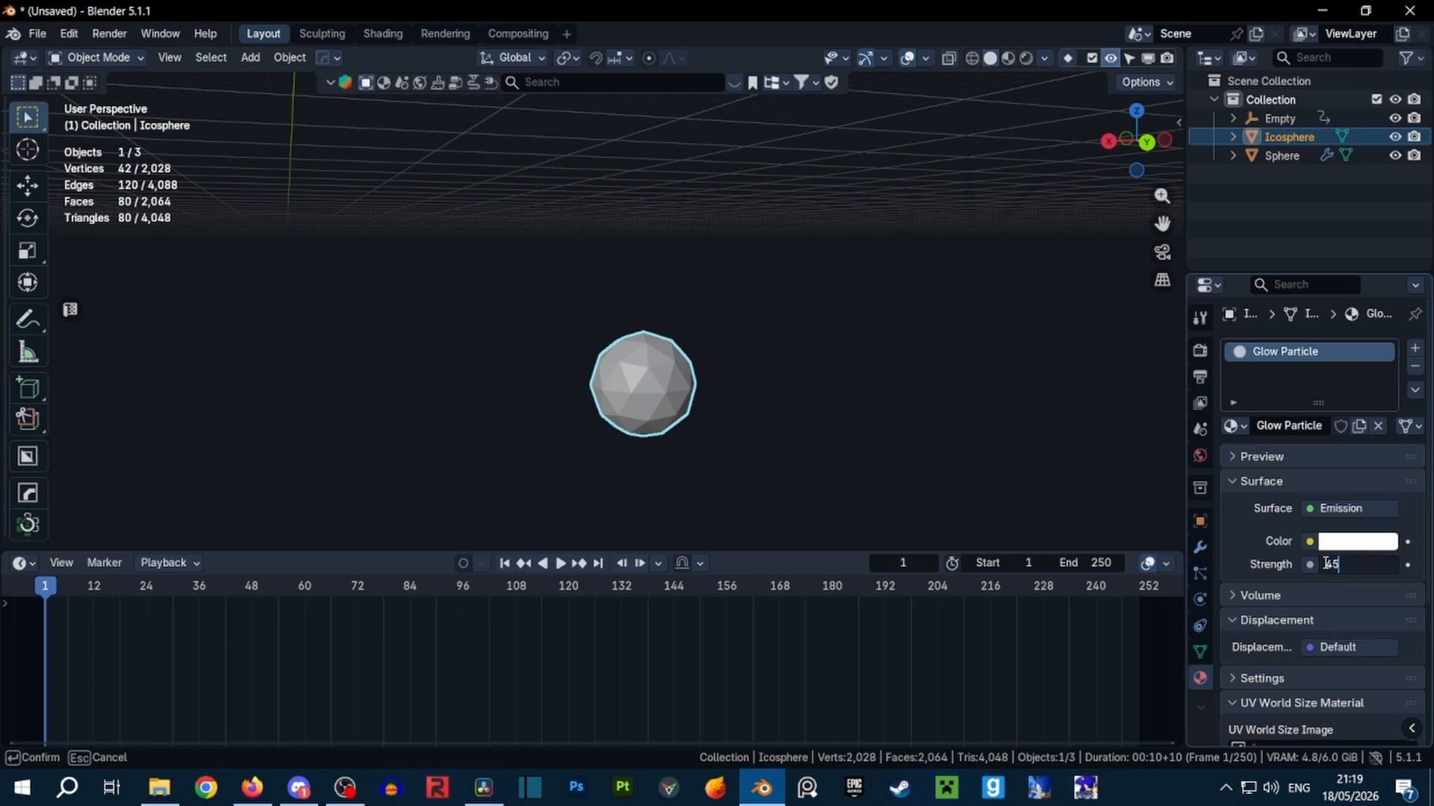
text(150)
key(Return)
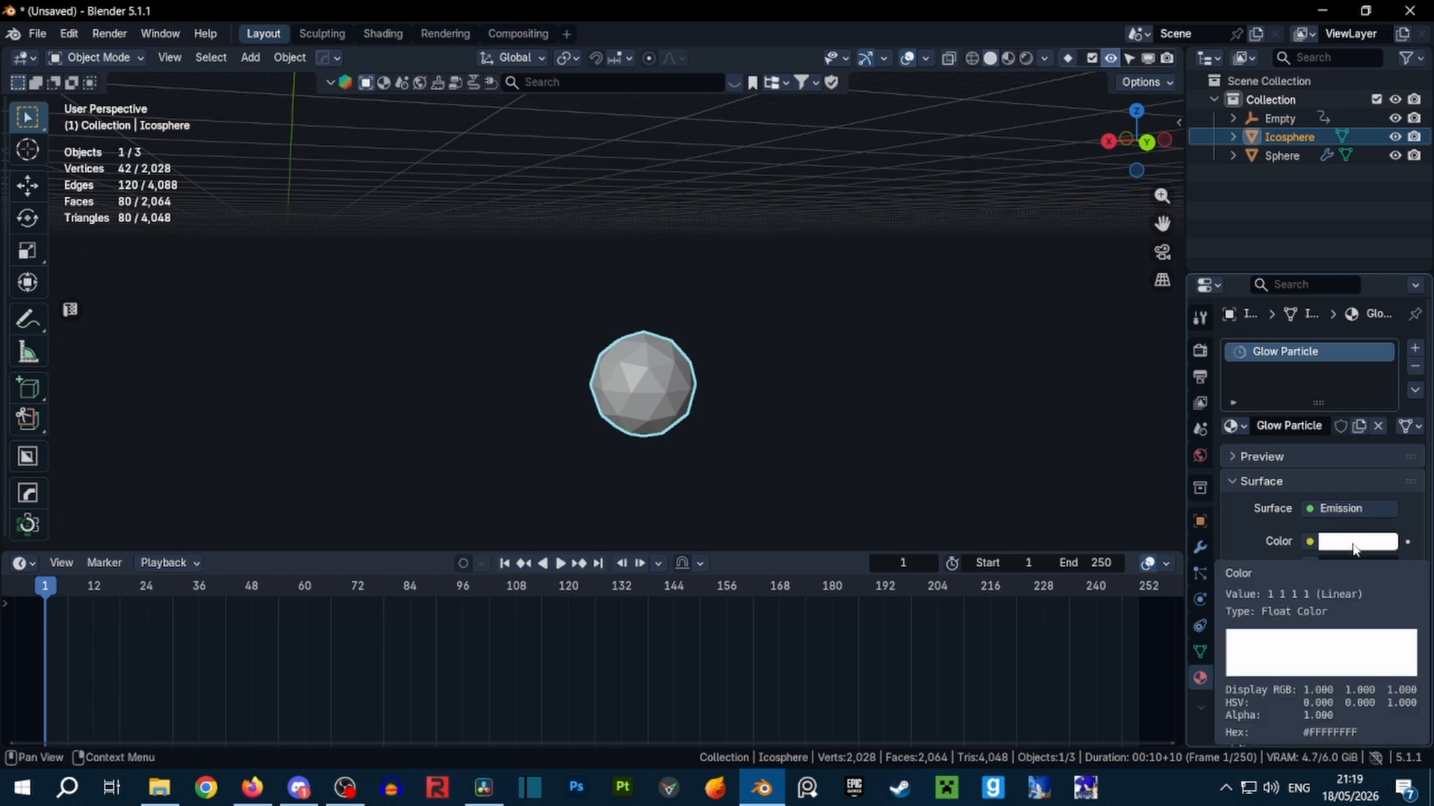
Set the Glow Particle emission color to bright blue (#008CFFFF) and shade the ico sphere smooth
click(1354, 543)
click(1337, 244)
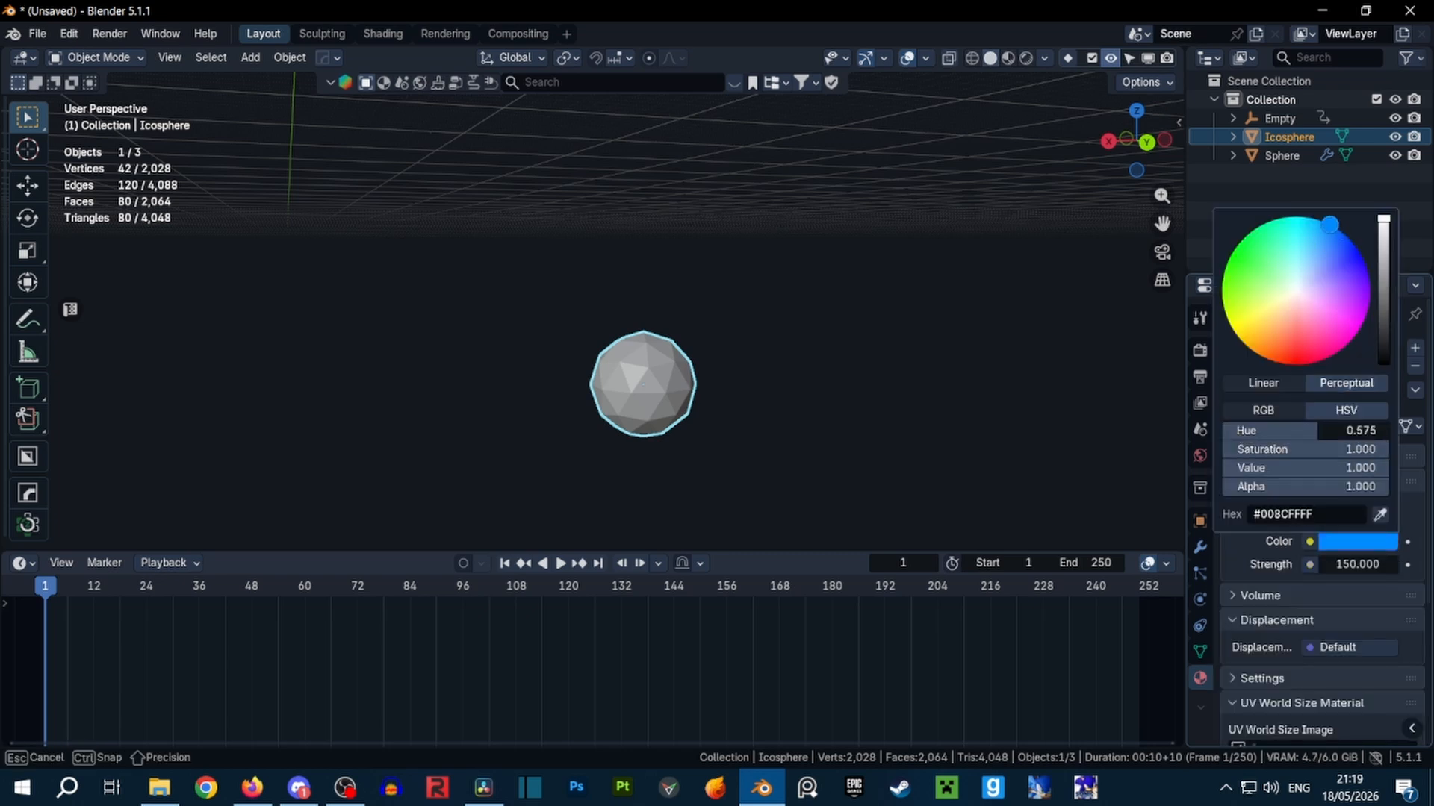
right_click(658, 323)
click(657, 323)
Select the displaced sphere and set its Aura particle system to render as Object
scroll(847, 429, down, 4)
scroll(847, 403, down, 5)
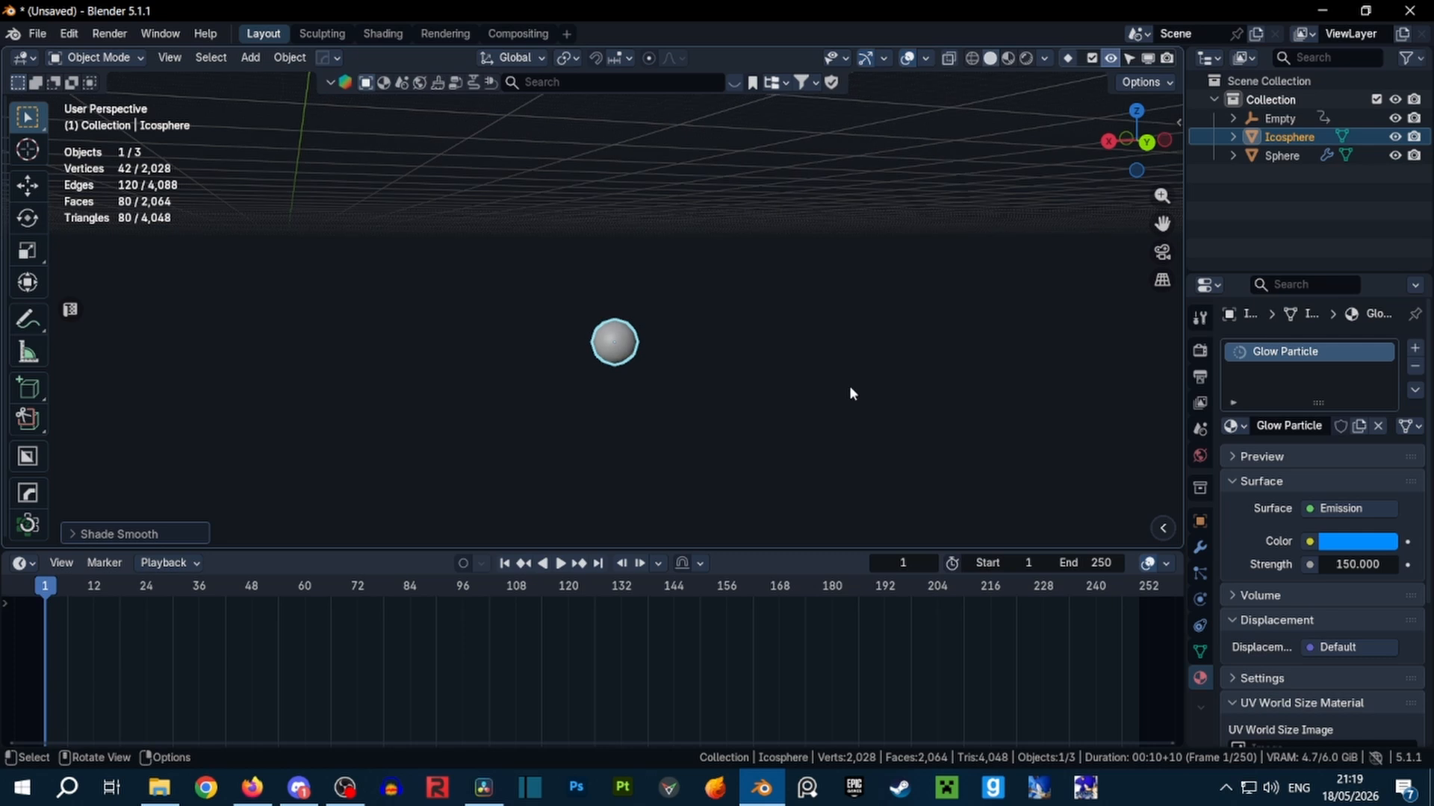
middle_drag(844, 364, 696, 257)
click(612, 183)
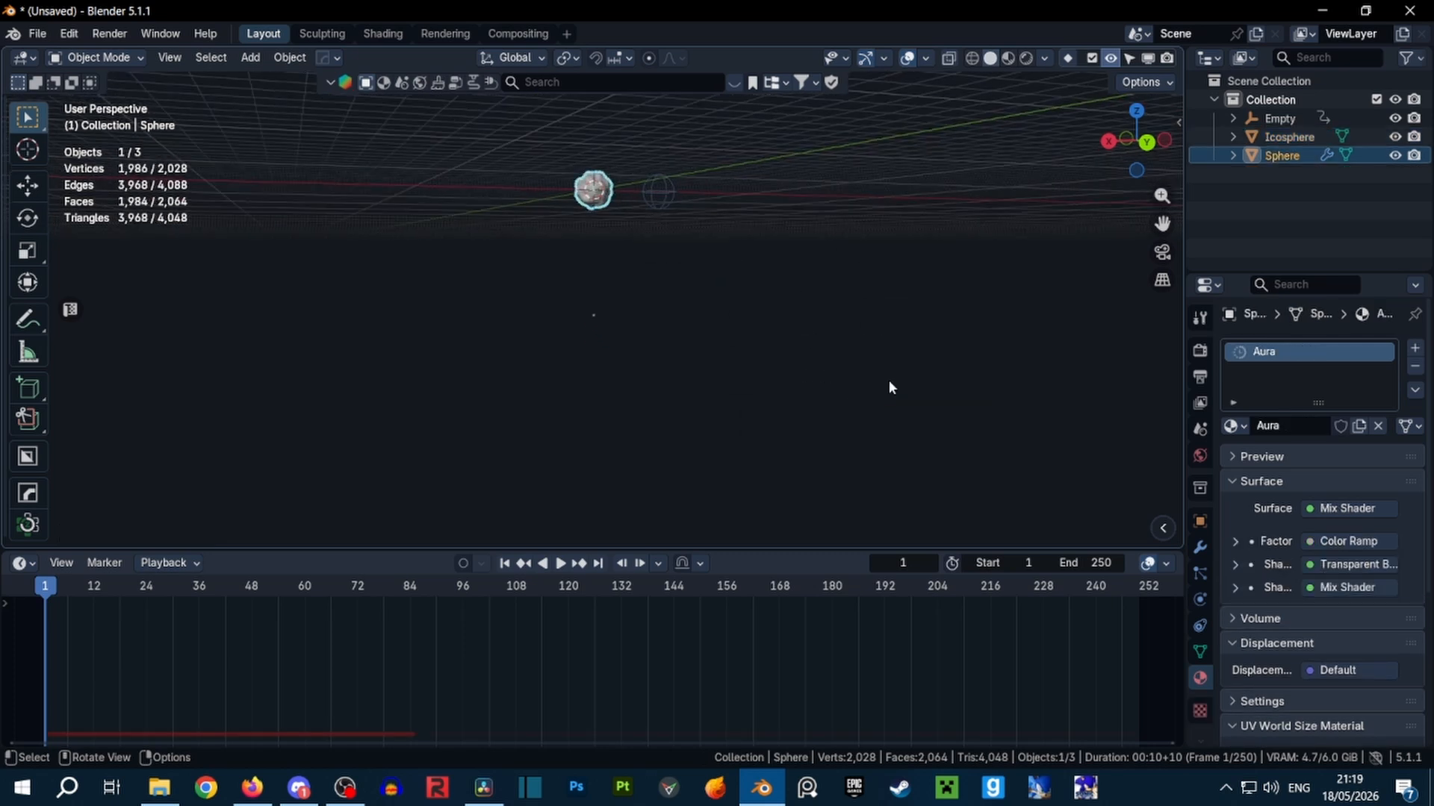
key(KP_Decimal)
click(1200, 548)
click(1200, 574)
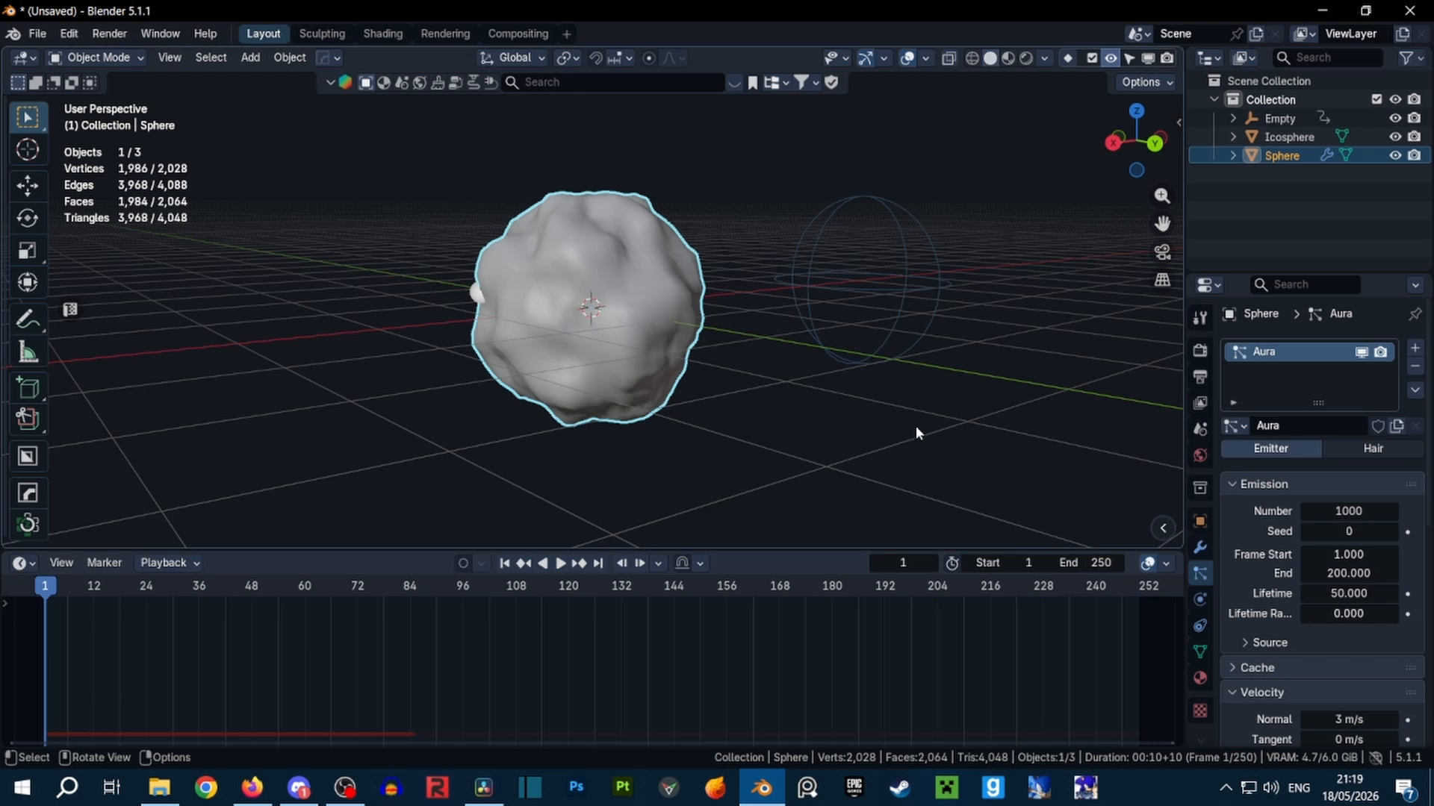
scroll(916, 426, up, 1)
scroll(1284, 564, down, 8)
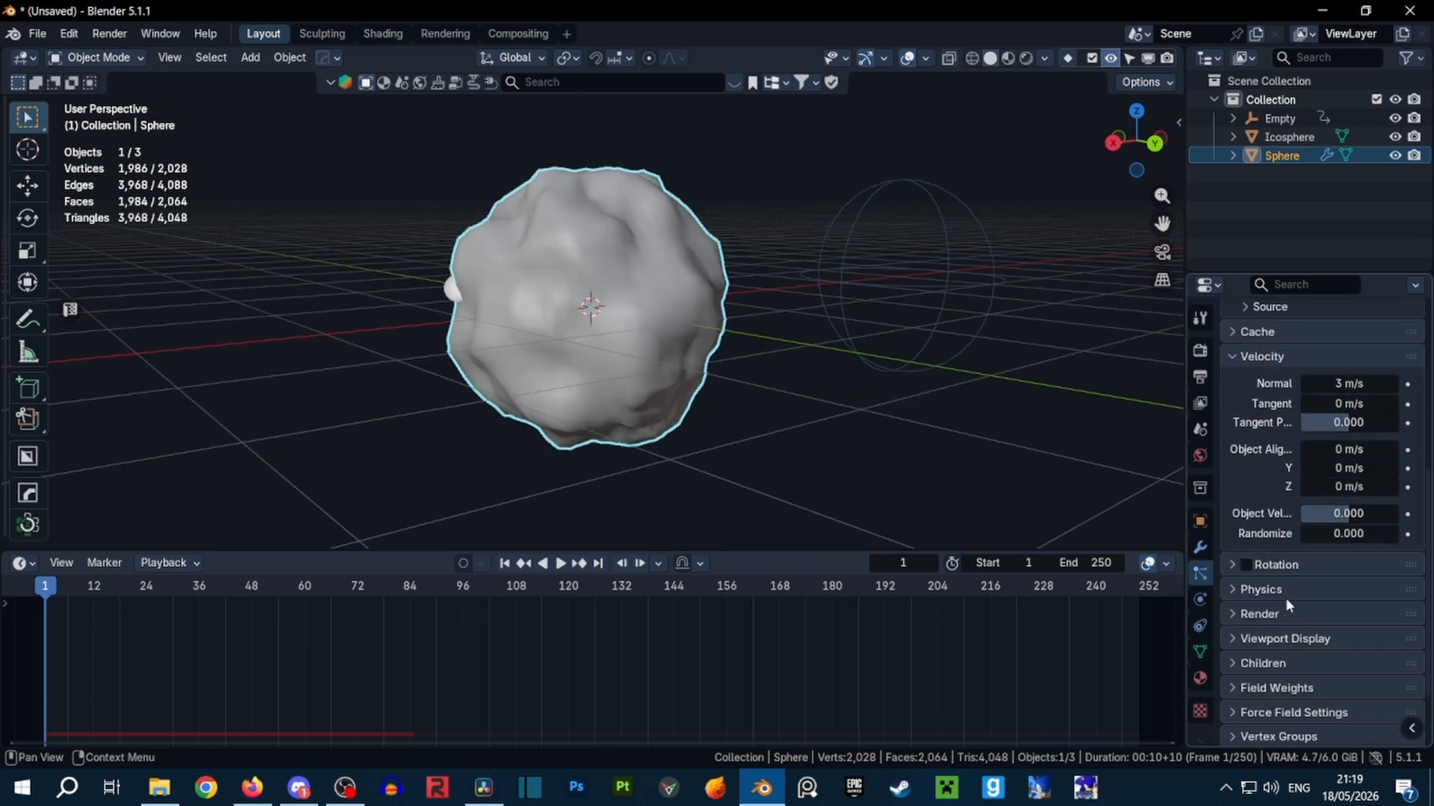
click(1275, 614)
scroll(1283, 606, down, 3)
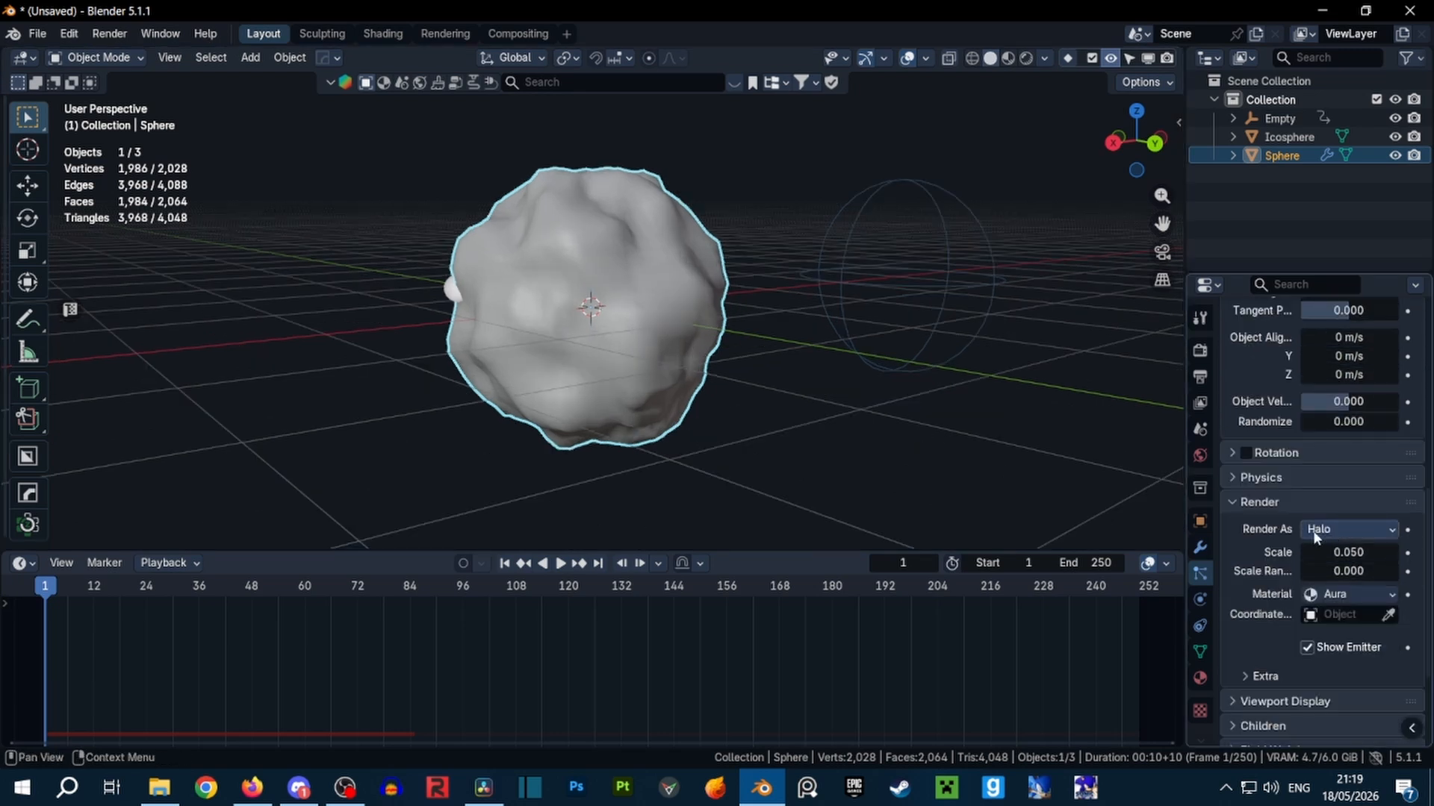
click(1318, 531)
click(1327, 632)
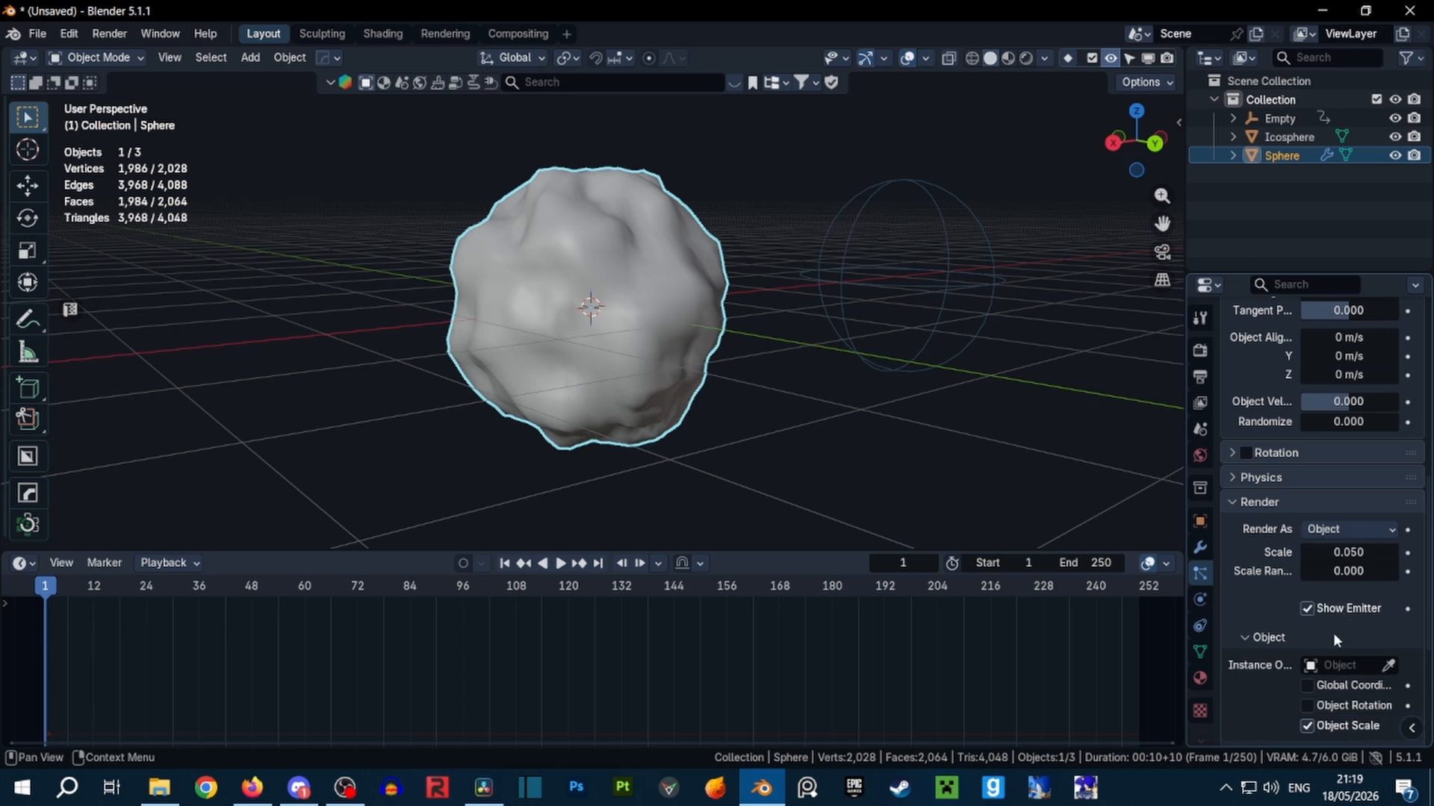
Rename the ico sphere as Particle and return to the displaced sphere's particle render settings
scroll(1333, 634, down, 2)
double_click(1305, 134)
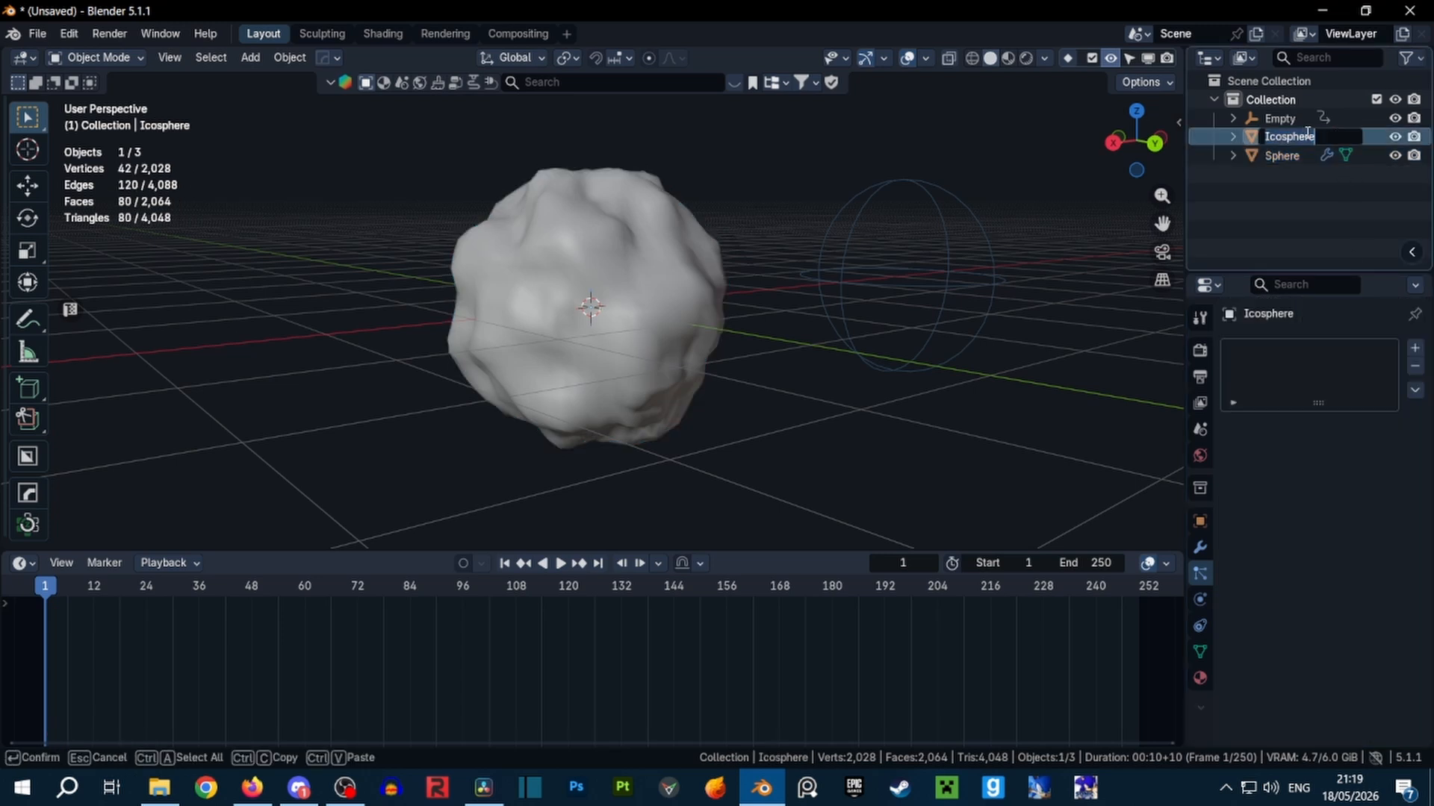
text(Particle)
key(Return)
click(1287, 157)
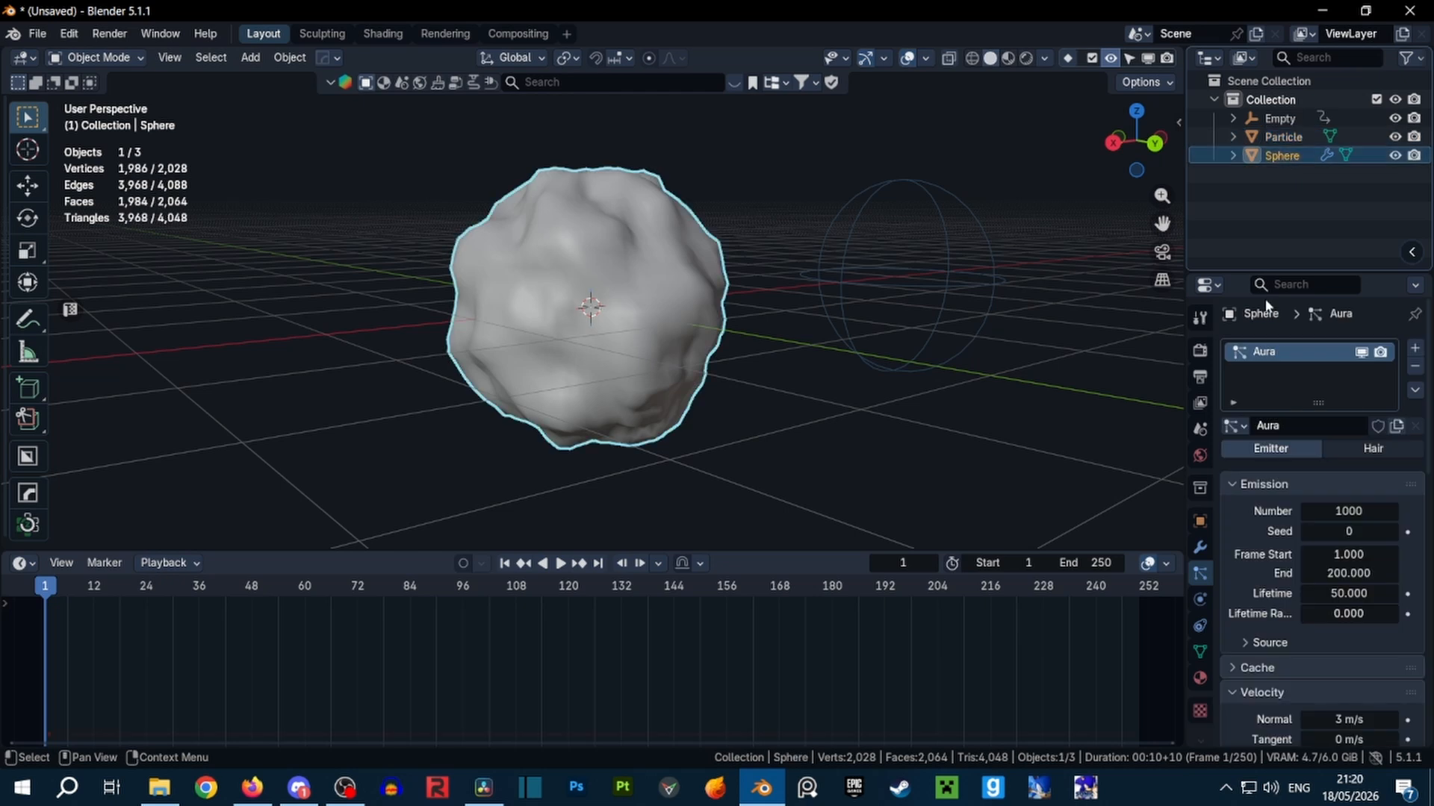
scroll(1247, 605, down, 15)
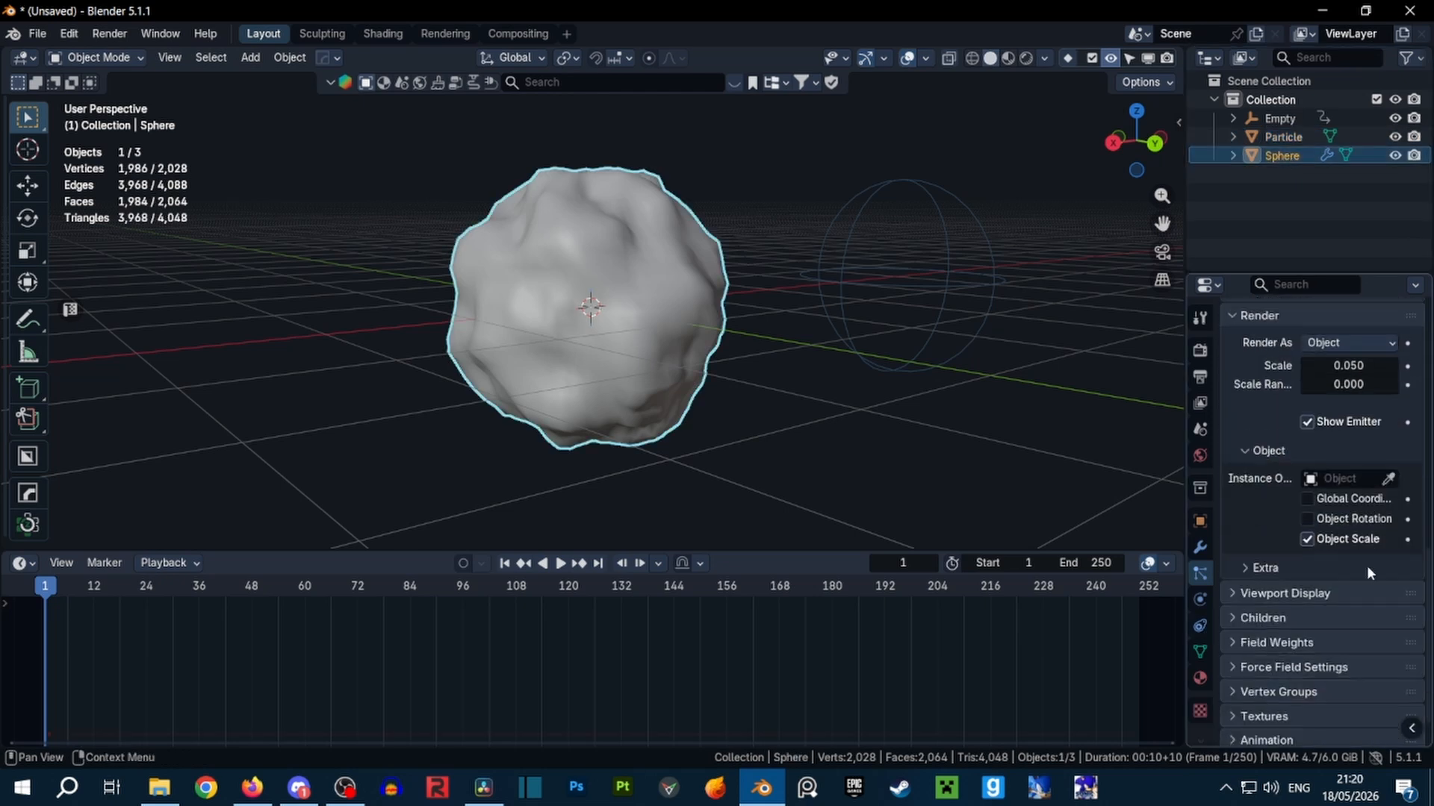
Try the Sphere as the Aura particles' instance object, play the animation briefly, and return to the first frame
click(1347, 478)
click(1228, 547)
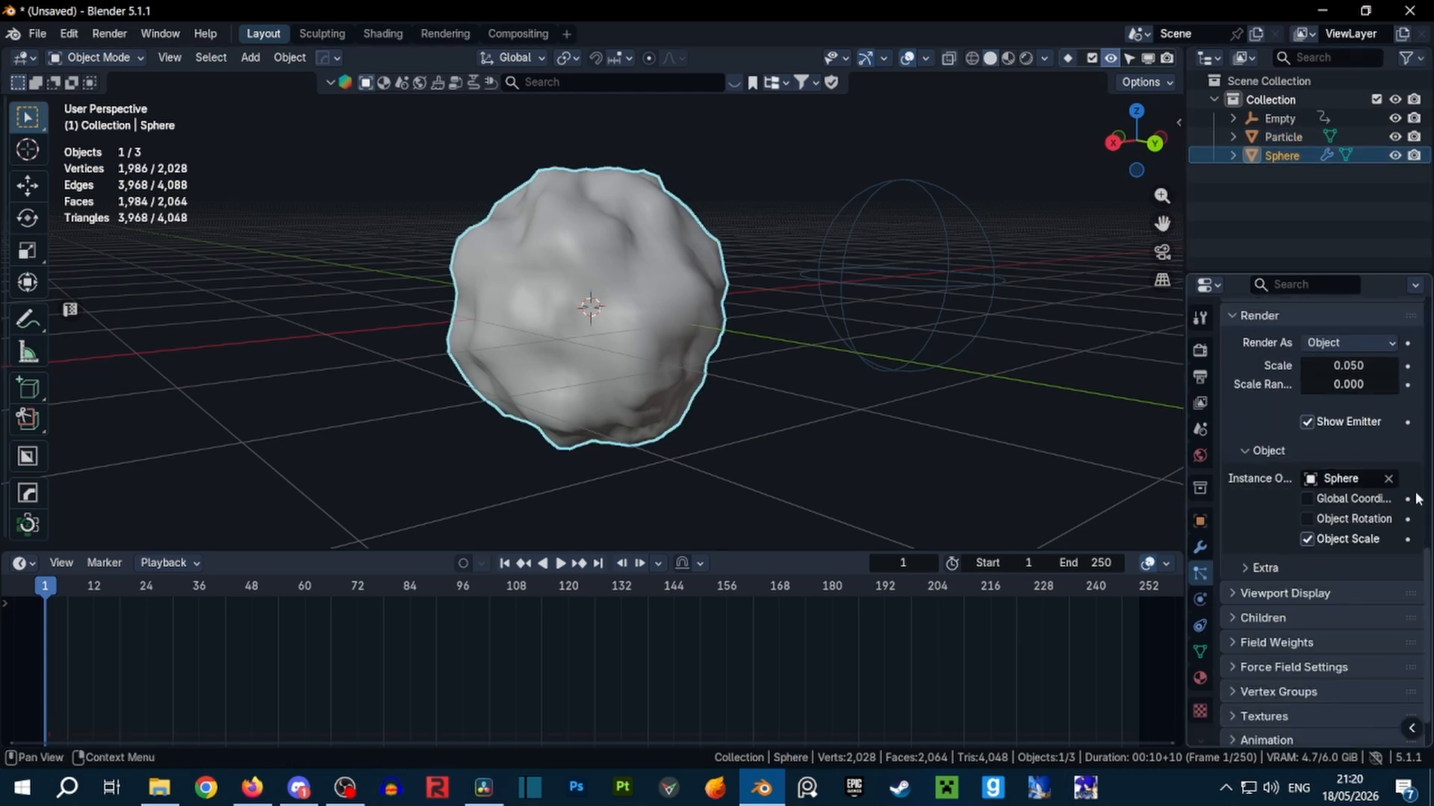
key(space)
key(space)
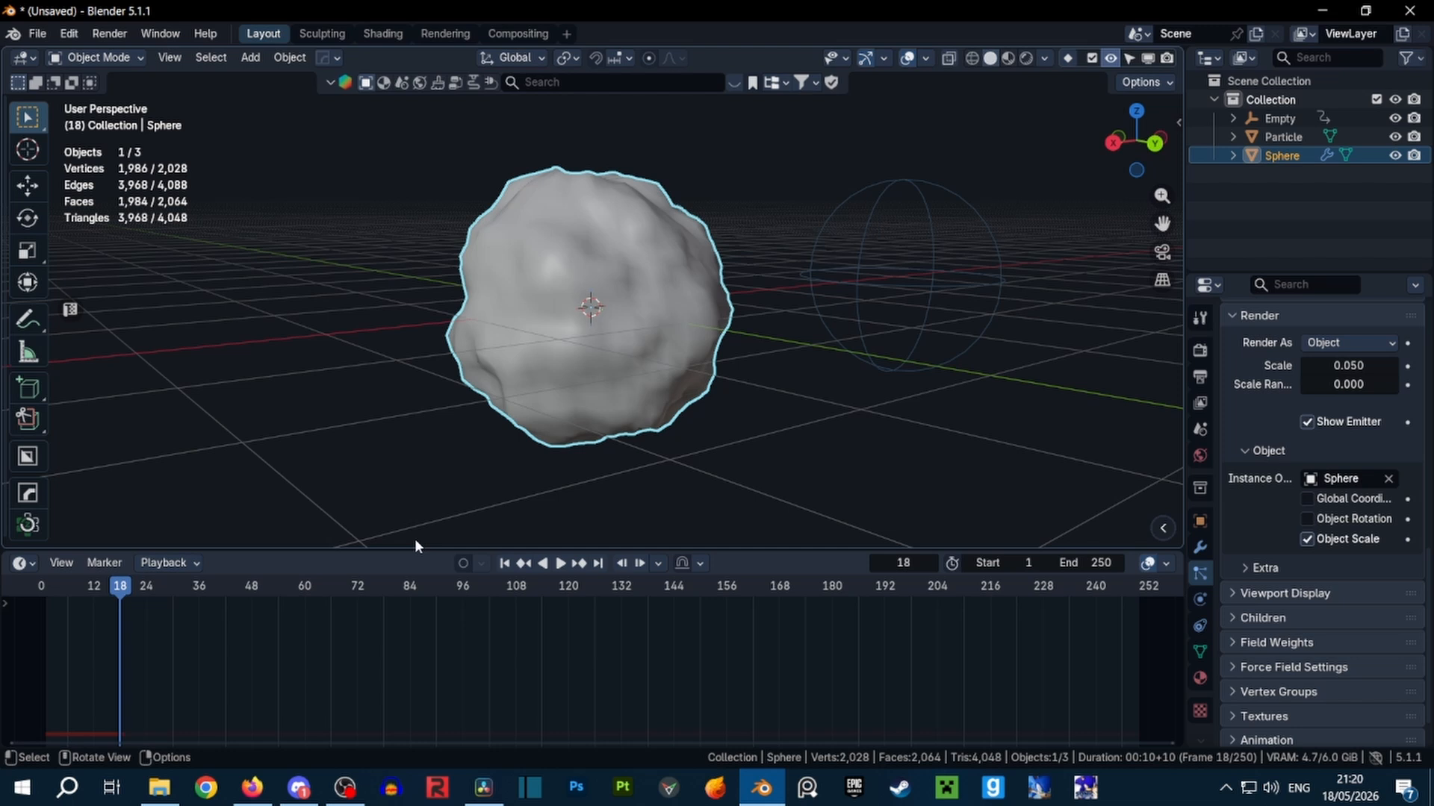
click(504, 564)
Set Particle as the instance object of the sphere's Aura particles and play the animation
click(1344, 479)
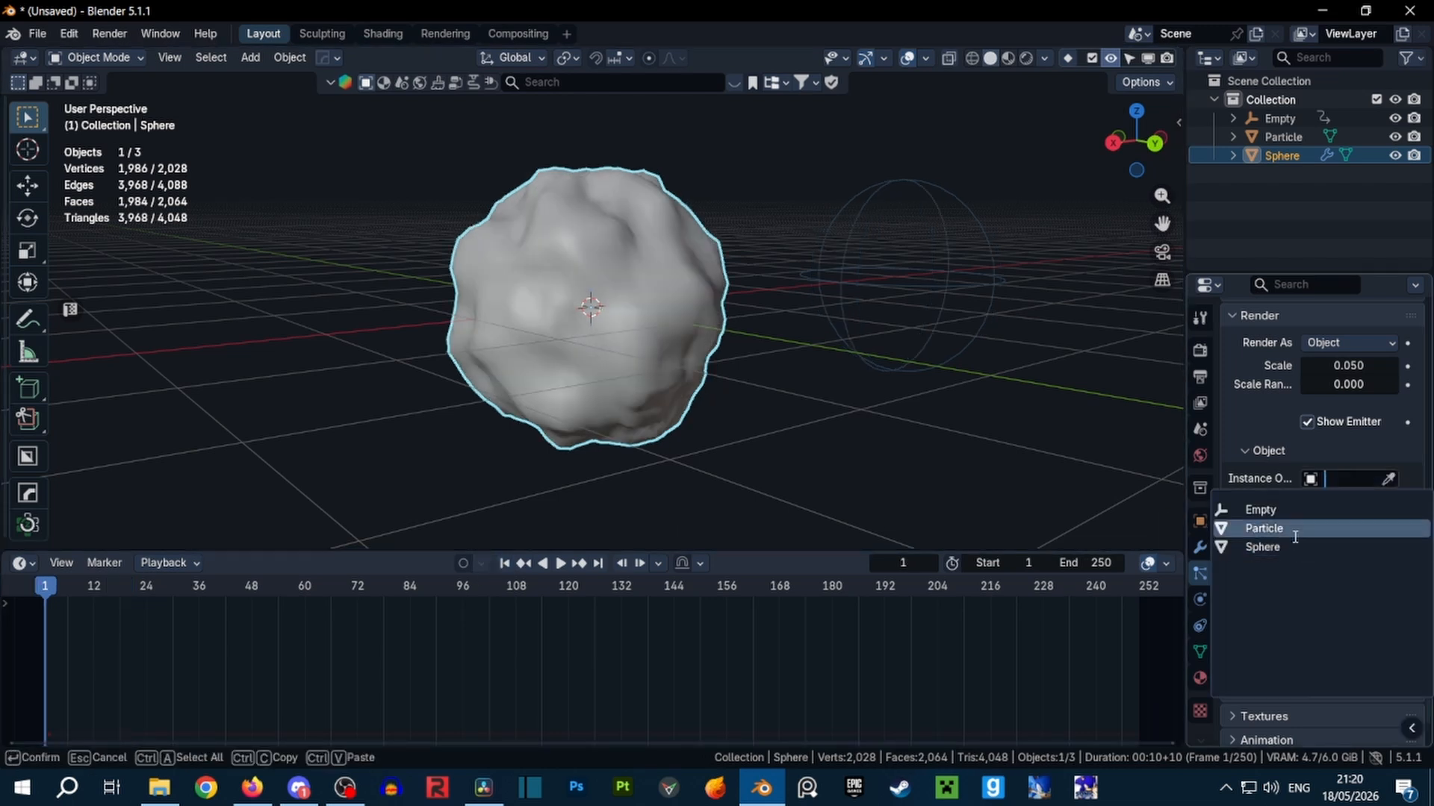
click(1269, 528)
key(space)
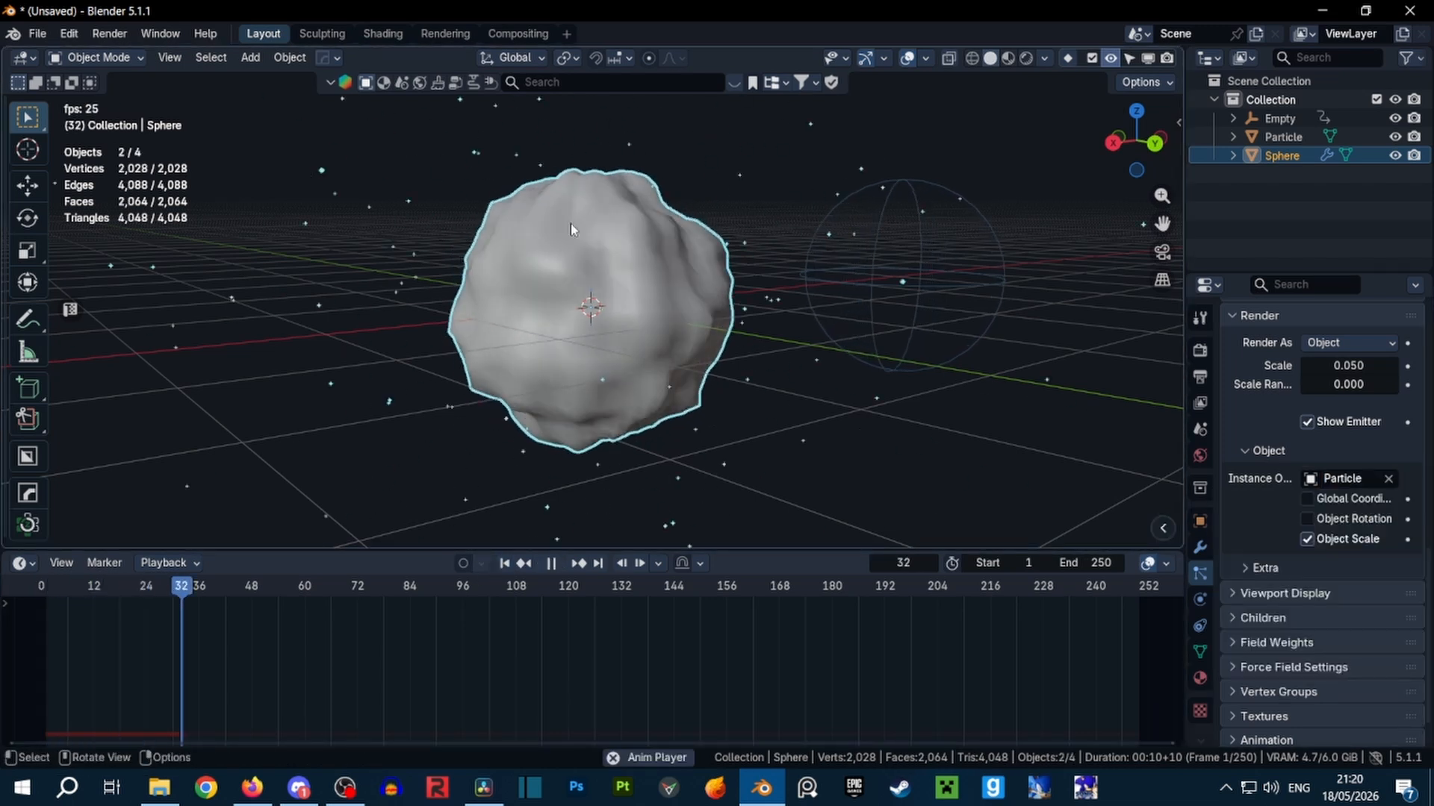
Hide the viewport overlays and preview the glowing sphere and its particles in rendered shading
click(909, 58)
key(space)
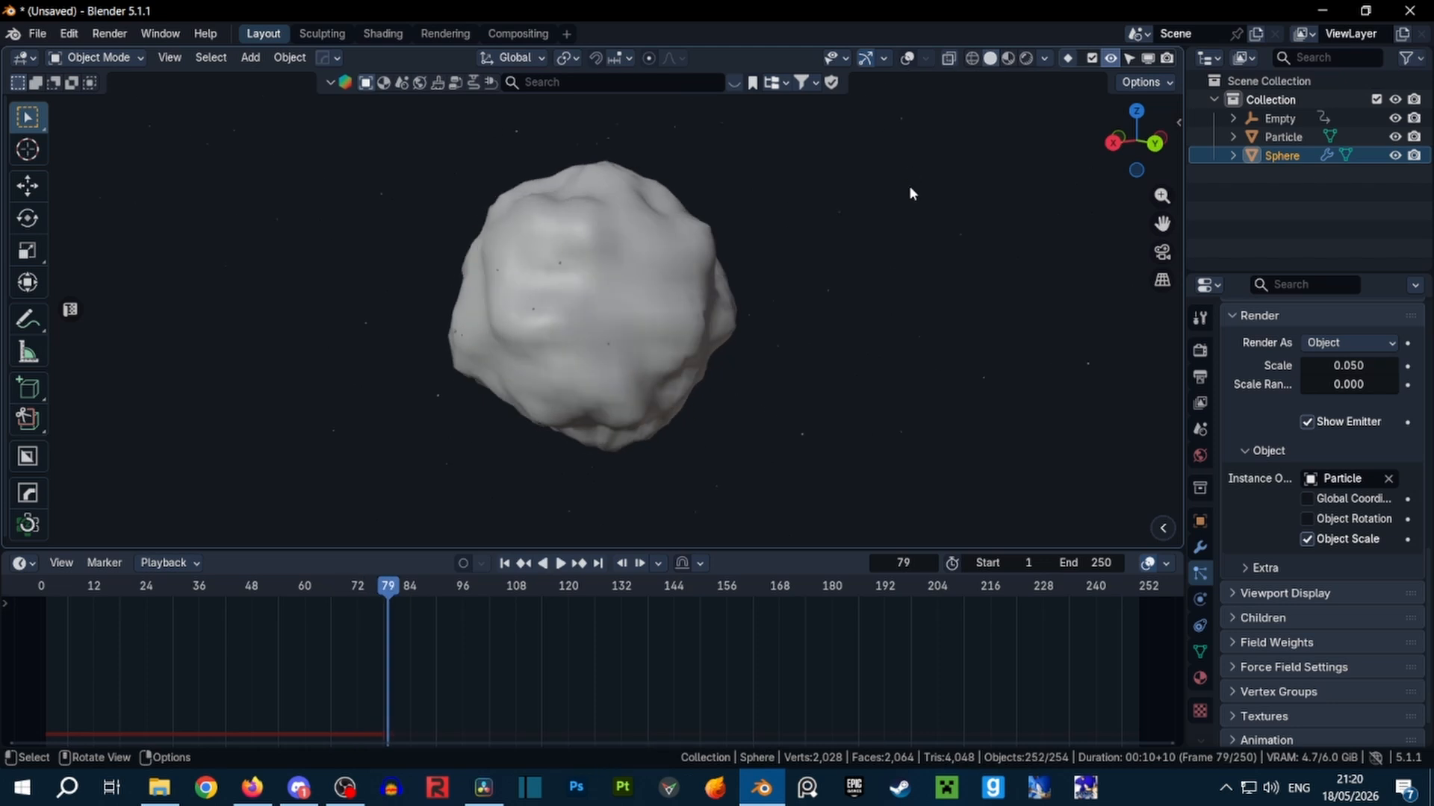
scroll(808, 417, down, 2)
key(space)
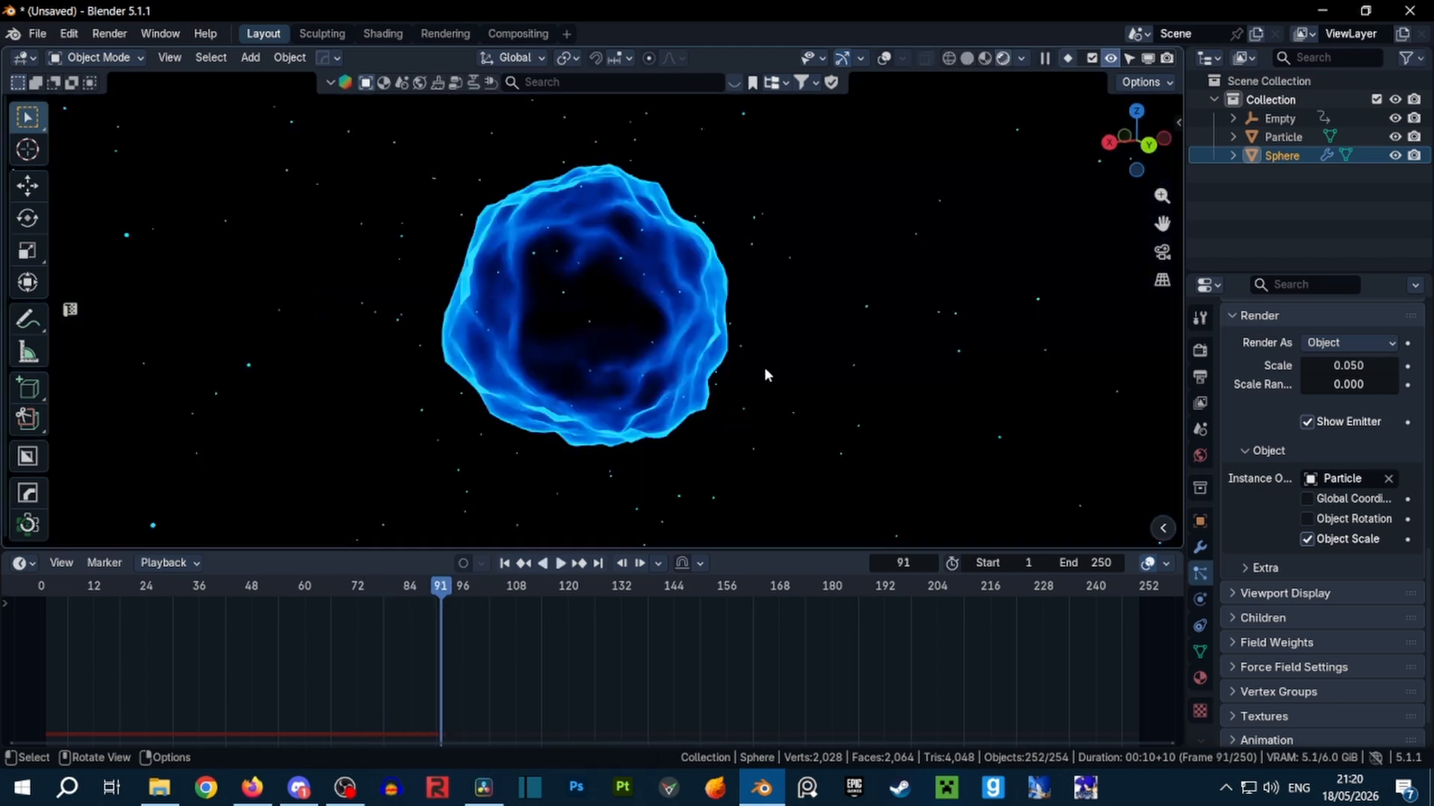
scroll(765, 369, up, 2)
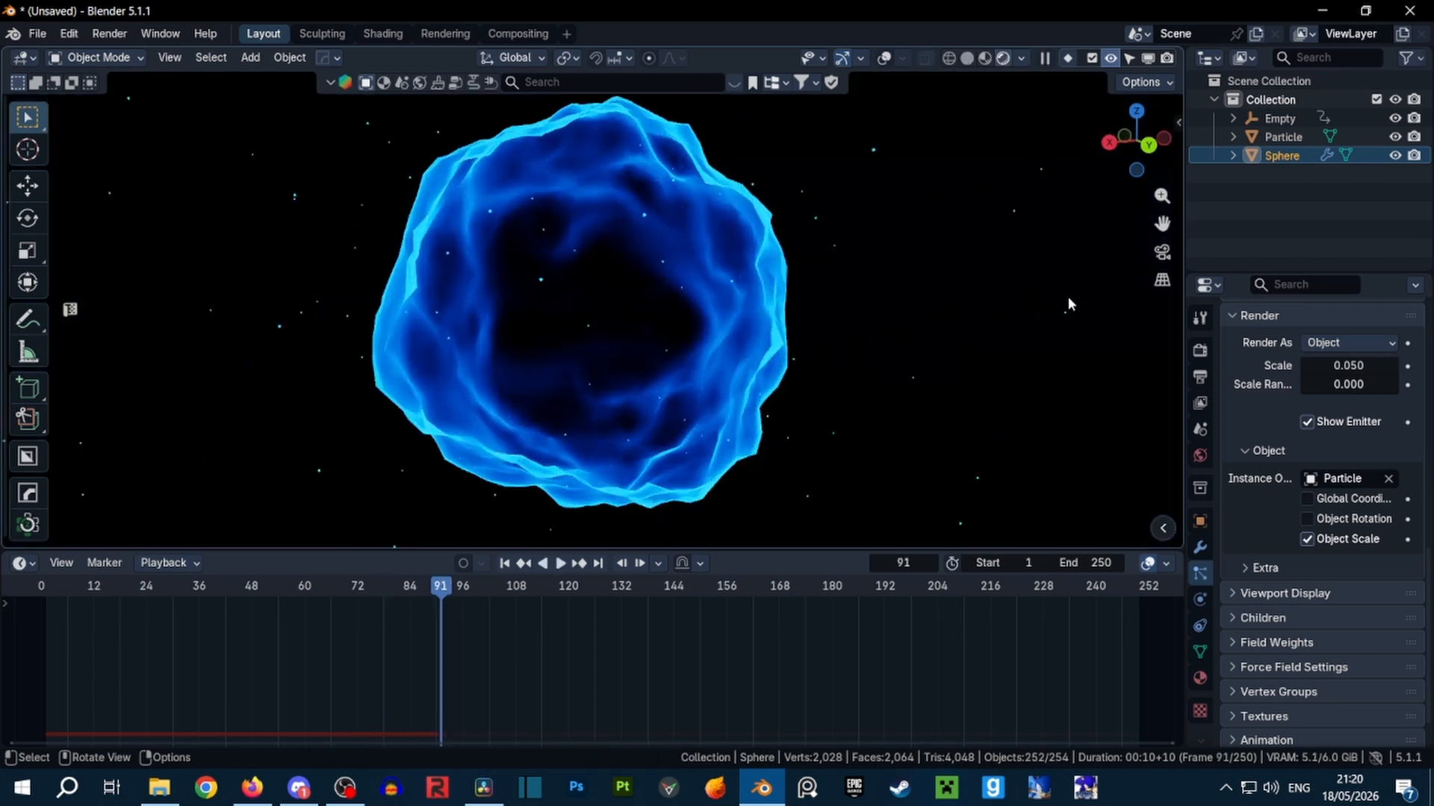
Show the sphere's Aura material in the Shader Editor and copy its Emission color, #014EFFFF
click(1199, 677)
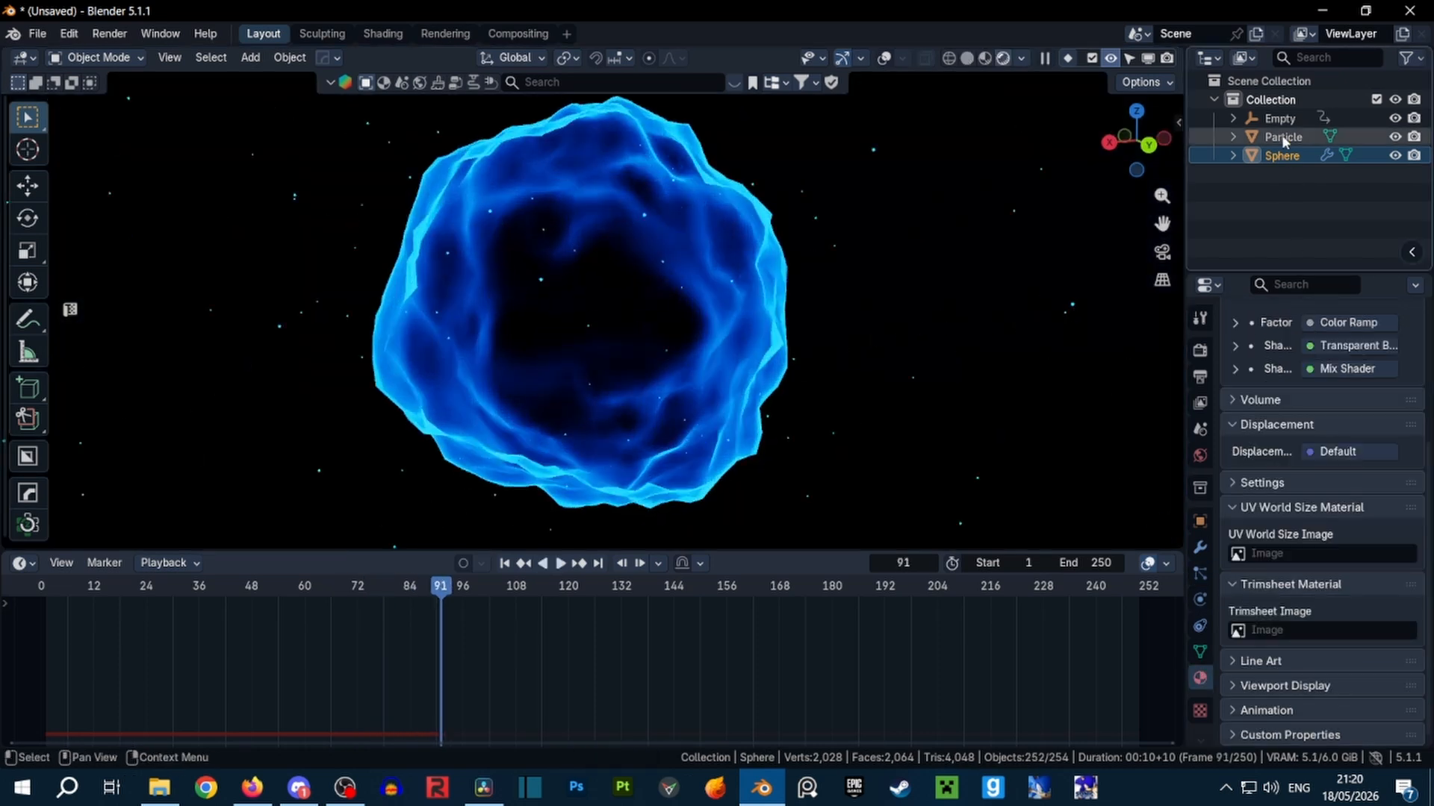
click(1356, 346)
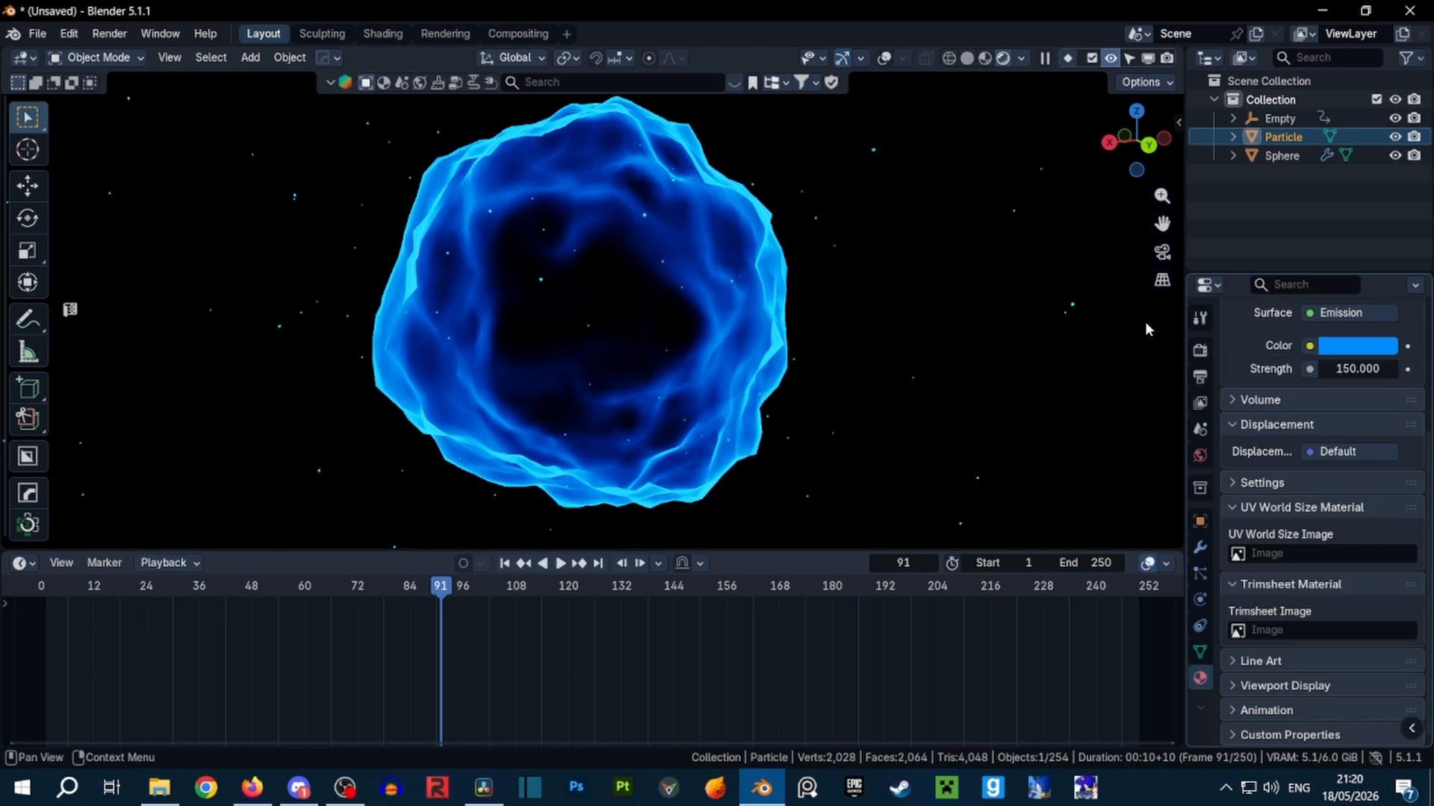
click(1281, 155)
scroll(1334, 512, up, 5)
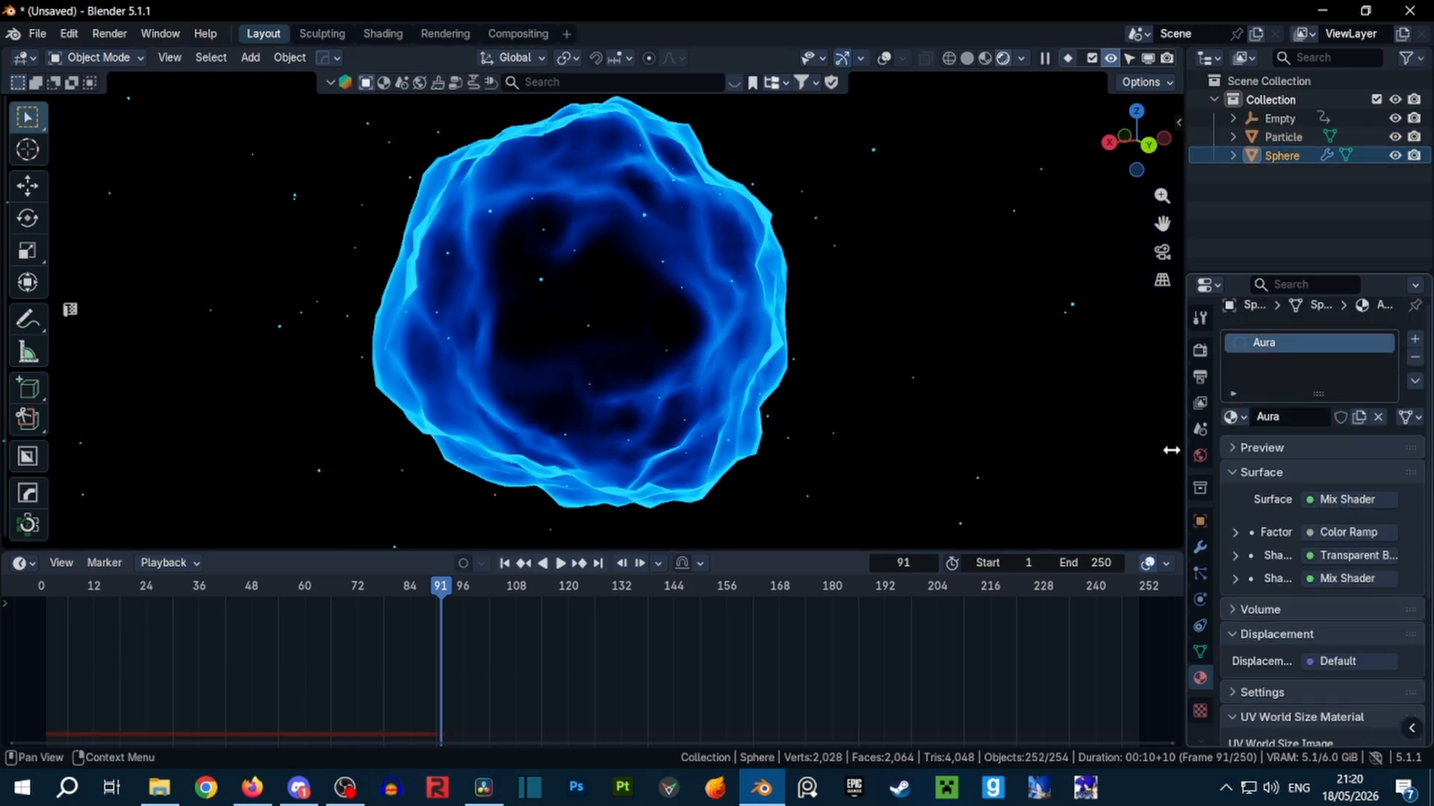
click(21, 563)
click(71, 480)
click(776, 689)
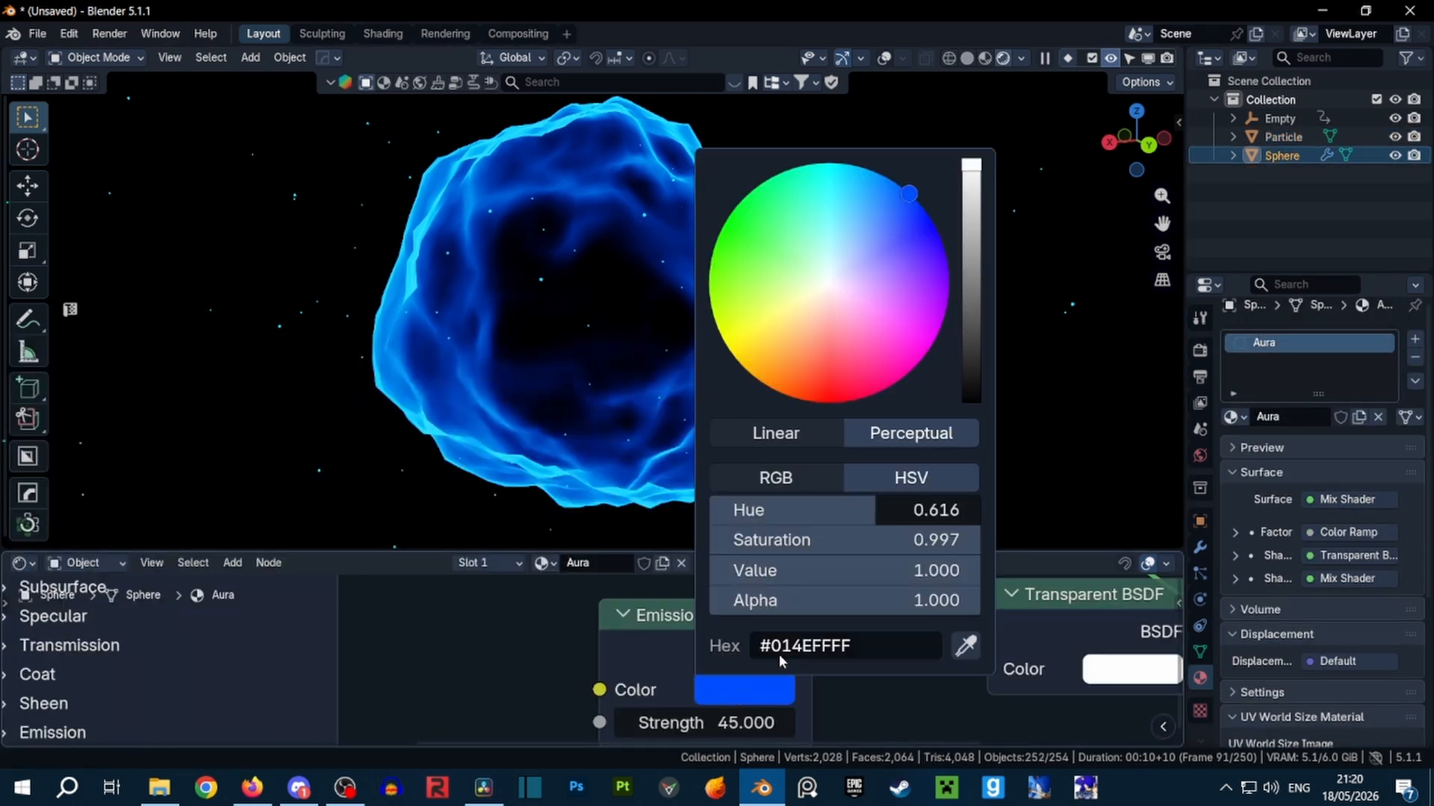
Set the emission color of the Particle object's Glow Particle material to #014EFFFF
click(1312, 138)
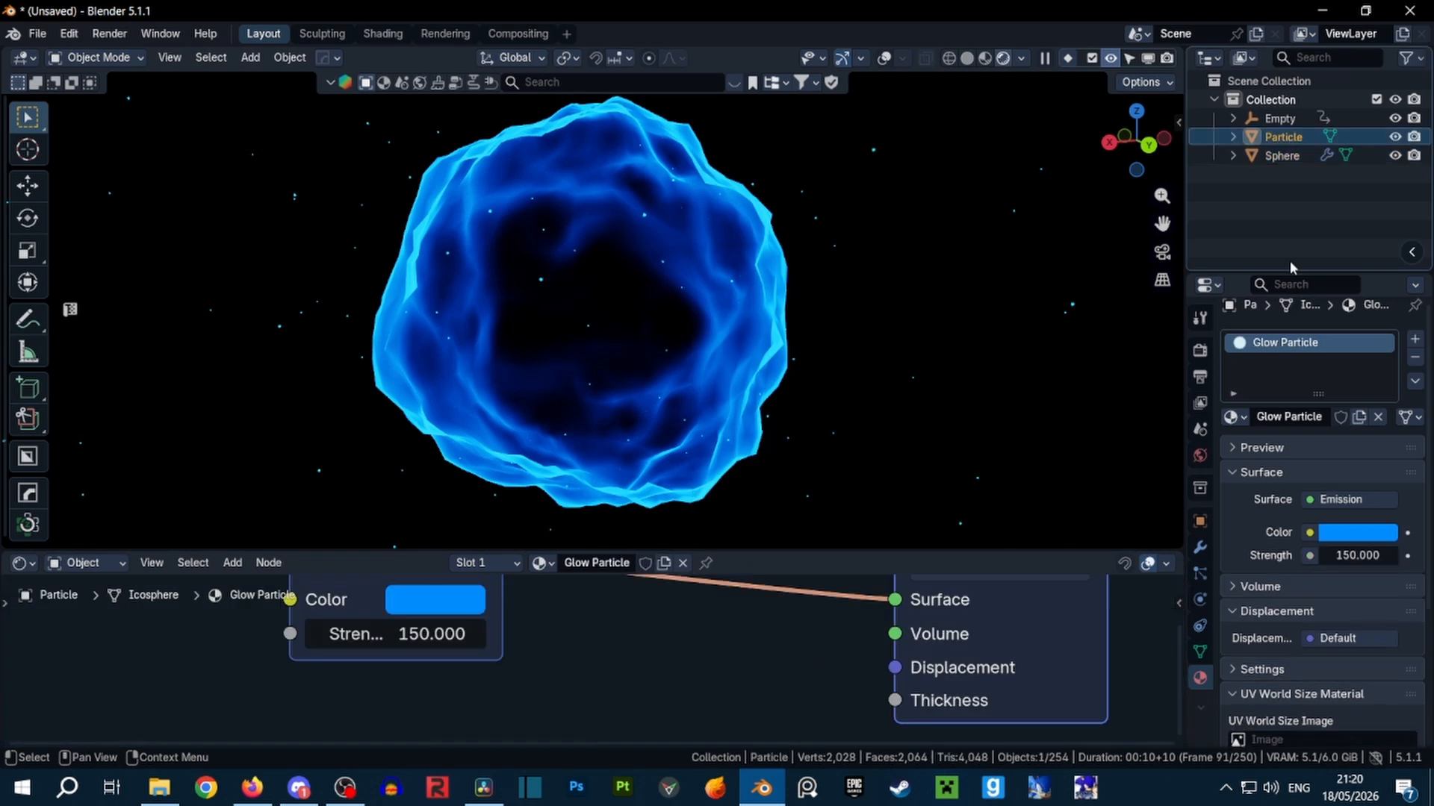
click(1357, 533)
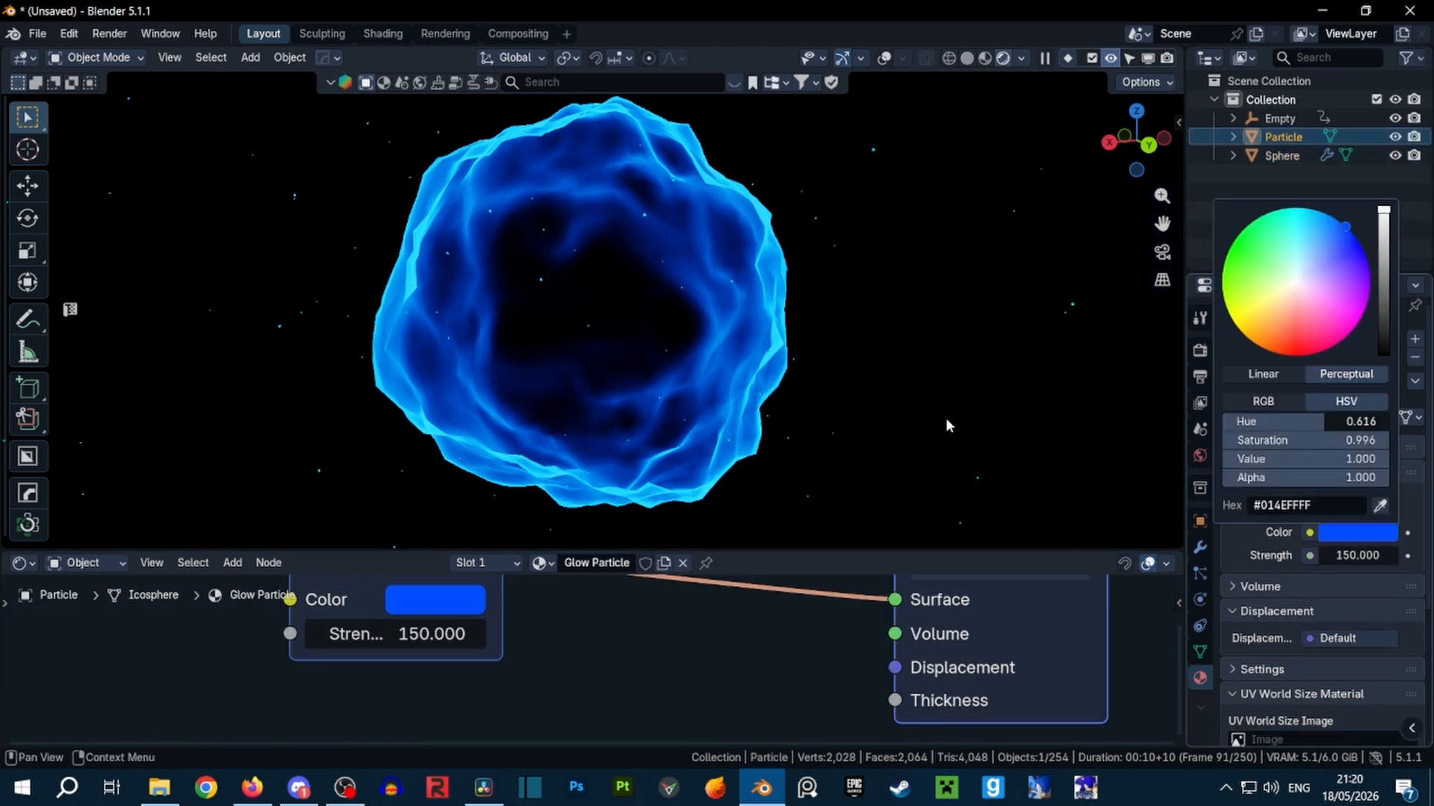
click(956, 289)
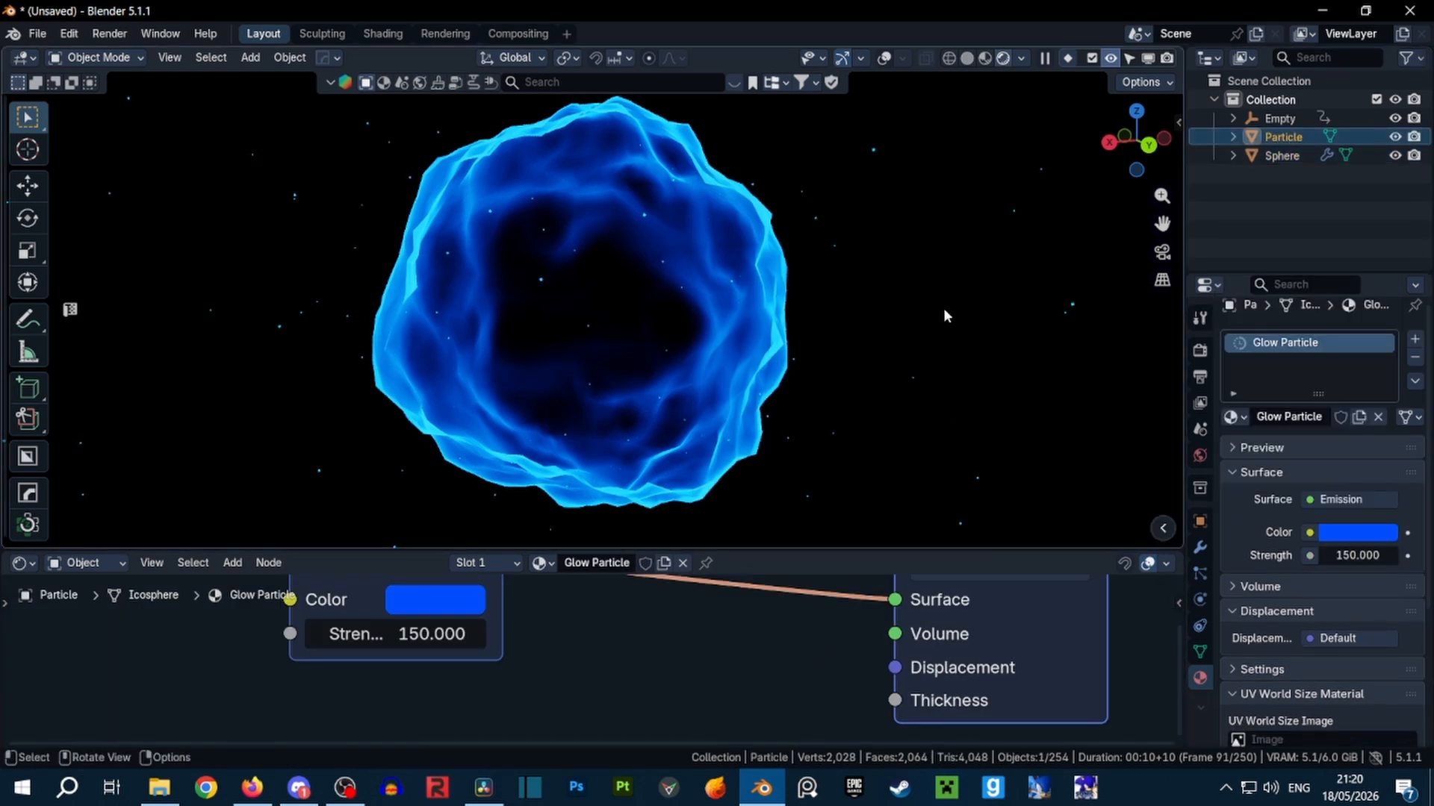
Try the Aura material on the Particle object, examine the particles up close, and reassign Glow Particle
click(1233, 416)
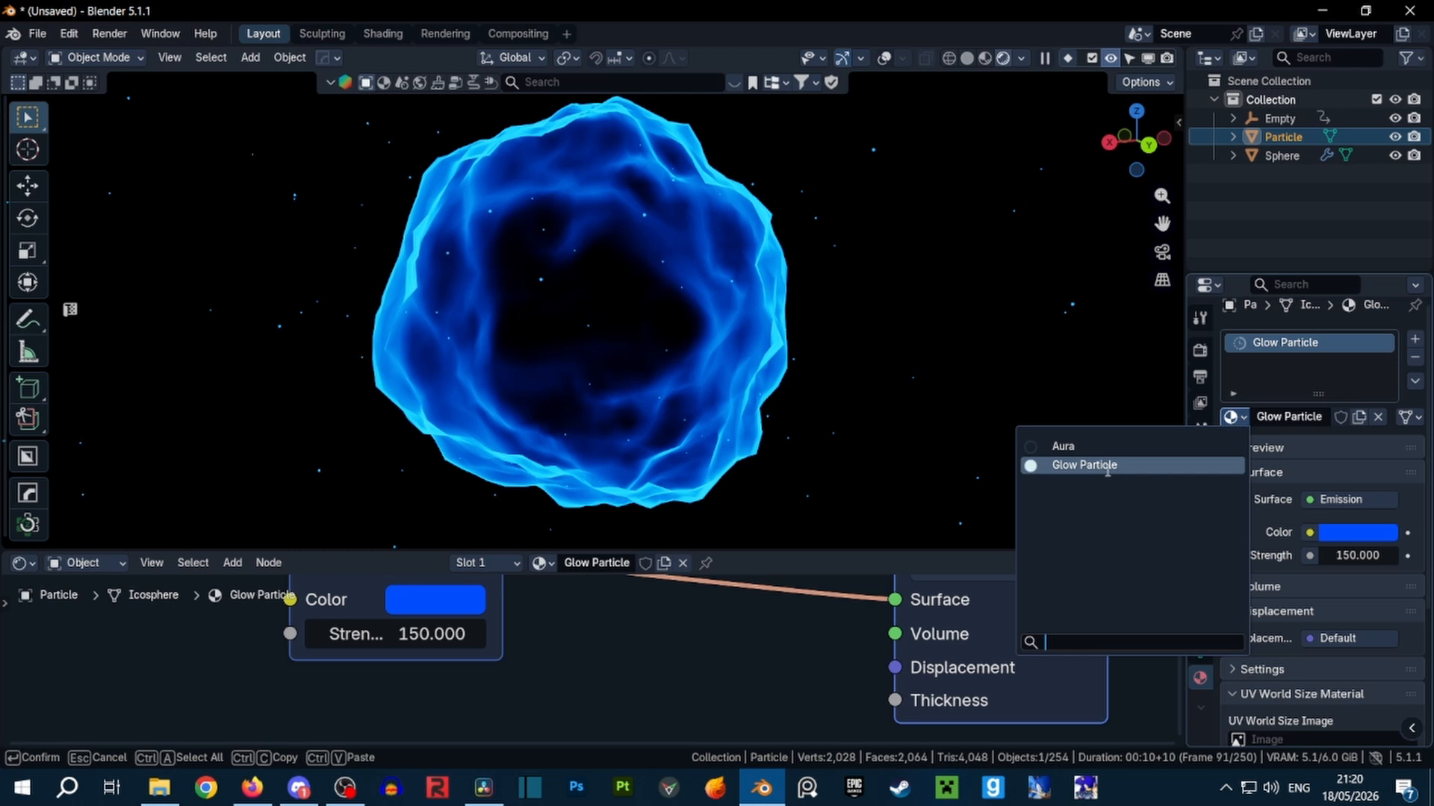
click(1107, 446)
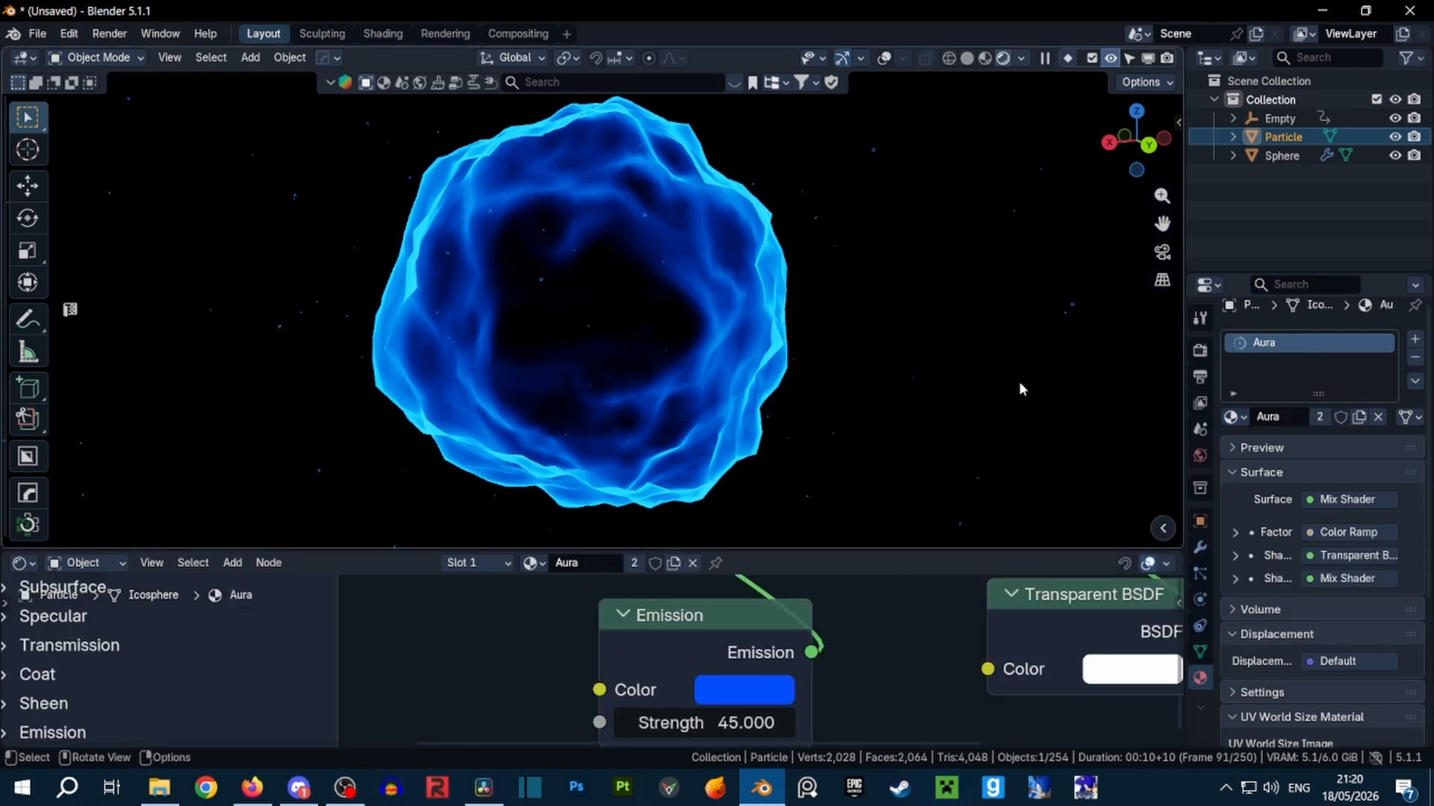
scroll(756, 446, up, 5)
shift+middle_drag(684, 378, 775, 451)
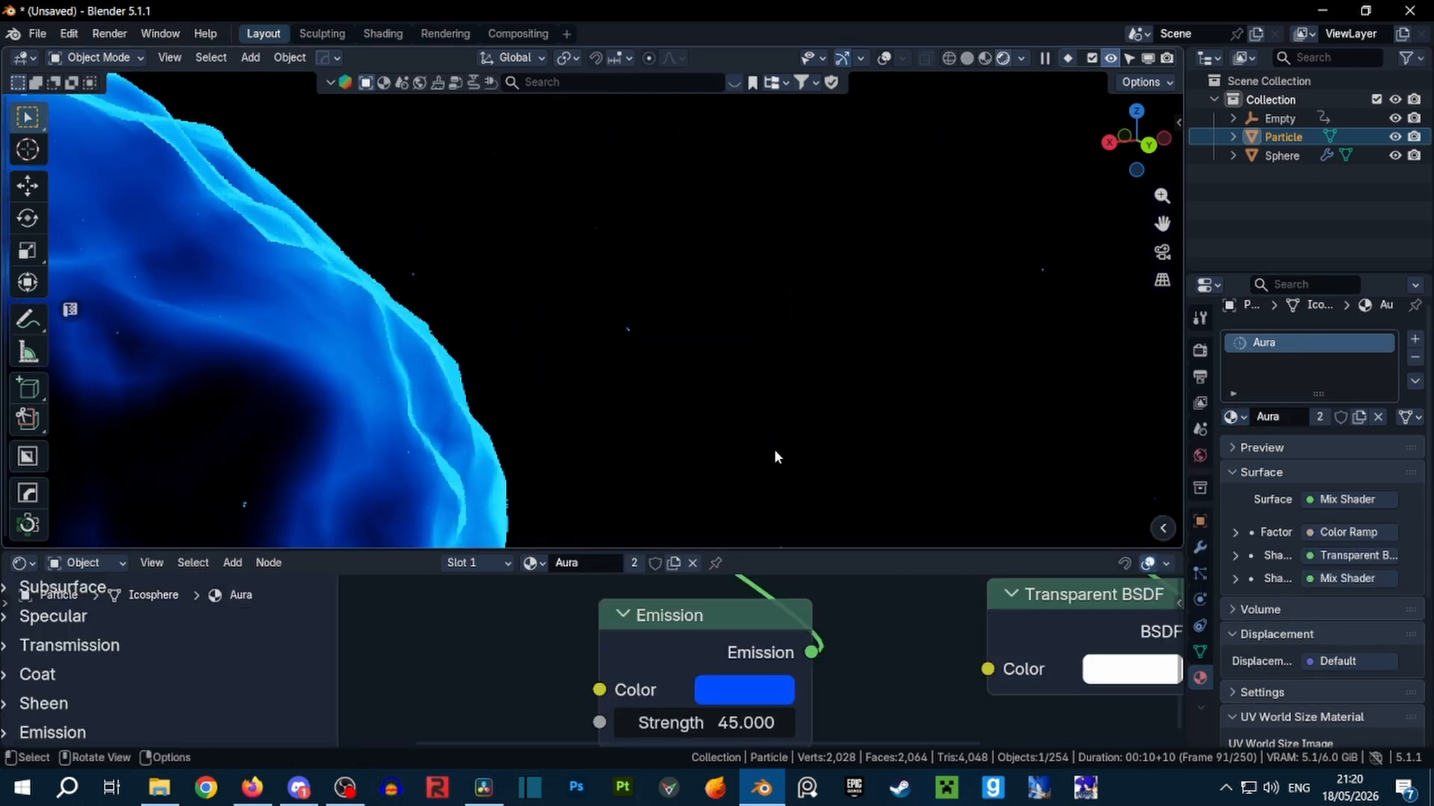
scroll(776, 451, up, 5)
scroll(773, 450, down, 8)
shift+middle_drag(683, 442, 744, 429)
scroll(744, 431, up, 2)
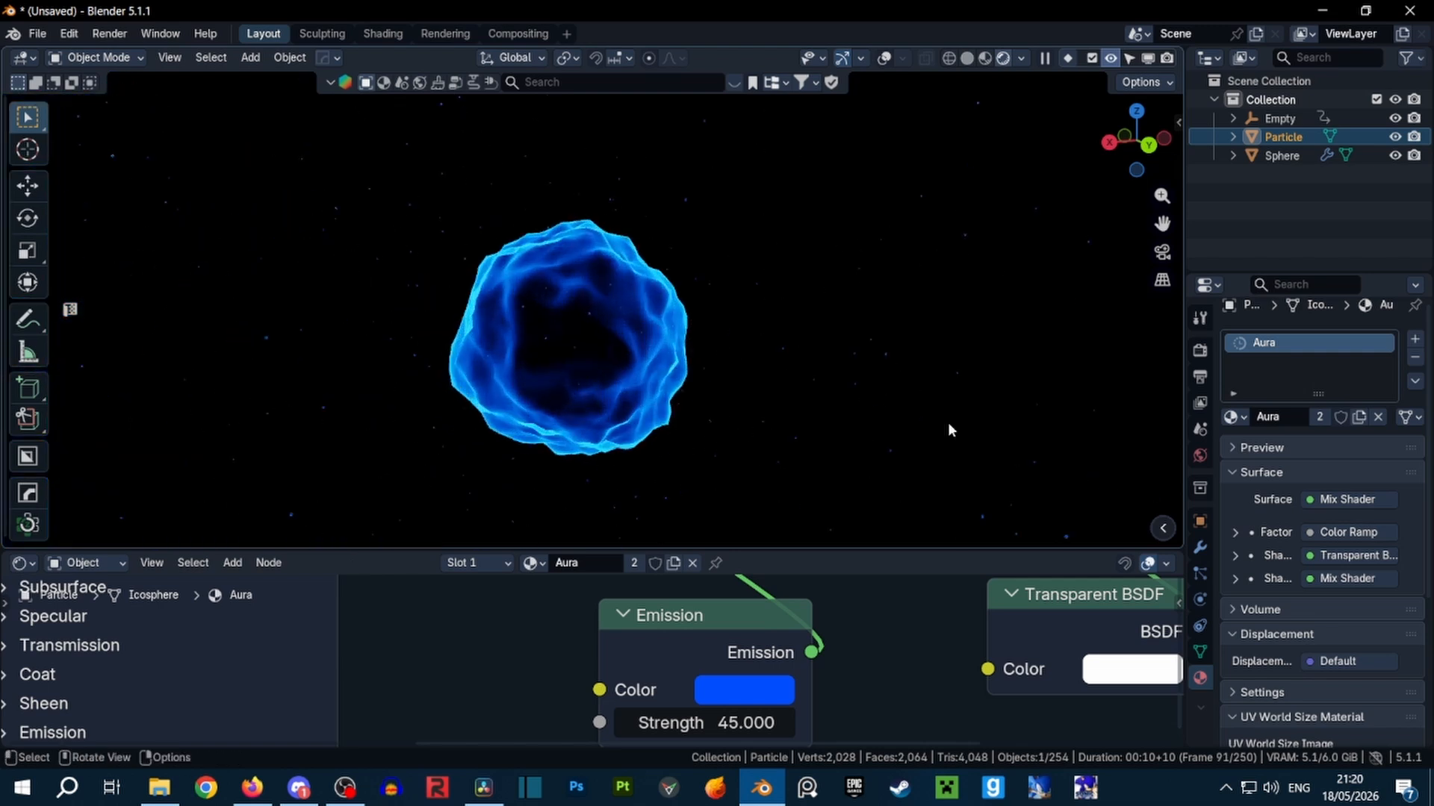
click(1238, 416)
click(1060, 463)
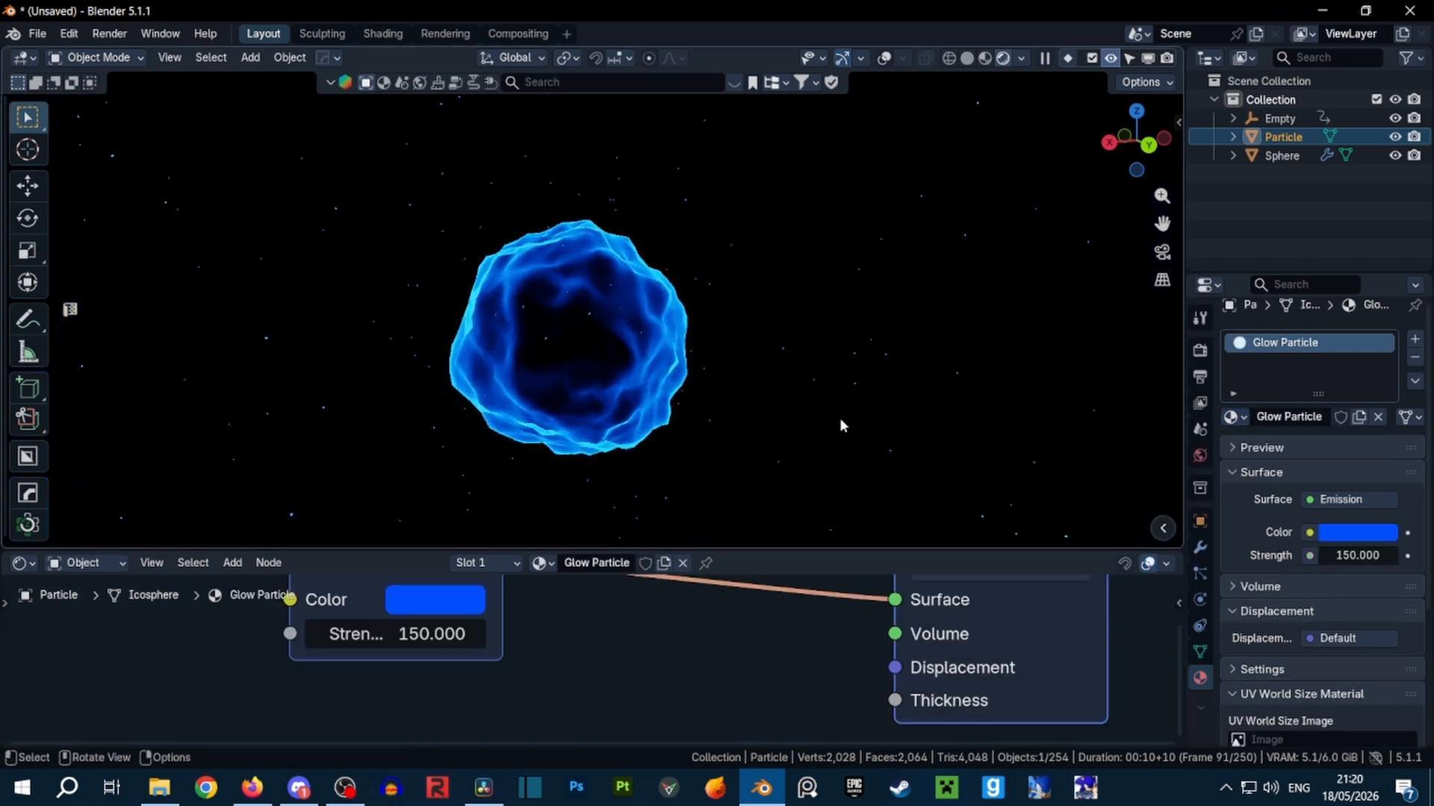
Switch the Shader Editor area back to the Timeline, preview the animation, and return to the first frame
click(22, 563)
click(268, 400)
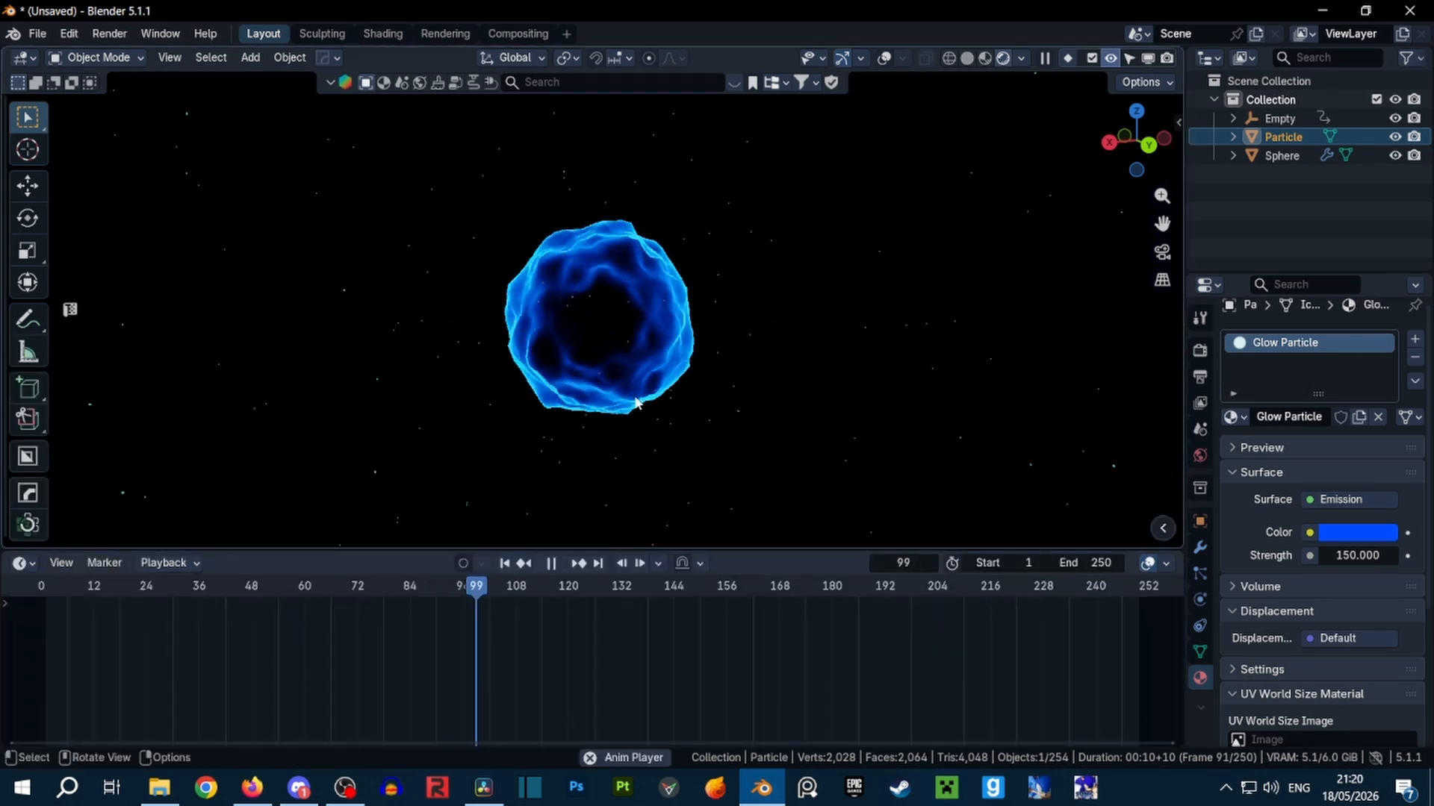
key(Escape)
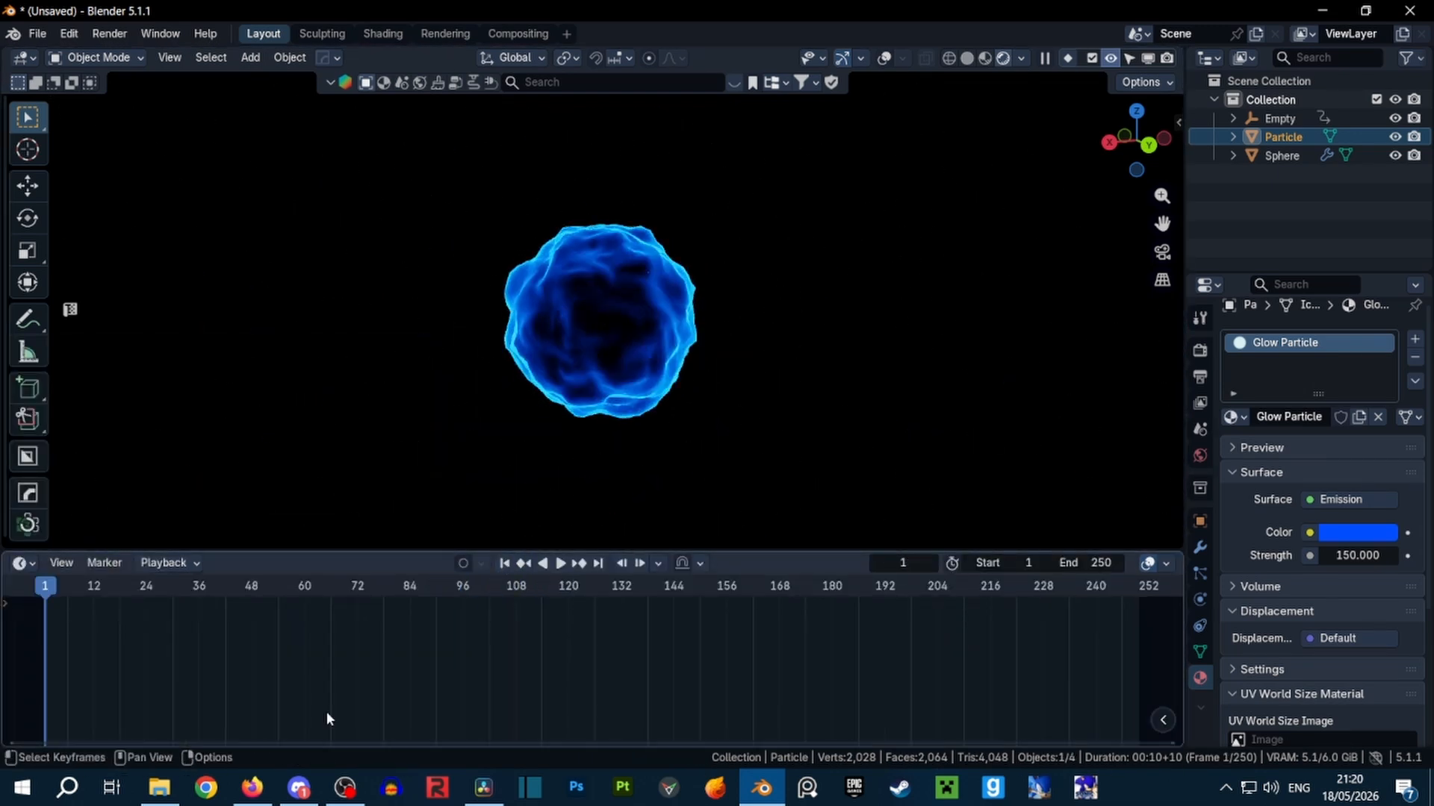
Set the Normal velocity of the sphere's Aura particles to 3.21 m/s and preview the animation
click(1200, 573)
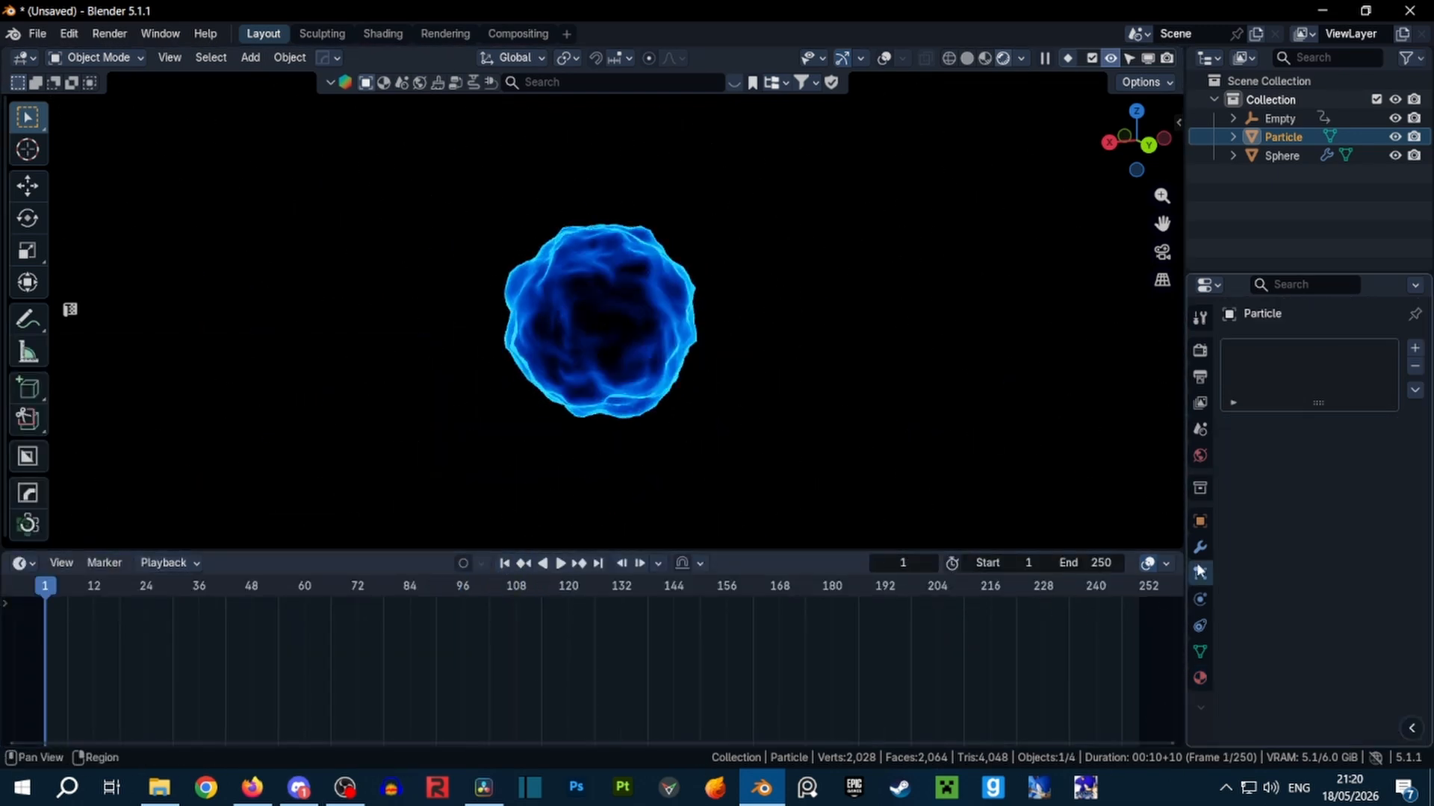
click(606, 332)
scroll(1300, 605, down, 12)
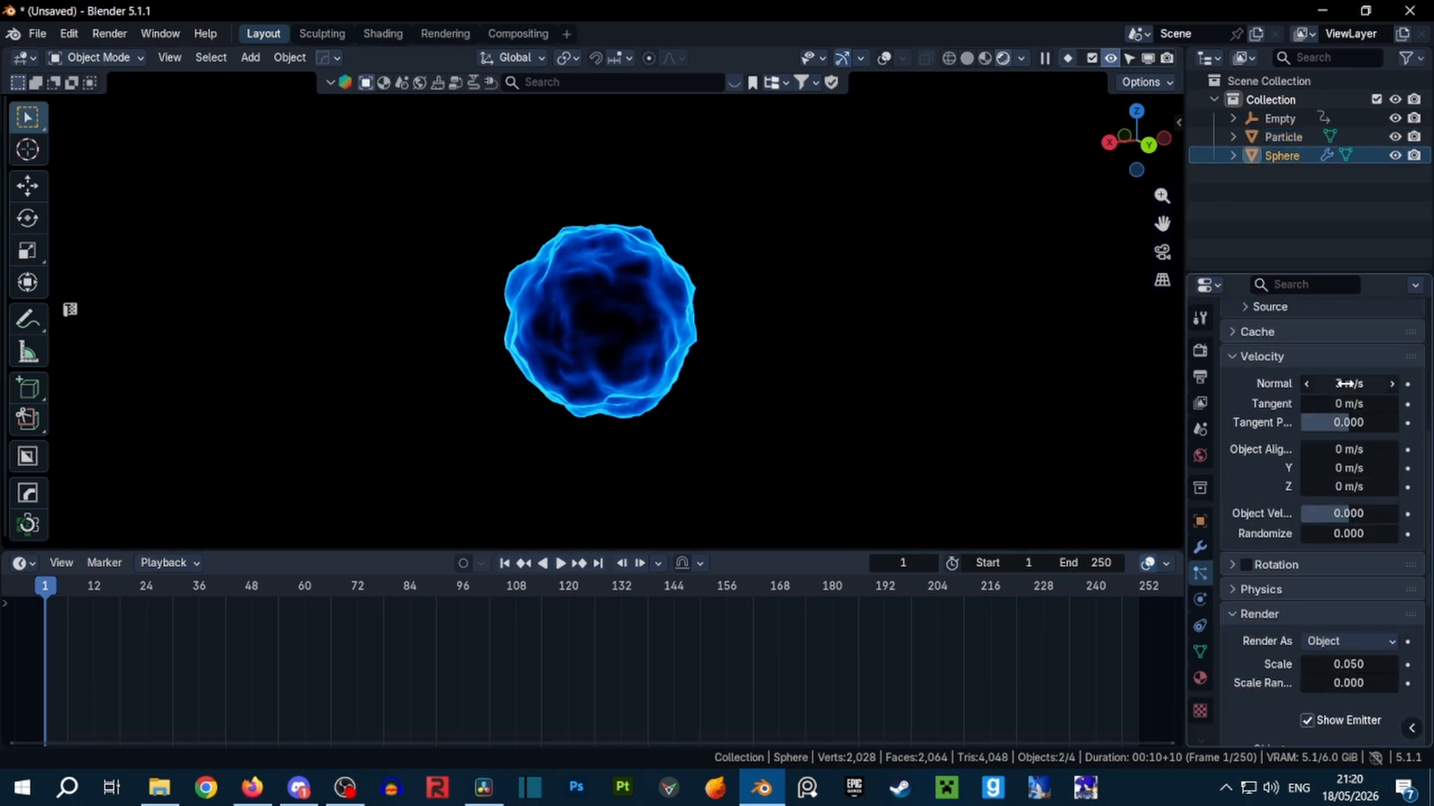
key(space)
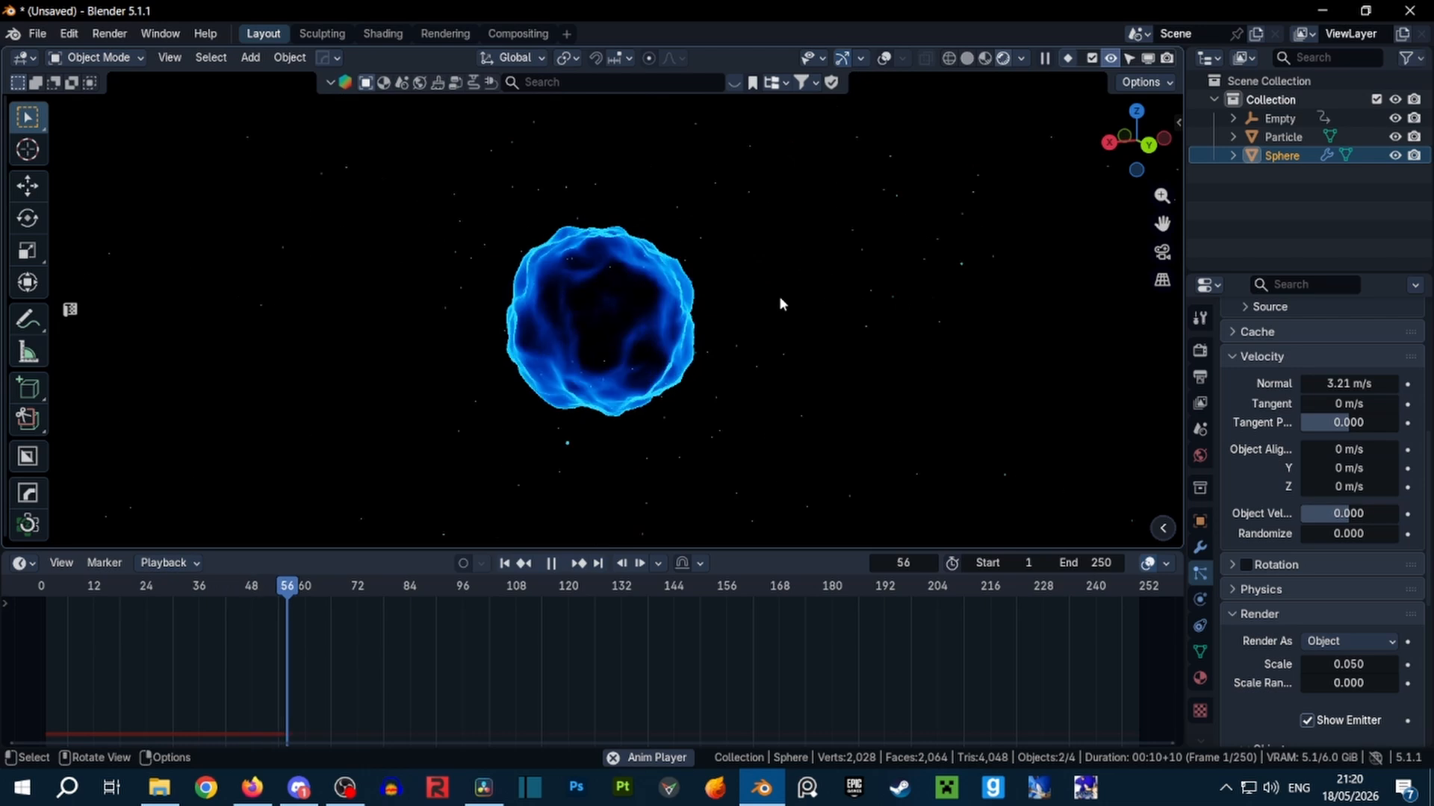
key(space)
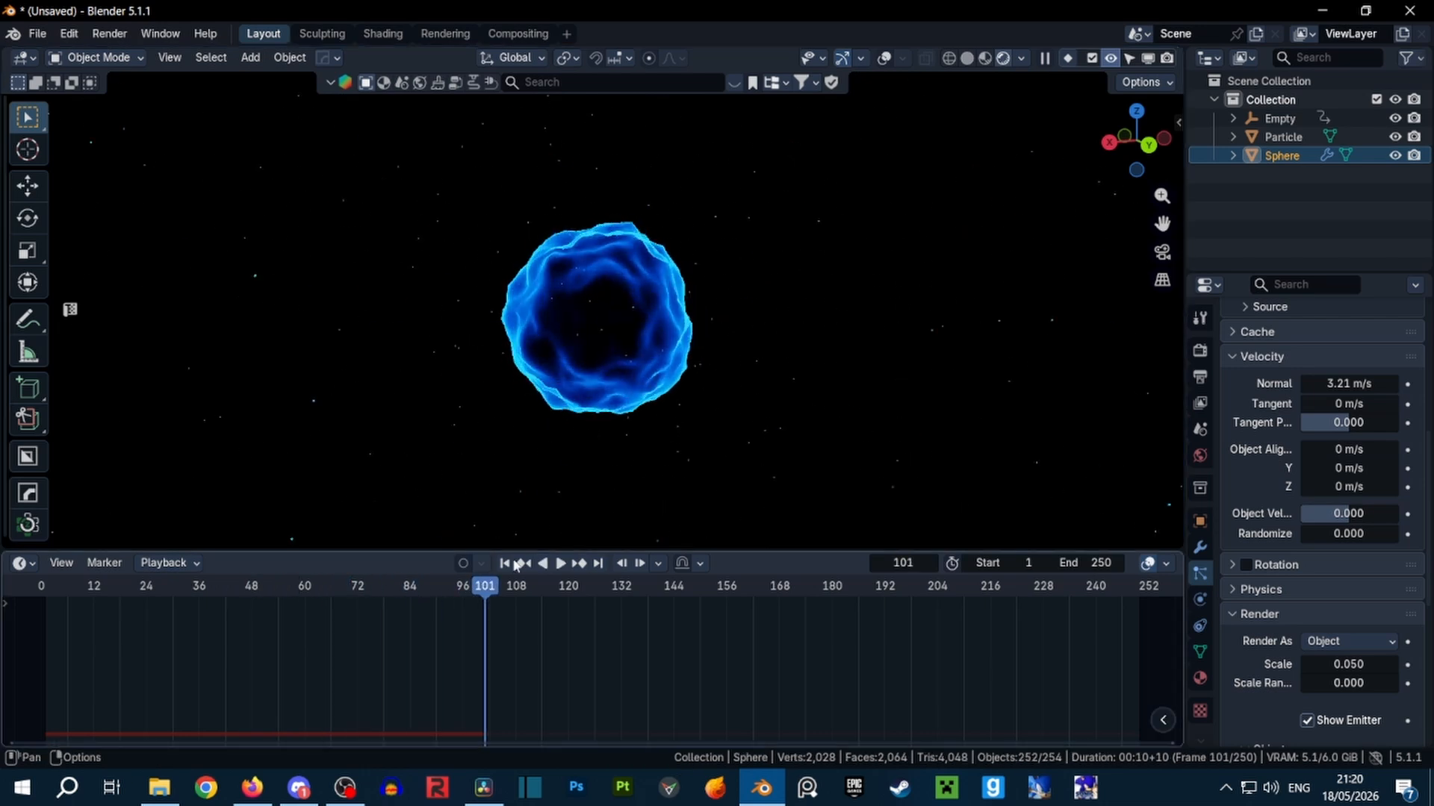
Raise the Aura particles' Normal velocity to 11 m/s, preview from the first frame, and rewind
click(502, 565)
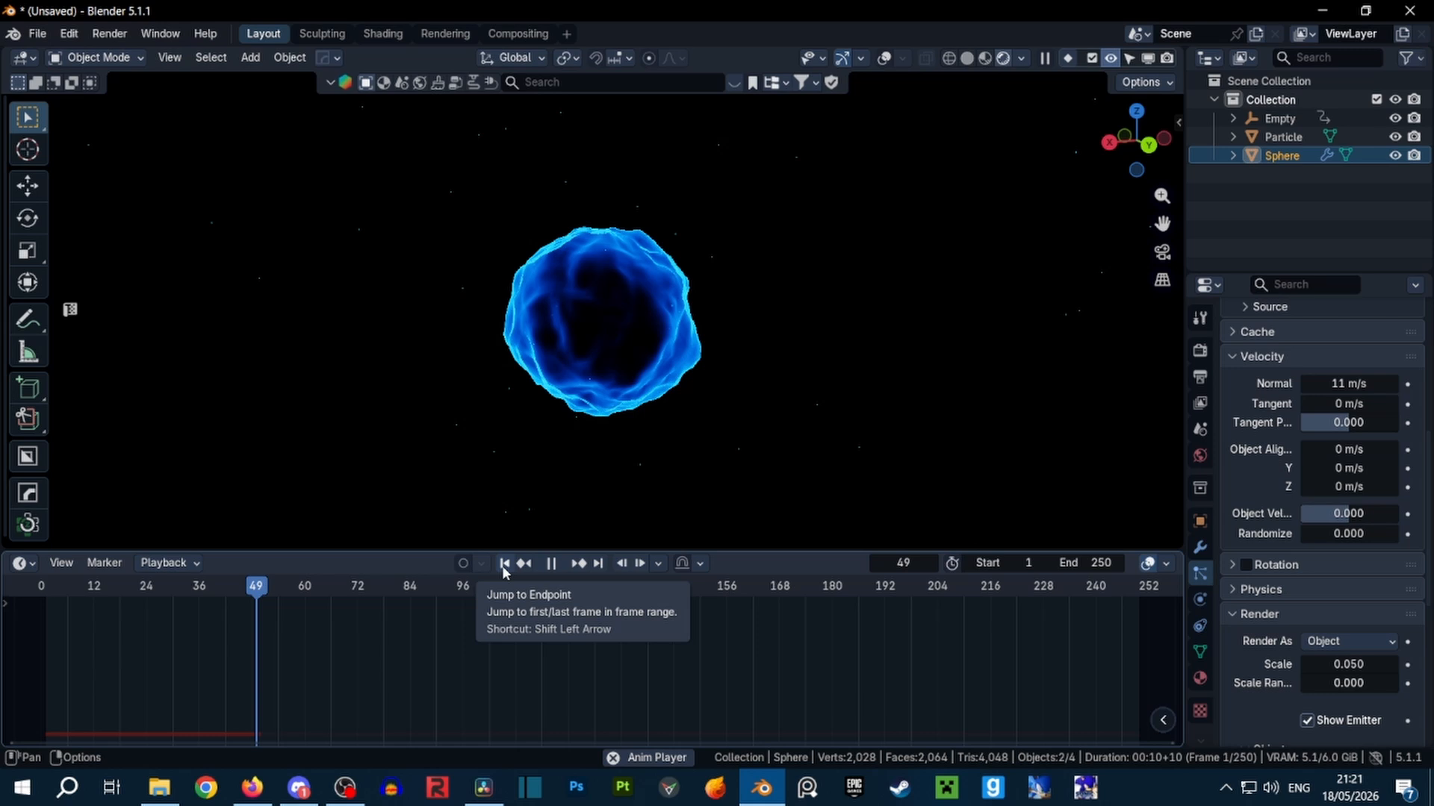
key(space)
click(503, 566)
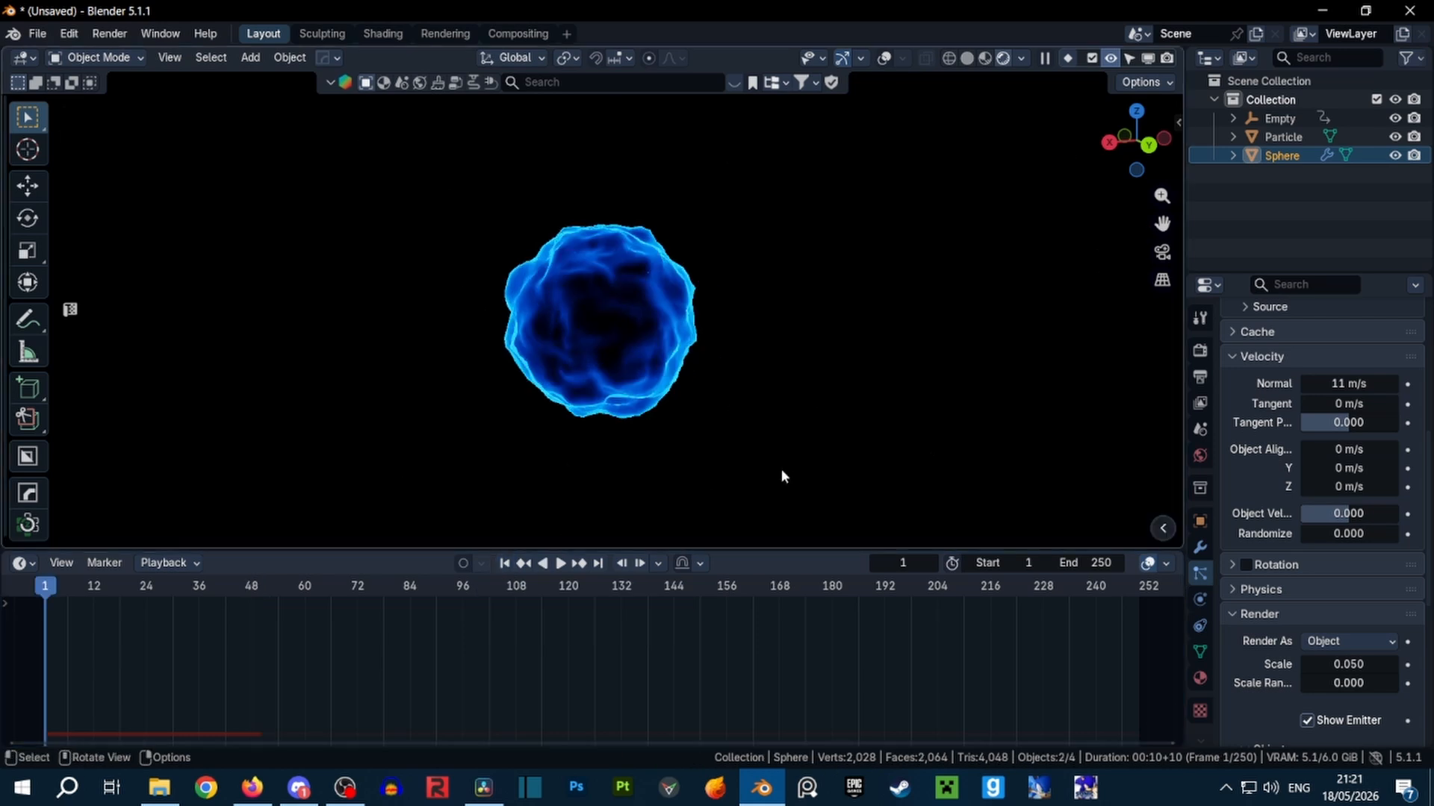
Add a camera and frame the glowing sphere in the camera view
key(shift+a)
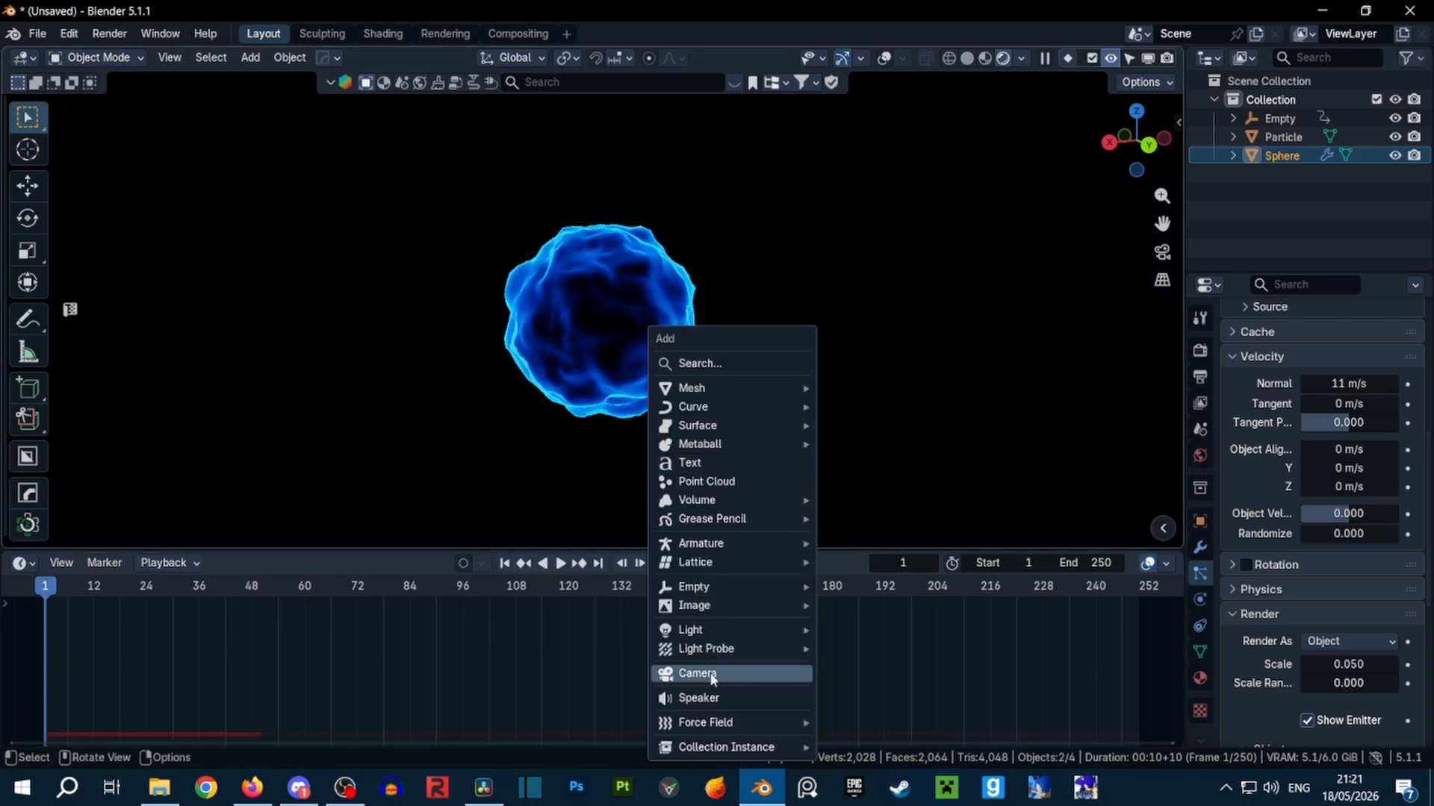
click(711, 675)
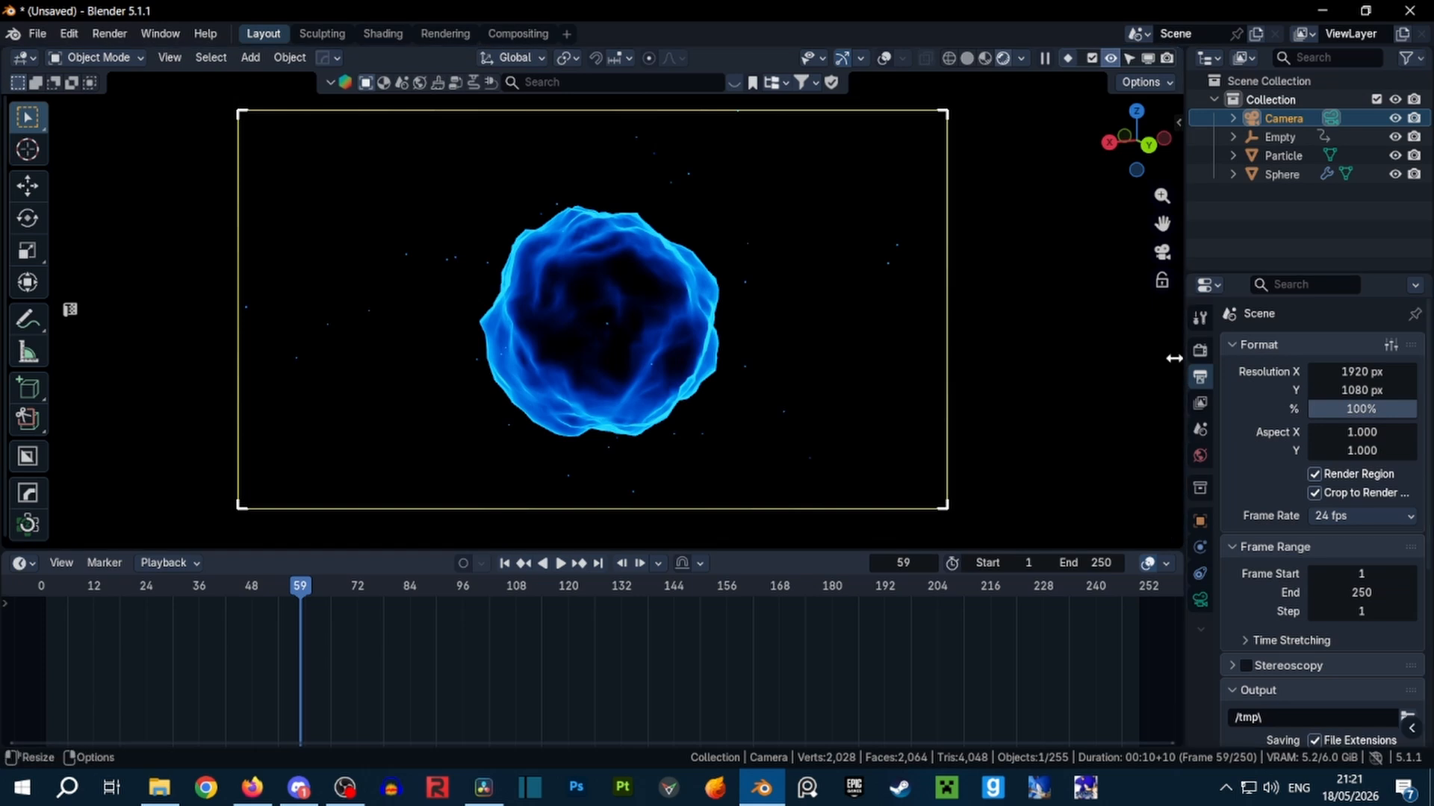
Set the sphere's Aura particle render scale to 0.103 and scale randomness to 0.186, and inspect the particles up close
click(662, 270)
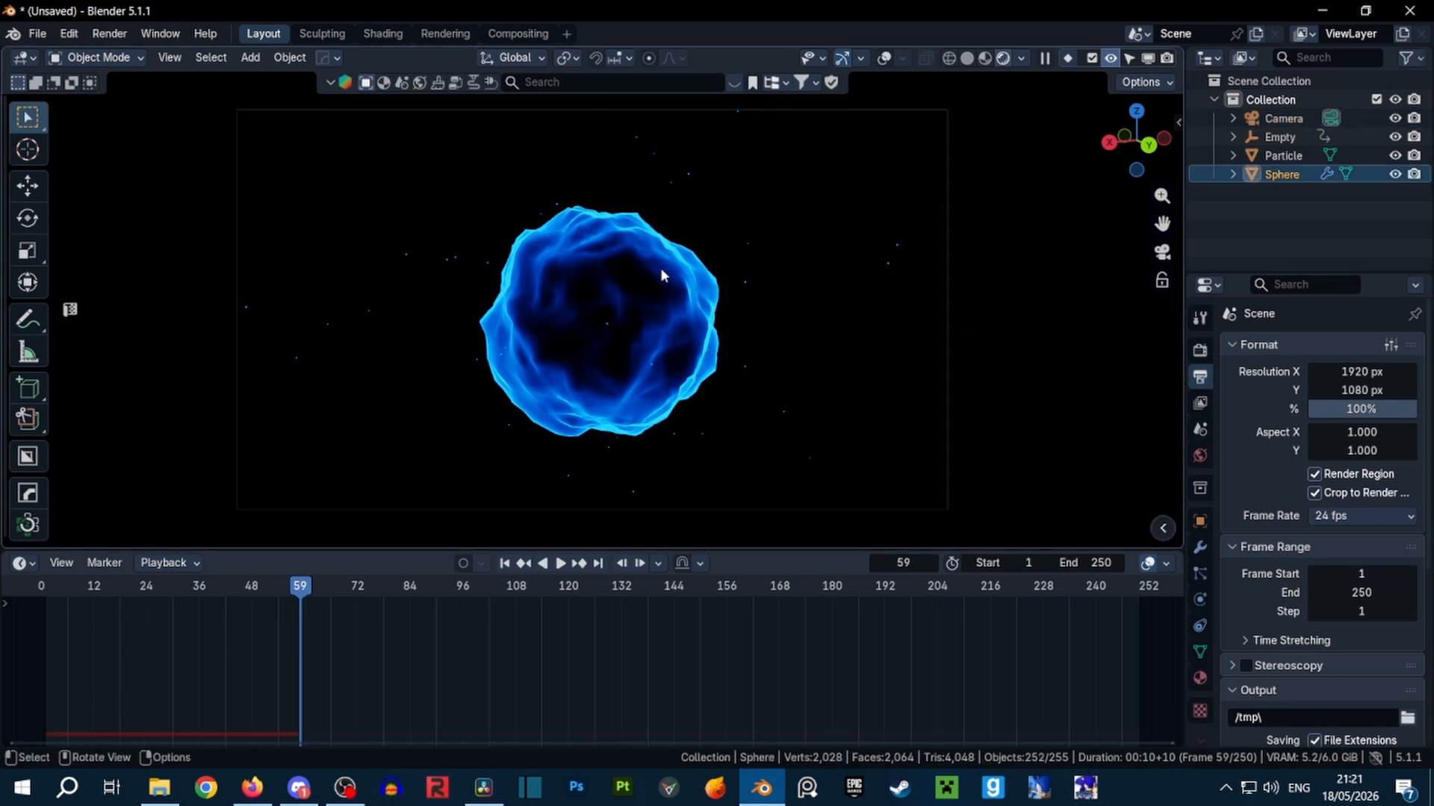
click(1200, 574)
scroll(1285, 634, down, 4)
scroll(1287, 629, down, 5)
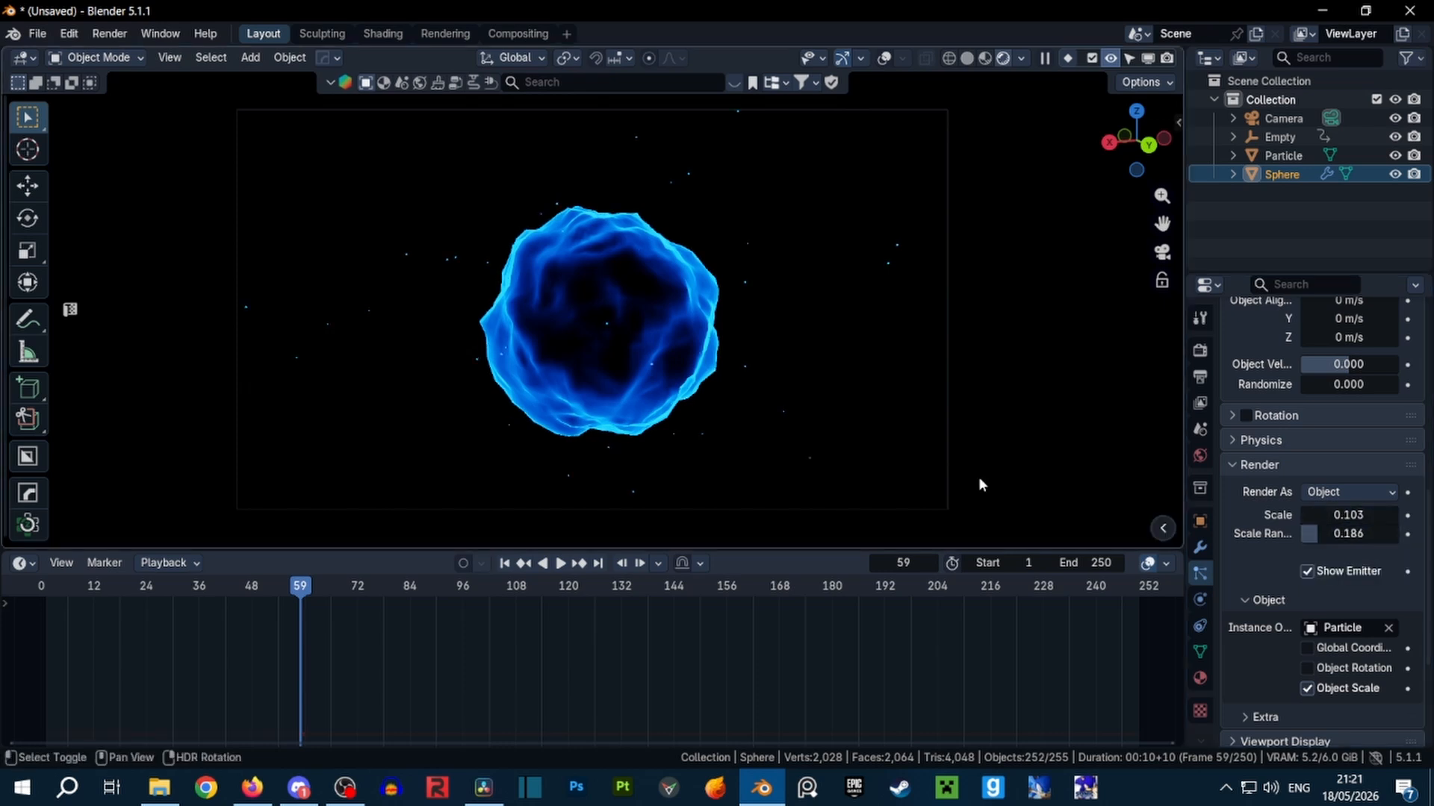
scroll(710, 410, up, 4)
shift+middle_drag(761, 357, 422, 426)
scroll(889, 354, up, 3)
shift+middle_drag(806, 344, 464, 398)
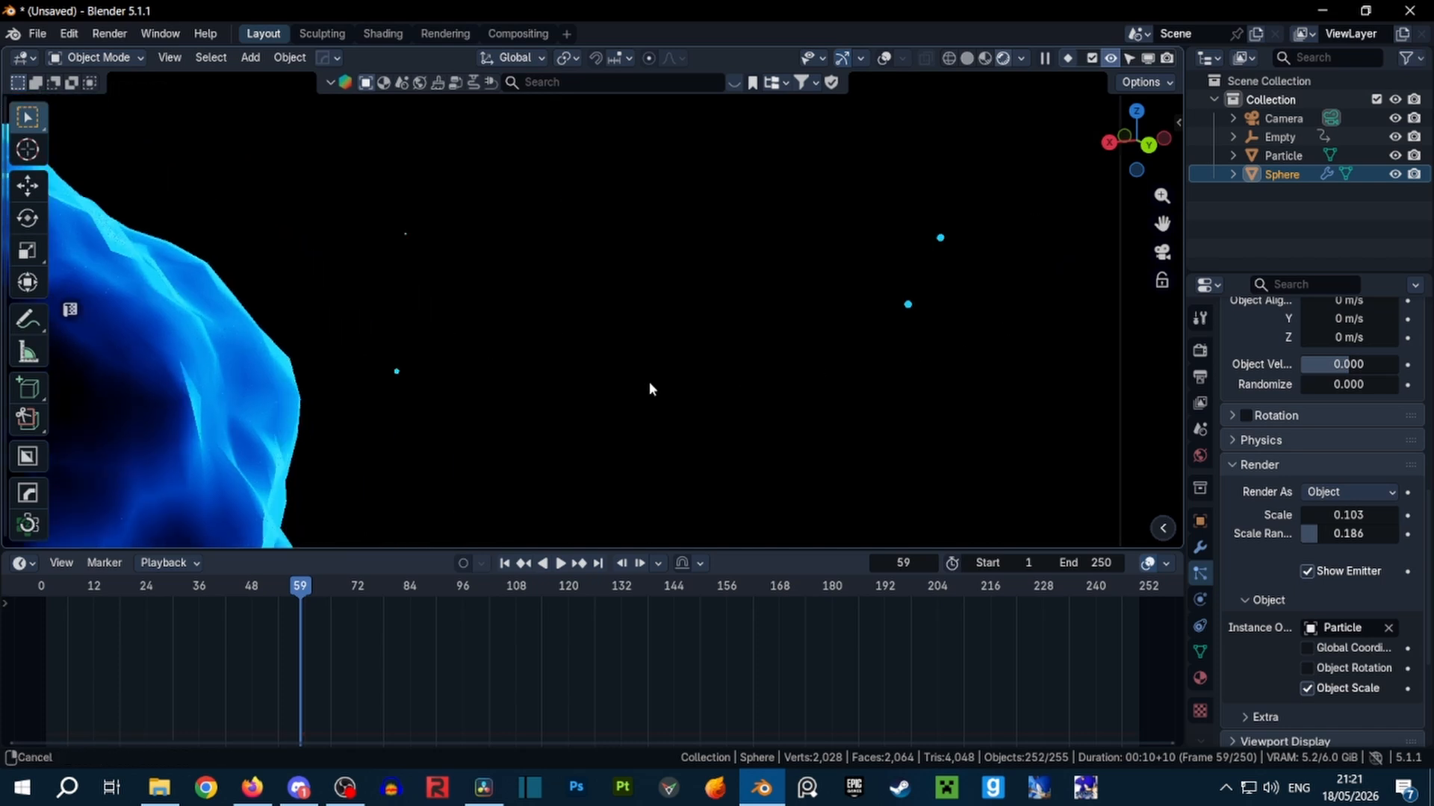
scroll(786, 410, up, 4)
Set the Aura particle emission number to 2000 and preview the animation from the first frame
scroll(1367, 455, up, 10)
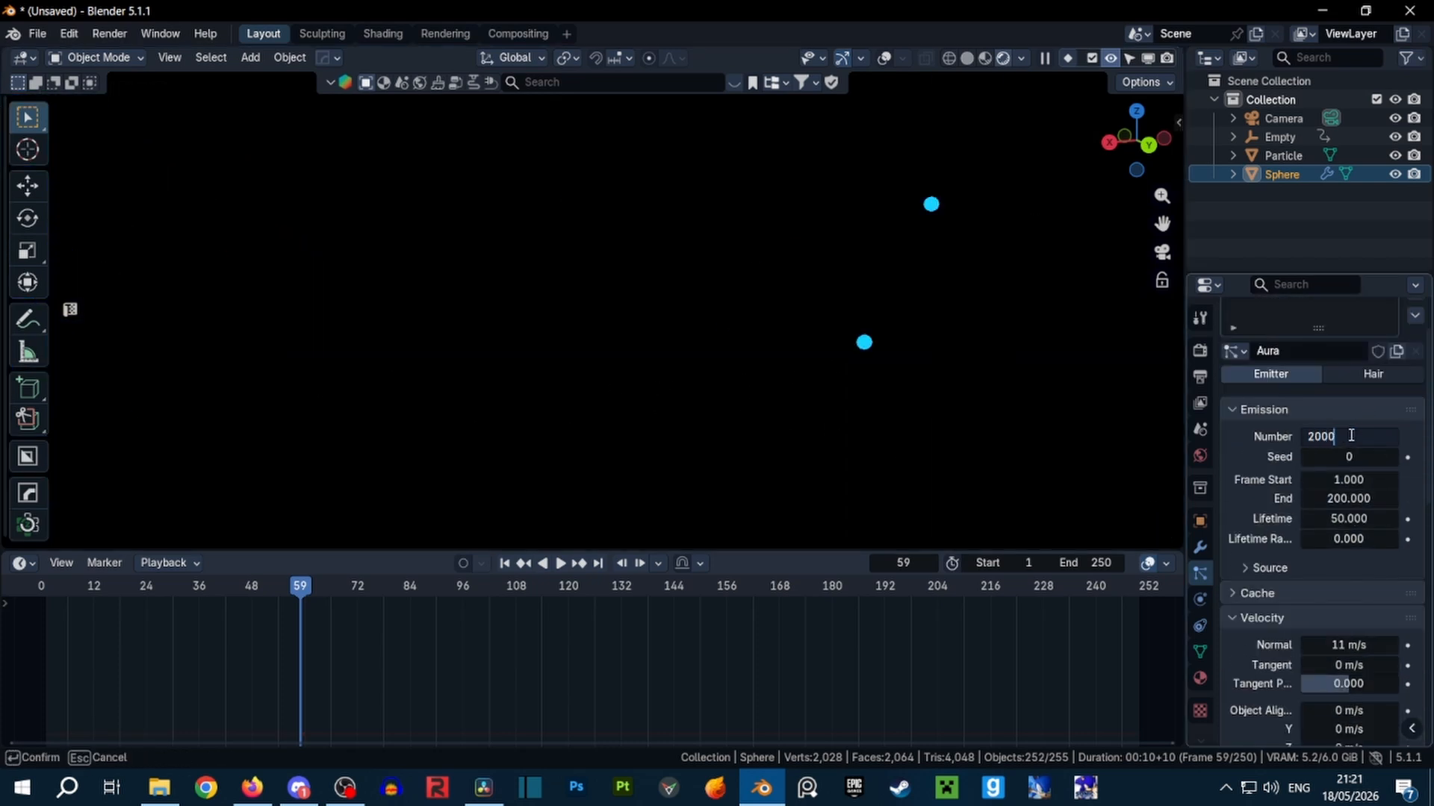
scroll(943, 430, down, 6)
shift+middle_drag(538, 501, 732, 479)
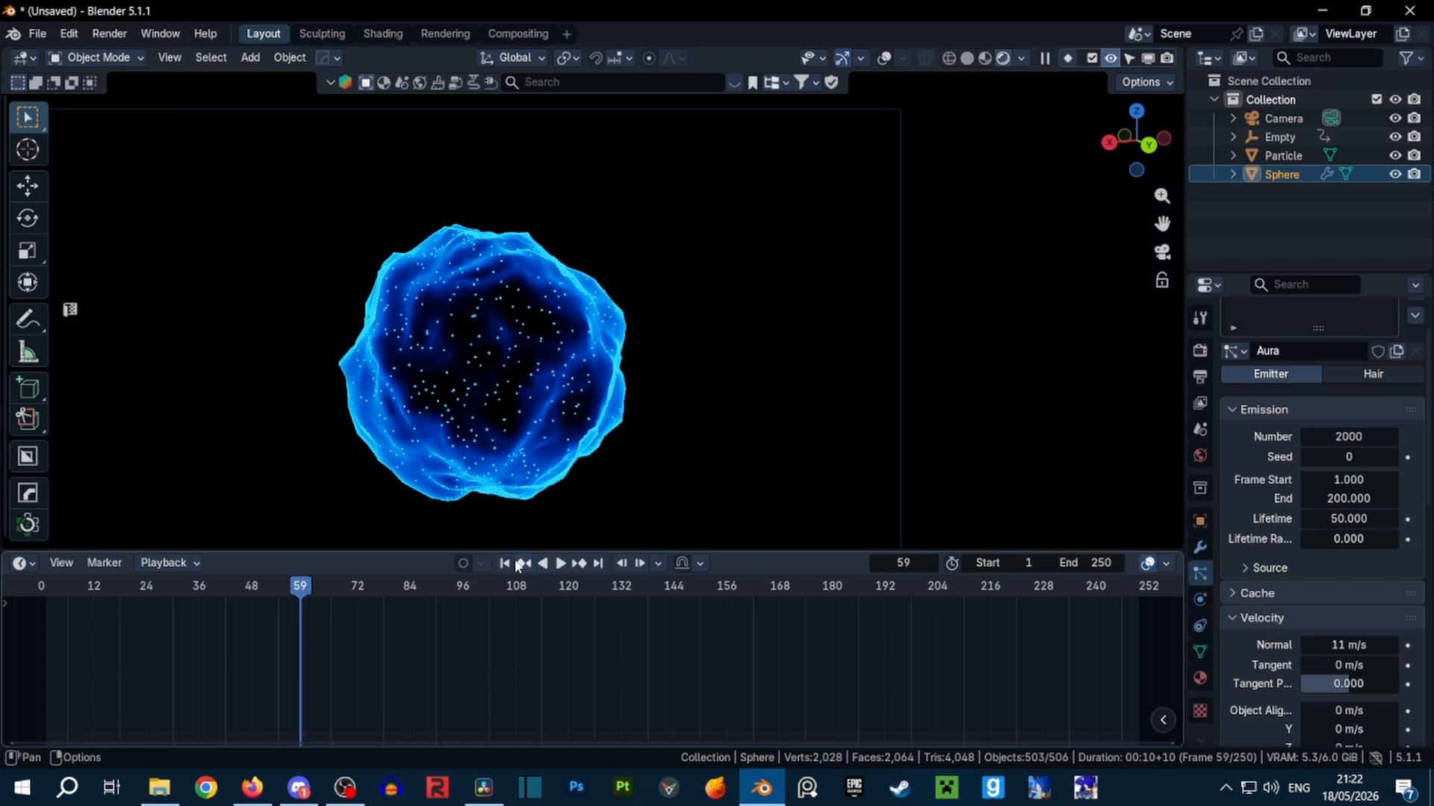
click(506, 564)
key(space)
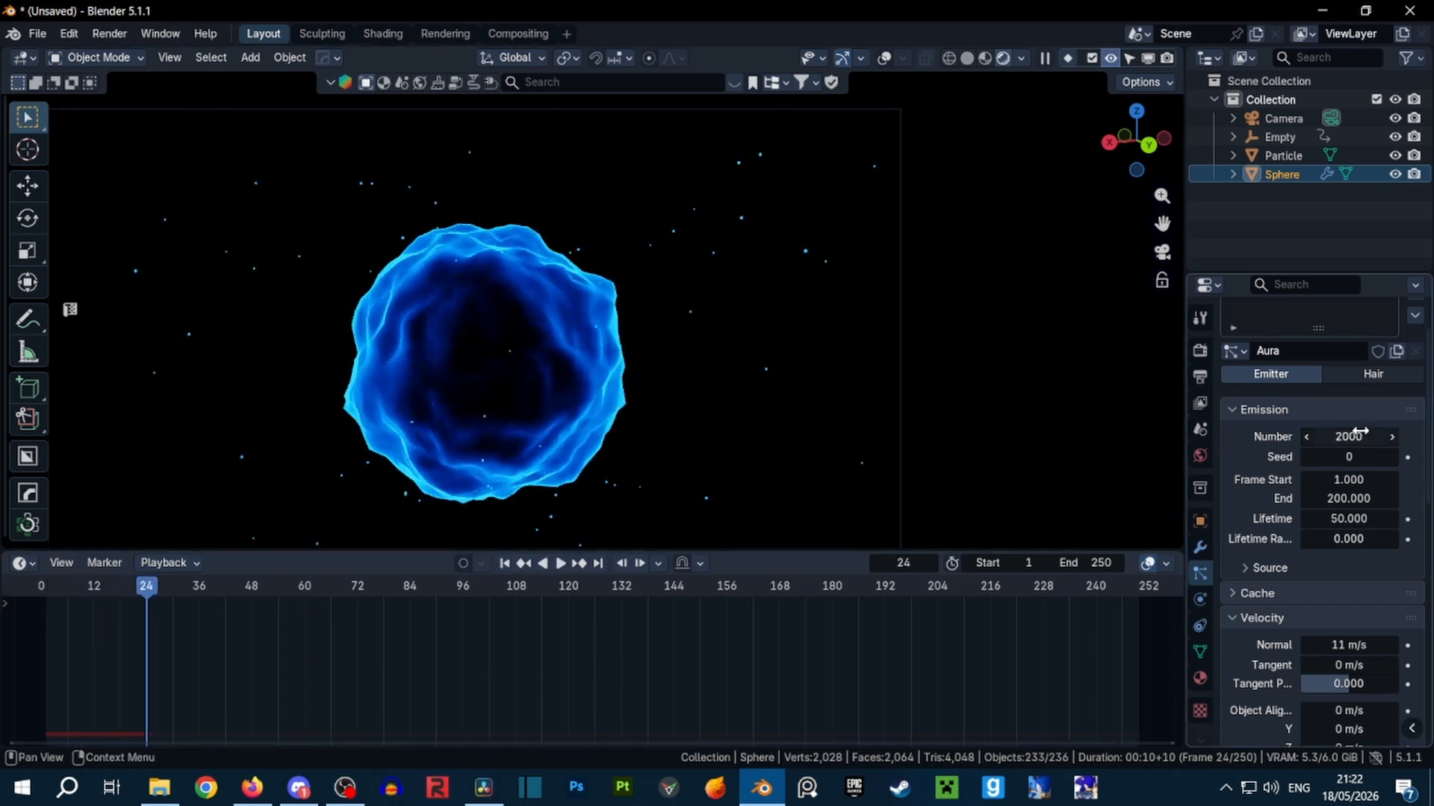
Increase the Aura particle emission number to 5000 and play the animation from the first frame
click(1351, 436)
text(5)
key(Return)
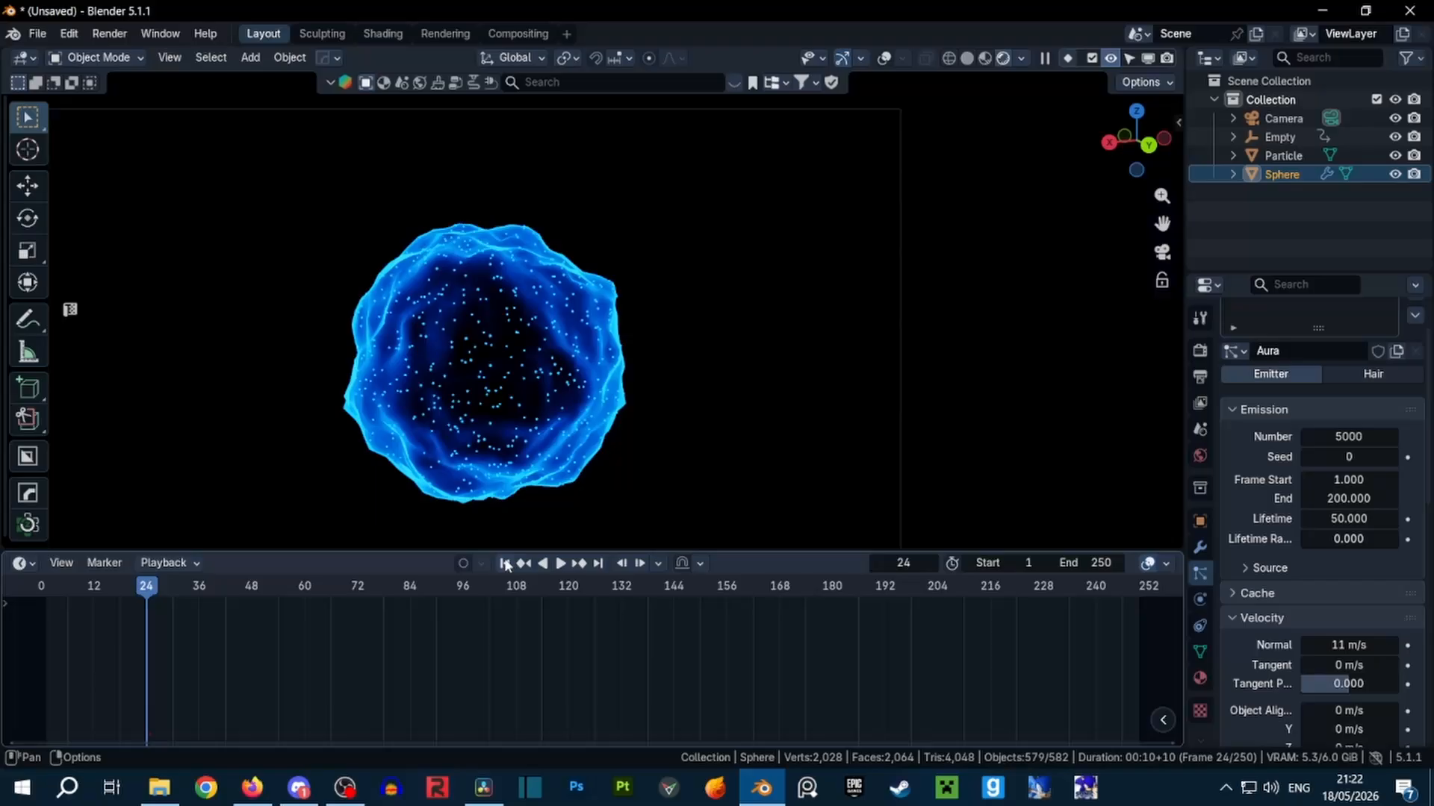
click(505, 564)
key(space)
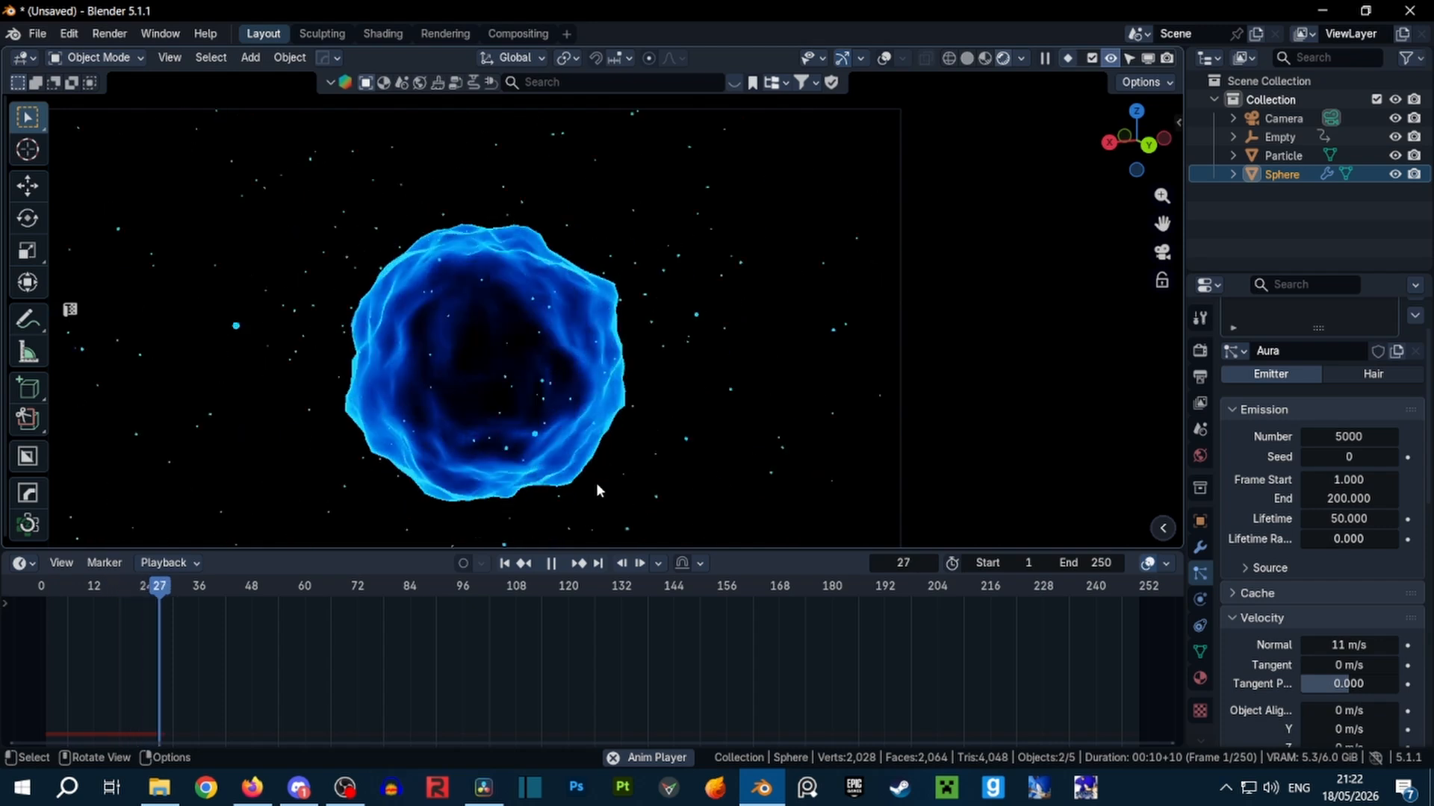
Stop playback, set the Aura particles' normal velocity to 1 m/s, and preview the animation
key(space)
scroll(599, 485, down, 2)
shift+middle_drag(691, 444, 737, 413)
scroll(736, 414, up, 2)
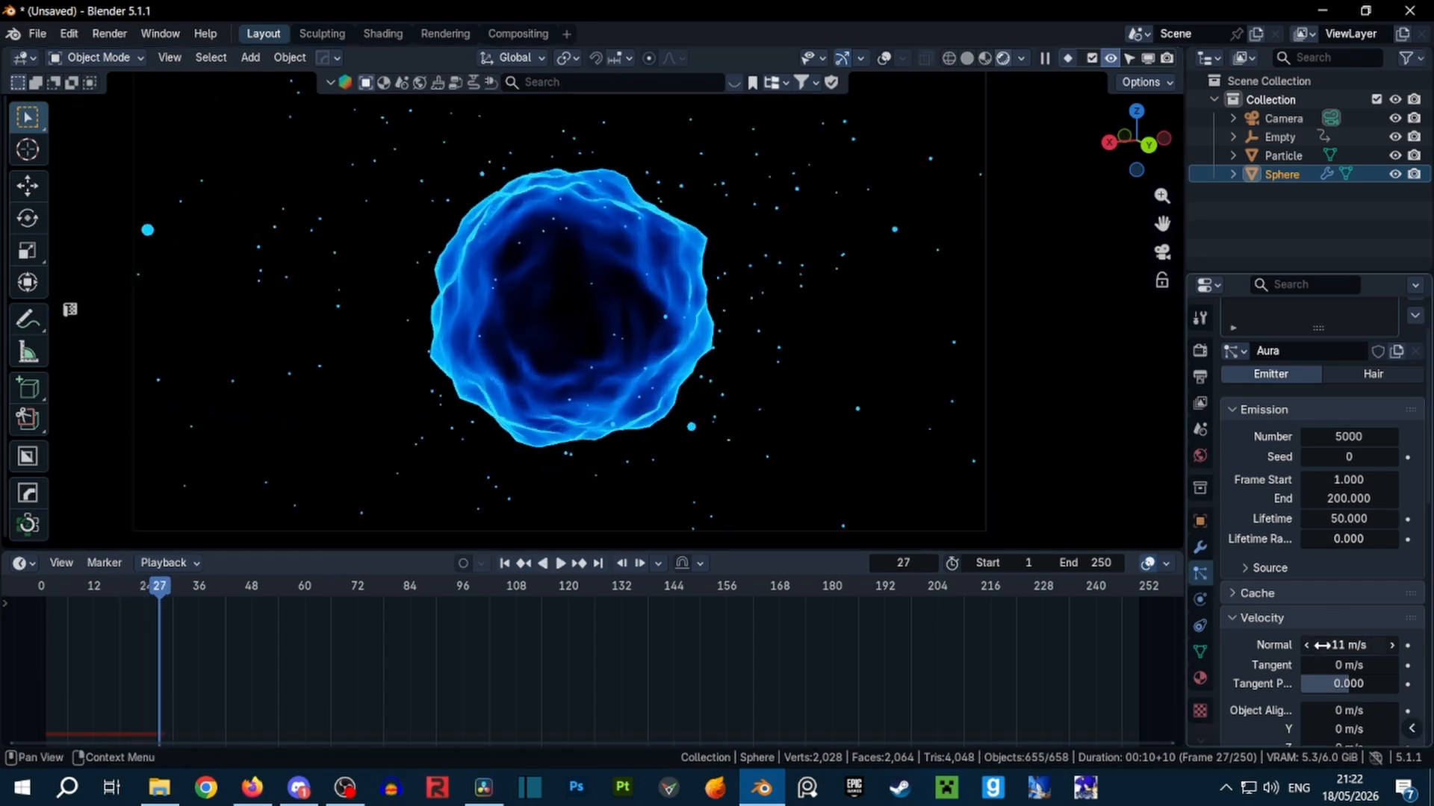
scroll(1337, 598, down, 4)
click(1347, 533)
text(1)
key(Return)
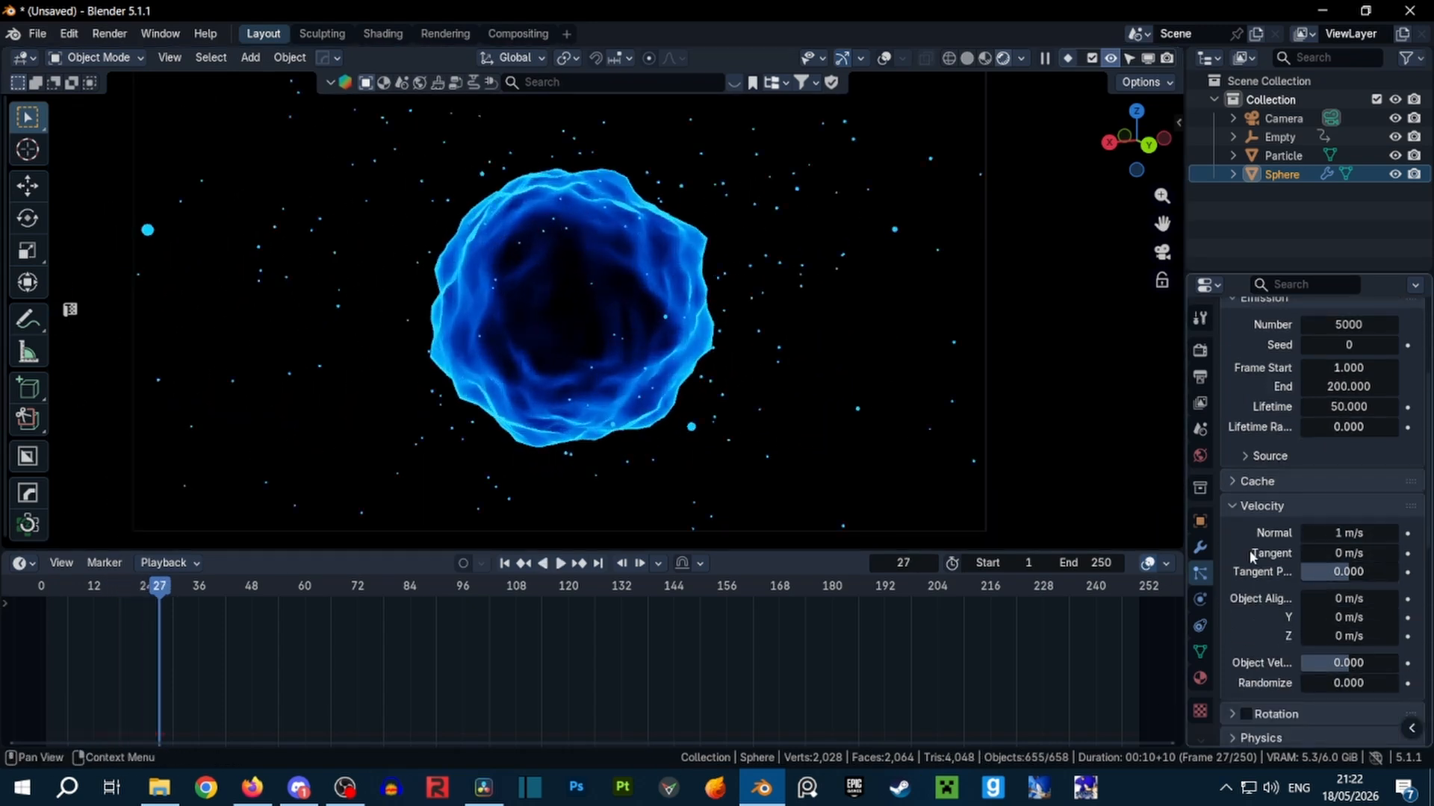
key(space)
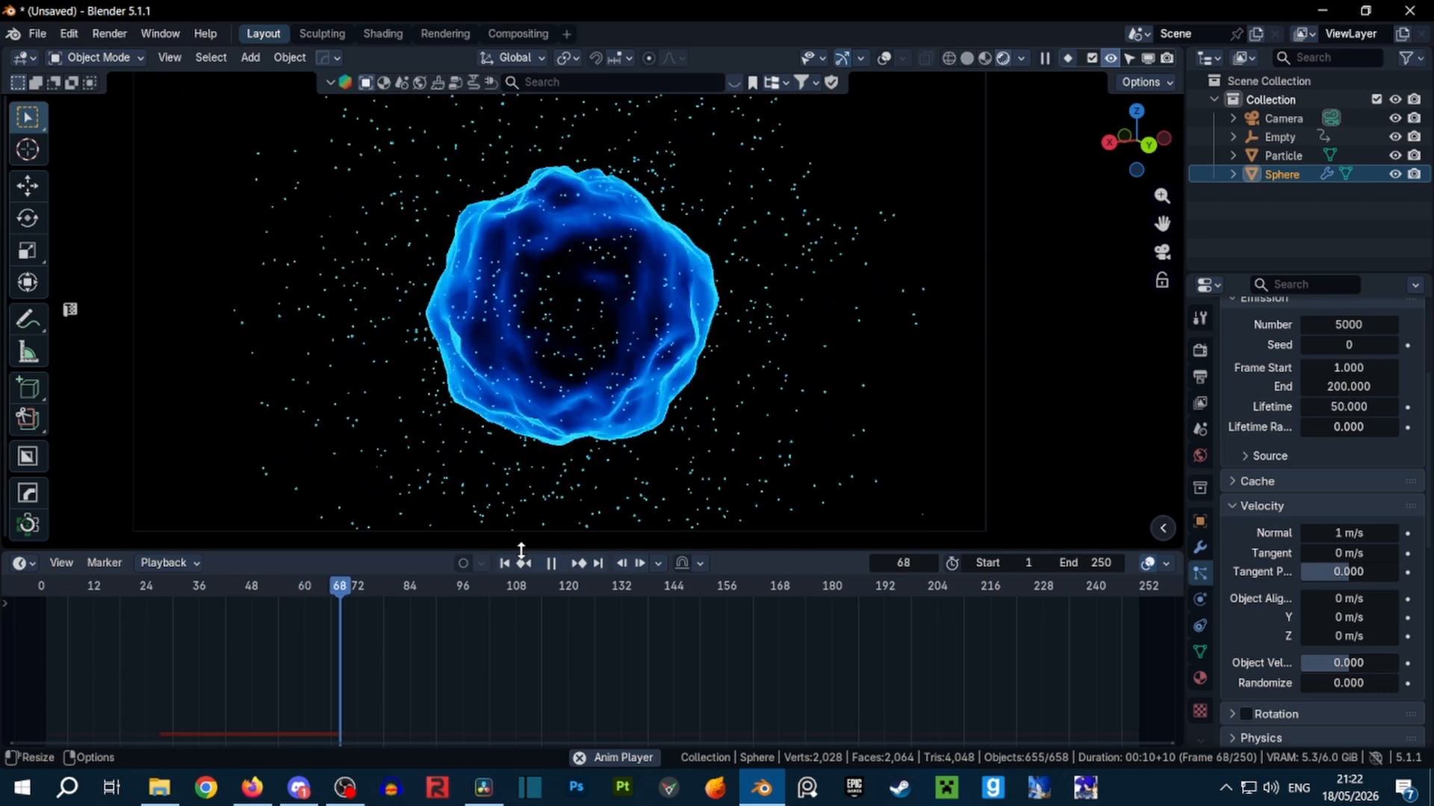
key(space)
Return to the first frame, render it as a still image and inspect the result
click(504, 565)
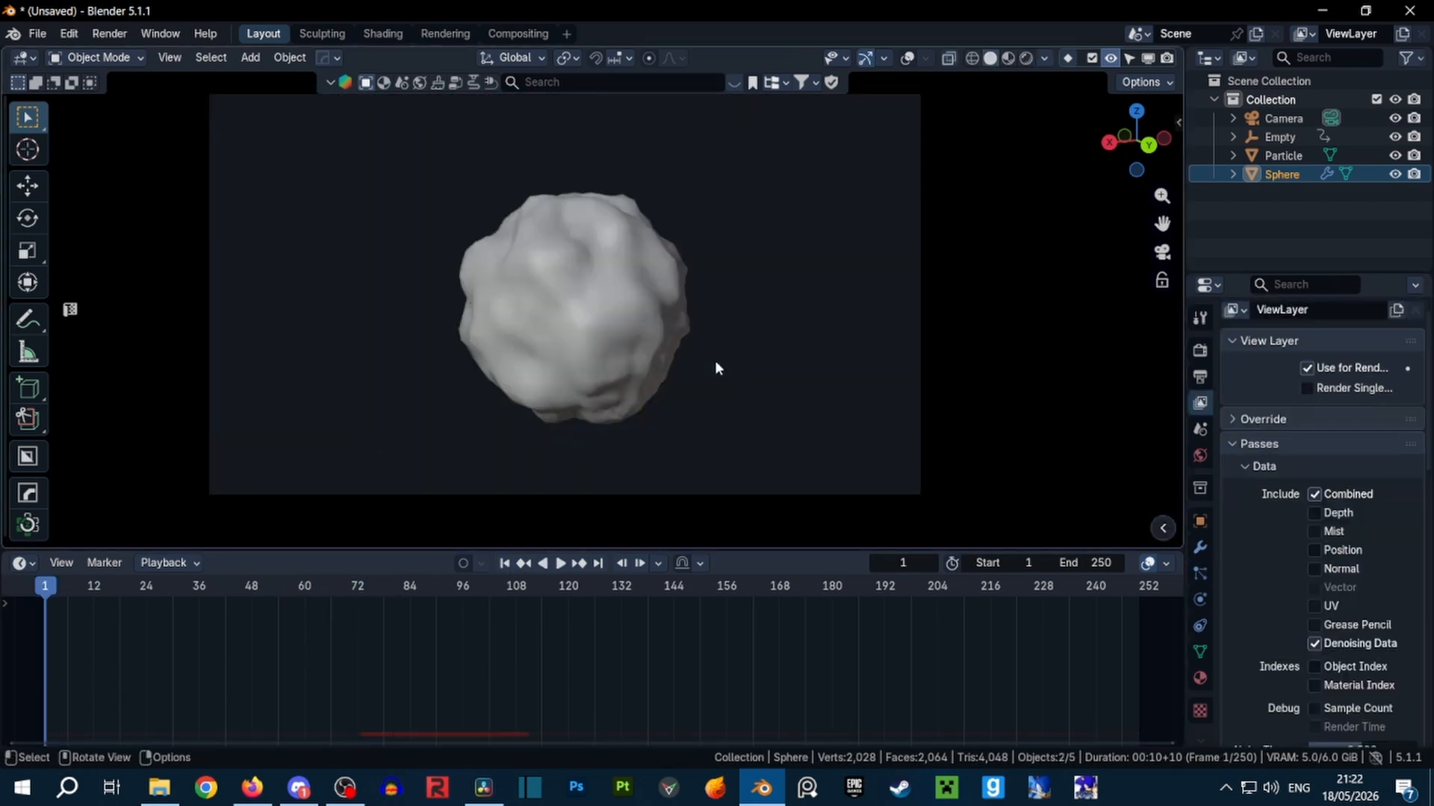
key(F12)
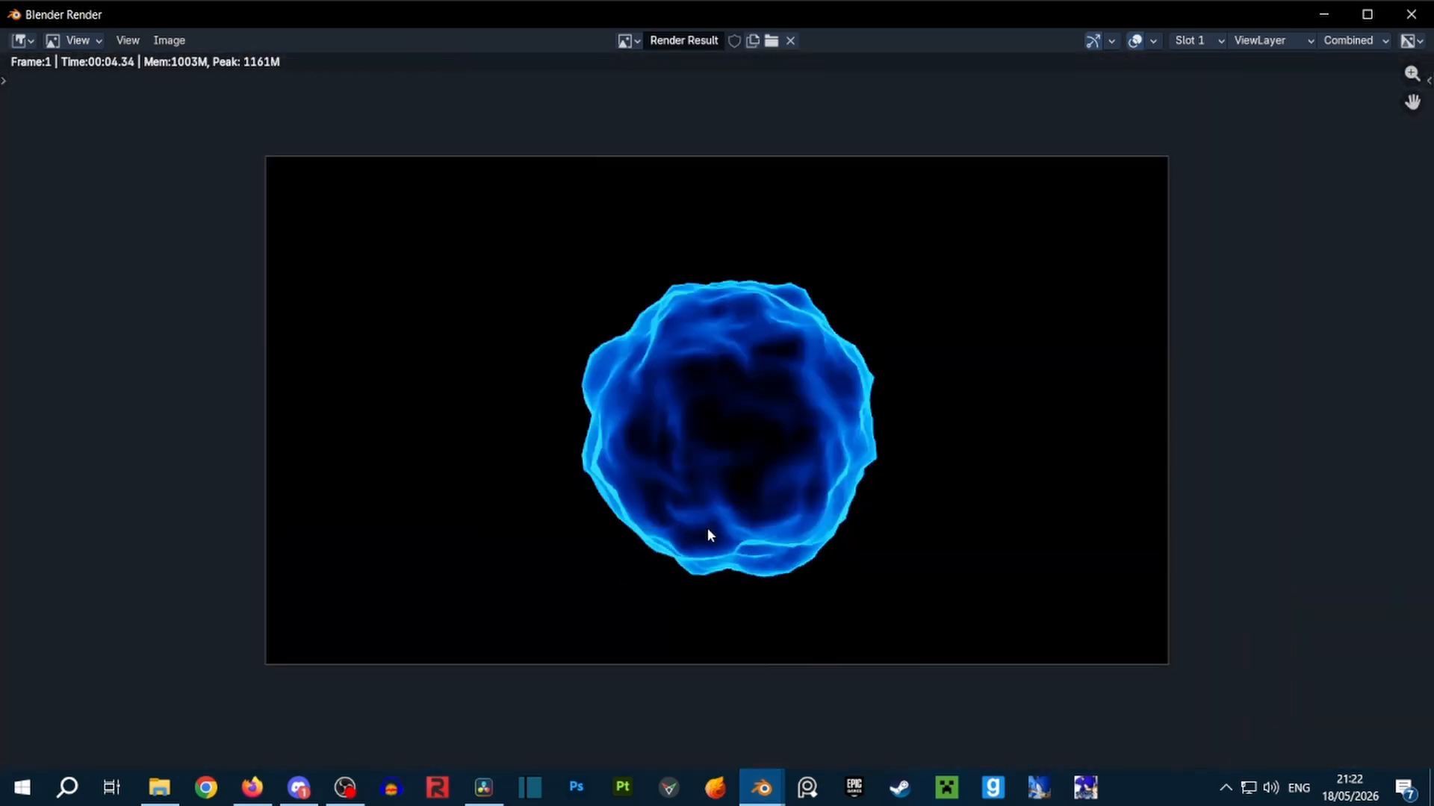
scroll(706, 528, up, 3)
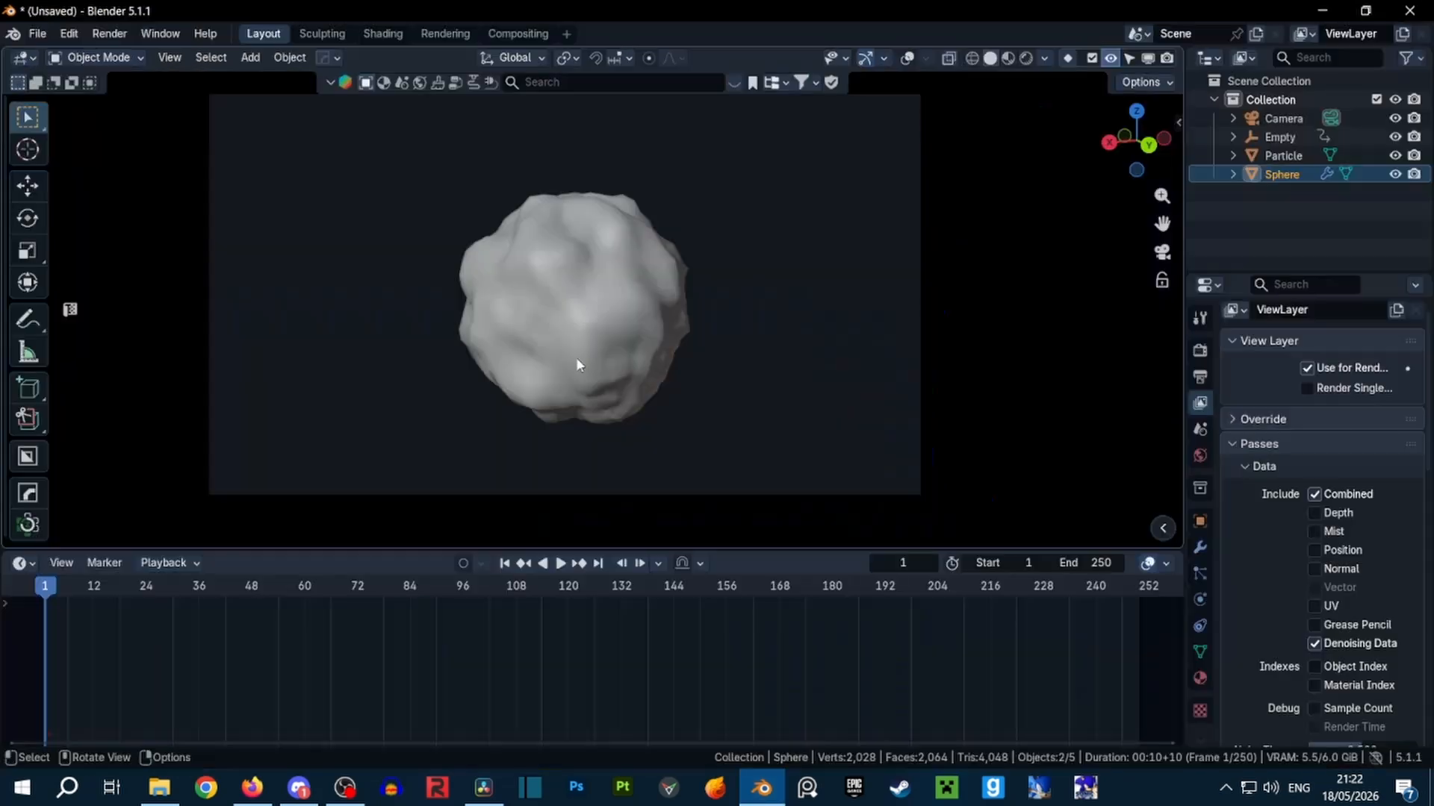
Play the animation to frame 47, render that frame and inspect the particles' motion blur trails
key(space)
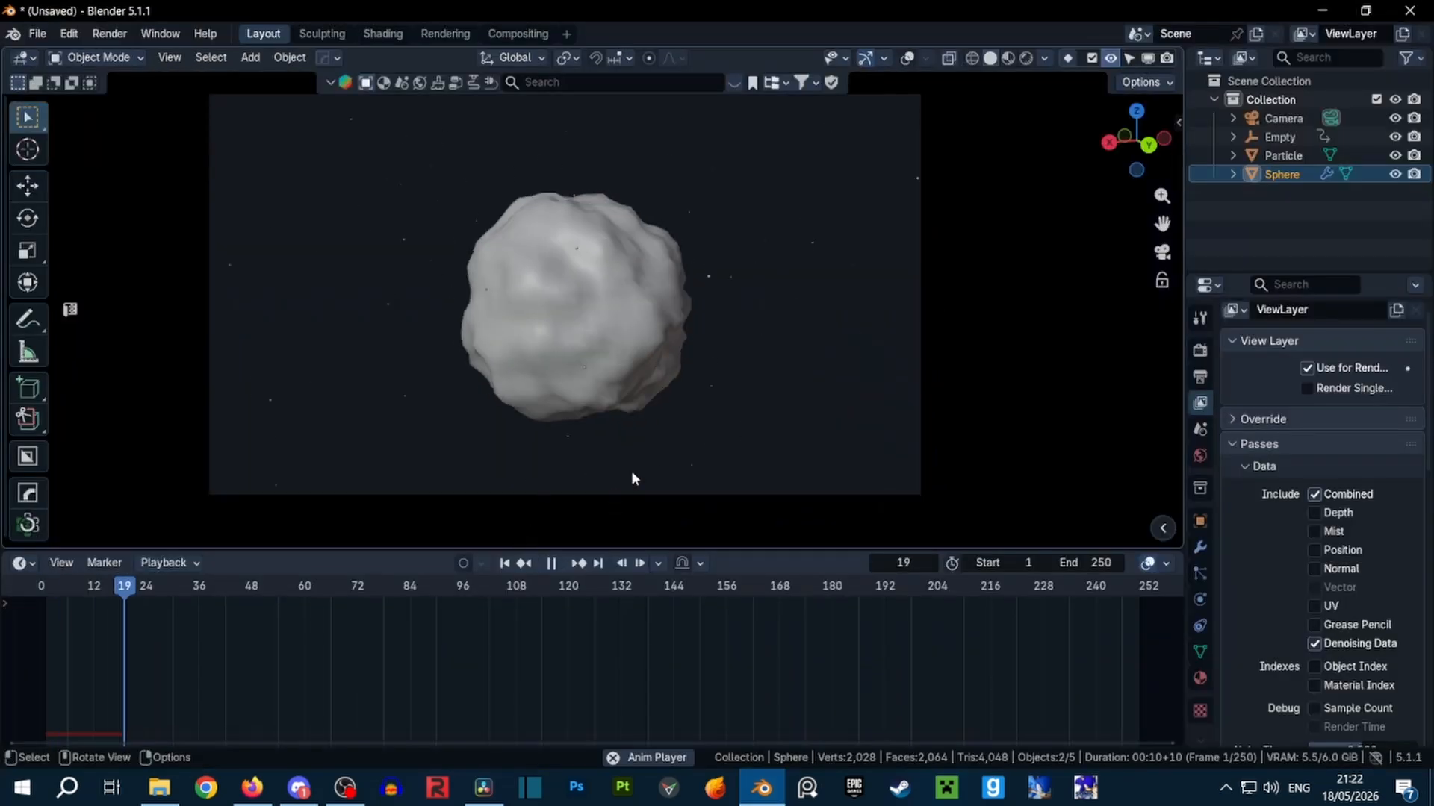
key(F12)
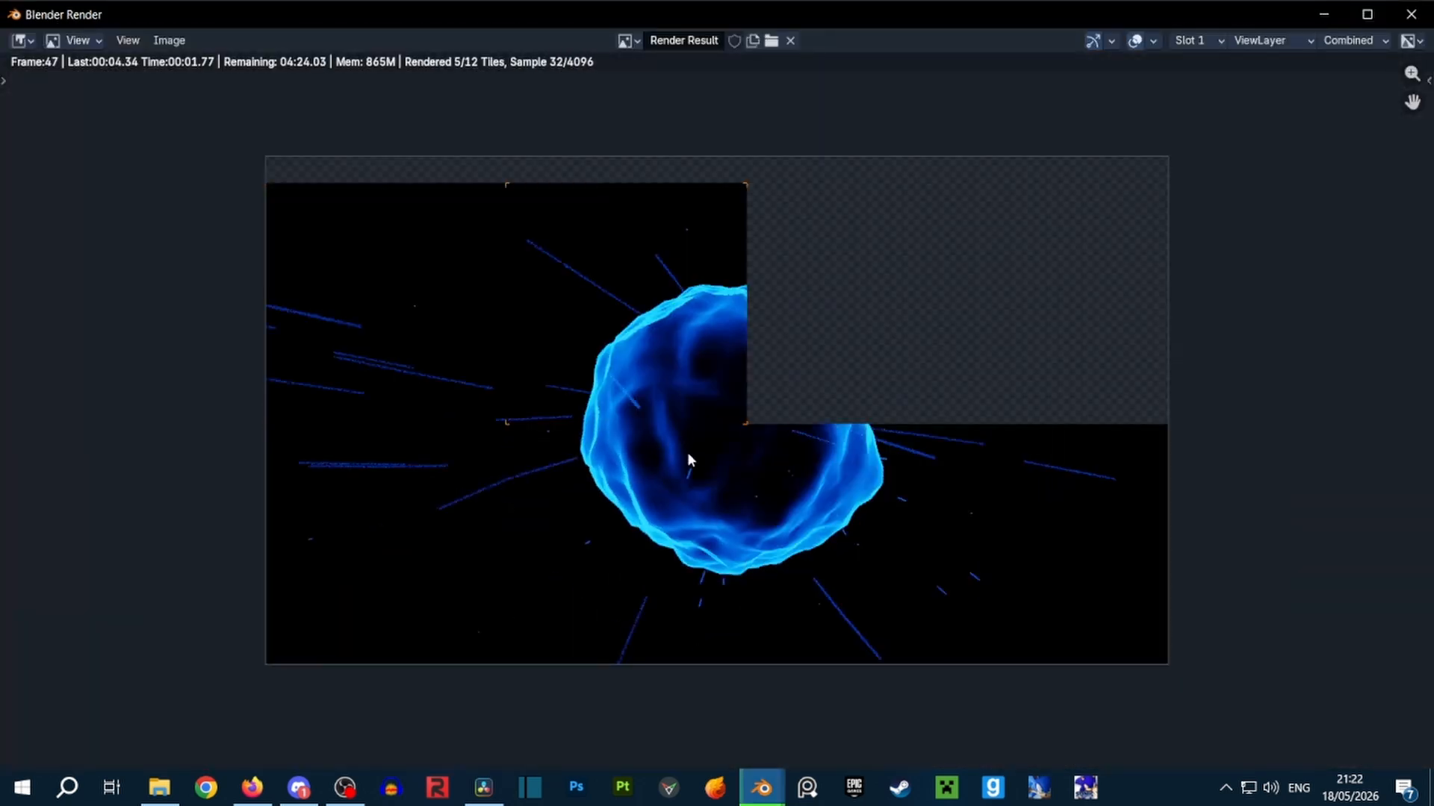
scroll(688, 455, up, 2)
scroll(689, 455, down, 1)
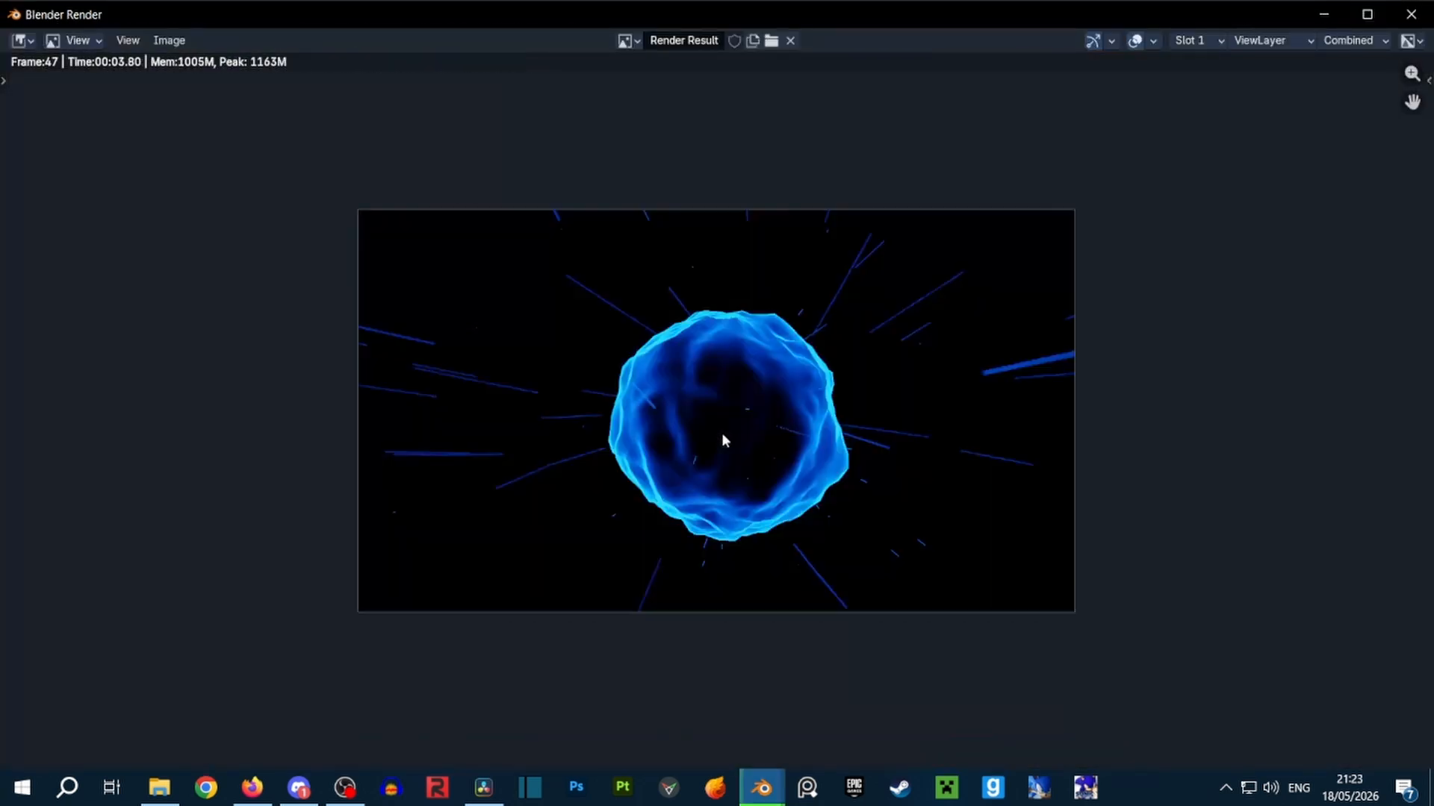
scroll(721, 432, up, 3)
scroll(439, 374, down, 1)
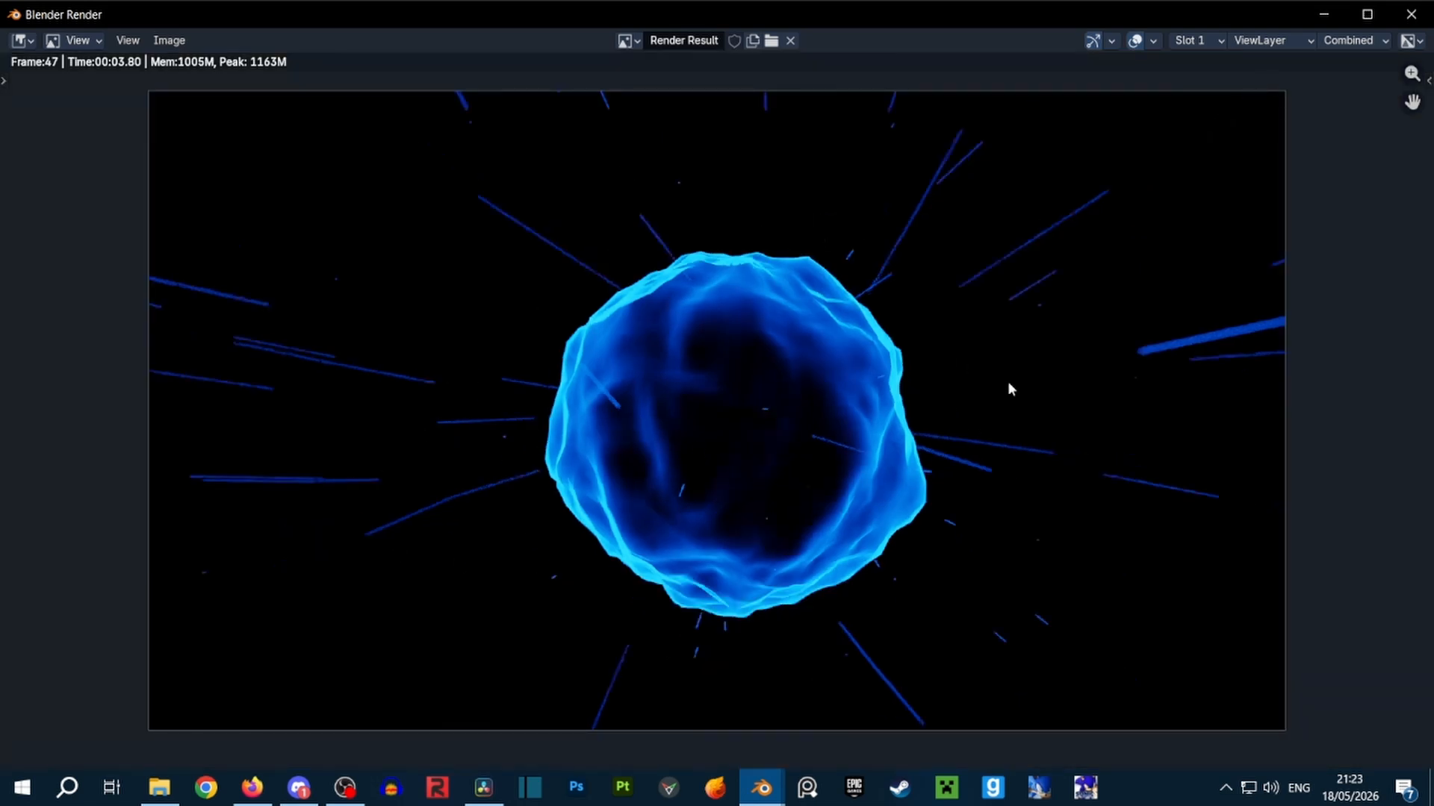
Examine the rendered particle streaks around the sphere up close and close the render window
scroll(745, 537, up, 4)
middle_drag(745, 538, 1046, 438)
scroll(1046, 433, down, 4)
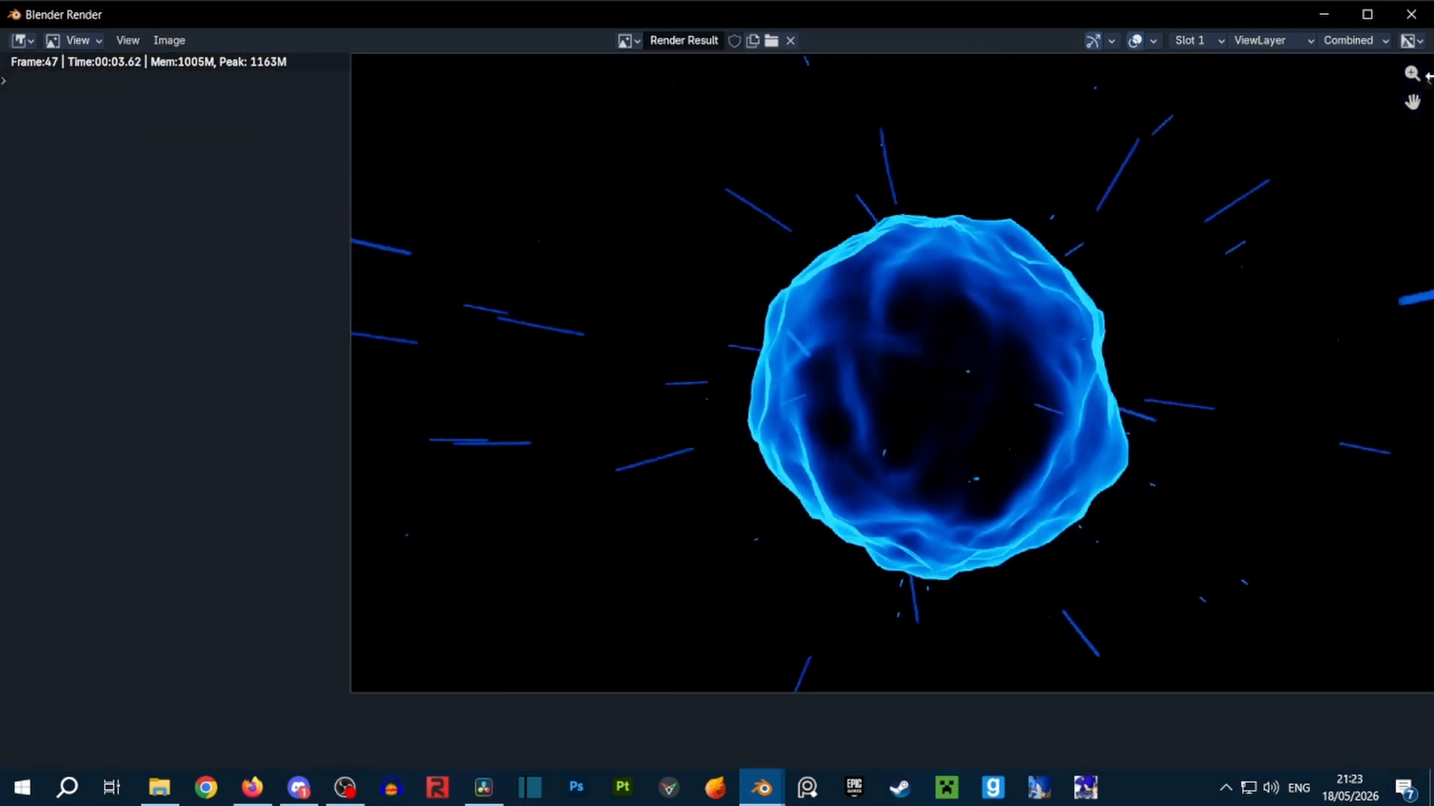
click(1410, 15)
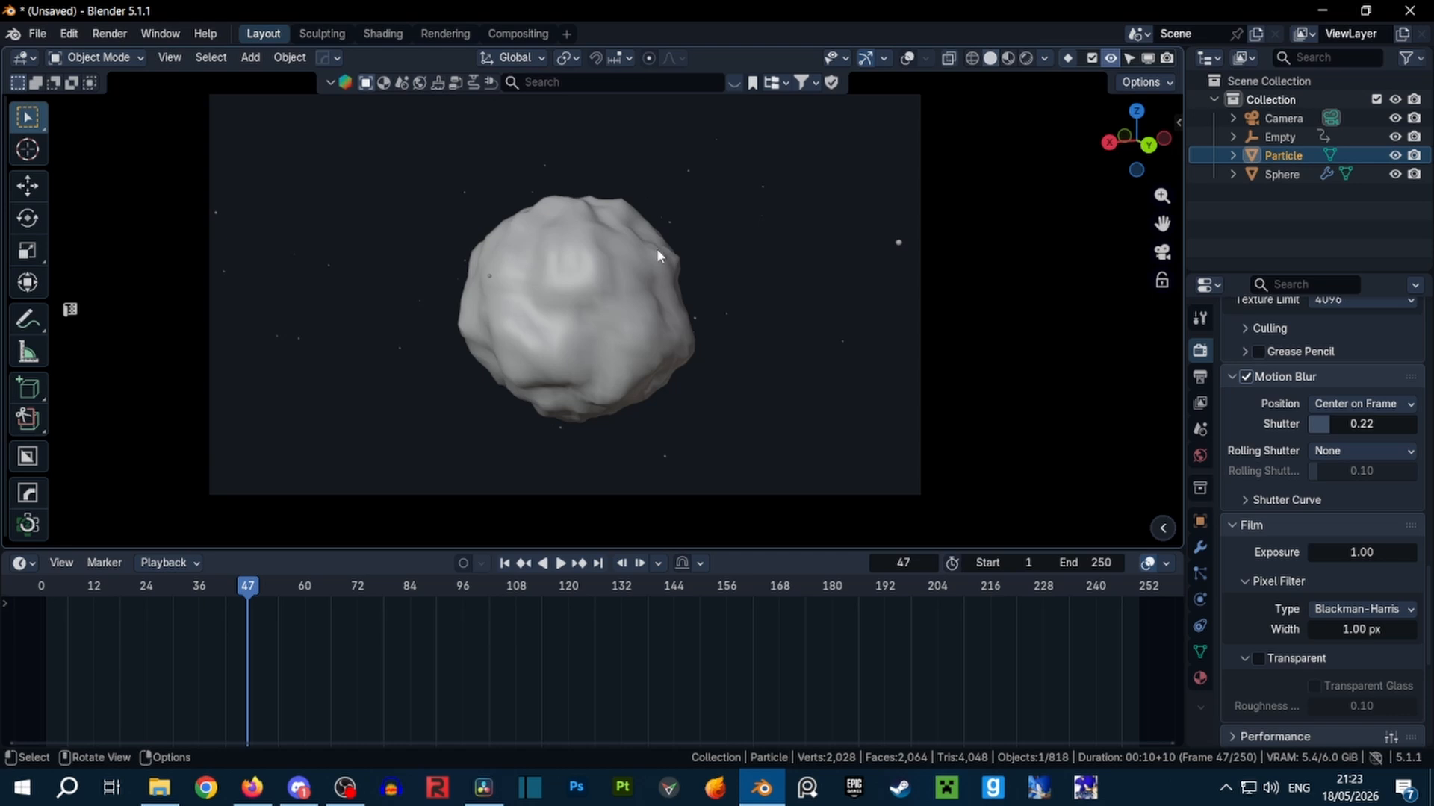
Switch the viewport to solid shading and view the sphere and particles from outside the camera
scroll(507, 428, up, 2)
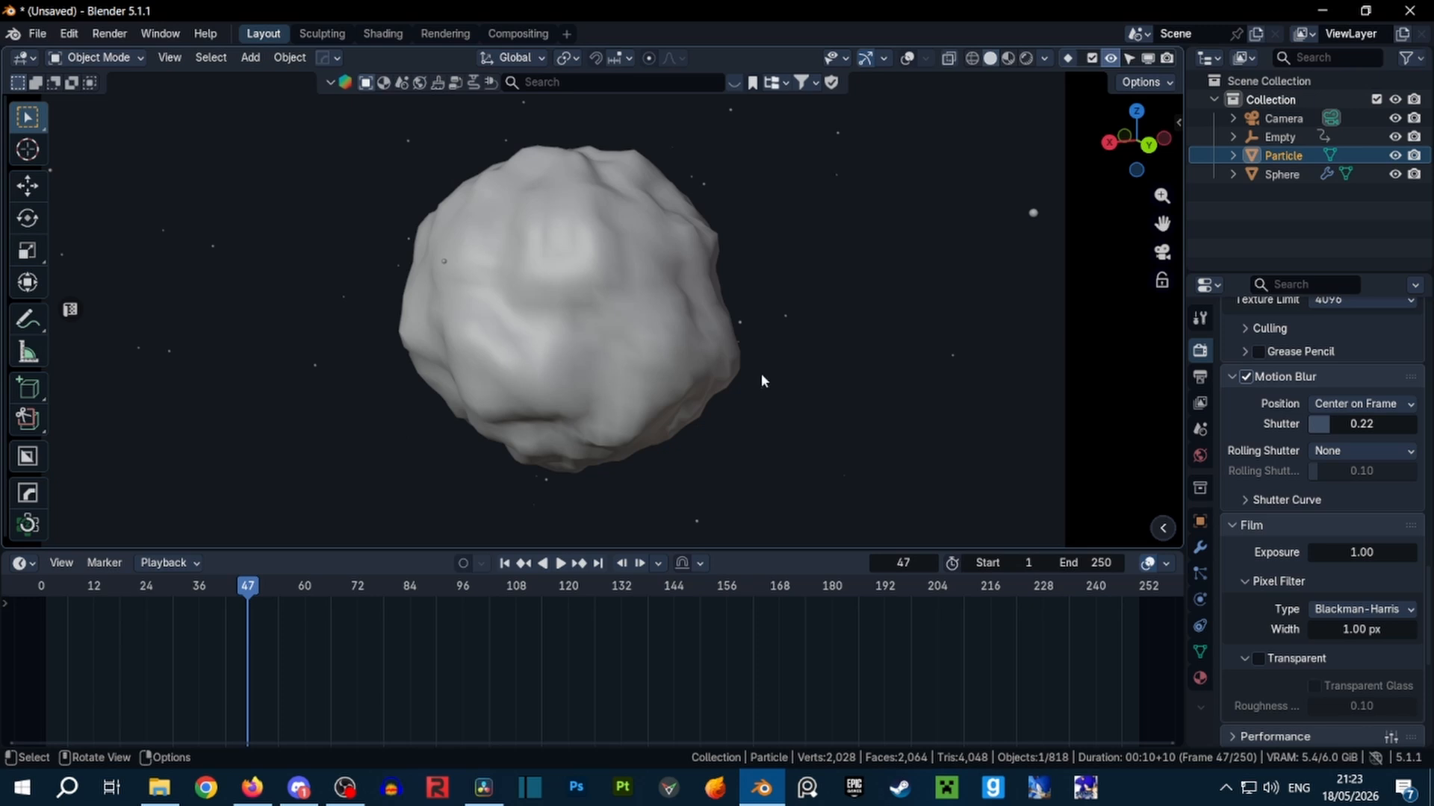
scroll(919, 411, down, 3)
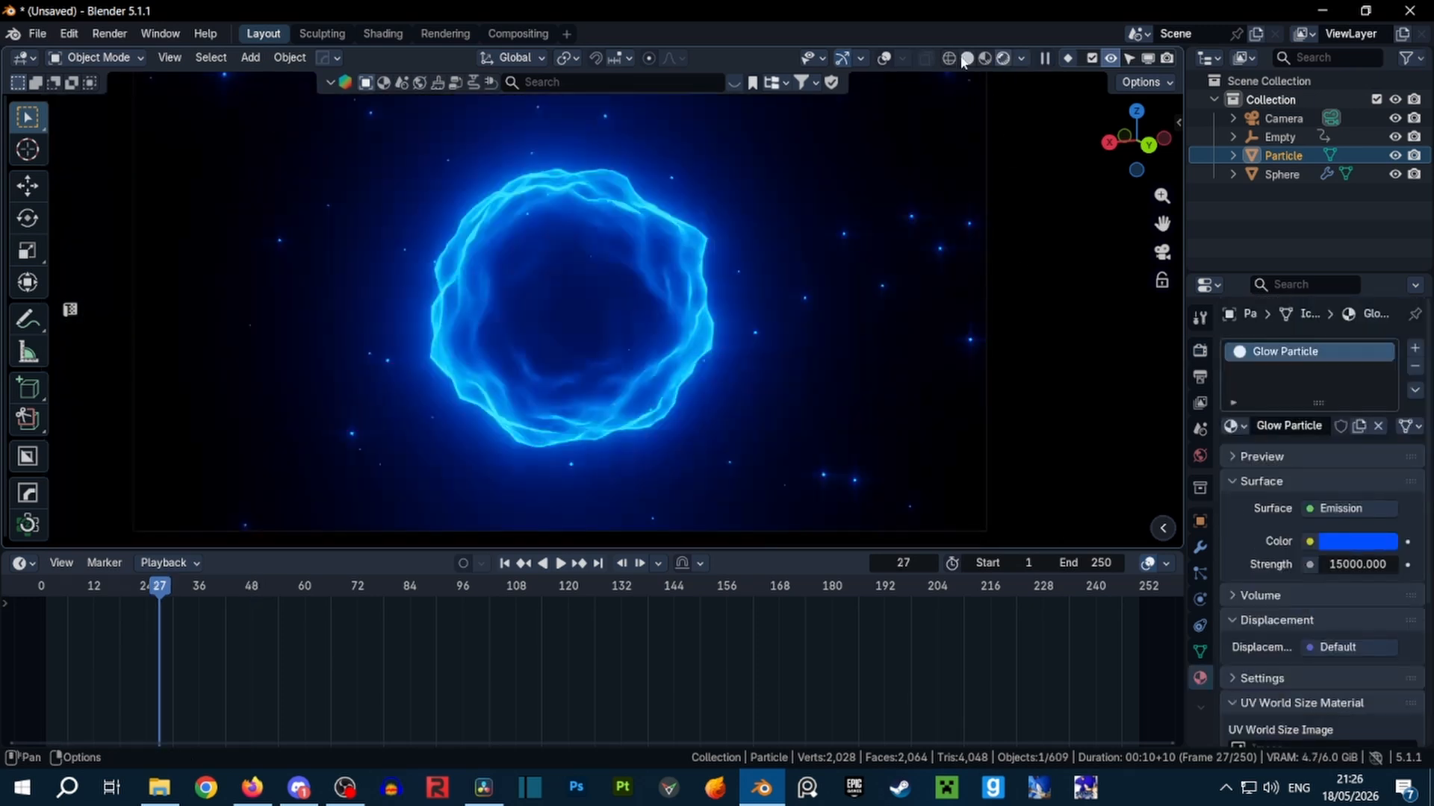
click(964, 59)
mouse_move(690, 348)
middle_down()
mouse_move(699, 389)
mouse_move(818, 408)
mouse_move(896, 397)
middle_up()
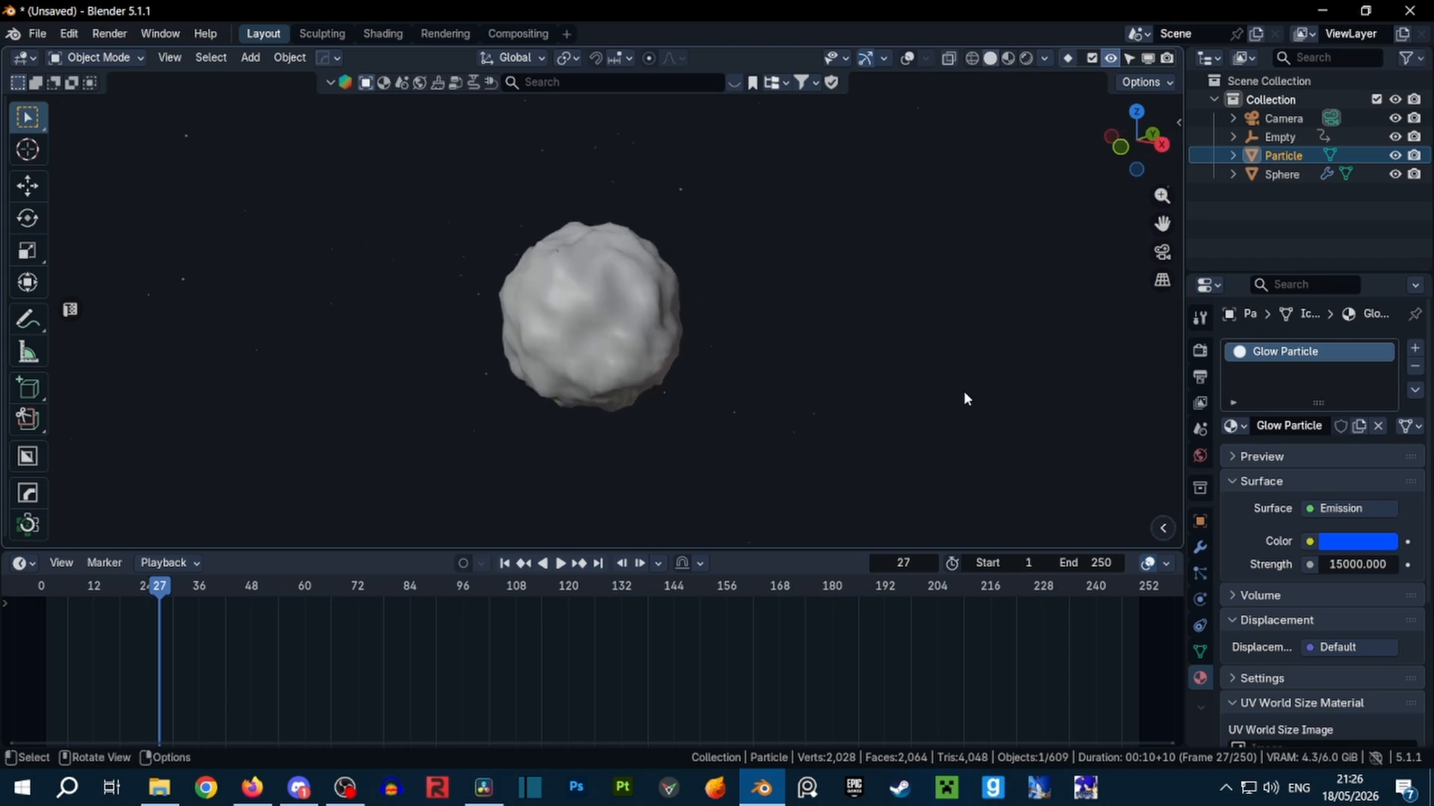
click(344, 788)
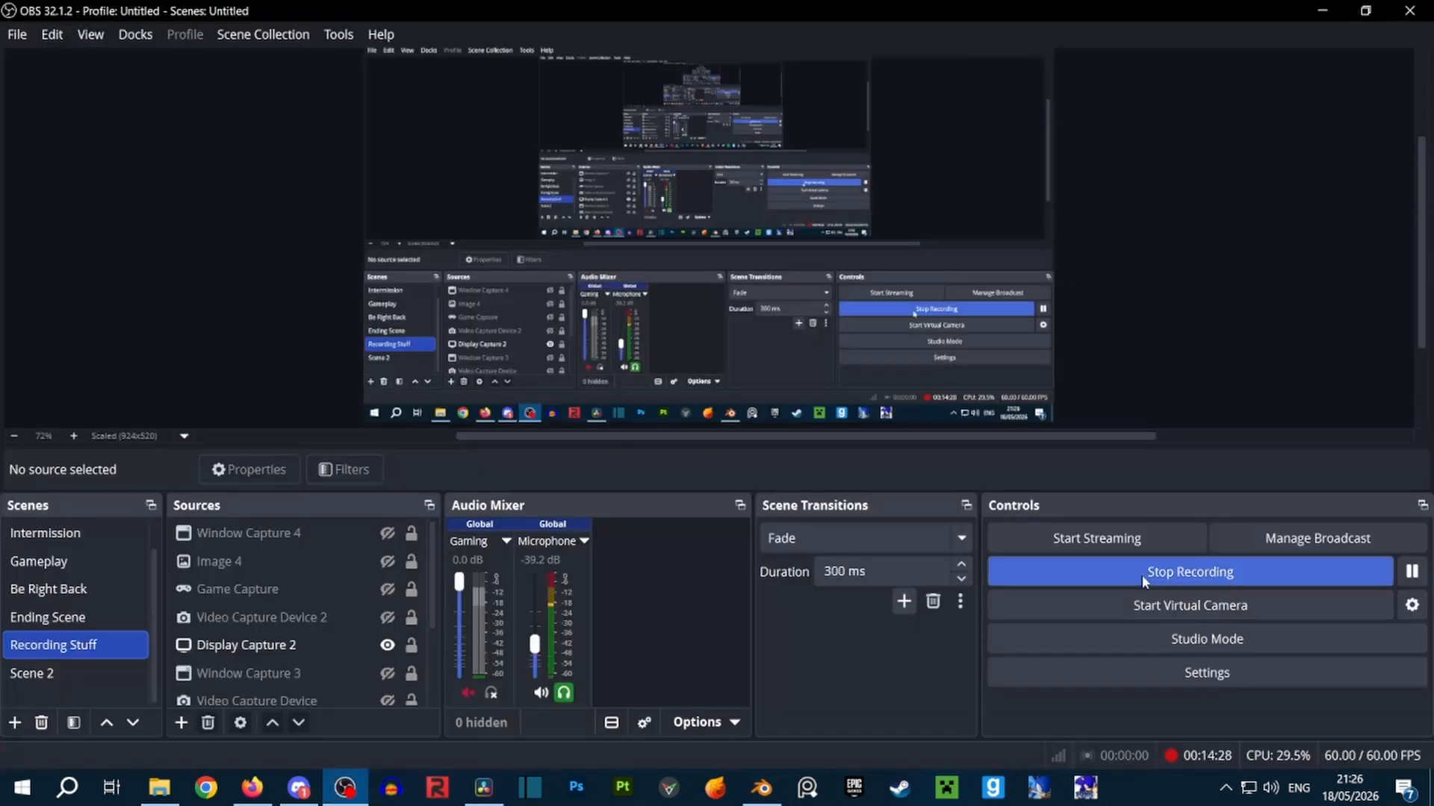